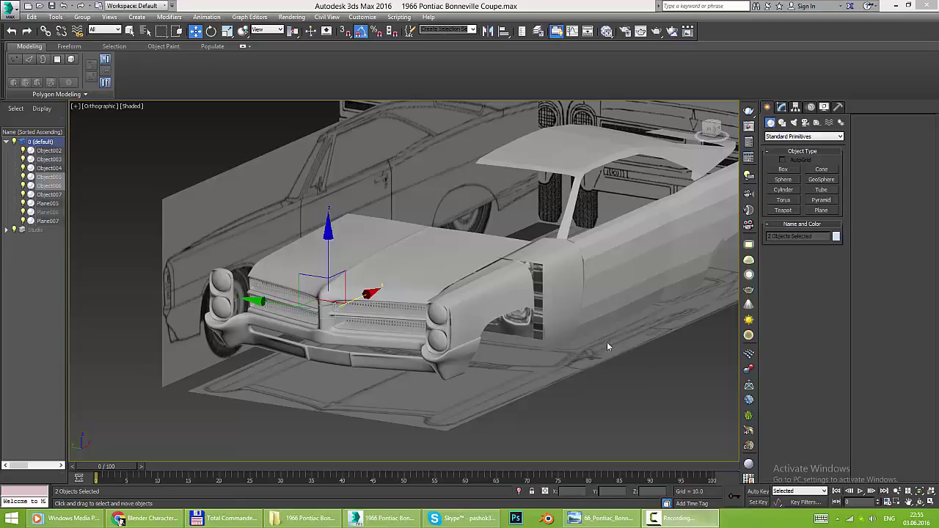
# - Select Object004, the front fender, orbit around it, and bring up the gold Pontiac reference photo
pyautogui.scroll(2, 607, 347)
pyautogui.click(503, 318)
pyautogui.rightClick(497, 226)
pyautogui.scroll(5, 485, 313)
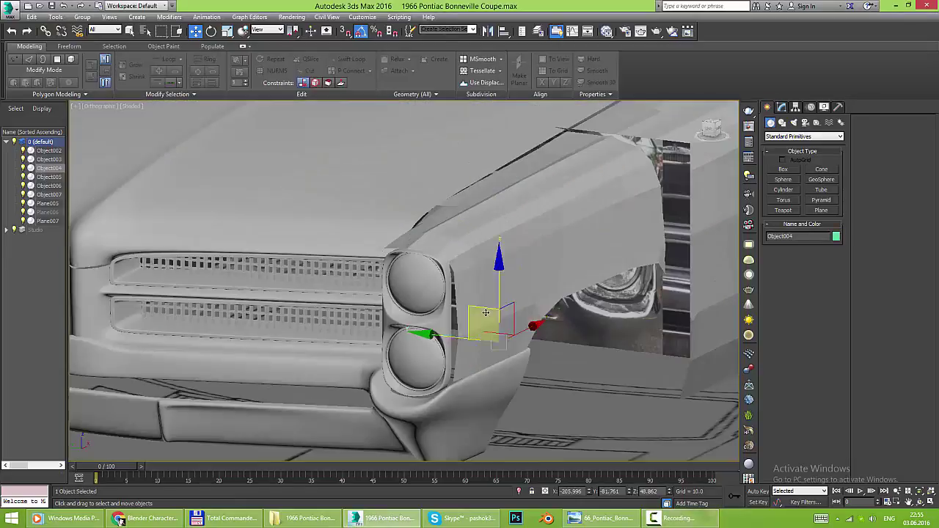
pyautogui.keyDown('alt'); pyautogui.moveTo(486, 312); pyautogui.dragTo(441, 313, button='middle'); pyautogui.keyUp('alt')
pyautogui.hotkey('alt', 'Tab')
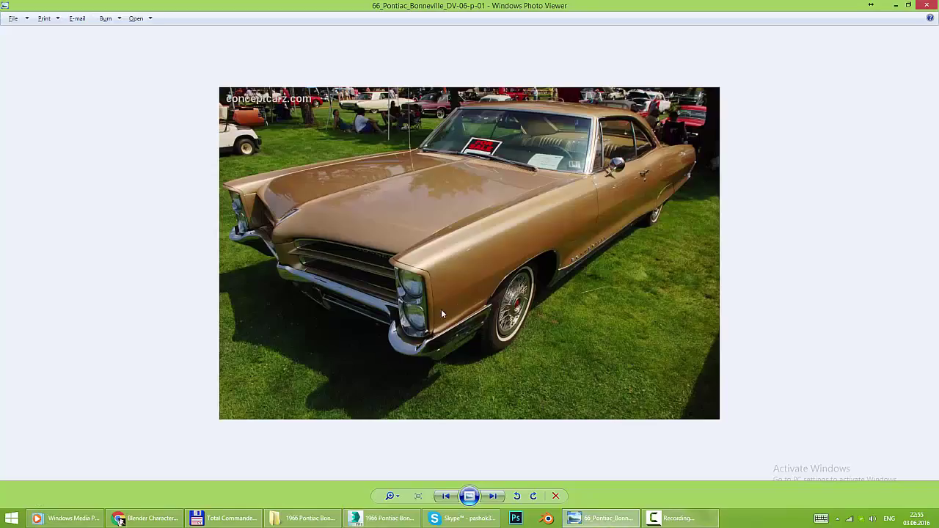
# - Open the Pontiac reference folder and step through the photos, zooming into the headlight area
pyautogui.scroll(1, 438, 331)
pyautogui.click(303, 518)
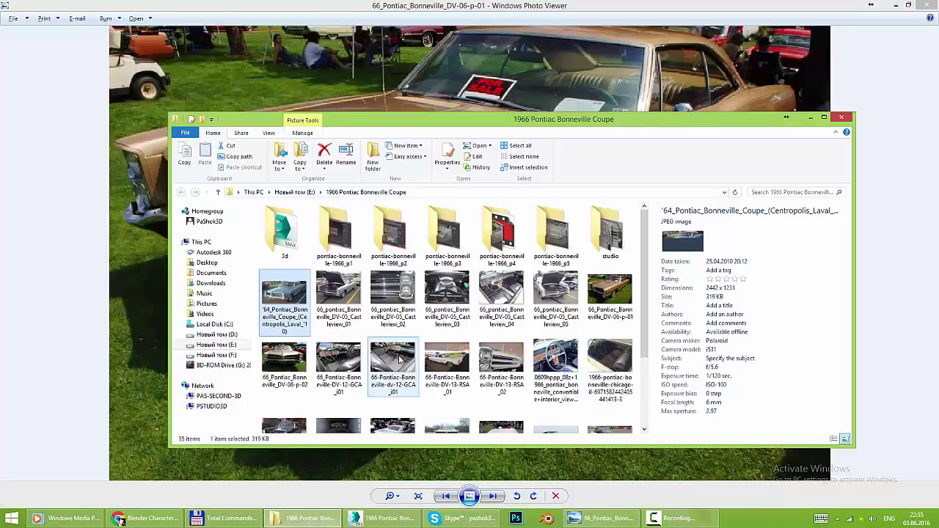
pyautogui.doubleClick(565, 294)
pyautogui.press('Right')
pyautogui.press('Right')
pyautogui.press('Right')
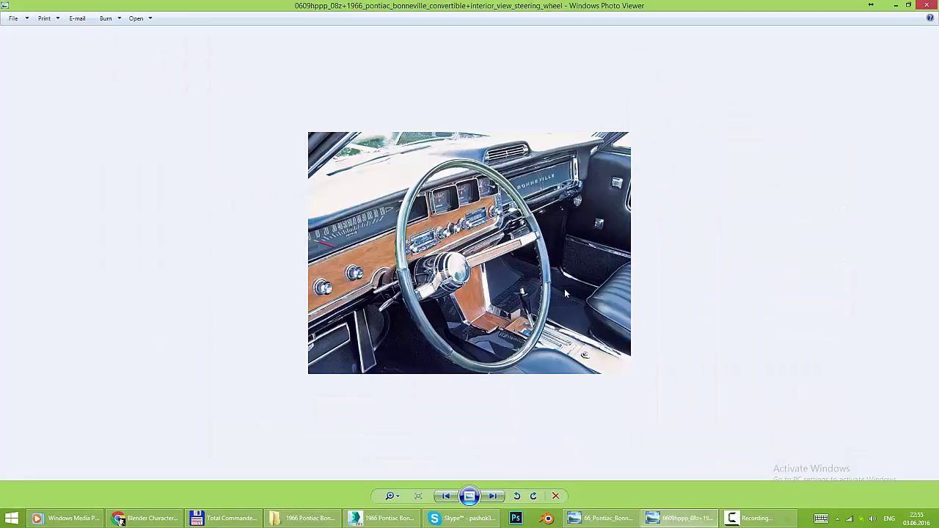
pyautogui.press('Right')
pyautogui.press('Right')
pyautogui.press('Right')
pyautogui.press('Right')
pyautogui.press('Right')
pyautogui.press('Right')
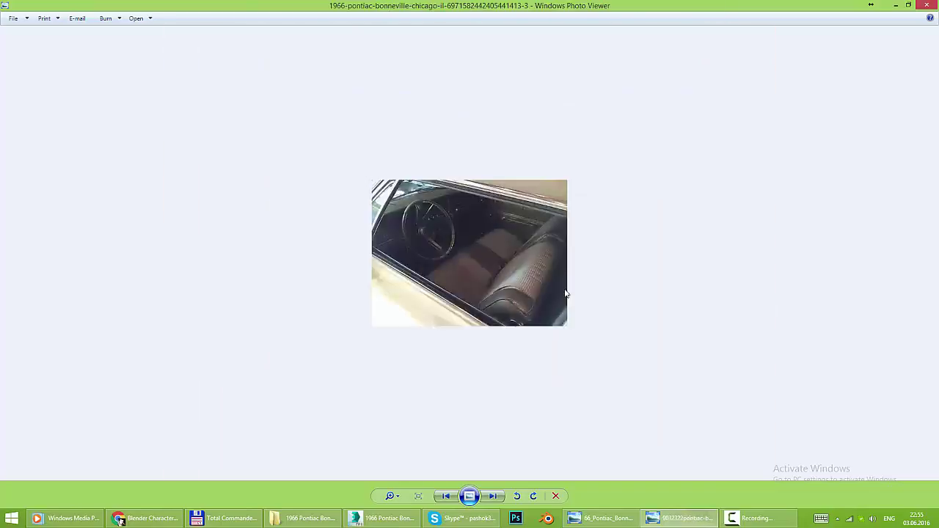
pyautogui.press('Right')
pyautogui.press('Right')
pyautogui.press('Right')
pyautogui.press('Right')
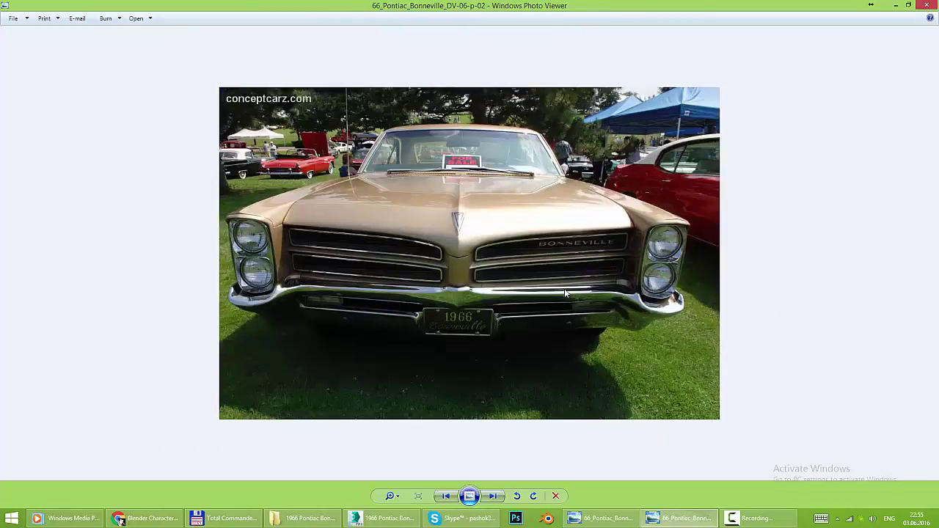
pyautogui.press('Right')
pyautogui.press('Right')
pyautogui.press('Right')
pyautogui.press('Right')
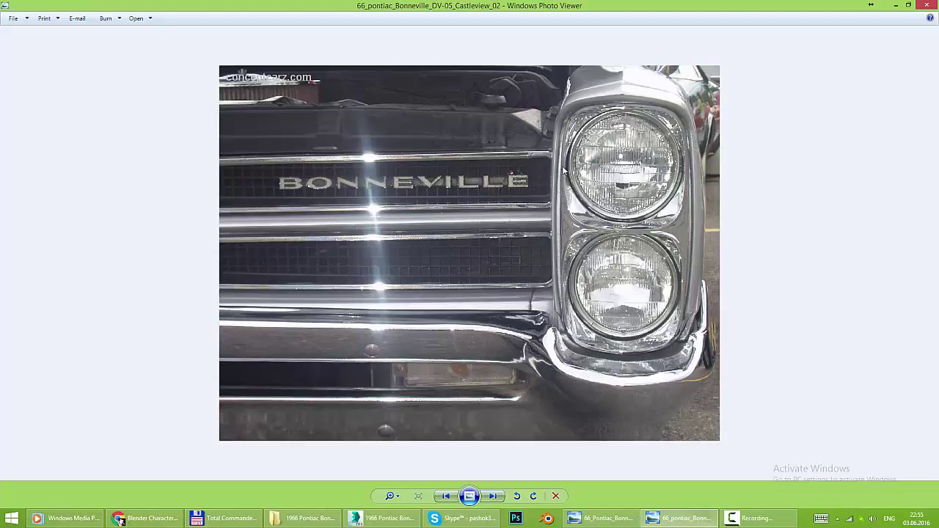
pyautogui.press('Left')
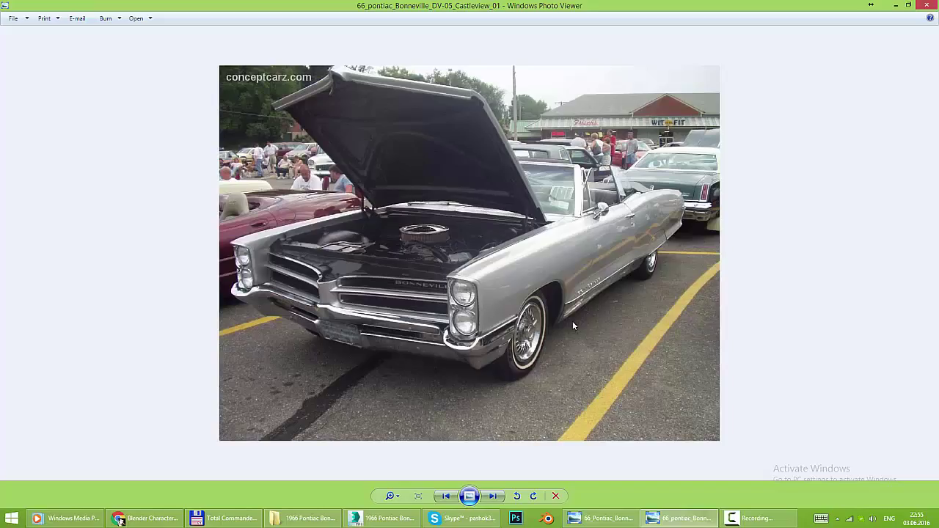
pyautogui.scroll(3, 493, 312)
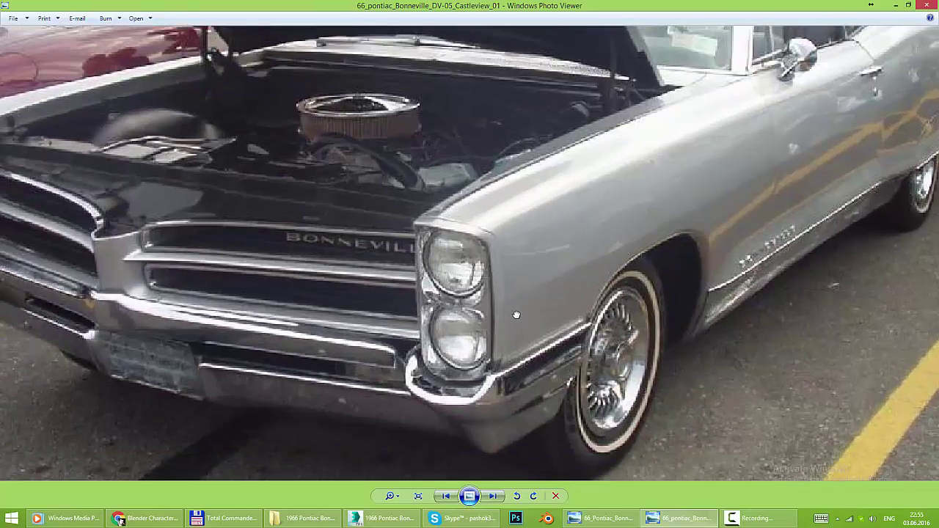
pyautogui.moveTo(569, 285); pyautogui.dragTo(563, 321)
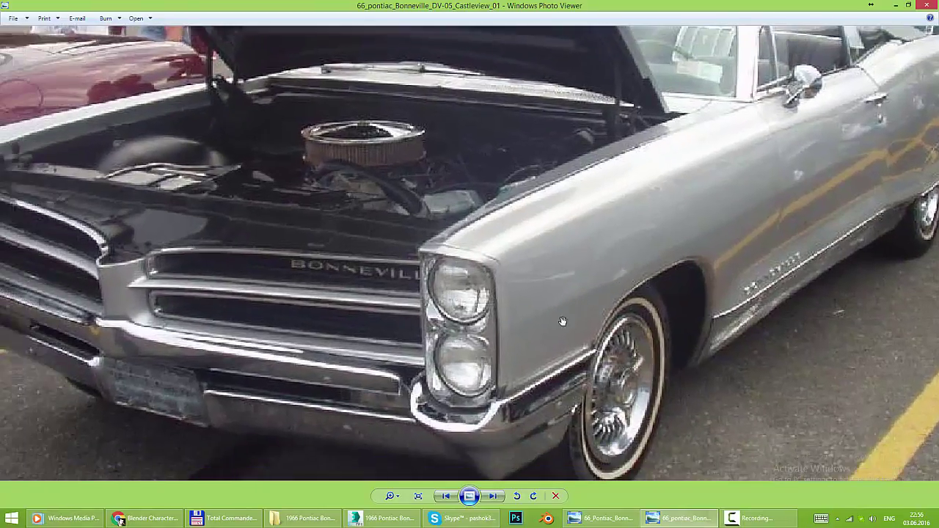
pyautogui.press('Left')
pyautogui.press('Left')
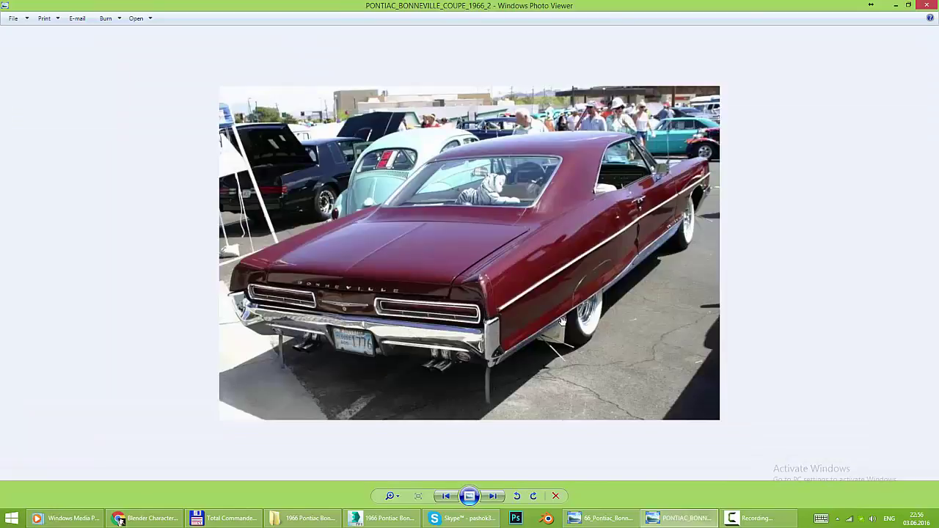
pyautogui.press('Left')
pyautogui.press('Left')
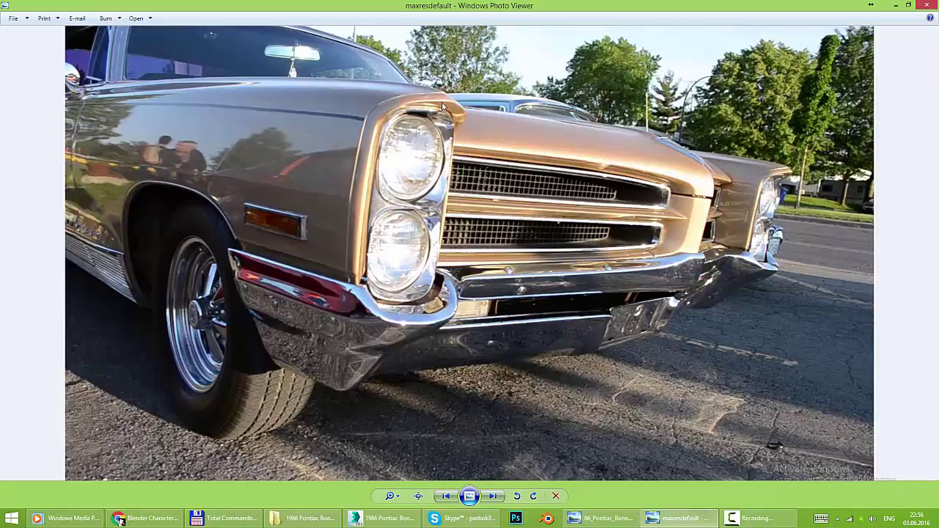
# - Return to the fender model in 3ds Max and switch to Edge level
pyautogui.click(385, 519)
pyautogui.moveTo(440, 279)
pyautogui.keyDown('alt'); pyautogui.mouseDown(button='middle')
pyautogui.moveTo(459, 262)
pyautogui.moveTo(332, 249)
pyautogui.moveTo(424, 247)
pyautogui.moveTo(418, 297)
pyautogui.moveTo(416, 246)
pyautogui.mouseUp(button='middle'); pyautogui.keyUp('alt')
pyautogui.press('2')
# - Snap the headlight-corner vertex onto its neighbouring vertex in Vertex mode
pyautogui.scroll(1, 415, 245)
pyautogui.scroll(4, 415, 249)
pyautogui.press('1')
pyautogui.click(409, 246)
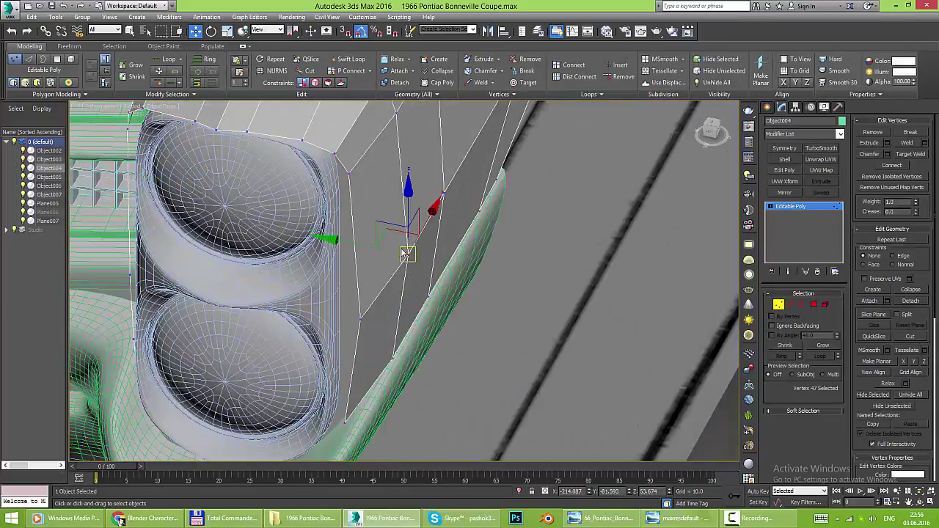
pyautogui.press('s')
pyautogui.moveTo(361, 314); pyautogui.dragTo(404, 256)
pyautogui.press('s')
pyautogui.moveTo(404, 256)
pyautogui.keyDown('alt'); pyautogui.mouseDown(button='middle')
pyautogui.moveTo(401, 272)
pyautogui.moveTo(367, 267)
pyautogui.mouseUp(button='middle'); pyautogui.keyUp('alt')
# - Compare against the reference, then select fender-corner and top-edge vertices in the Front view
pyautogui.hotkey('alt', 'Tab')
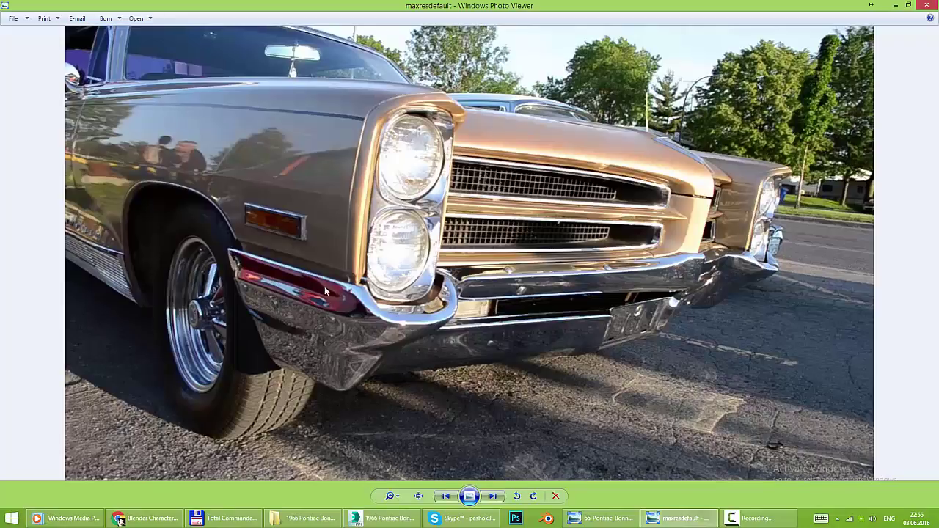
pyautogui.hotkey('alt', 'Tab')
pyautogui.press('f')
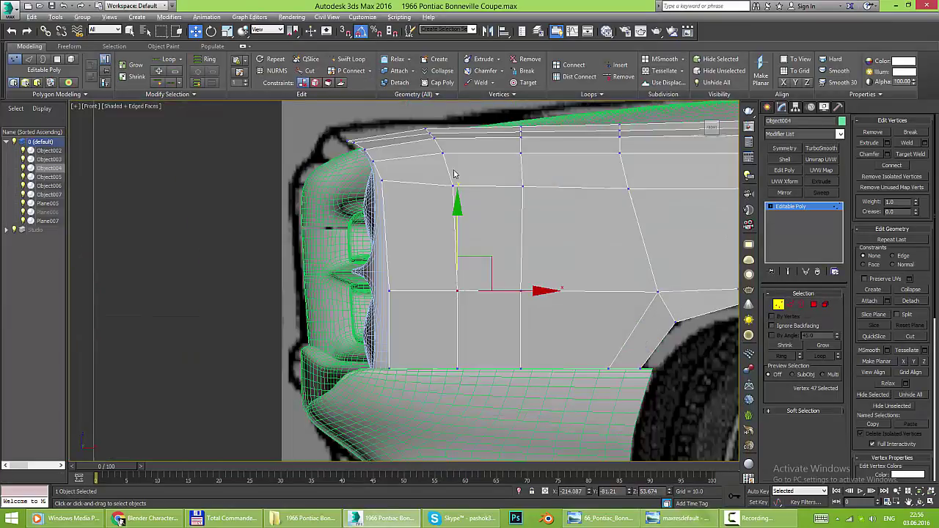
pyautogui.scroll(2, 358, 187)
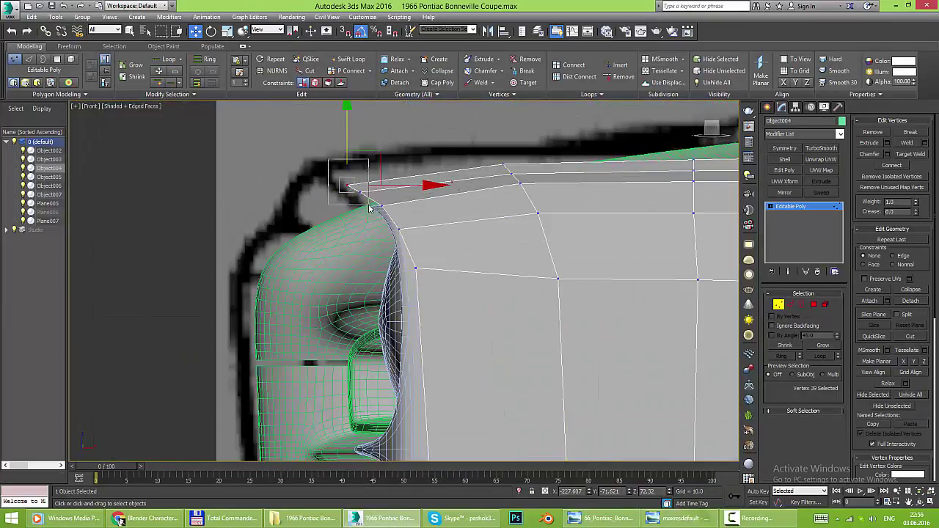
pyautogui.moveTo(371, 209); pyautogui.dragTo(355, 132)
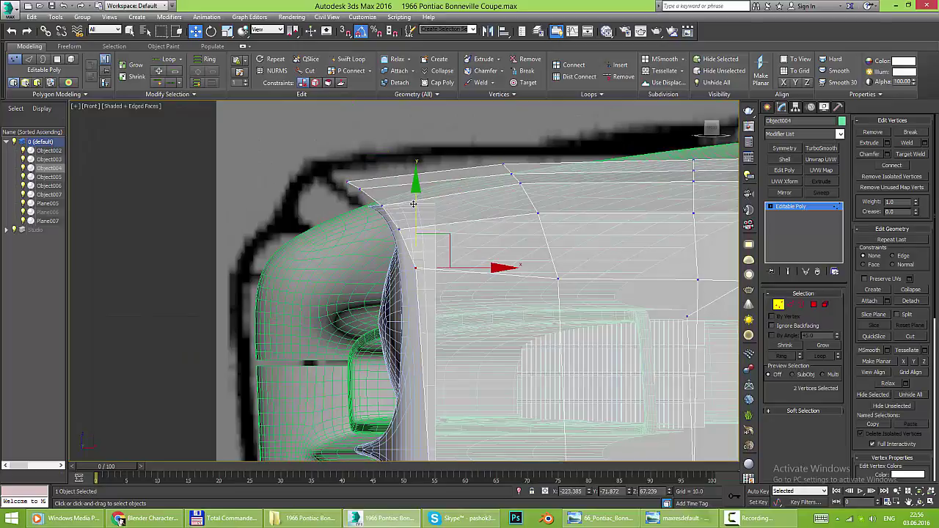
pyautogui.click(520, 182)
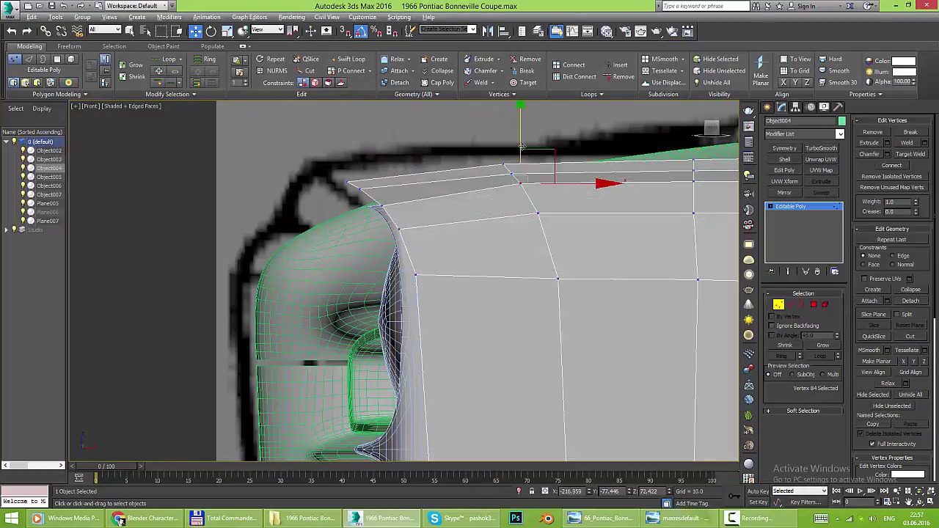
pyautogui.moveTo(619, 218); pyautogui.dragTo(520, 237, button='middle')
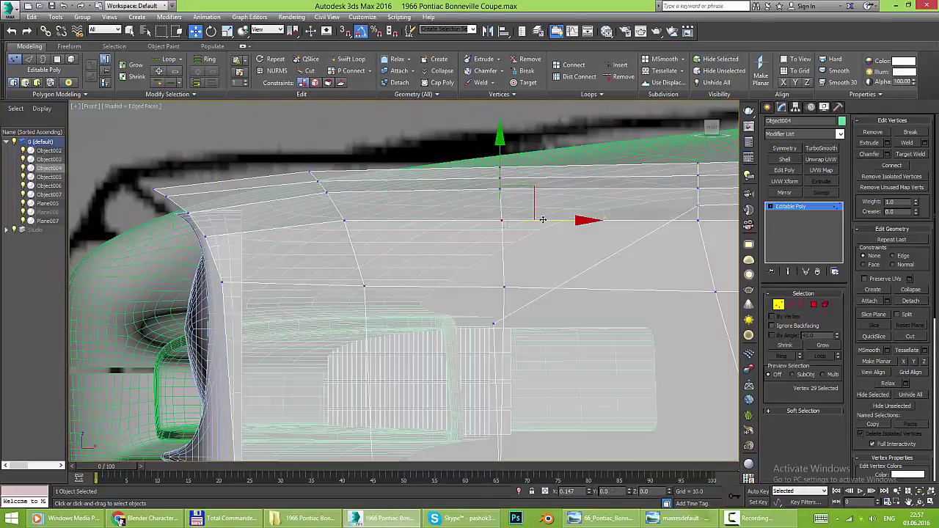
pyautogui.scroll(2, 432, 230)
pyautogui.moveTo(433, 231); pyautogui.dragTo(471, 265, button='middle')
pyautogui.moveTo(218, 284); pyautogui.dragTo(419, 272, button='middle')
pyautogui.click(400, 270)
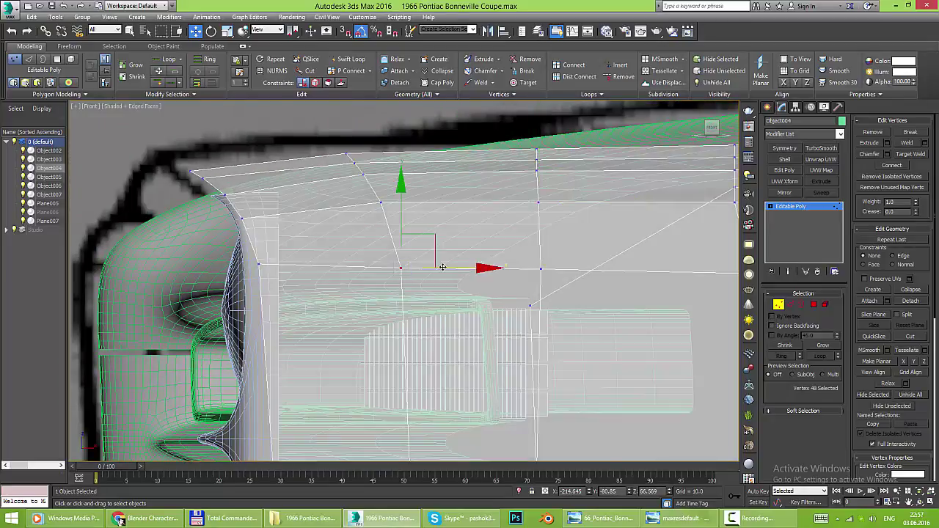
pyautogui.moveTo(362, 225); pyautogui.dragTo(344, 235, button='middle')
# - In Edge mode, pull the fender's top-corner edges up and outward to match the reference
pyautogui.hotkey('alt', 'Tab')
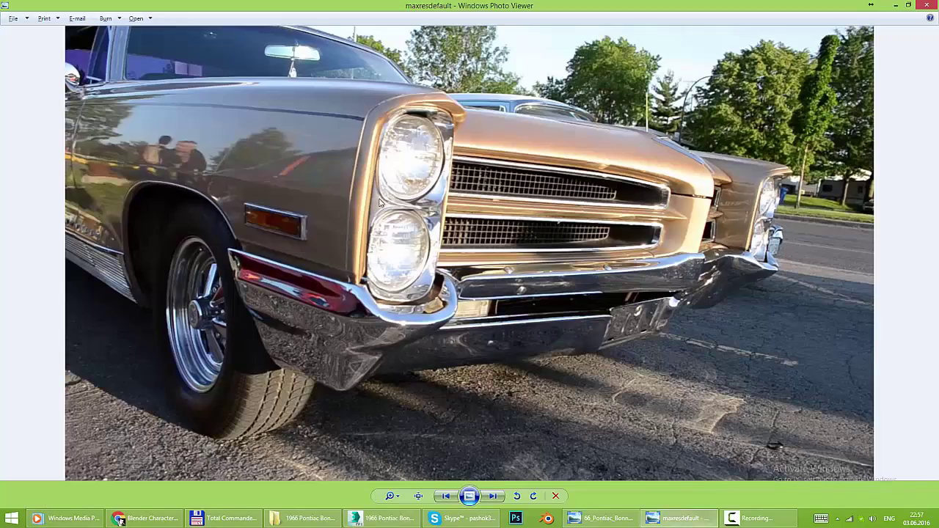
pyautogui.hotkey('alt', 'Tab')
pyautogui.press('2')
pyautogui.click(297, 180)
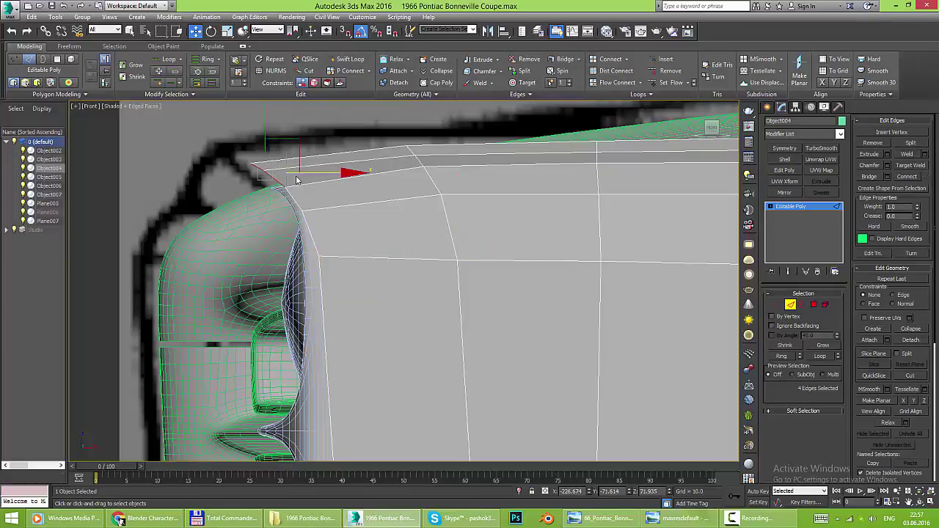
pyautogui.click(260, 161)
pyautogui.hotkey('alt', 'Tab')
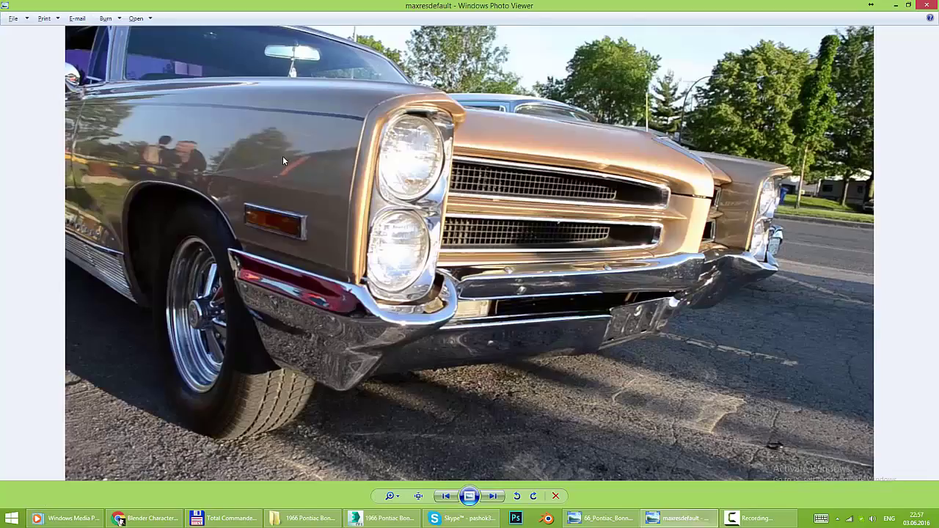
pyautogui.hotkey('alt', 'Tab')
pyautogui.hotkey('alt', 'Tab')
pyautogui.hotkey('alt', 'Tab')
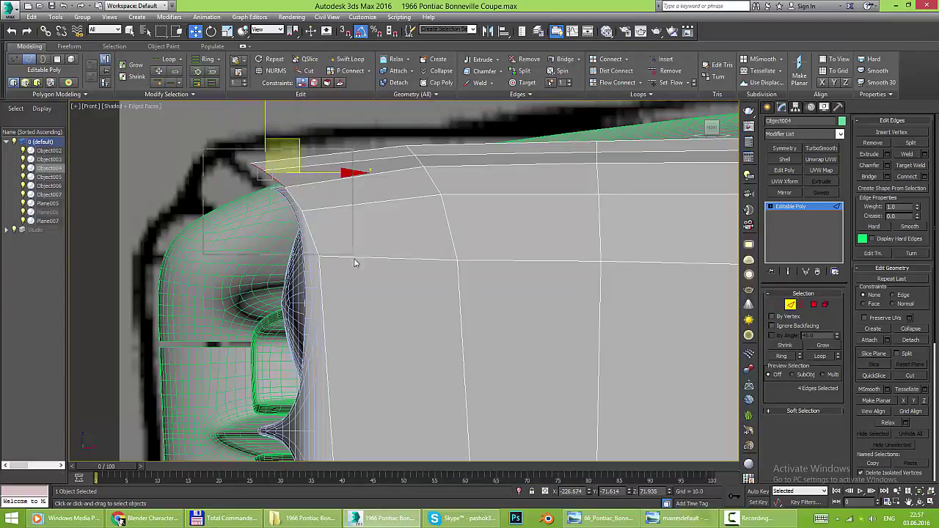
pyautogui.click(299, 202)
pyautogui.moveTo(300, 204); pyautogui.dragTo(279, 170)
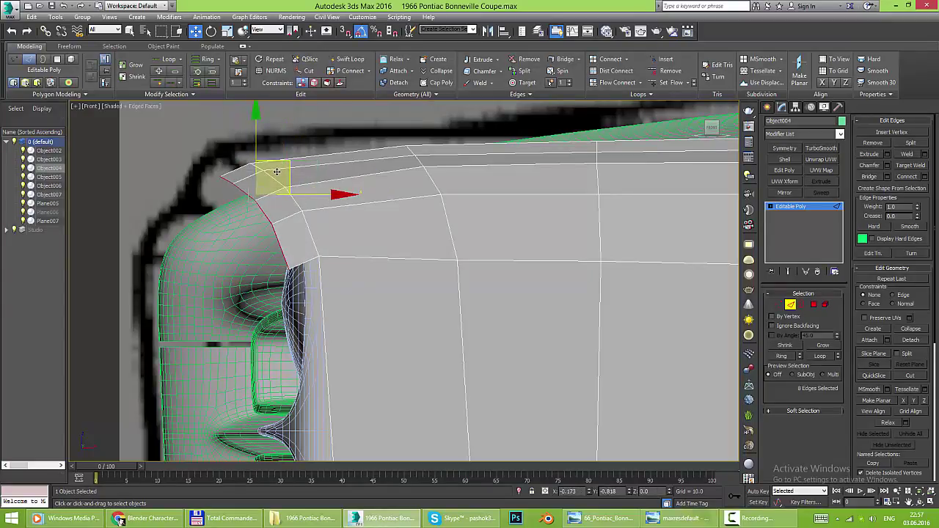
# - Orbit around the grille and fender corner to check them against the reference photo
pyautogui.moveTo(491, 300)
pyautogui.keyDown('alt'); pyautogui.mouseDown(button='middle')
pyautogui.moveTo(479, 298)
pyautogui.moveTo(639, 306)
pyautogui.moveTo(482, 306)
pyautogui.mouseUp(button='middle'); pyautogui.keyUp('alt')
pyautogui.hotkey('alt', 'Tab')
pyautogui.hotkey('alt', 'Tab')
pyautogui.moveTo(563, 225)
pyautogui.keyDown('alt'); pyautogui.mouseDown(button='middle')
pyautogui.moveTo(584, 239)
pyautogui.moveTo(288, 158)
pyautogui.mouseUp(button='middle'); pyautogui.keyUp('alt')
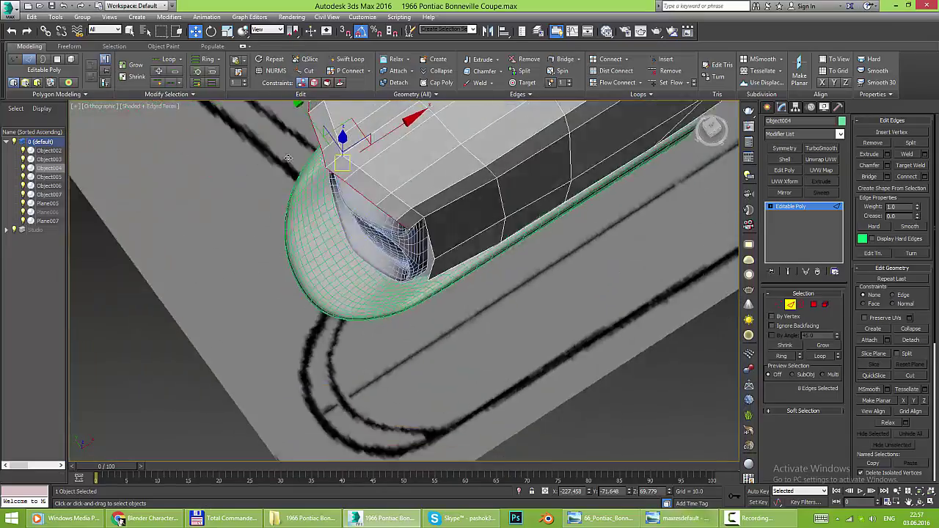
pyautogui.hotkey('alt', 'Tab')
pyautogui.hotkey('alt', 'Tab')
# - Select two vertices at the headlight edge and orbit to face the headlight head-on
pyautogui.hotkey('alt', 'w')
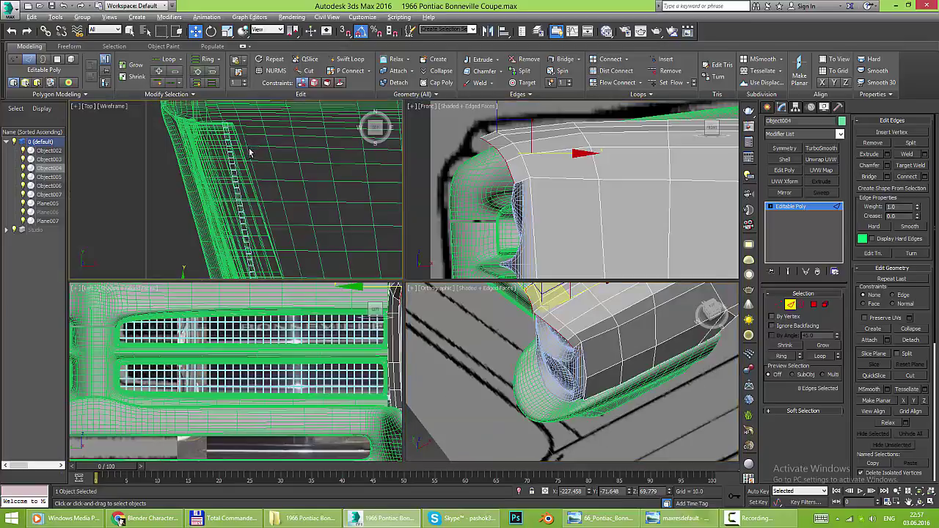
pyautogui.hotkey('alt', 'w')
pyautogui.press('1')
pyautogui.moveTo(345, 212); pyautogui.dragTo(394, 330)
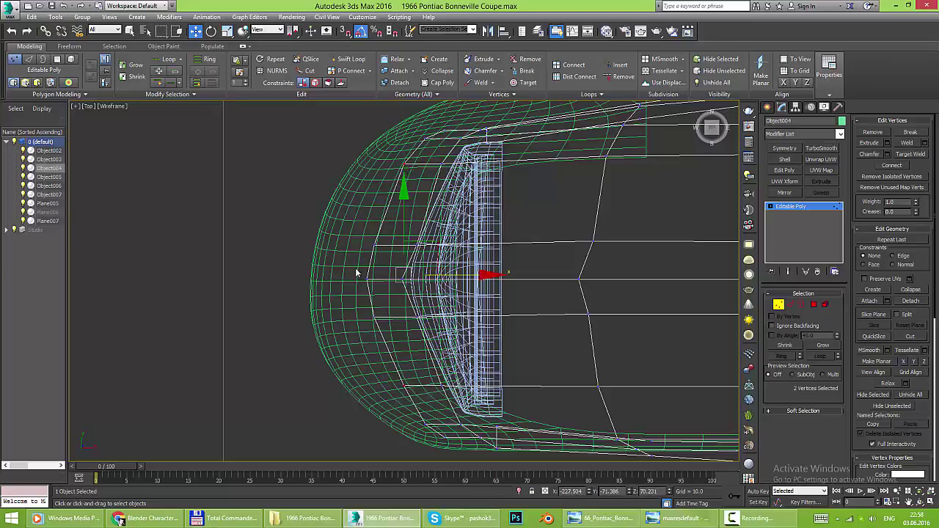
pyautogui.hotkey('alt', 'w')
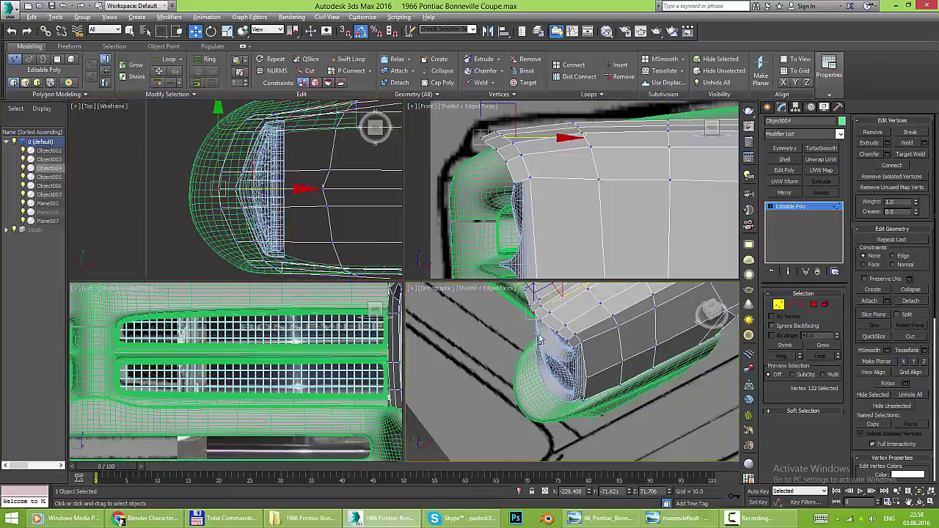
pyautogui.hotkey('alt', 'w')
pyautogui.press('2')
pyautogui.scroll(-2, 496, 171)
pyautogui.hotkey('alt', 'Tab')
pyautogui.moveTo(502, 174)
pyautogui.keyDown('alt'); pyautogui.mouseDown(button='middle')
pyautogui.moveTo(426, 168)
pyautogui.moveTo(447, 190)
pyautogui.moveTo(379, 155)
pyautogui.mouseUp(button='middle'); pyautogui.keyUp('alt')
pyautogui.hotkey('alt', 'Tab')
pyautogui.moveTo(309, 157)
pyautogui.keyDown('alt'); pyautogui.mouseDown(button='middle')
pyautogui.moveTo(181, 198)
pyautogui.moveTo(366, 181)
pyautogui.moveTo(342, 158)
pyautogui.moveTo(323, 158)
pyautogui.moveTo(308, 180)
pyautogui.moveTo(308, 165)
pyautogui.moveTo(301, 169)
pyautogui.moveTo(323, 174)
pyautogui.moveTo(335, 198)
pyautogui.mouseUp(button='middle'); pyautogui.keyUp('alt')
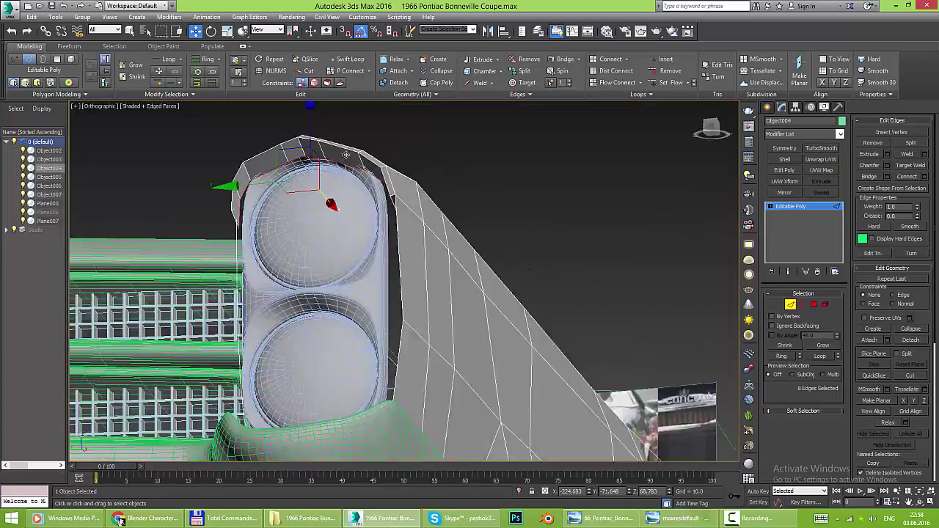
# - Scale and move the selected vertices, then view the fender corner from the front
pyautogui.press('r')
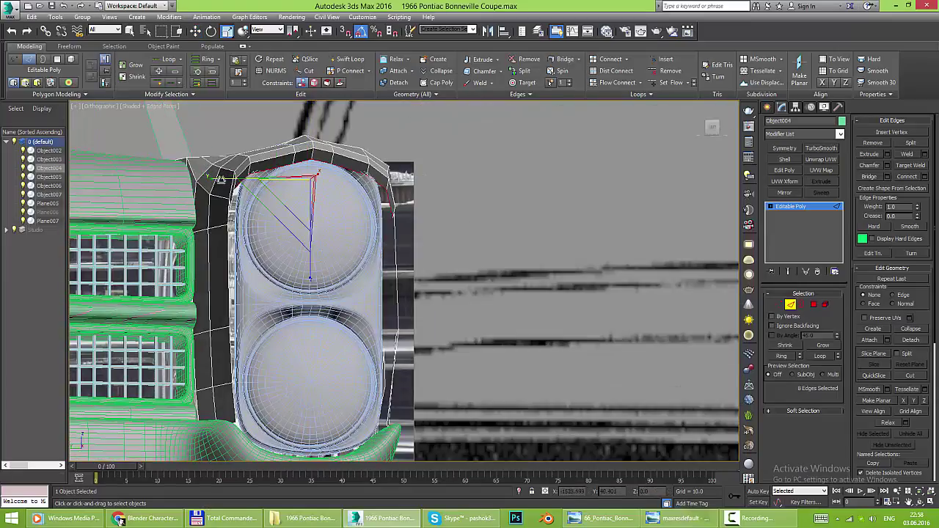
pyautogui.moveTo(240, 180)
pyautogui.keyDown('alt'); pyautogui.mouseDown(button='middle')
pyautogui.moveTo(366, 185)
pyautogui.moveTo(284, 183)
pyautogui.mouseUp(button='middle'); pyautogui.keyUp('alt')
pyautogui.press('w')
pyautogui.press('f')
pyautogui.hotkey('alt', 'w')
pyautogui.hotkey('alt', 'w')
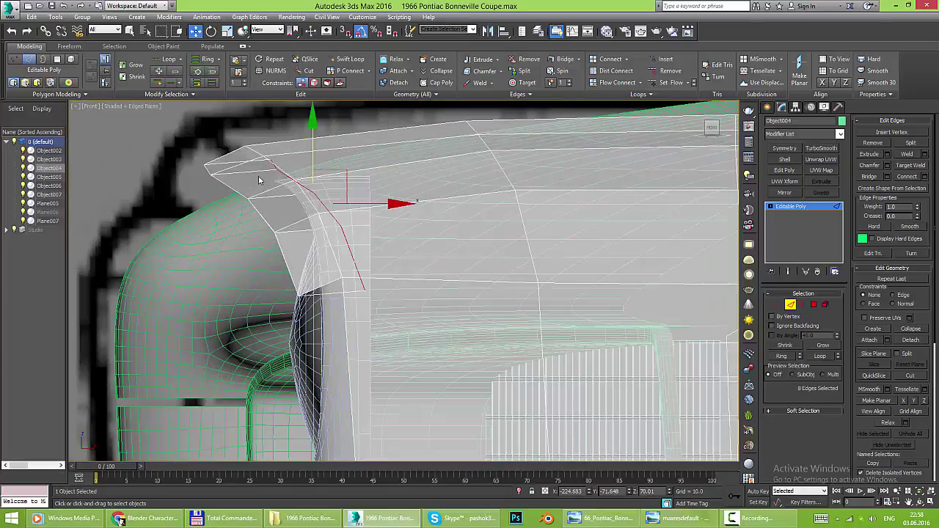
# - Move three fender-corner vertices to form an angled rim above the twin headlights
pyautogui.press('1')
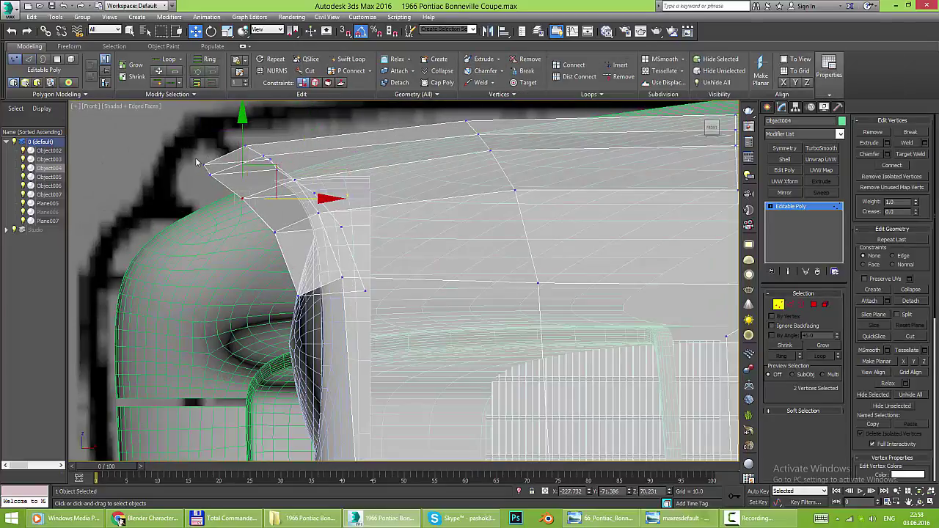
pyautogui.scroll(4, 270, 174)
pyautogui.press('2')
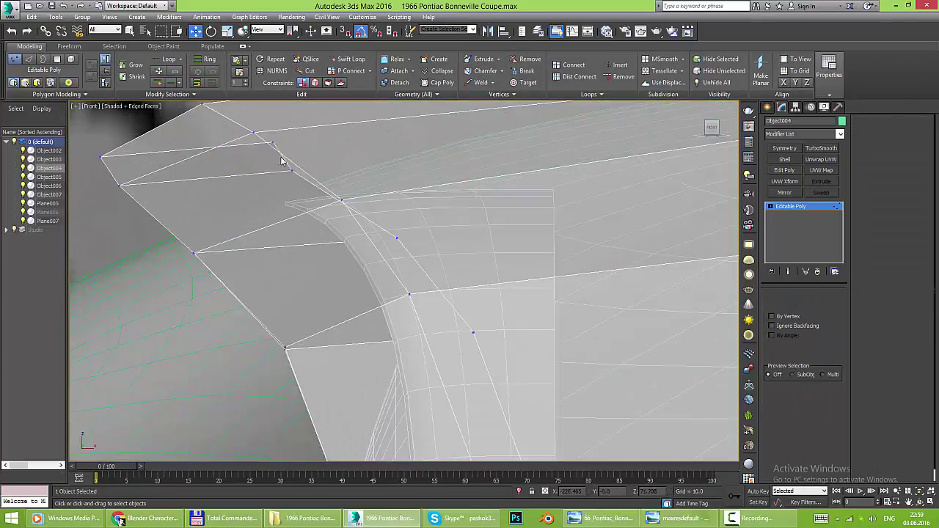
pyautogui.scroll(-3, 289, 165)
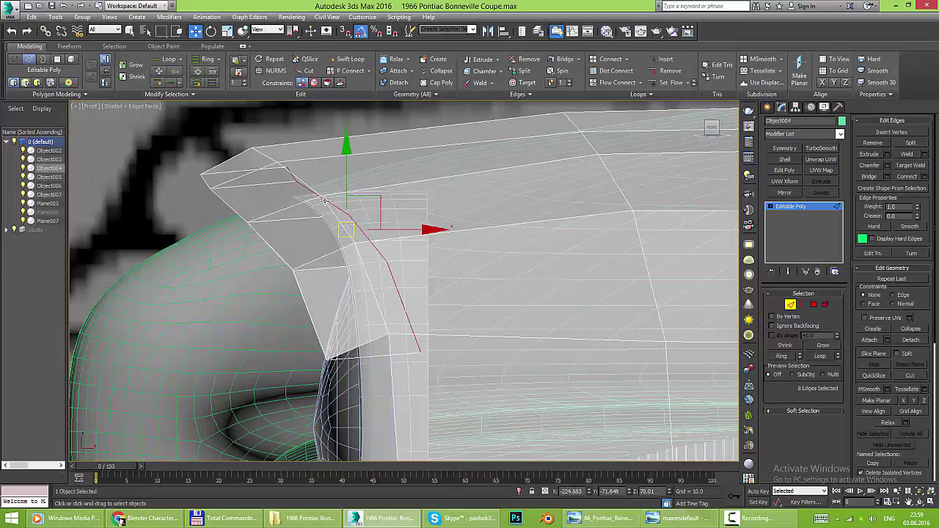
pyautogui.press('1')
pyautogui.moveTo(303, 168); pyautogui.dragTo(281, 185)
pyautogui.press('w')
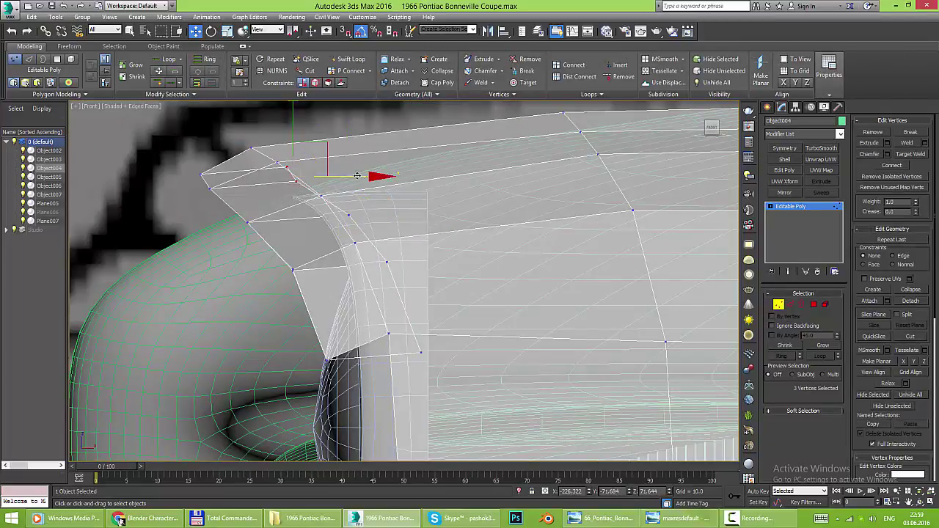
pyautogui.moveTo(502, 323)
pyautogui.keyDown('alt'); pyautogui.mouseDown(button='middle')
pyautogui.moveTo(530, 287)
pyautogui.moveTo(499, 252)
pyautogui.mouseUp(button='middle'); pyautogui.keyUp('alt')
pyautogui.scroll(2, 300, 163)
pyautogui.scroll(-2, 310, 186)
pyautogui.scroll(1, 310, 185)
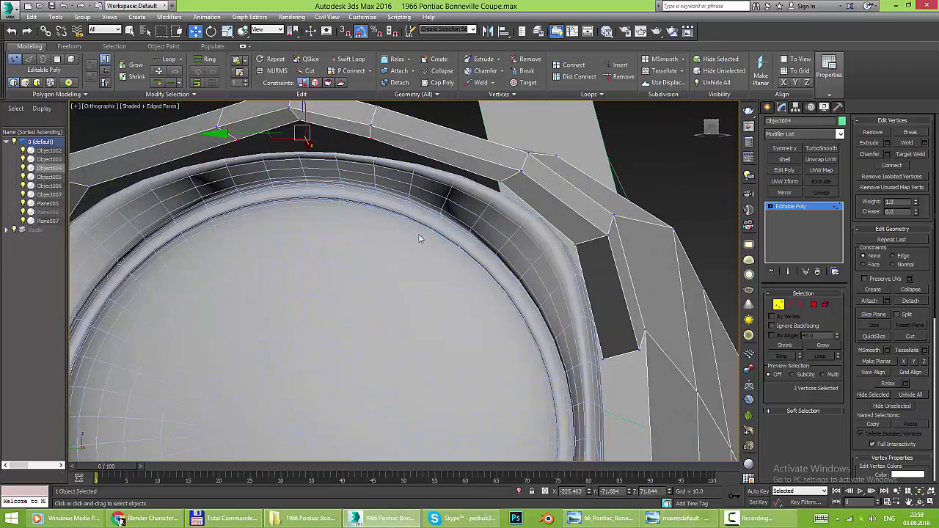
pyautogui.scroll(-3, 419, 237)
# - Exit vertex editing and widen the Scene Explorer to show the Frozen column
pyautogui.click(779, 304)
pyautogui.rightClick(638, 298)
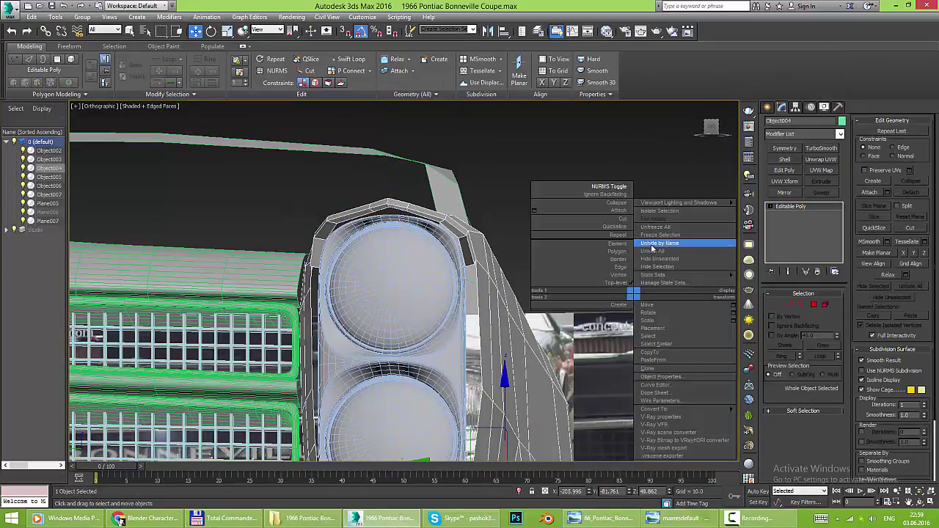
pyautogui.click(46, 257)
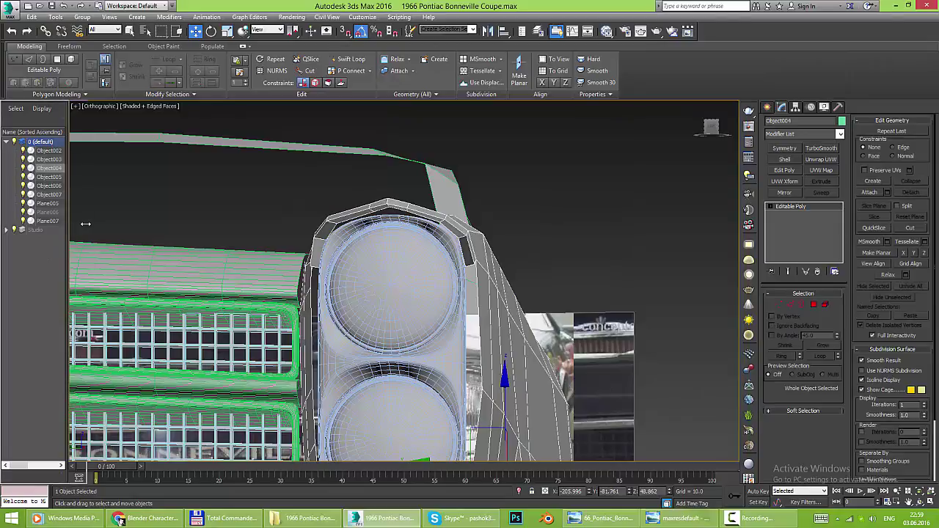
pyautogui.moveTo(85, 224); pyautogui.dragTo(115, 220)
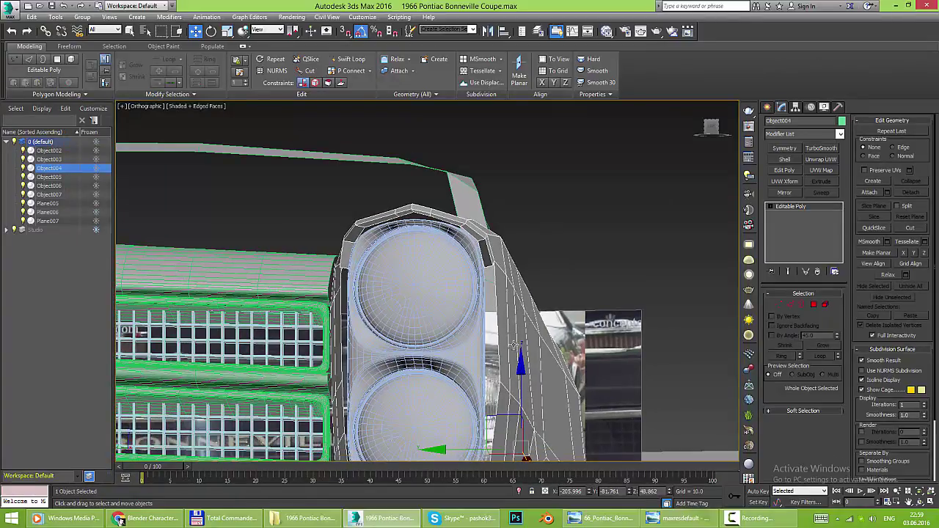
# - Frame Object004 and Plane006 in a maximized Left view, then select Object004
pyautogui.keyDown('ctrl'); pyautogui.click(637, 344); pyautogui.keyUp('ctrl')
pyautogui.press('z')
pyautogui.hotkey('alt', 'w')
pyautogui.hotkey('alt', 'w')
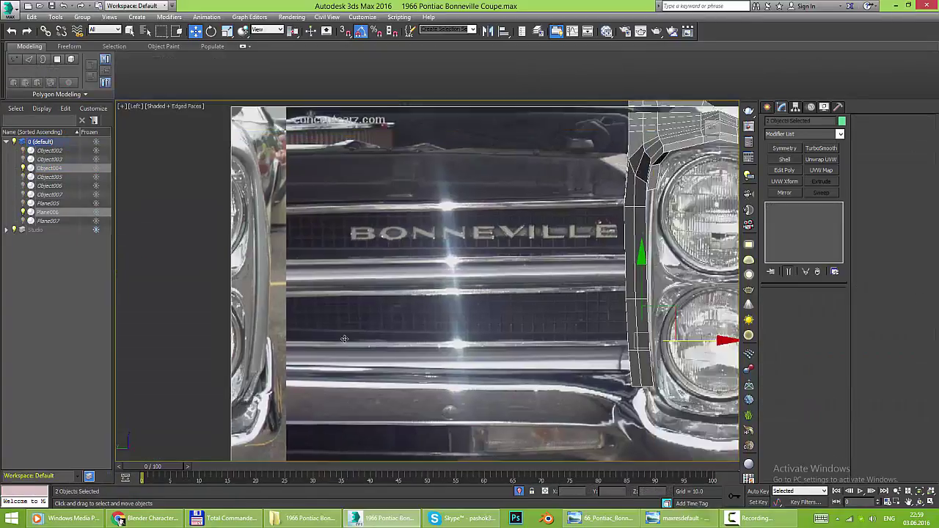
pyautogui.press('z')
pyautogui.click(528, 218)
pyautogui.scroll(3, 527, 218)
pyautogui.click(526, 163)
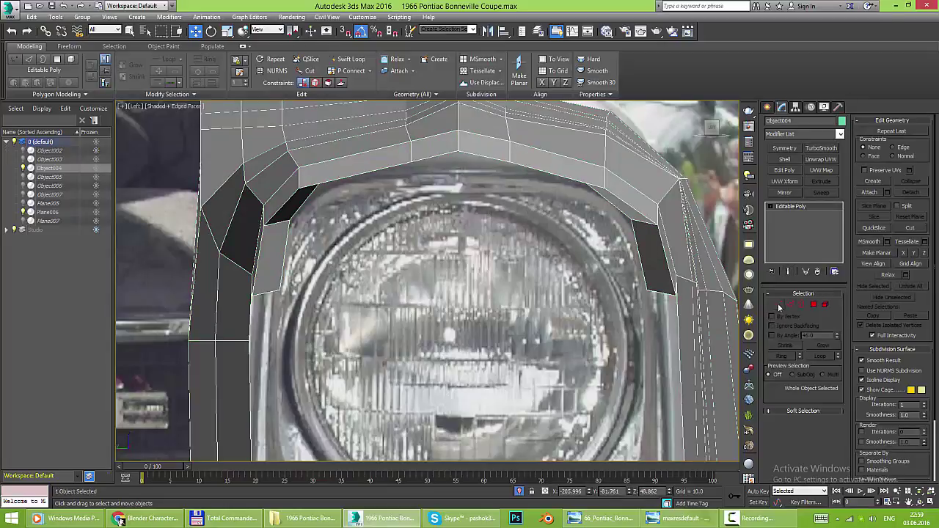
# - Raise the selected bezel arch vertices slightly, then lower two of them
pyautogui.press('1')
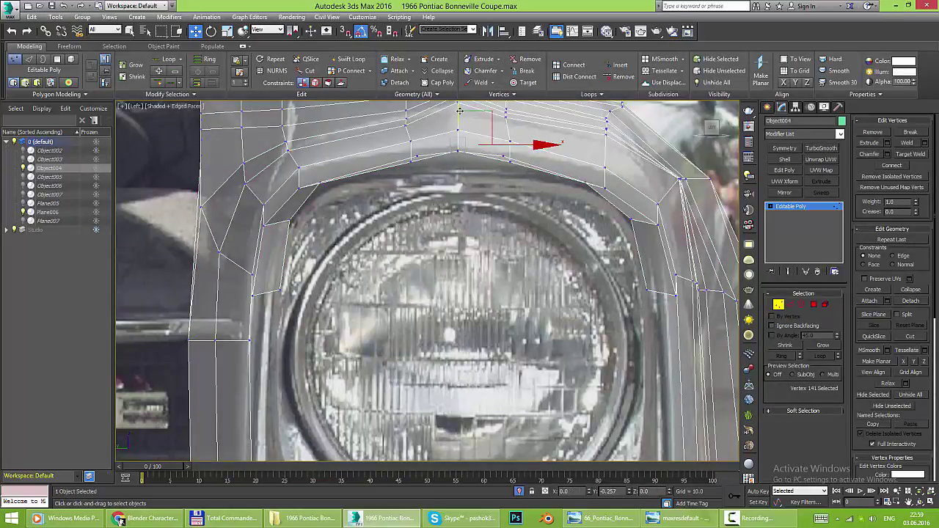
pyautogui.scroll(4, 491, 151)
pyautogui.scroll(-4, 276, 184)
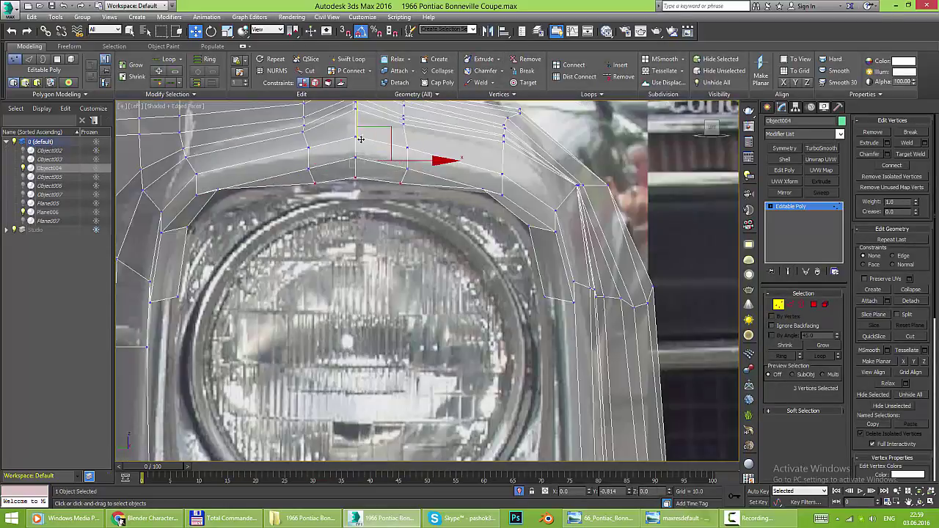
pyautogui.keyDown('ctrl'); pyautogui.click(357, 103); pyautogui.keyUp('ctrl')
pyautogui.moveTo(360, 138); pyautogui.dragTo(360, 137)
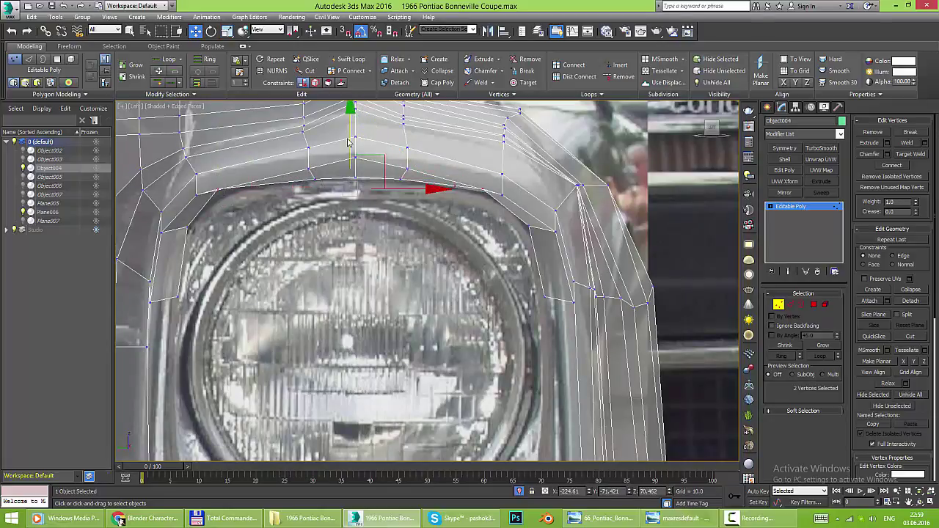
pyautogui.press('r')
pyautogui.press('w')
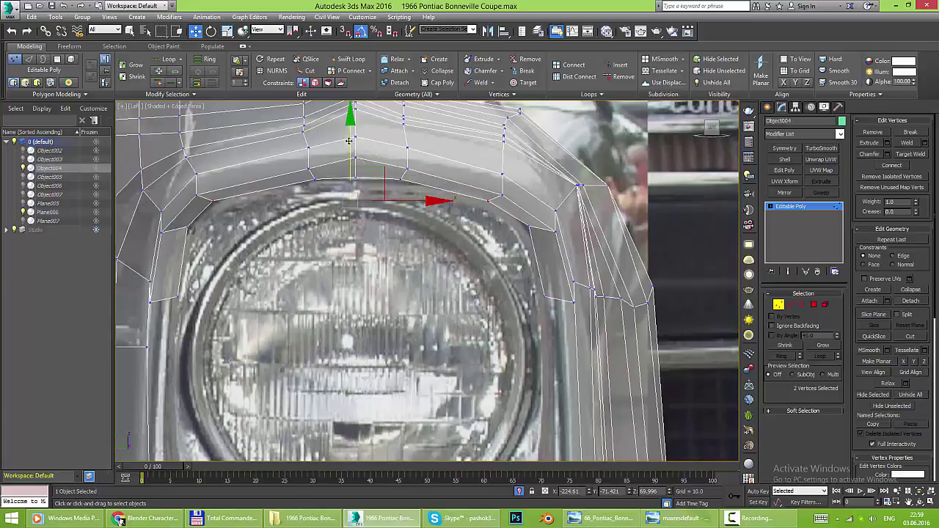
pyautogui.press('r')
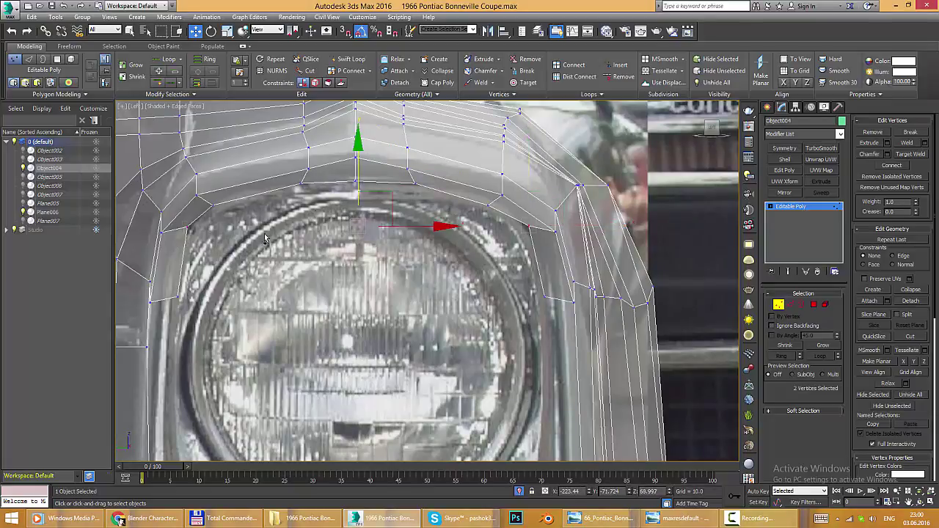
pyautogui.moveTo(359, 185); pyautogui.dragTo(359, 192)
pyautogui.press('r')
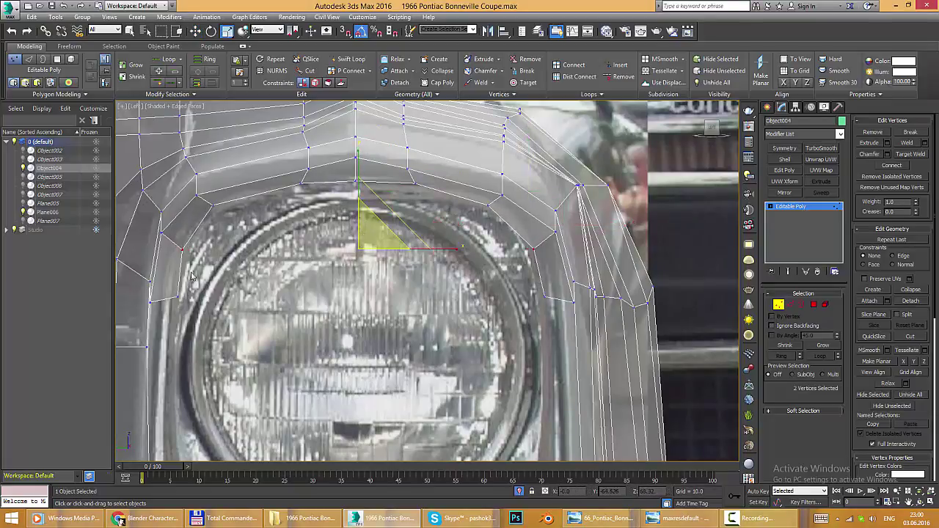
# - Select matching vertices on both sides of the arch, orbit to check, and view the reference photo
pyautogui.moveTo(549, 330); pyautogui.dragTo(549, 331)
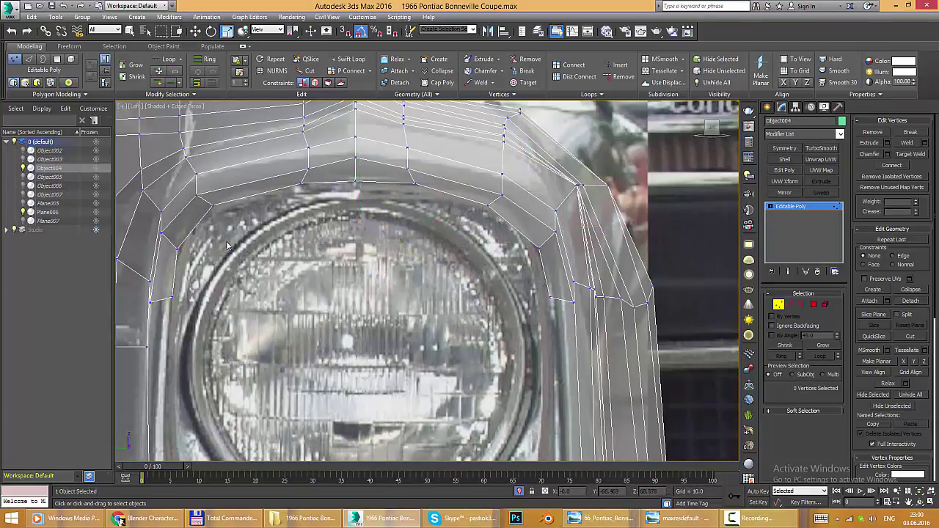
pyautogui.click(212, 204)
pyautogui.keyDown('ctrl'); pyautogui.click(488, 205); pyautogui.keyUp('ctrl')
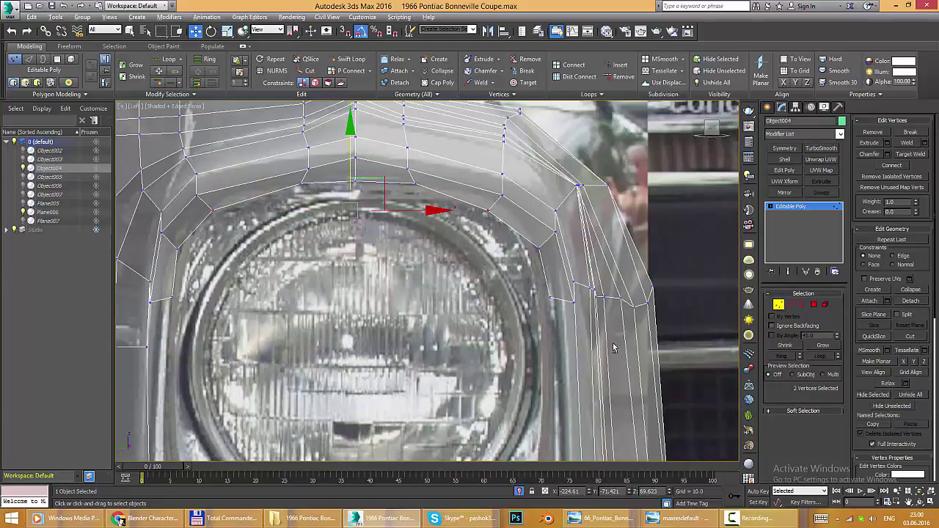
pyautogui.scroll(-5, 614, 348)
pyautogui.moveTo(615, 348)
pyautogui.keyDown('alt'); pyautogui.mouseDown(button='middle')
pyautogui.moveTo(504, 223)
pyautogui.moveTo(504, 238)
pyautogui.moveTo(421, 283)
pyautogui.mouseUp(button='middle'); pyautogui.keyUp('alt')
pyautogui.keyDown('alt'); pyautogui.moveTo(513, 330); pyautogui.dragTo(485, 242, button='middle'); pyautogui.keyUp('alt')
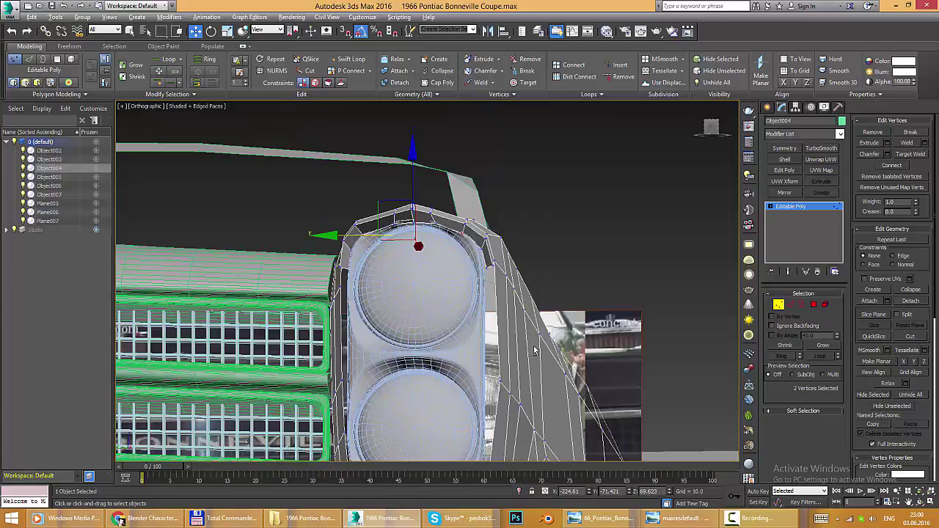
pyautogui.scroll(5, 485, 242)
pyautogui.scroll(-4, 485, 242)
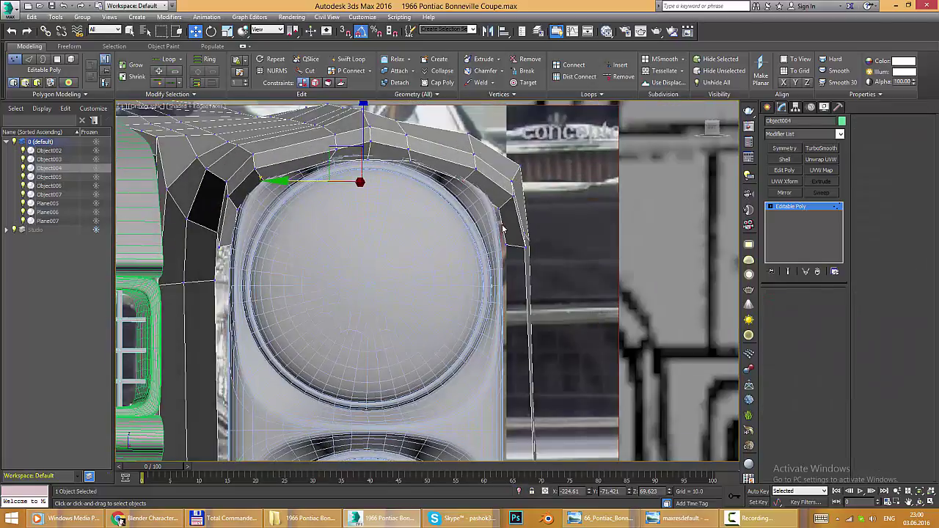
pyautogui.click(606, 518)
# - Switch to the maxresdefault photo of the gold Pontiac, then return to 3ds Max
pyautogui.click(675, 518)
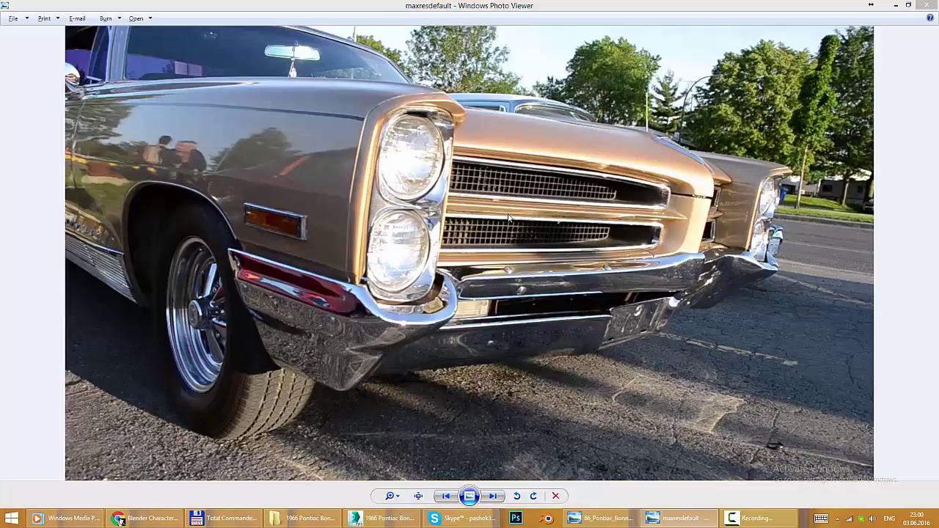
pyautogui.hotkey('alt', 'Tab')
pyautogui.press('Tab')
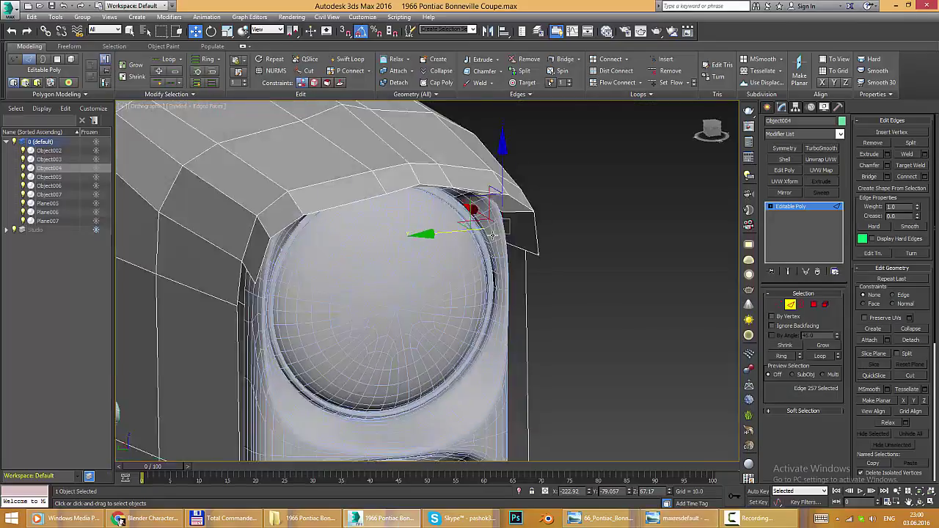
# - Select two vertices on the bezel top and snap to a straight-on front view
pyautogui.moveTo(493, 235)
pyautogui.keyDown('alt'); pyautogui.mouseDown(button='middle')
pyautogui.moveTo(467, 266)
pyautogui.moveTo(238, 250)
pyautogui.moveTo(319, 260)
pyautogui.moveTo(502, 233)
pyautogui.moveTo(482, 210)
pyautogui.moveTo(399, 181)
pyautogui.moveTo(438, 243)
pyautogui.moveTo(400, 227)
pyautogui.mouseUp(button='middle'); pyautogui.keyUp('alt')
pyautogui.press('1')
pyautogui.keyDown('ctrl'); pyautogui.click(239, 249); pyautogui.keyUp('ctrl')
pyautogui.hotkey('shift', 'z')
pyautogui.click(437, 250)
pyautogui.keyDown('ctrl'); pyautogui.click(436, 259); pyautogui.keyUp('ctrl')
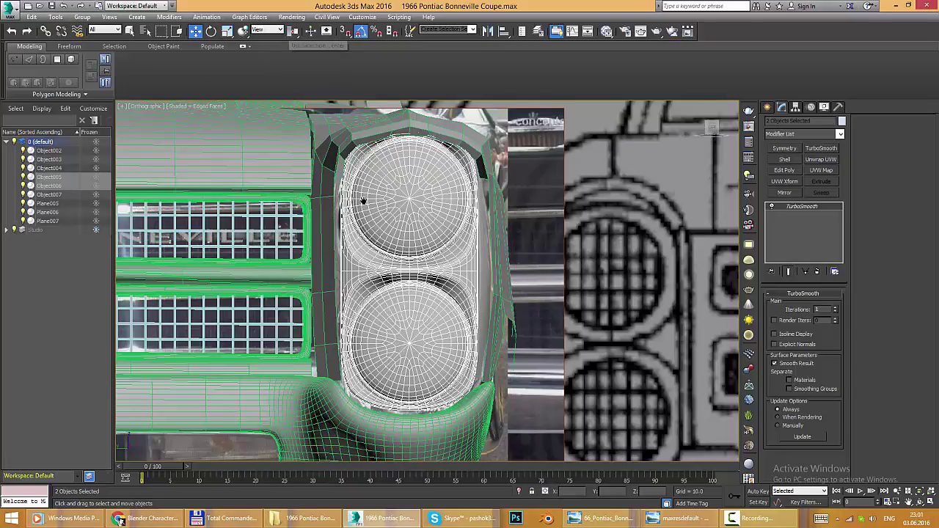
pyautogui.scroll(-5, 364, 200)
pyautogui.scroll(10, 444, 233)
pyautogui.moveTo(445, 232)
pyautogui.mouseDown(button='middle')
pyautogui.moveTo(455, 275)
pyautogui.moveTo(441, 315)
pyautogui.mouseUp(button='middle')
pyautogui.scroll(-3, 447, 255)
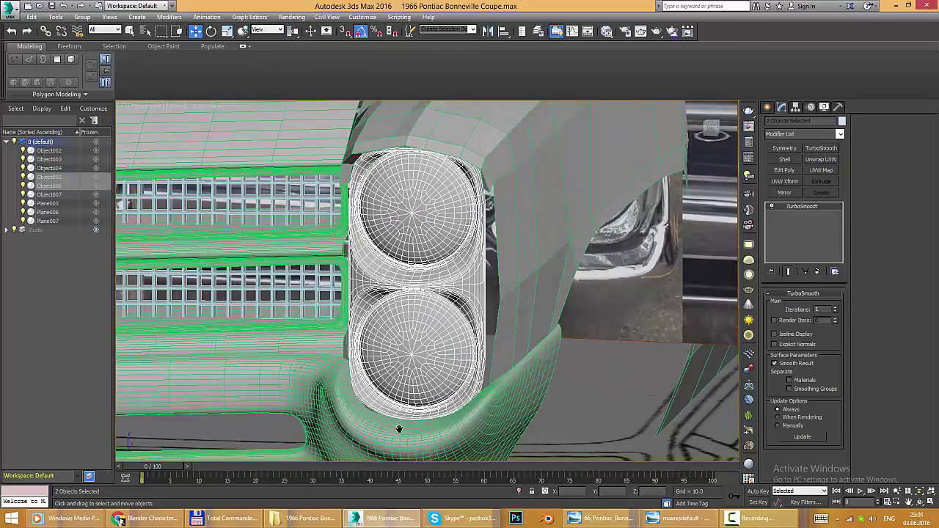
pyautogui.scroll(2, 441, 316)
pyautogui.scroll(-2, 438, 364)
pyautogui.keyDown('alt'); pyautogui.moveTo(438, 365); pyautogui.dragTo(455, 220, button='middle'); pyautogui.keyUp('alt')
pyautogui.click(455, 194)
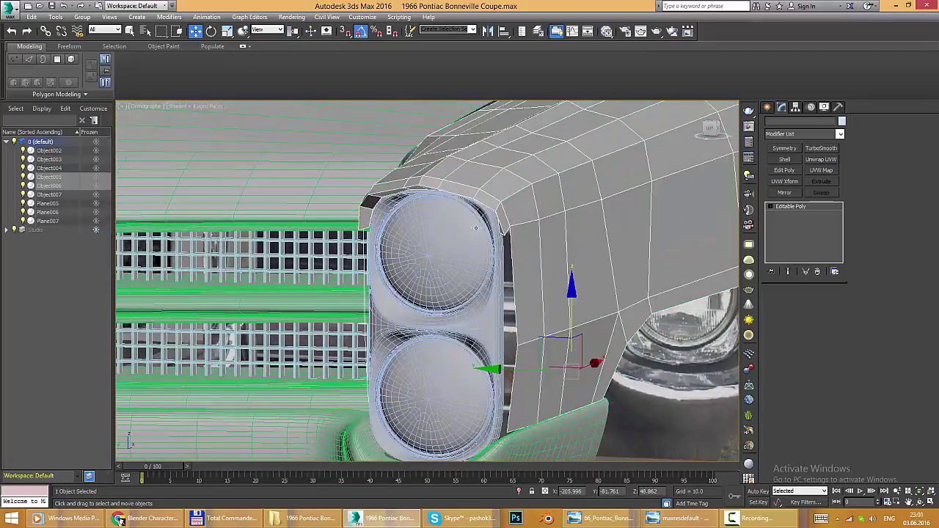
pyautogui.press('2')
pyautogui.scroll(3, 461, 188)
pyautogui.moveTo(461, 189)
pyautogui.keyDown('alt'); pyautogui.mouseDown(button='middle')
pyautogui.moveTo(470, 220)
pyautogui.moveTo(484, 213)
pyautogui.moveTo(476, 190)
pyautogui.mouseUp(button='middle'); pyautogui.keyUp('alt')
pyautogui.scroll(3, 476, 190)
pyautogui.press('1')
pyautogui.keyDown('alt'); pyautogui.moveTo(334, 218); pyautogui.dragTo(414, 197, button='middle'); pyautogui.keyUp('alt')
pyautogui.press('r')
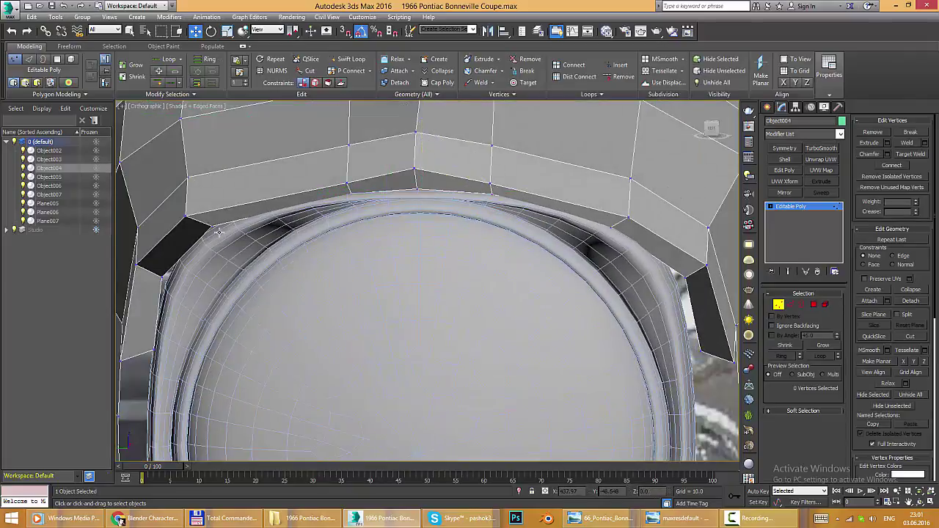
# - Scale and move the bezel edges so the arch hugs the top of the headlight
pyautogui.scroll(-3, 615, 231)
pyautogui.moveTo(615, 231)
pyautogui.keyDown('alt'); pyautogui.mouseDown(button='middle')
pyautogui.moveTo(383, 246)
pyautogui.moveTo(476, 237)
pyautogui.moveTo(562, 245)
pyautogui.moveTo(554, 239)
pyautogui.moveTo(513, 258)
pyautogui.mouseUp(button='middle'); pyautogui.keyUp('alt')
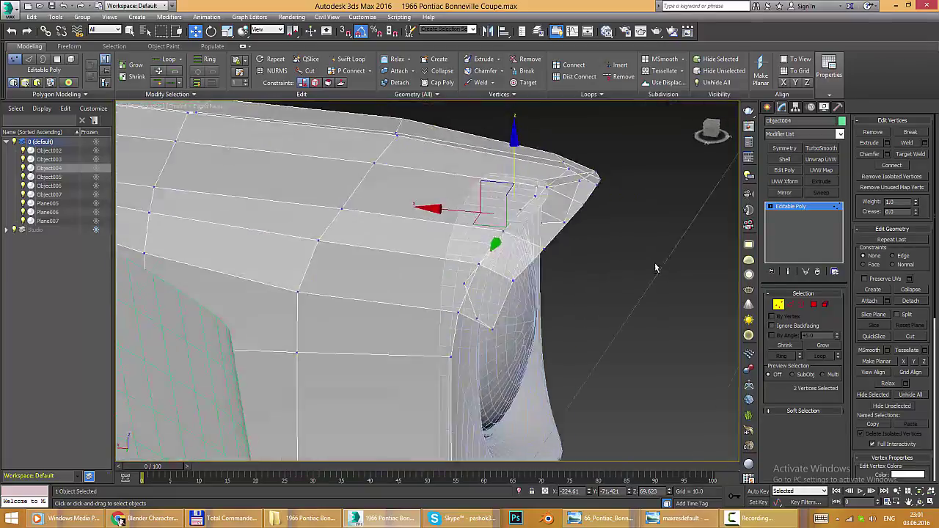
pyautogui.keyDown('alt'); pyautogui.moveTo(490, 266); pyautogui.dragTo(530, 214, button='middle'); pyautogui.keyUp('alt')
pyautogui.press('2')
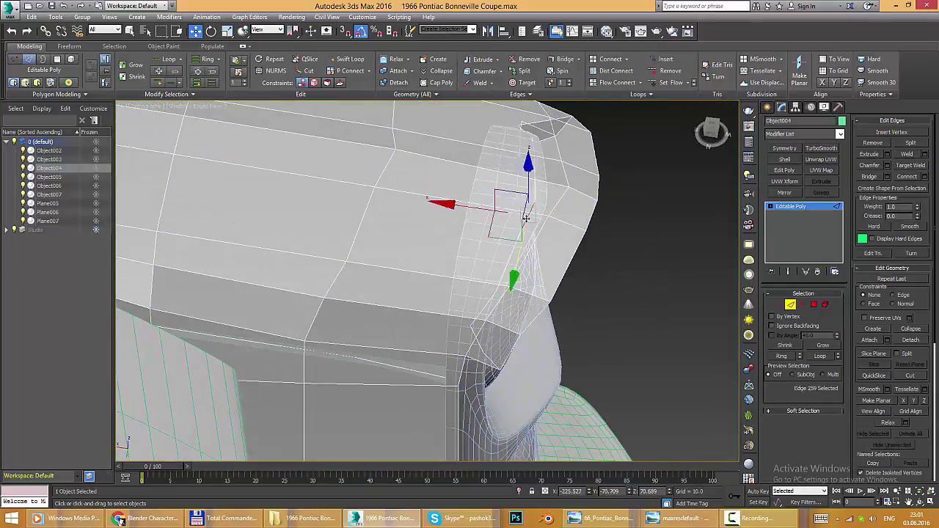
pyautogui.moveTo(558, 282)
pyautogui.keyDown('alt'); pyautogui.mouseDown(button='middle')
pyautogui.moveTo(466, 248)
pyautogui.moveTo(601, 244)
pyautogui.moveTo(486, 230)
pyautogui.moveTo(530, 237)
pyautogui.moveTo(597, 205)
pyautogui.moveTo(553, 218)
pyautogui.mouseUp(button='middle'); pyautogui.keyUp('alt')
pyautogui.press('r')
pyautogui.press('w')
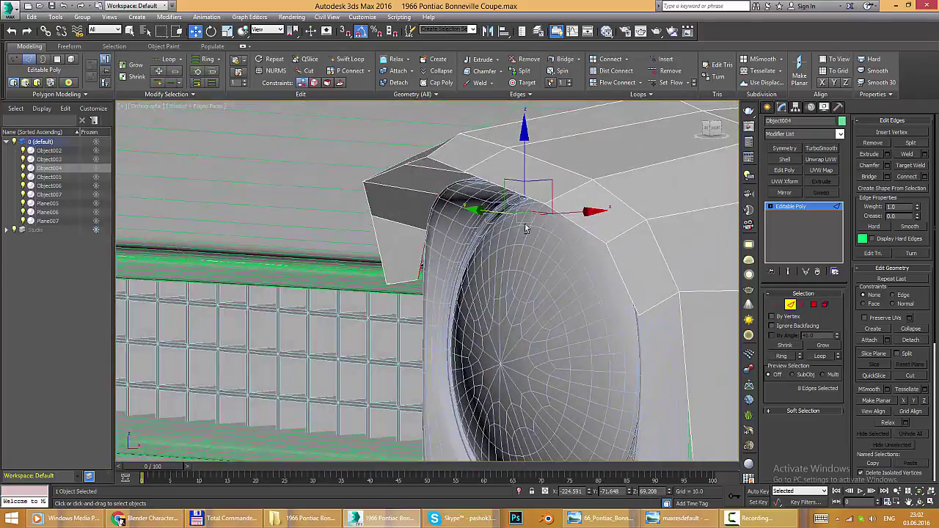
pyautogui.press('r')
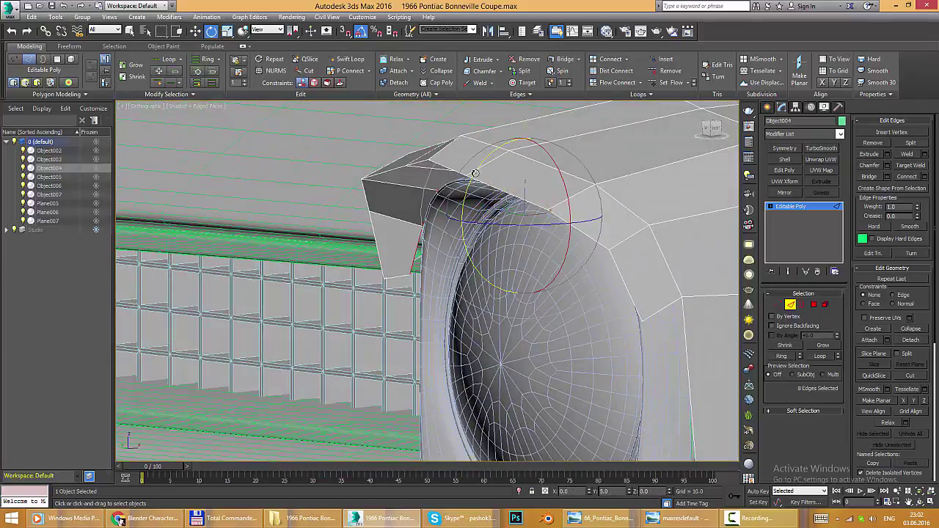
pyautogui.keyDown('alt'); pyautogui.moveTo(476, 173); pyautogui.dragTo(500, 162, button='middle'); pyautogui.keyUp('alt')
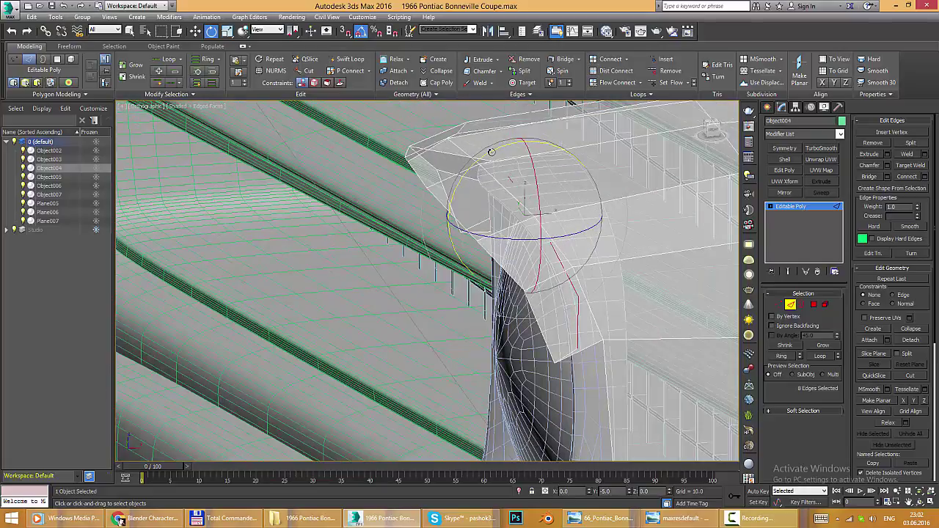
# - Select the bezel edge beside the headlight and move its vertices toward the fender corner
pyautogui.press('1')
pyautogui.moveTo(524, 196)
pyautogui.keyDown('alt'); pyautogui.mouseDown(button='middle')
pyautogui.moveTo(617, 321)
pyautogui.moveTo(360, 234)
pyautogui.moveTo(438, 279)
pyautogui.moveTo(411, 242)
pyautogui.mouseUp(button='middle'); pyautogui.keyUp('alt')
pyautogui.press('w')
pyautogui.press('2')
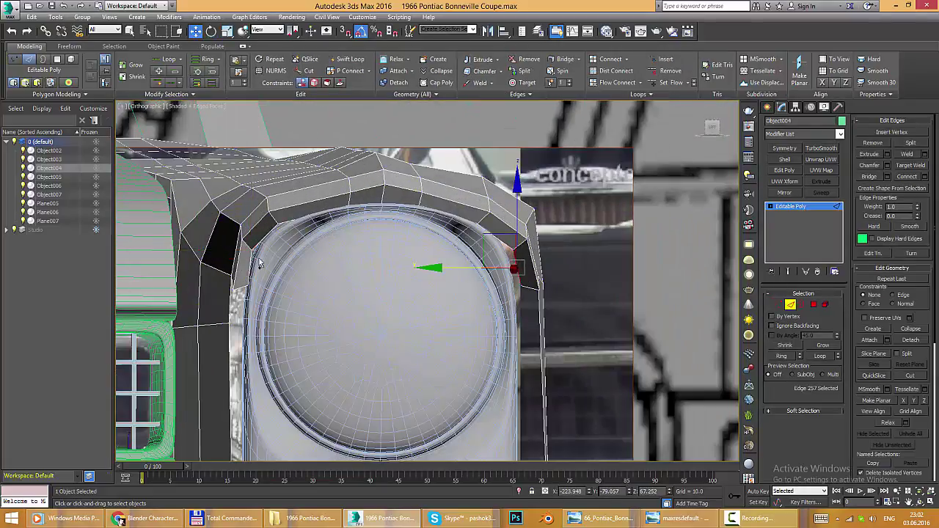
pyautogui.click(249, 251)
pyautogui.press('1')
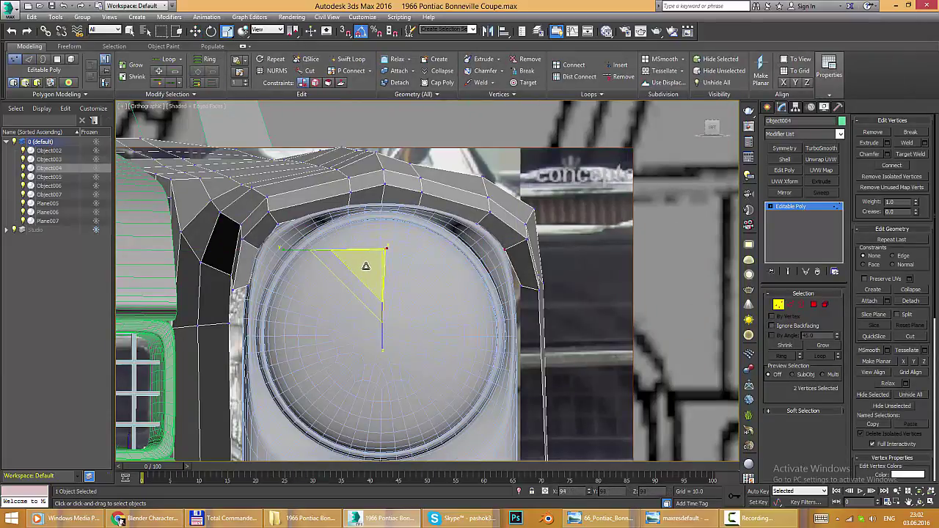
pyautogui.keyDown('alt'); pyautogui.moveTo(357, 242); pyautogui.dragTo(490, 223, button='middle'); pyautogui.keyUp('alt')
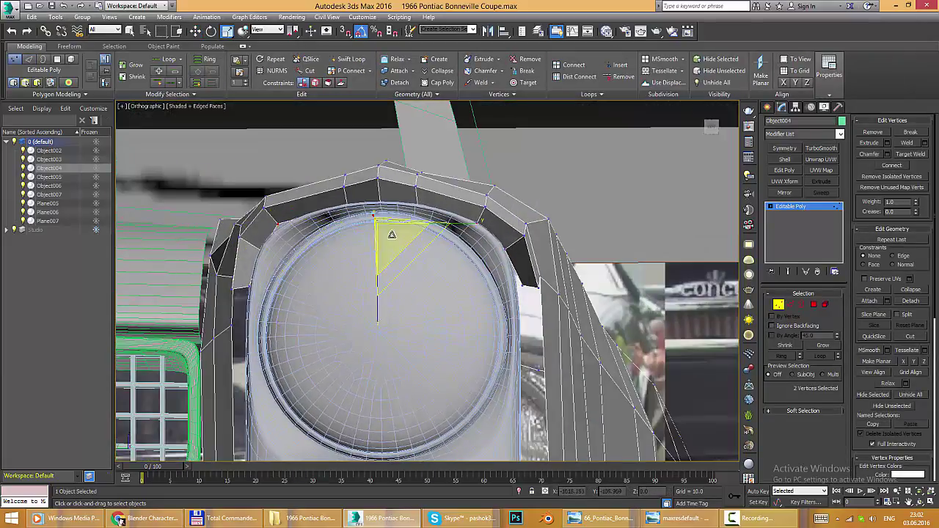
pyautogui.press('w')
pyautogui.moveTo(396, 223)
pyautogui.keyDown('alt'); pyautogui.mouseDown(button='middle')
pyautogui.moveTo(413, 245)
pyautogui.moveTo(377, 245)
pyautogui.moveTo(399, 237)
pyautogui.moveTo(475, 290)
pyautogui.moveTo(419, 294)
pyautogui.moveTo(575, 287)
pyautogui.moveTo(474, 310)
pyautogui.mouseUp(button='middle'); pyautogui.keyUp('alt')
# - Compare the fender corner with the reference photo and maximize the front view with its reference image
pyautogui.hotkey('alt', 'Tab')
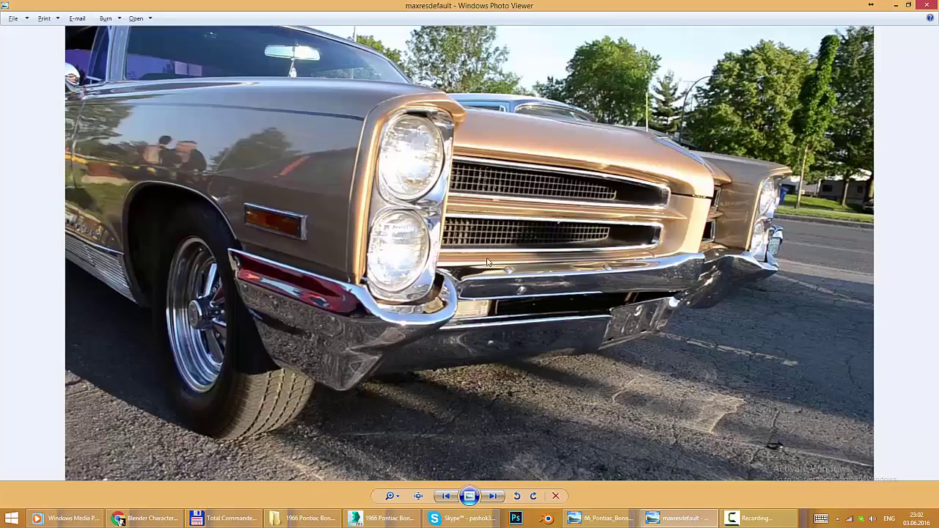
pyautogui.hotkey('alt', 'Tab')
pyautogui.moveTo(386, 216)
pyautogui.keyDown('alt'); pyautogui.mouseDown(button='middle')
pyautogui.moveTo(459, 222)
pyautogui.moveTo(490, 246)
pyautogui.moveTo(497, 215)
pyautogui.moveTo(481, 221)
pyautogui.mouseUp(button='middle'); pyautogui.keyUp('alt')
pyautogui.hotkey('alt', 'Tab')
pyautogui.hotkey('alt', 'Tab')
pyautogui.press('f')
pyautogui.hotkey('alt', 'w')
pyautogui.hotkey('alt', 'w')
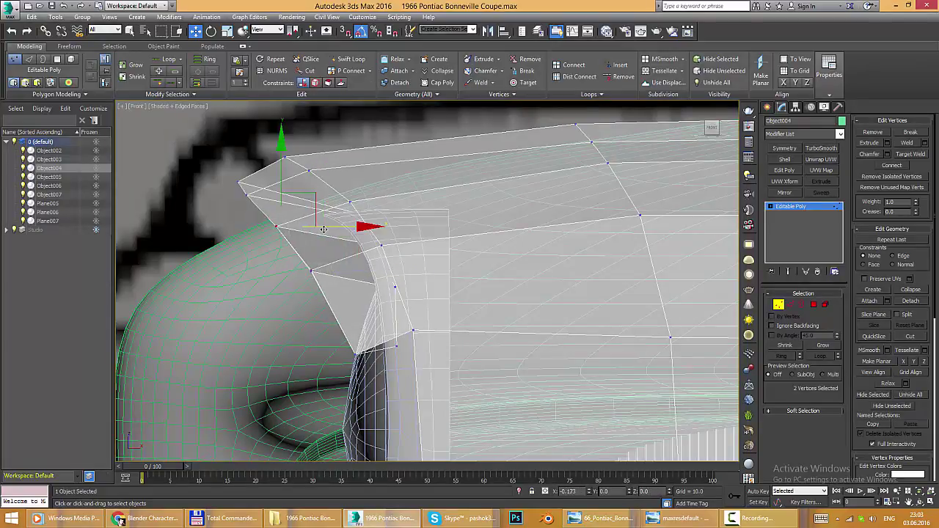
# - Frame the headlights and lower grille in perspective and compare them with the reference photo
pyautogui.scroll(-2, 323, 229)
pyautogui.press('2')
pyautogui.scroll(-2, 385, 231)
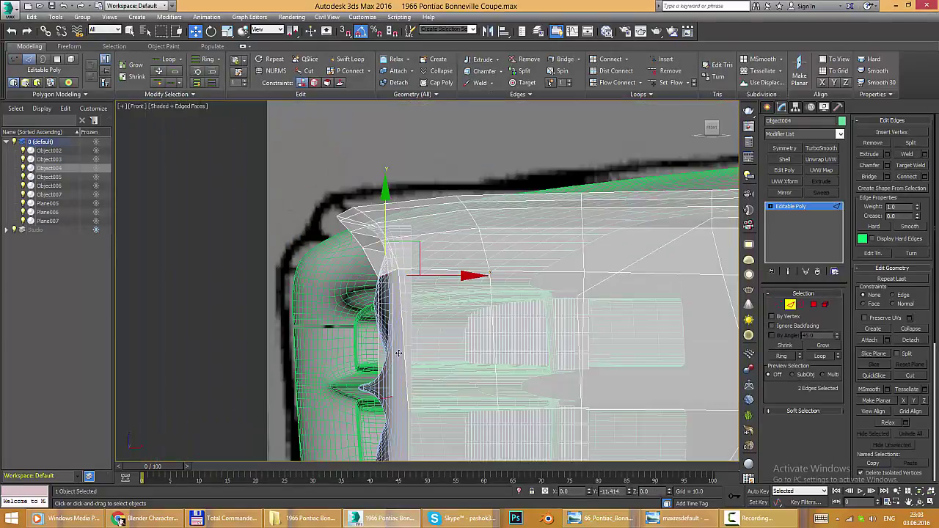
pyautogui.moveTo(399, 354); pyautogui.dragTo(397, 195, button='middle')
pyautogui.hotkey('alt', 'w')
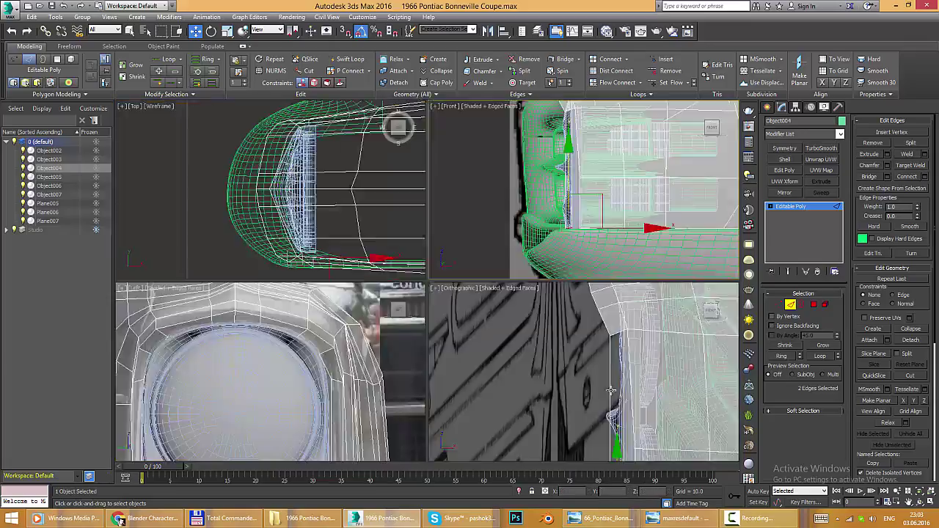
pyautogui.hotkey('alt', 'w')
pyautogui.moveTo(470, 279)
pyautogui.keyDown('alt'); pyautogui.mouseDown(button='middle')
pyautogui.moveTo(529, 256)
pyautogui.moveTo(484, 254)
pyautogui.moveTo(434, 229)
pyautogui.moveTo(558, 178)
pyautogui.moveTo(530, 210)
pyautogui.moveTo(436, 193)
pyautogui.mouseUp(button='middle'); pyautogui.keyUp('alt')
pyautogui.hotkey('alt', 'Tab')
pyautogui.hotkey('alt', 'Tab')
pyautogui.hotkey('alt', 'Tab')
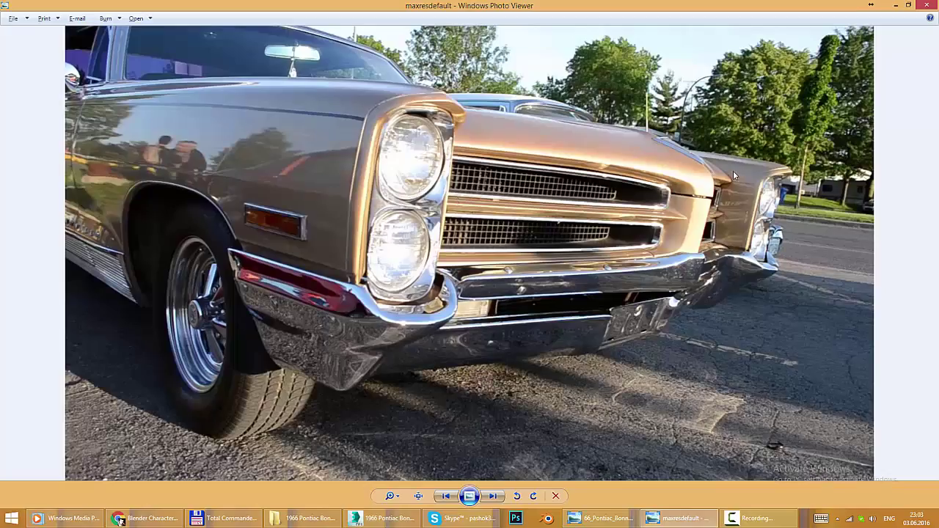
pyautogui.hotkey('alt', 'Tab')
# - Select the bezel corner vertices and isolate the bezel mesh with Alt+Q, shown shaded with edges
pyautogui.scroll(-5, 445, 287)
pyautogui.press('F3')
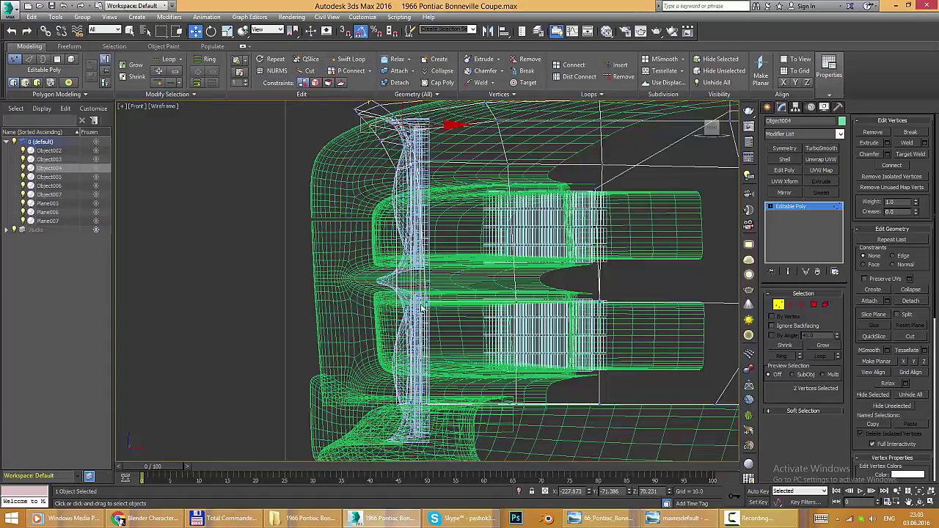
pyautogui.click(422, 307)
pyautogui.scroll(2, 446, 302)
pyautogui.hotkey('alt', 'q')
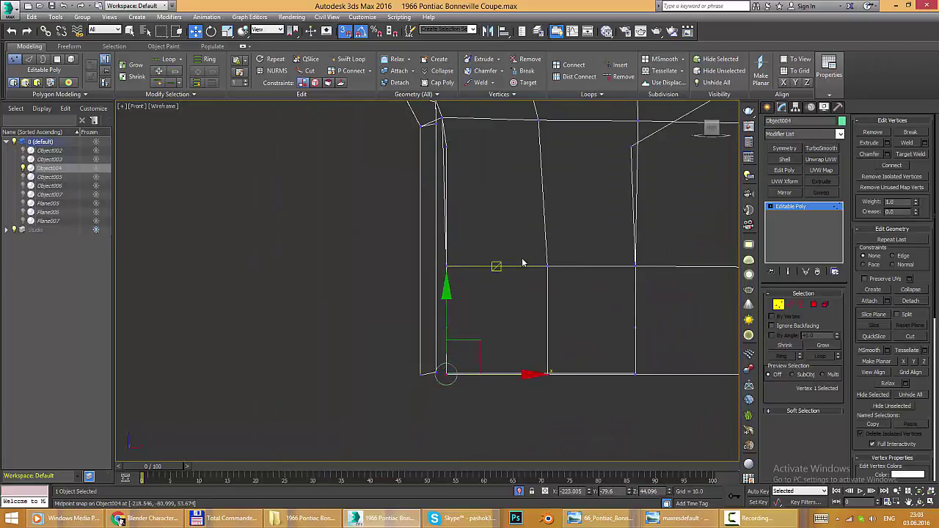
pyautogui.moveTo(482, 159); pyautogui.dragTo(476, 228, button='middle')
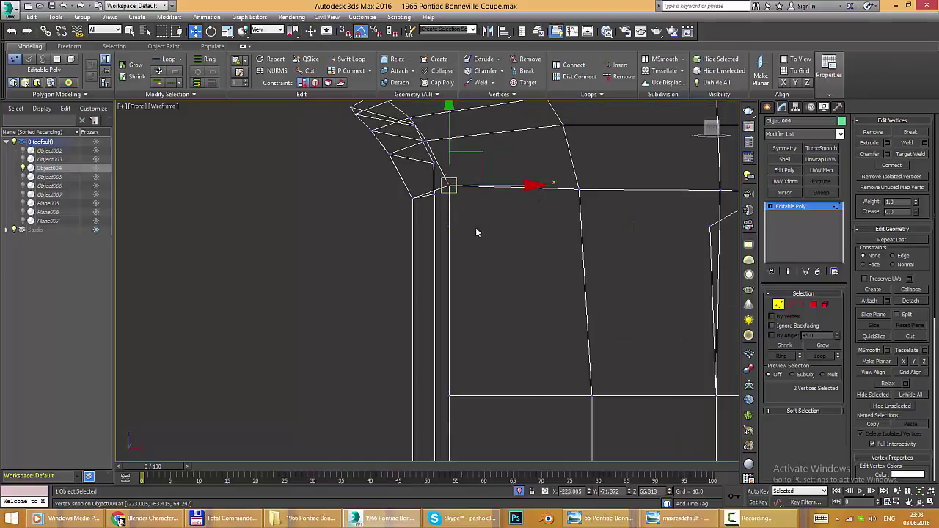
pyautogui.press('F3')
# - Select both the left and right pillar edges of the bezel arch, ready to scale
pyautogui.moveTo(560, 323)
pyautogui.keyDown('alt'); pyautogui.mouseDown(button='middle')
pyautogui.moveTo(701, 310)
pyautogui.moveTo(579, 312)
pyautogui.moveTo(545, 338)
pyautogui.moveTo(487, 276)
pyautogui.moveTo(525, 207)
pyautogui.moveTo(541, 210)
pyautogui.moveTo(460, 174)
pyautogui.moveTo(505, 277)
pyautogui.moveTo(367, 183)
pyautogui.moveTo(417, 251)
pyautogui.mouseUp(button='middle'); pyautogui.keyUp('alt')
pyautogui.scroll(3, 525, 207)
pyautogui.press('2')
pyautogui.click(505, 277)
pyautogui.keyDown('ctrl'); pyautogui.click(354, 189); pyautogui.keyUp('ctrl')
pyautogui.press('r')
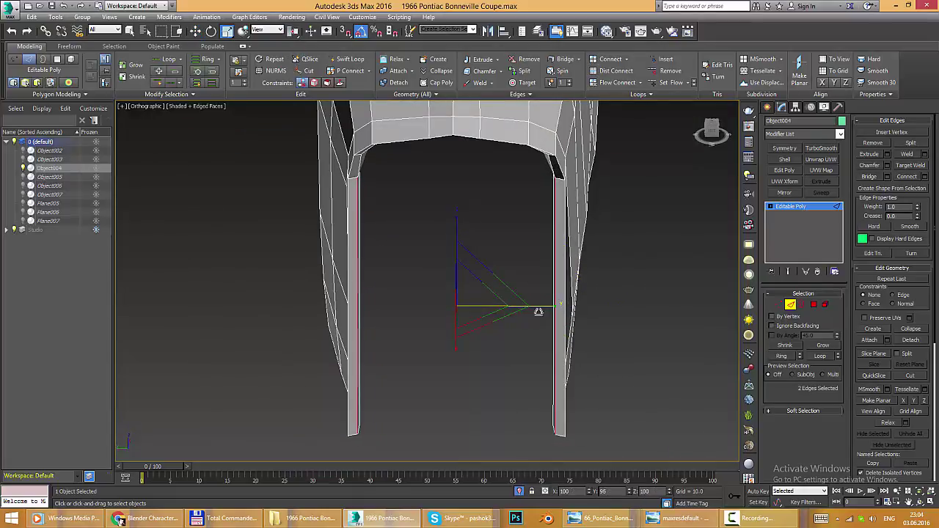
# - Unhide the car body and Bridge the two selected pillar edges into a new face
pyautogui.keyDown('alt'); pyautogui.moveTo(538, 312); pyautogui.dragTo(493, 336, button='middle'); pyautogui.keyUp('alt')
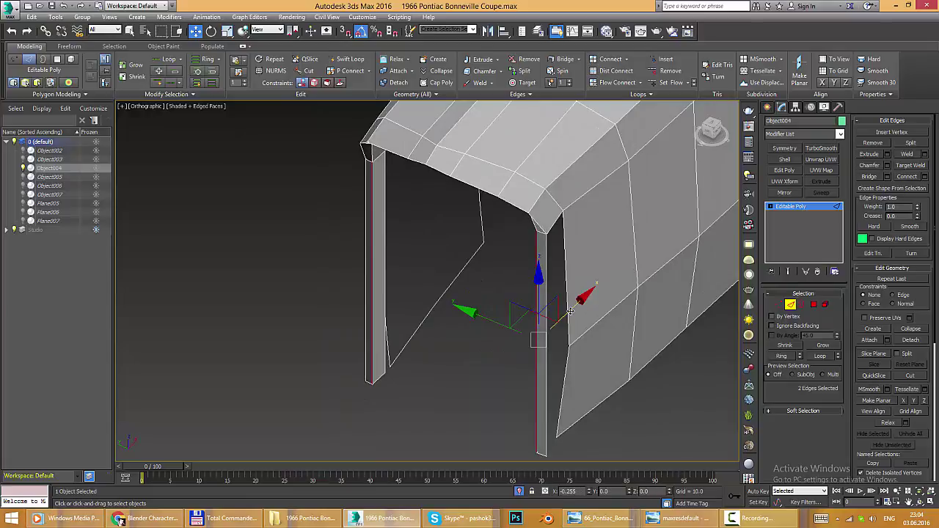
pyautogui.keyDown('alt'); pyautogui.moveTo(570, 311); pyautogui.dragTo(552, 343, button='middle'); pyautogui.keyUp('alt')
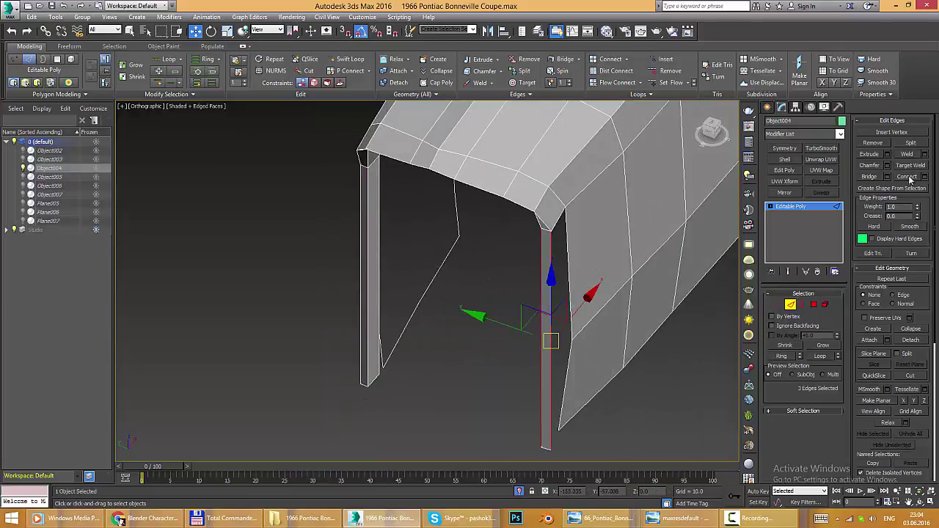
pyautogui.keyDown('alt'); pyautogui.moveTo(580, 271); pyautogui.dragTo(602, 257, button='middle'); pyautogui.keyUp('alt')
pyautogui.hotkey('alt', 'q')
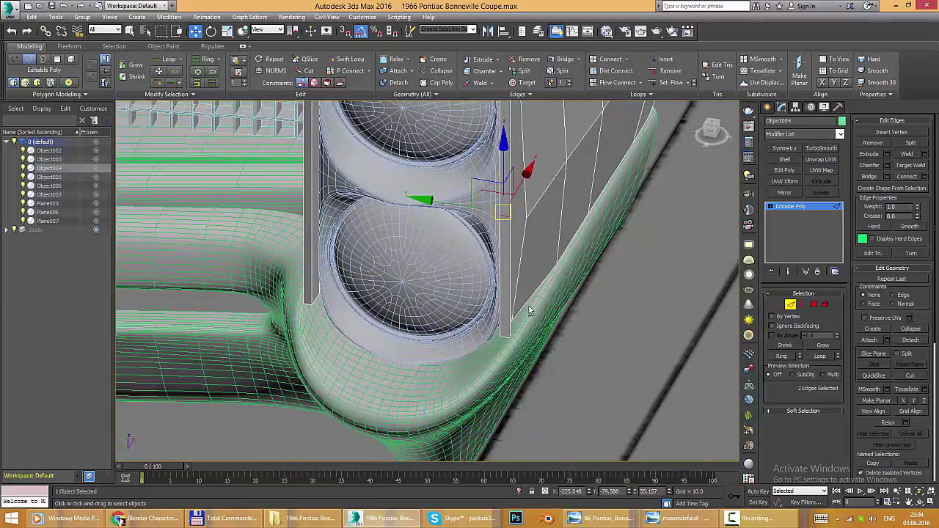
pyautogui.moveTo(530, 310)
pyautogui.keyDown('alt'); pyautogui.mouseDown(button='middle')
pyautogui.moveTo(501, 278)
pyautogui.moveTo(506, 222)
pyautogui.mouseUp(button='middle'); pyautogui.keyUp('alt')
pyautogui.scroll(3, 514, 293)
pyautogui.scroll(2, 501, 277)
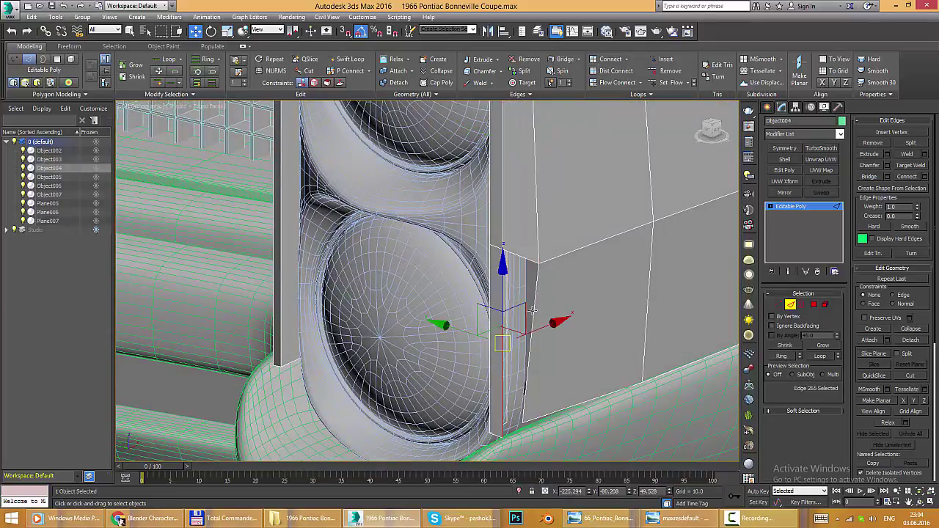
pyautogui.click(867, 178)
# - Tighten the bridged strip along the upper headlight rim by adjusting the pillar corner vertices
pyautogui.keyDown('alt'); pyautogui.moveTo(558, 338); pyautogui.dragTo(566, 357, button='middle'); pyautogui.keyUp('alt')
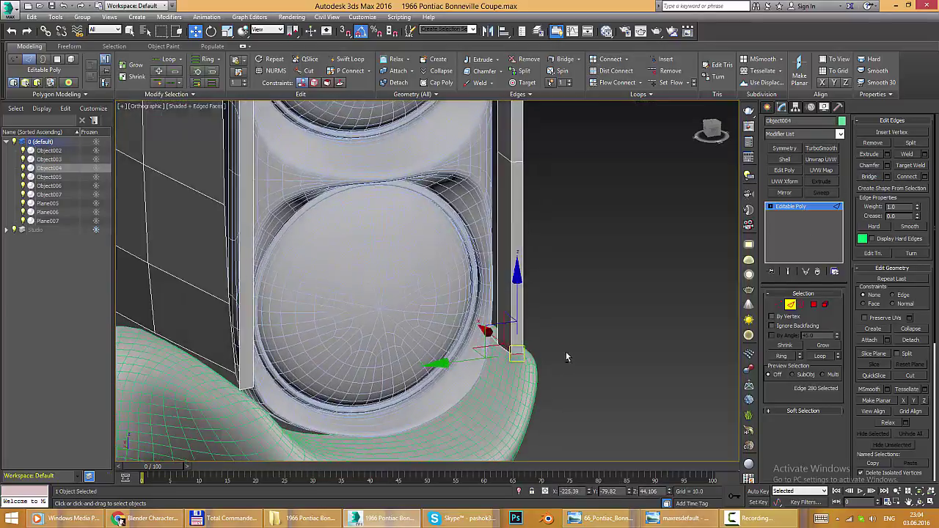
pyautogui.moveTo(455, 360)
pyautogui.keyDown('alt'); pyautogui.mouseDown(button='middle')
pyautogui.moveTo(499, 352)
pyautogui.moveTo(535, 366)
pyautogui.moveTo(505, 362)
pyautogui.moveTo(521, 272)
pyautogui.mouseUp(button='middle'); pyautogui.keyUp('alt')
pyautogui.scroll(3, 529, 360)
pyautogui.scroll(2, 514, 345)
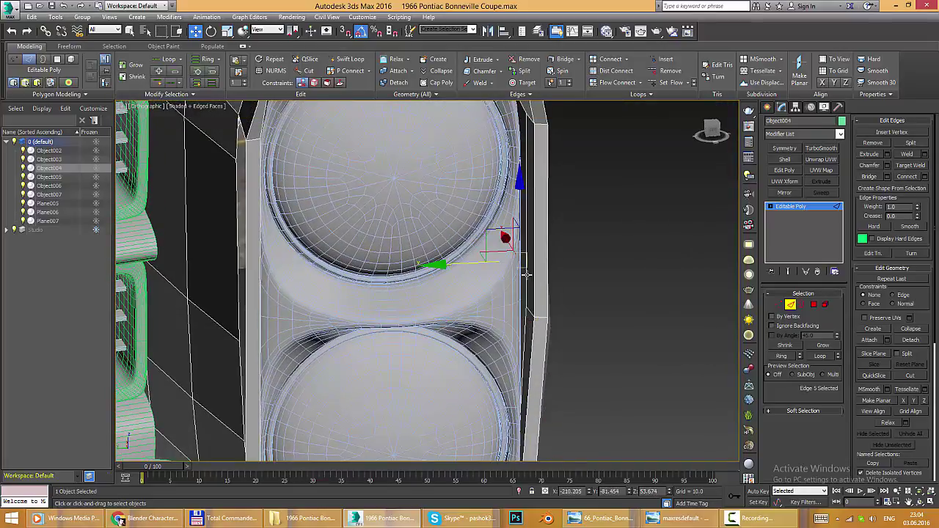
pyautogui.moveTo(464, 217)
pyautogui.mouseDown(button='middle')
pyautogui.moveTo(514, 294)
pyautogui.moveTo(504, 256)
pyautogui.moveTo(552, 267)
pyautogui.mouseUp(button='middle')
pyautogui.scroll(3, 514, 293)
pyautogui.press('1')
pyautogui.press('2')
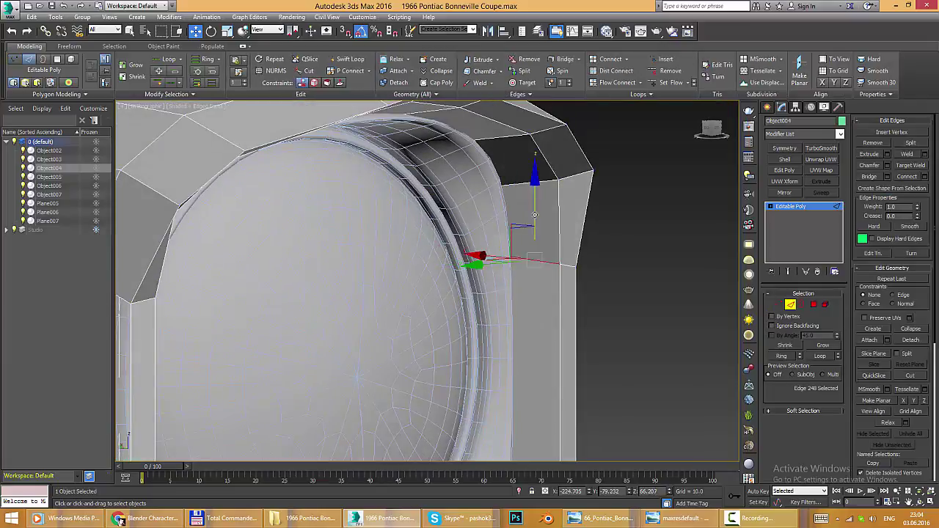
pyautogui.moveTo(533, 223)
pyautogui.keyDown('alt'); pyautogui.mouseDown(button='middle')
pyautogui.moveTo(520, 268)
pyautogui.moveTo(469, 294)
pyautogui.mouseUp(button='middle'); pyautogui.keyUp('alt')
pyautogui.press('1')
pyautogui.scroll(-3, 474, 270)
# - Select a pillar vertex from below and check it against the reference photo
pyautogui.scroll(4, 470, 293)
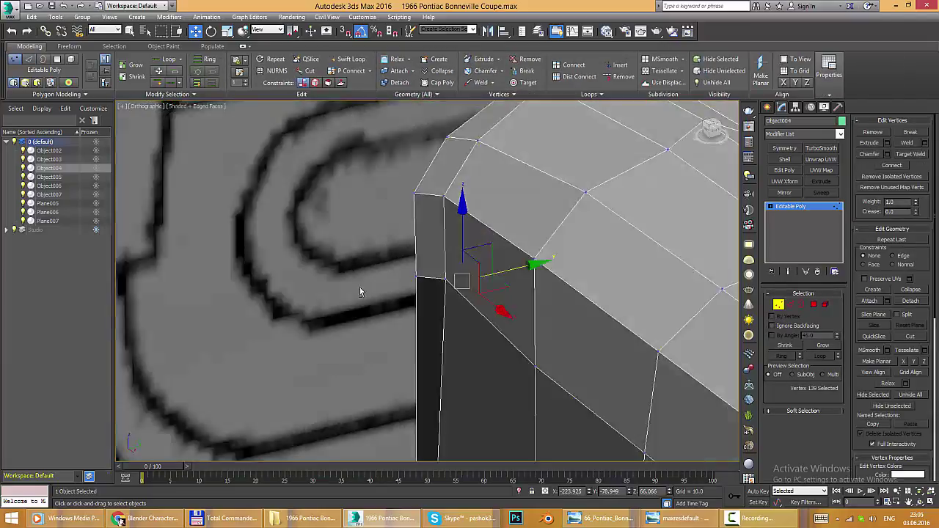
pyautogui.moveTo(361, 291)
pyautogui.keyDown('alt'); pyautogui.mouseDown(button='middle')
pyautogui.moveTo(471, 354)
pyautogui.moveTo(524, 260)
pyautogui.moveTo(462, 191)
pyautogui.moveTo(470, 279)
pyautogui.moveTo(453, 301)
pyautogui.moveTo(396, 259)
pyautogui.moveTo(411, 258)
pyautogui.mouseUp(button='middle'); pyautogui.keyUp('alt')
pyautogui.press('2')
pyautogui.press('1')
pyautogui.click(480, 273)
pyautogui.scroll(3, 397, 260)
pyautogui.hotkey('alt', 'Tab')
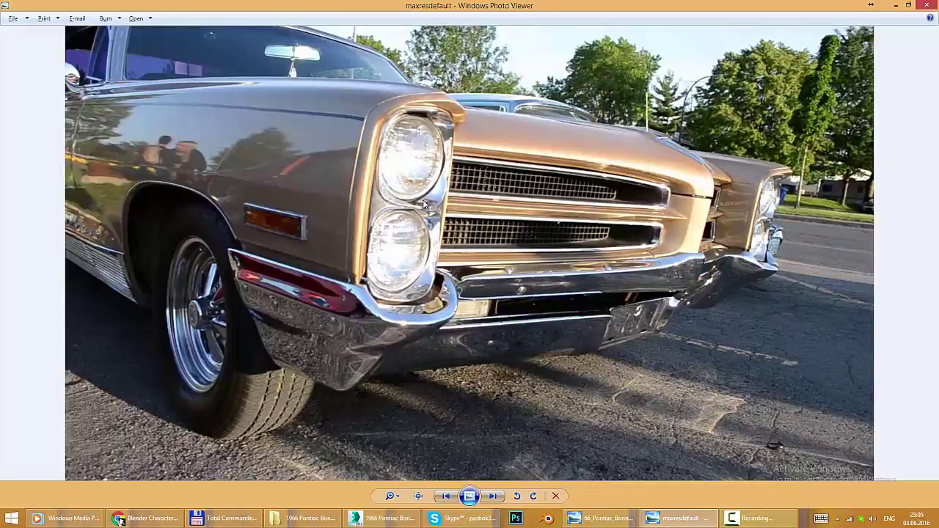
pyautogui.hotkey('alt', 'Tab')
# - Add a second edge near the headlights to the selection and recheck the reference photo
pyautogui.moveTo(424, 206)
pyautogui.keyDown('alt'); pyautogui.mouseDown(button='middle')
pyautogui.moveTo(513, 250)
pyautogui.moveTo(506, 330)
pyautogui.moveTo(443, 386)
pyautogui.moveTo(524, 329)
pyautogui.moveTo(497, 331)
pyautogui.moveTo(593, 269)
pyautogui.moveTo(380, 288)
pyautogui.mouseUp(button='middle'); pyautogui.keyUp('alt')
pyautogui.scroll(3, 514, 250)
pyautogui.press('2')
pyautogui.click(534, 259)
pyautogui.press('1')
pyautogui.hotkey('alt', 'Tab')
pyautogui.hotkey('alt', 'Tab')
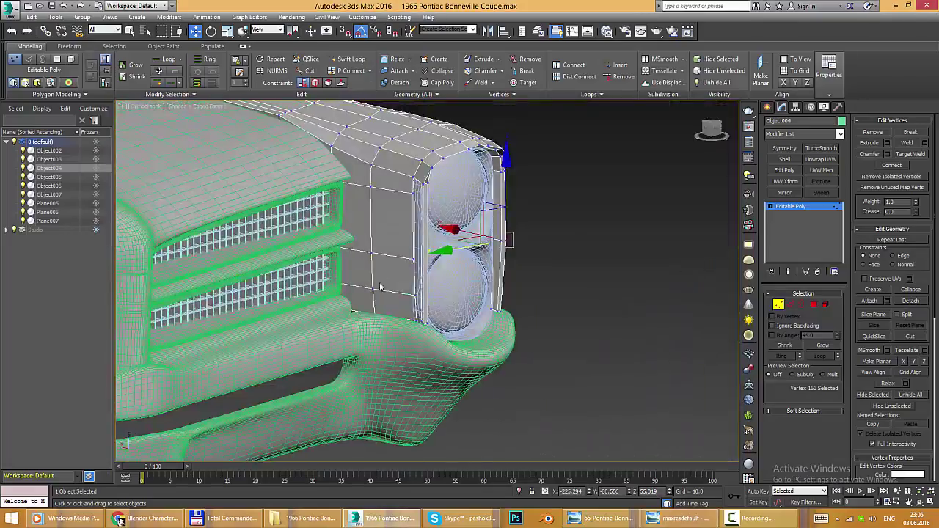
pyautogui.scroll(5, 396, 272)
pyautogui.scroll(4, 432, 237)
# - Select an edge at the lower headlight bezel corner beside the grille
pyautogui.press('2')
pyautogui.keyDown('alt'); pyautogui.moveTo(432, 237); pyautogui.dragTo(413, 235, button='middle'); pyautogui.keyUp('alt')
pyautogui.scroll(3, 413, 235)
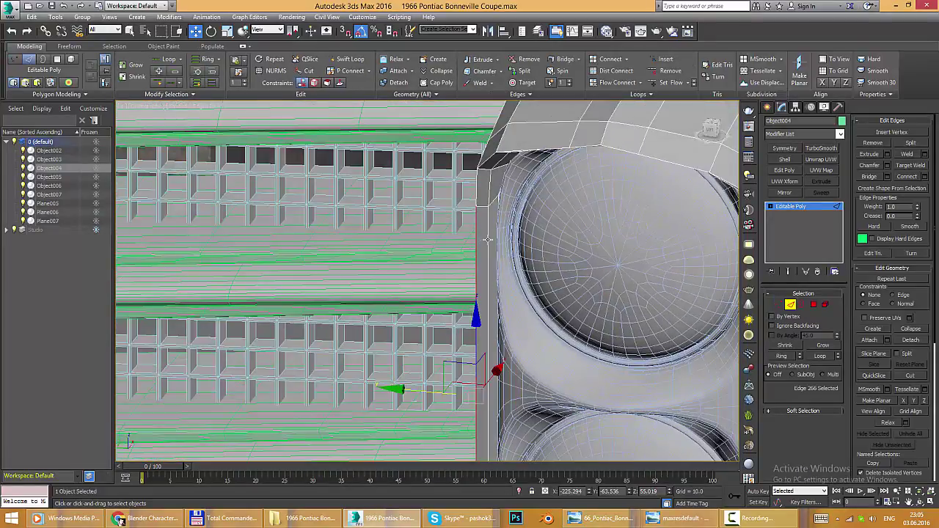
pyautogui.keyDown('alt'); pyautogui.moveTo(529, 220); pyautogui.dragTo(491, 192, button='middle'); pyautogui.keyUp('alt')
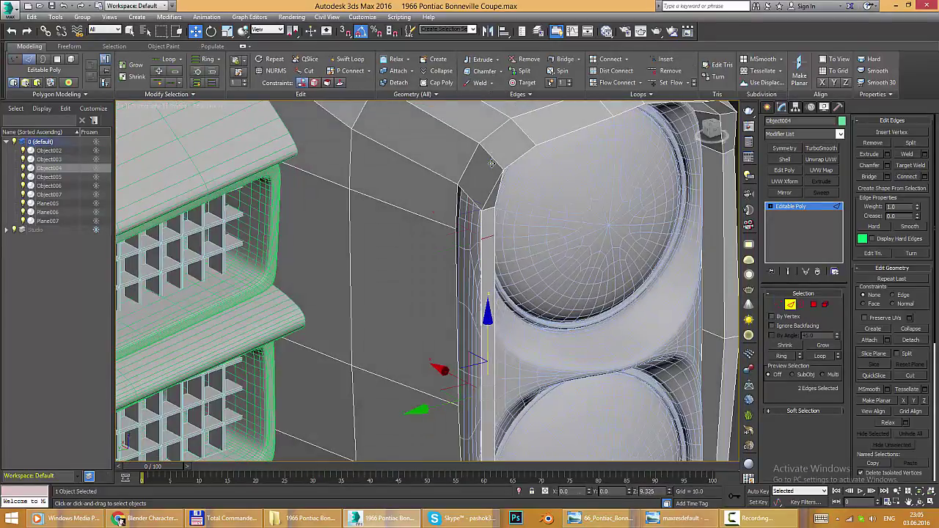
pyautogui.scroll(3, 462, 210)
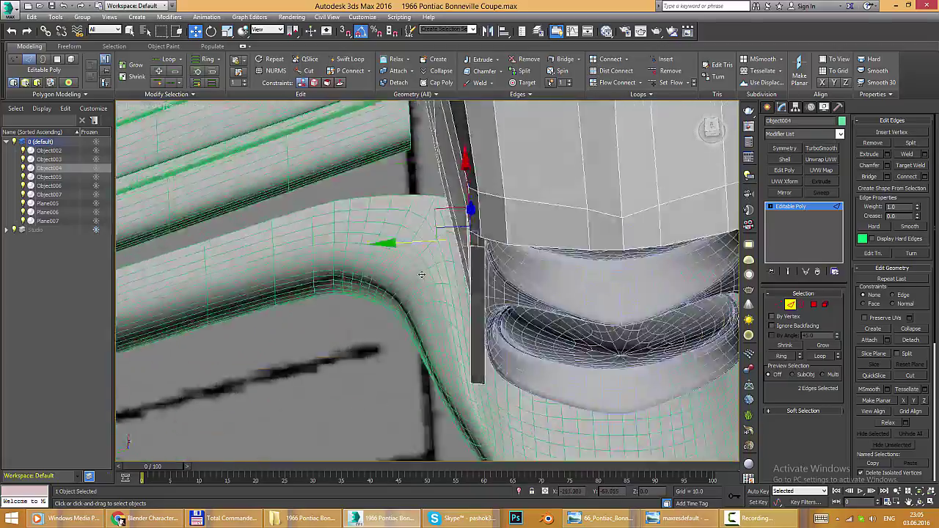
pyautogui.moveTo(461, 210)
pyautogui.keyDown('alt'); pyautogui.mouseDown(button='middle')
pyautogui.moveTo(461, 196)
pyautogui.moveTo(422, 227)
pyautogui.mouseUp(button='middle'); pyautogui.keyUp('alt')
pyautogui.click(460, 196)
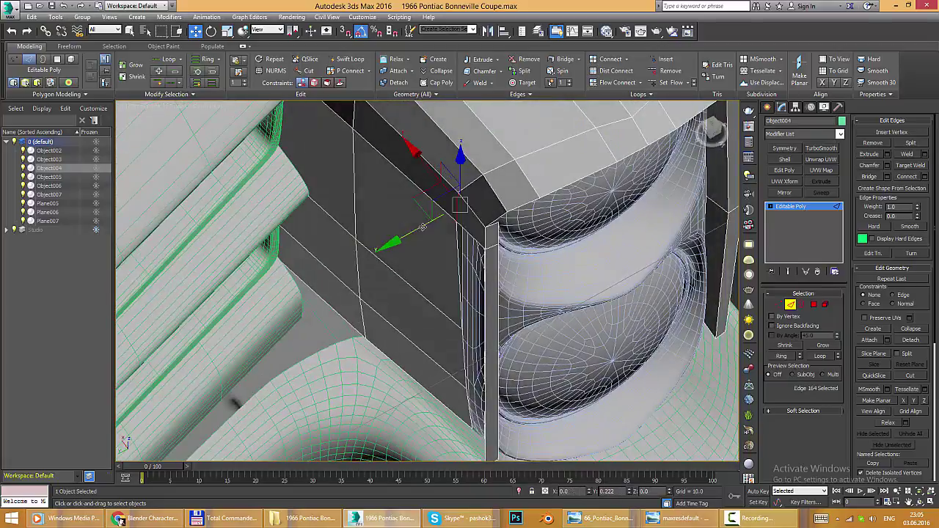
# - Select a vertex at the bezel corner from a frontal view
pyautogui.keyDown('alt'); pyautogui.moveTo(438, 278); pyautogui.dragTo(433, 220, button='middle'); pyautogui.keyUp('alt')
pyautogui.scroll(2, 433, 206)
pyautogui.scroll(2, 430, 183)
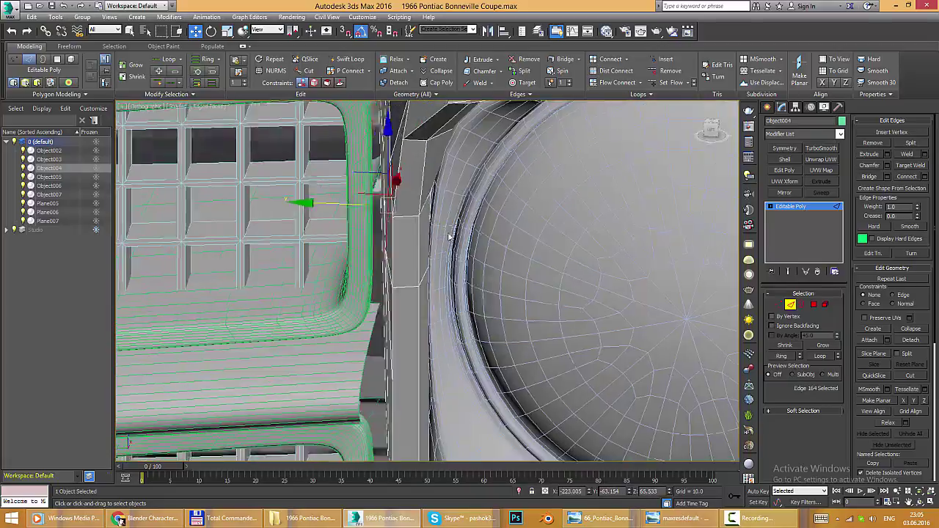
pyautogui.scroll(2, 430, 176)
pyautogui.press('1')
pyautogui.click(425, 178)
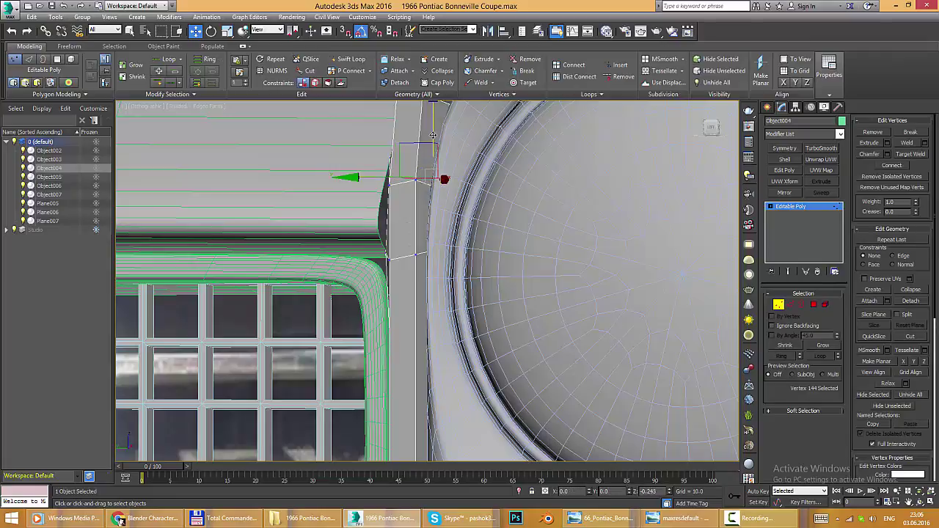
pyautogui.scroll(-3, 433, 152)
# - Inspect the corner from a low angle, then open the front-view Bonneville reference photo
pyautogui.moveTo(433, 191)
pyautogui.keyDown('alt'); pyautogui.mouseDown(button='middle')
pyautogui.moveTo(440, 147)
pyautogui.moveTo(456, 167)
pyautogui.moveTo(444, 154)
pyautogui.moveTo(375, 155)
pyautogui.moveTo(396, 257)
pyautogui.moveTo(380, 363)
pyautogui.mouseUp(button='middle'); pyautogui.keyUp('alt')
pyautogui.scroll(3, 448, 161)
pyautogui.press('2')
pyautogui.scroll(-3, 396, 257)
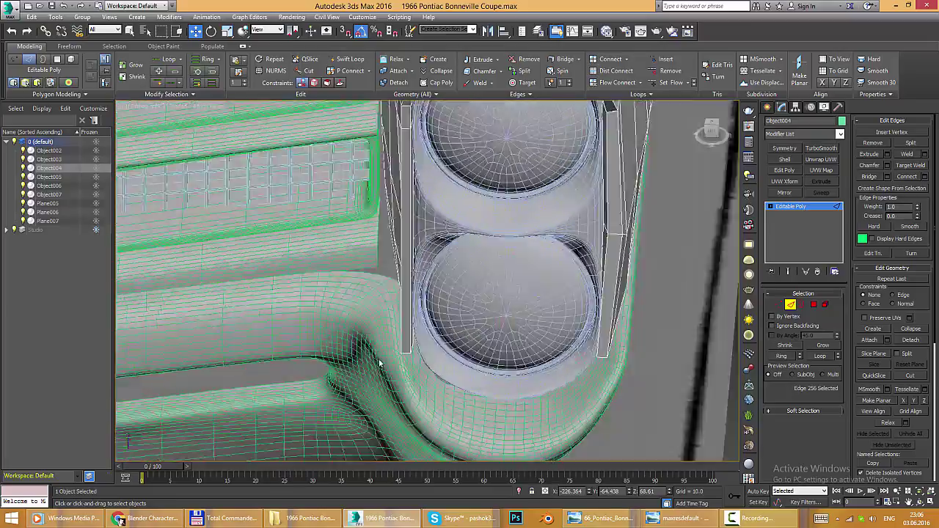
pyautogui.scroll(4, 380, 363)
pyautogui.scroll(-3, 448, 305)
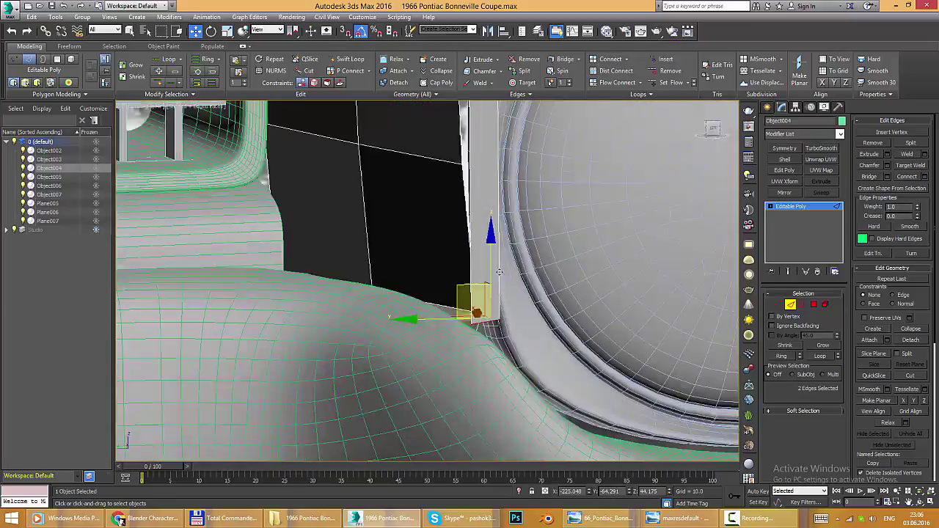
pyautogui.scroll(-3, 448, 305)
pyautogui.hotkey('alt', 'Tab')
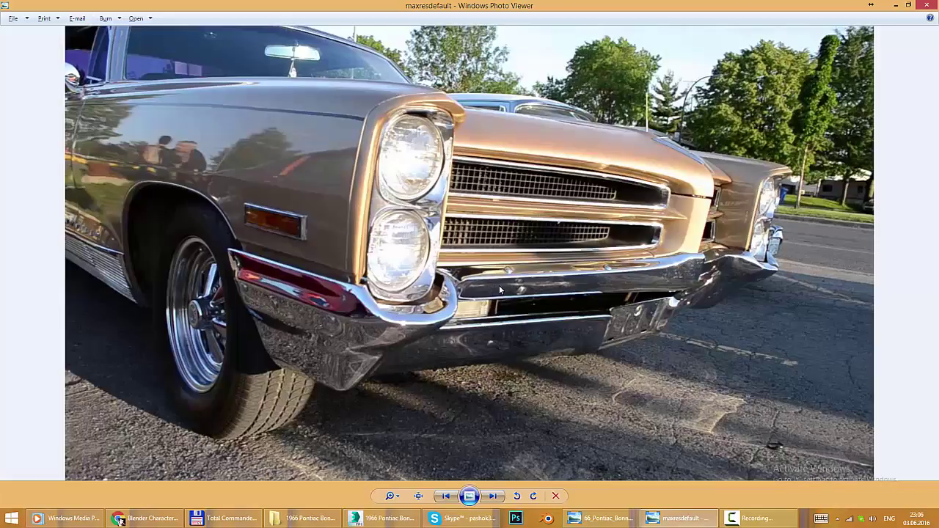
pyautogui.click(620, 521)
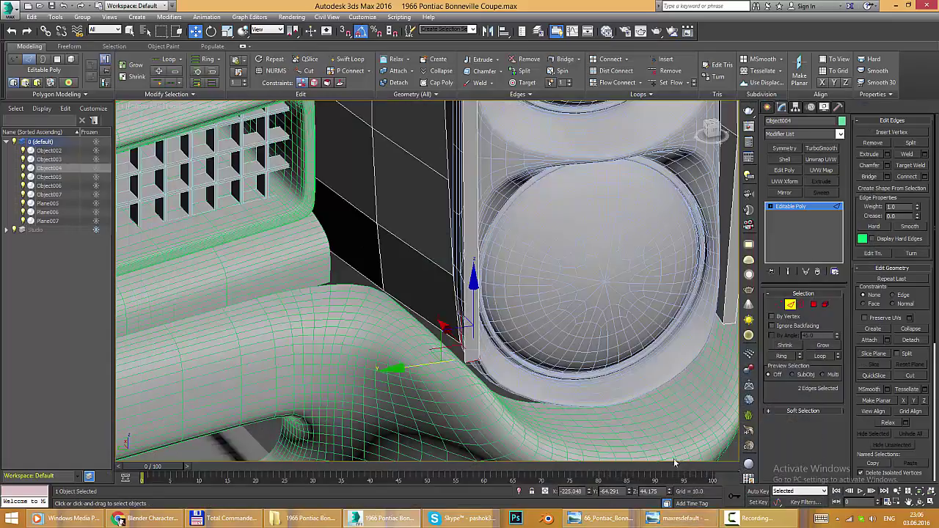
pyautogui.click(622, 524)
pyautogui.click(622, 523)
pyautogui.scroll(-1, 569, 377)
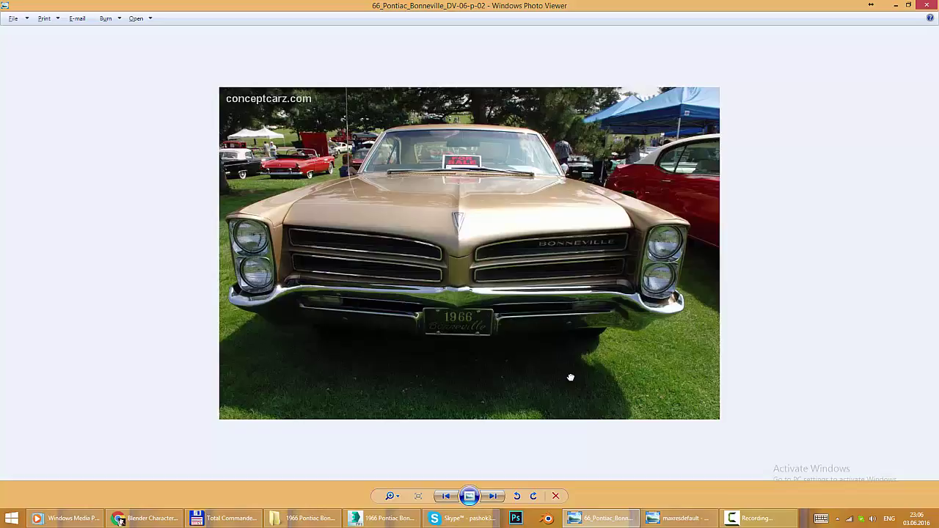
# - Scroll through the photos to the DV-05_Castleview_02 grille close-up, then return to 3ds Max
pyautogui.scroll(-1, 571, 378)
pyautogui.scroll(-1, 571, 377)
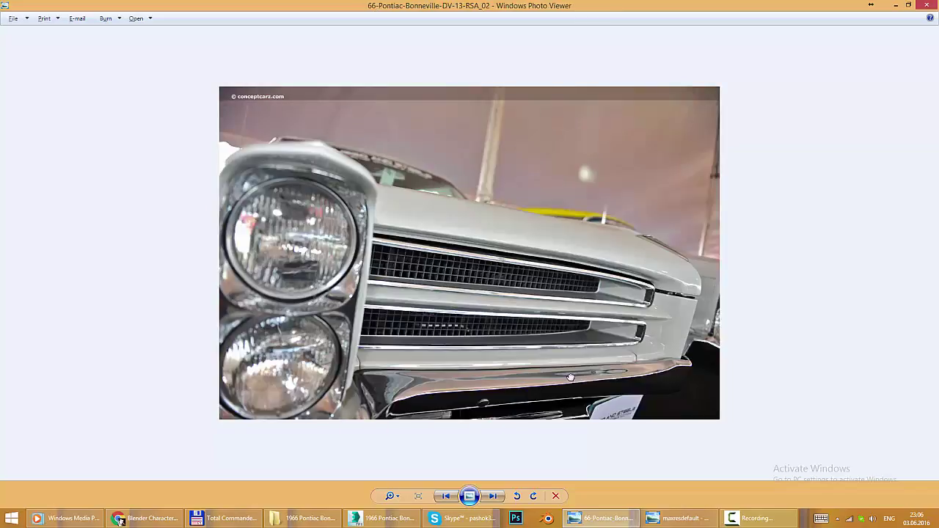
pyautogui.scroll(1, 571, 378)
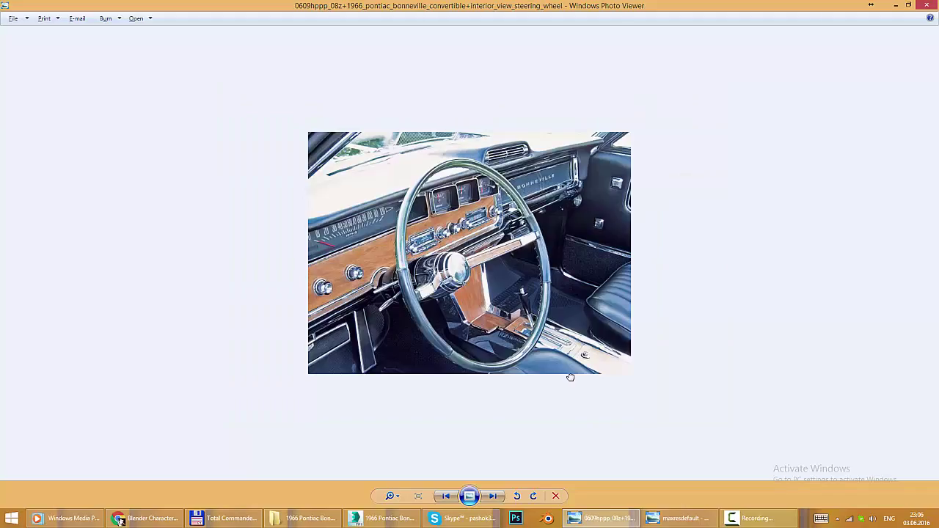
pyautogui.scroll(1, 571, 377)
pyautogui.scroll(1, 571, 377)
pyautogui.scroll(1, 571, 378)
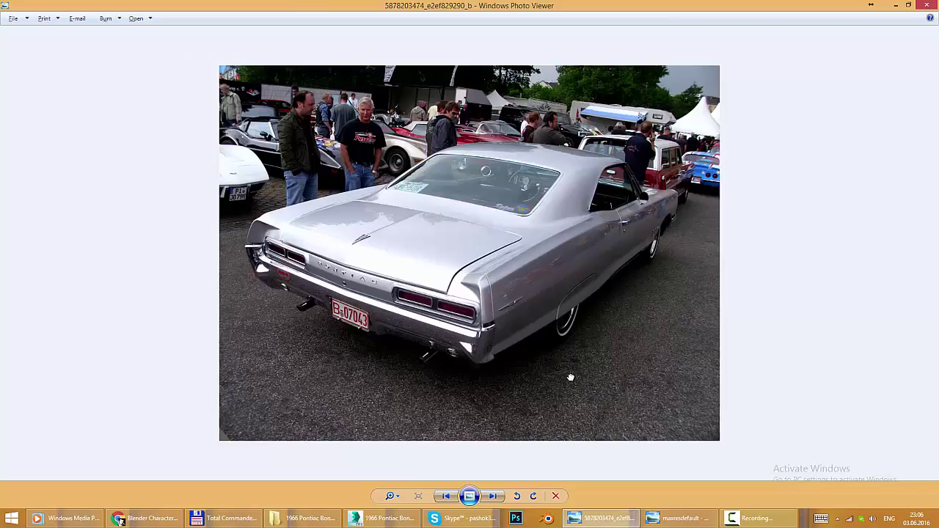
pyautogui.scroll(1, 571, 377)
pyautogui.scroll(1, 571, 377)
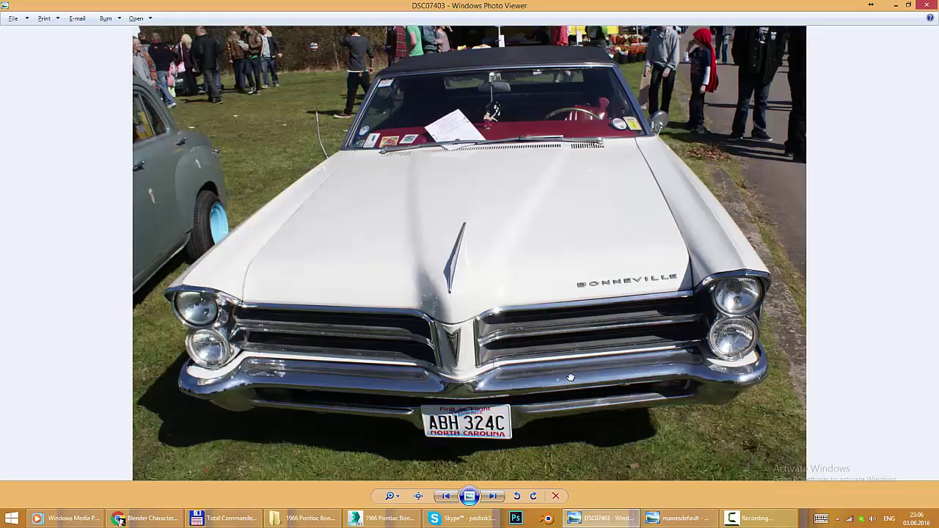
pyautogui.scroll(1, 571, 378)
pyautogui.scroll(1, 571, 377)
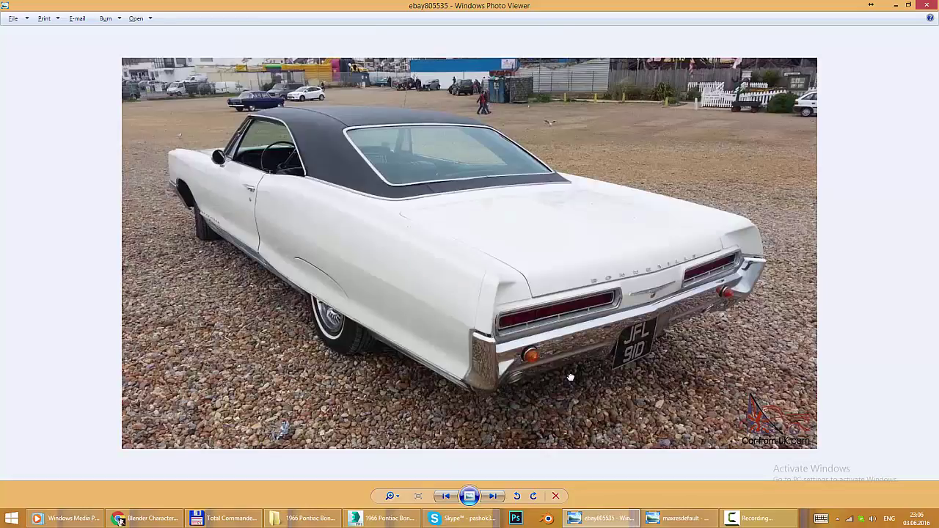
pyautogui.scroll(1, 571, 377)
pyautogui.scroll(1, 571, 377)
pyautogui.scroll(1, 571, 377)
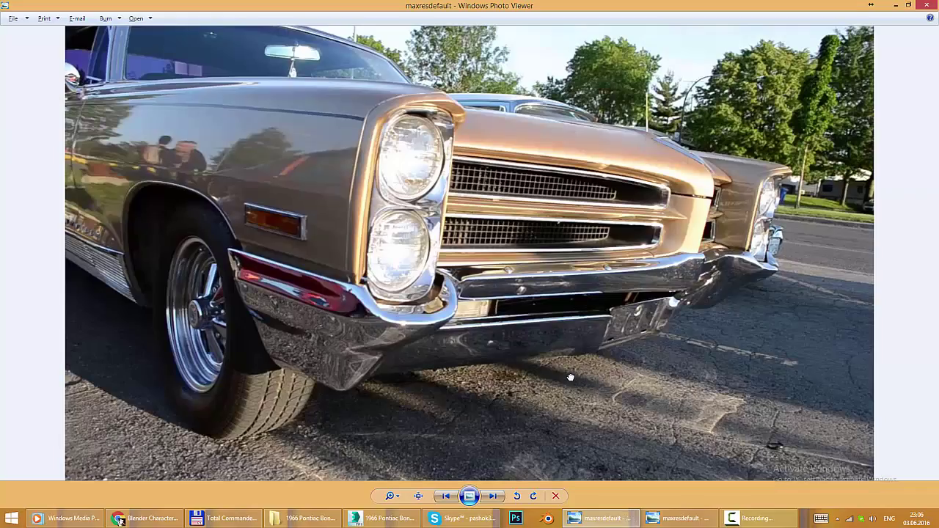
pyautogui.scroll(1, 571, 377)
pyautogui.scroll(1, 571, 378)
pyautogui.scroll(1, 571, 377)
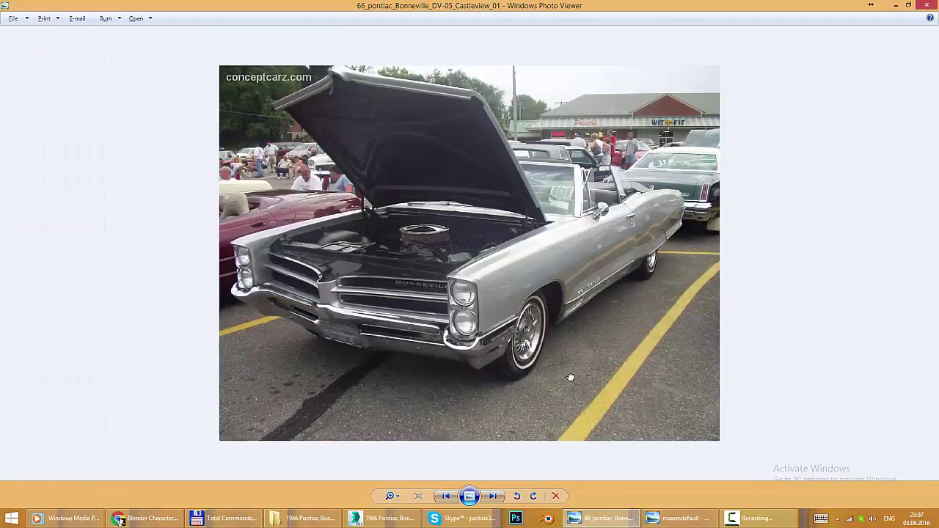
pyautogui.scroll(1, 571, 377)
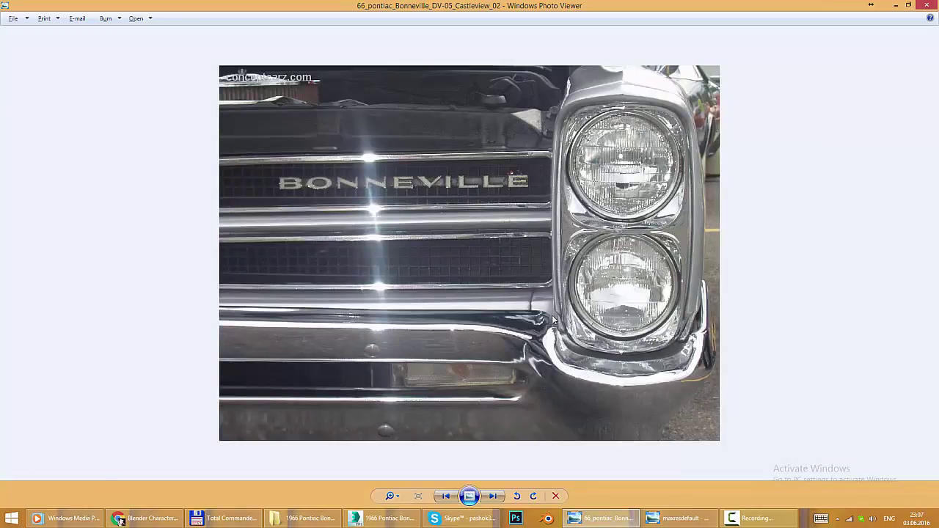
pyautogui.hotkey('alt', 'Tab')
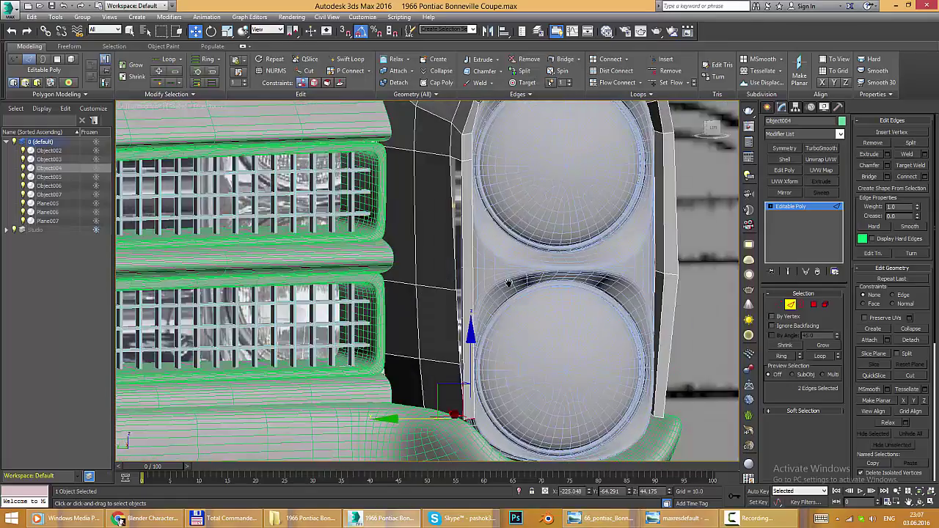
# - Compare the upper headlight area with the gold Bonneville front close-up reference photo
pyautogui.moveTo(509, 283)
pyautogui.keyDown('alt'); pyautogui.mouseDown(button='middle')
pyautogui.moveTo(530, 210)
pyautogui.moveTo(589, 304)
pyautogui.moveTo(564, 267)
pyautogui.moveTo(524, 293)
pyautogui.moveTo(608, 204)
pyautogui.moveTo(524, 243)
pyautogui.mouseUp(button='middle'); pyautogui.keyUp('alt')
pyautogui.scroll(3, 530, 210)
pyautogui.press('1')
pyautogui.hotkey('alt', 'Tab')
pyautogui.hotkey('alt', 'Tab')
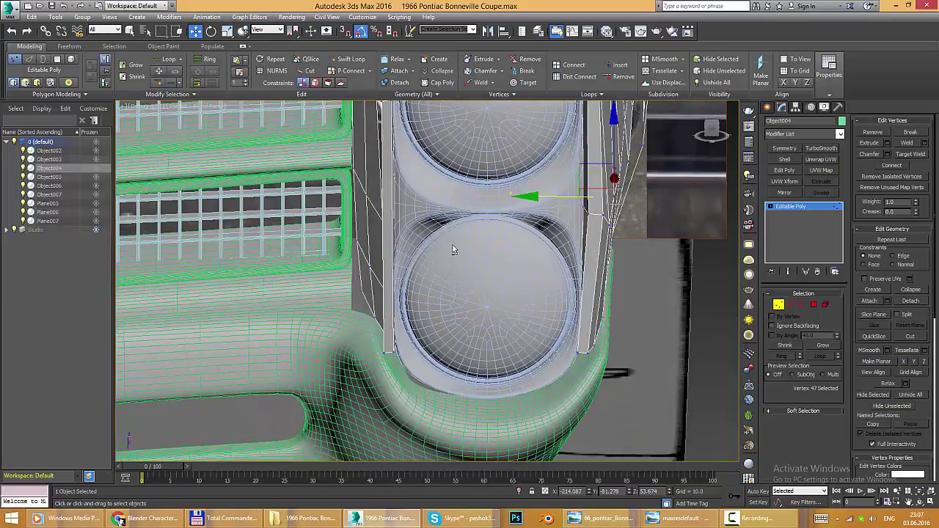
pyautogui.moveTo(453, 246)
pyautogui.mouseDown(button='middle')
pyautogui.moveTo(453, 303)
pyautogui.moveTo(411, 315)
pyautogui.mouseUp(button='middle')
pyautogui.press('2')
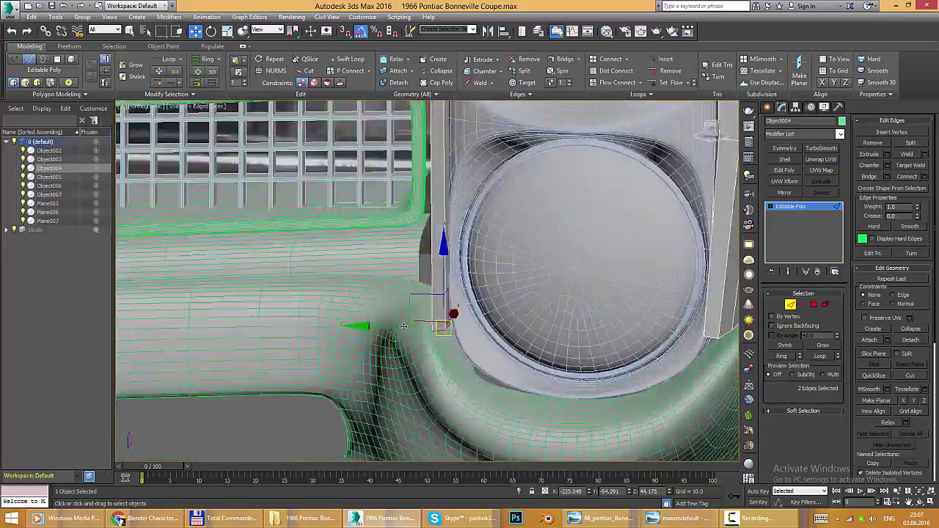
pyautogui.scroll(5, 354, 335)
pyautogui.scroll(-4, 354, 336)
pyautogui.hotkey('alt', 'Tab')
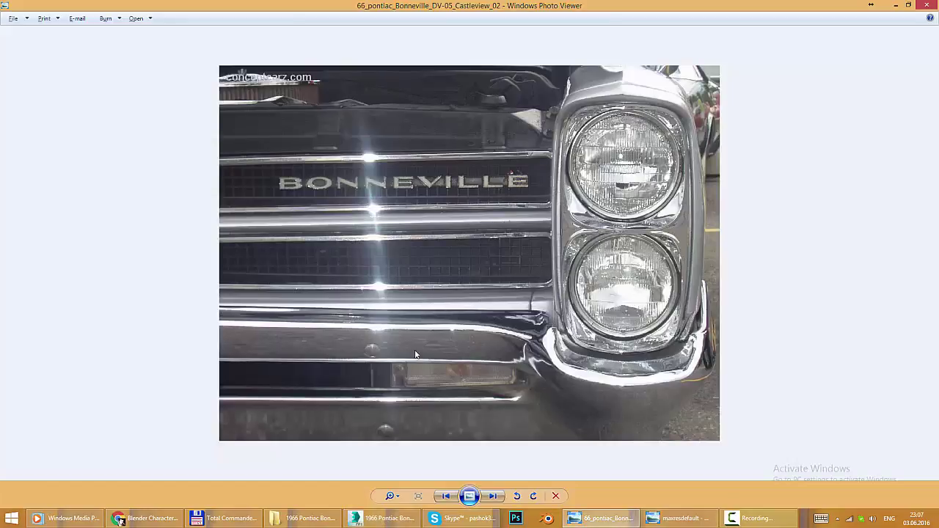
pyautogui.click(682, 518)
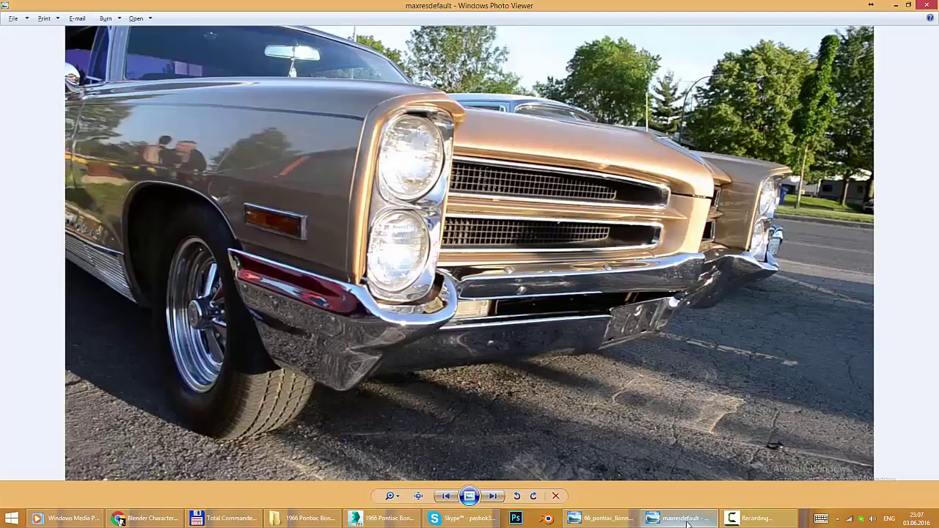
pyautogui.click(394, 520)
# - Inspect the filler panel edges at the grille and headlight corner against the reference photo
pyautogui.scroll(-3, 537, 309)
pyautogui.moveTo(537, 308)
pyautogui.keyDown('alt'); pyautogui.mouseDown(button='middle')
pyautogui.moveTo(546, 337)
pyautogui.moveTo(387, 293)
pyautogui.moveTo(478, 310)
pyautogui.moveTo(357, 308)
pyautogui.moveTo(437, 273)
pyautogui.mouseUp(button='middle'); pyautogui.keyUp('alt')
pyautogui.hotkey('alt', 'Tab')
pyautogui.hotkey('alt', 'Tab')
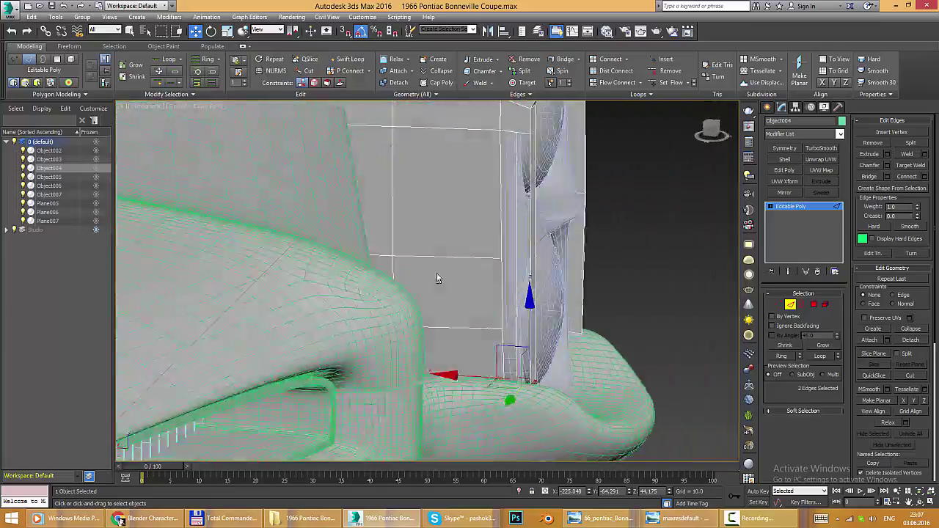
pyautogui.hotkey('alt', 'Tab')
pyautogui.hotkey('alt', 'Tab')
pyautogui.keyDown('alt'); pyautogui.moveTo(496, 279); pyautogui.dragTo(521, 266, button='middle'); pyautogui.keyUp('alt')
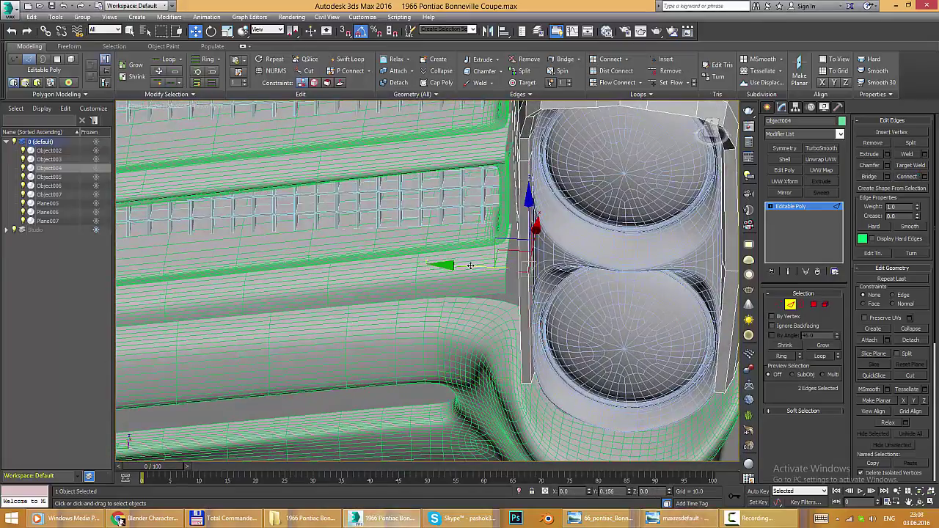
pyautogui.scroll(3, 516, 248)
pyautogui.keyDown('alt'); pyautogui.moveTo(516, 249); pyautogui.dragTo(506, 304, button='middle'); pyautogui.keyUp('alt')
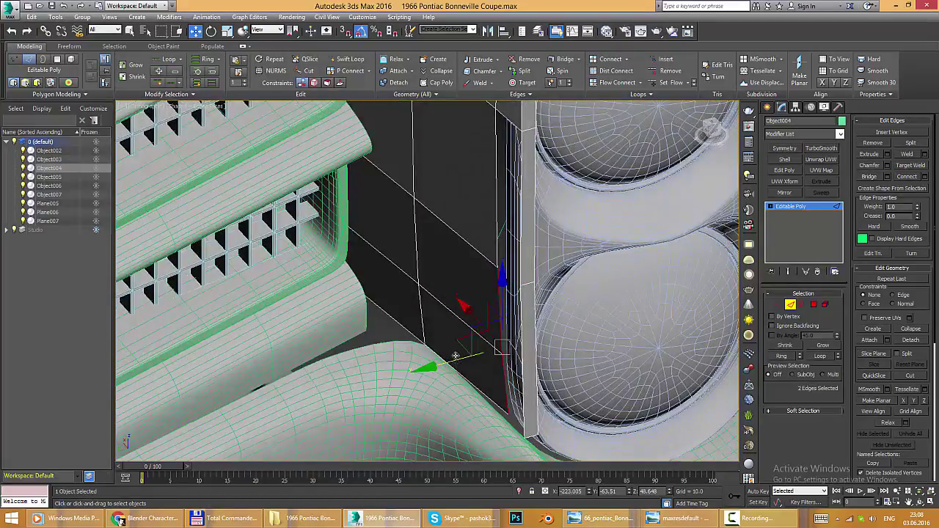
pyautogui.scroll(-3, 429, 301)
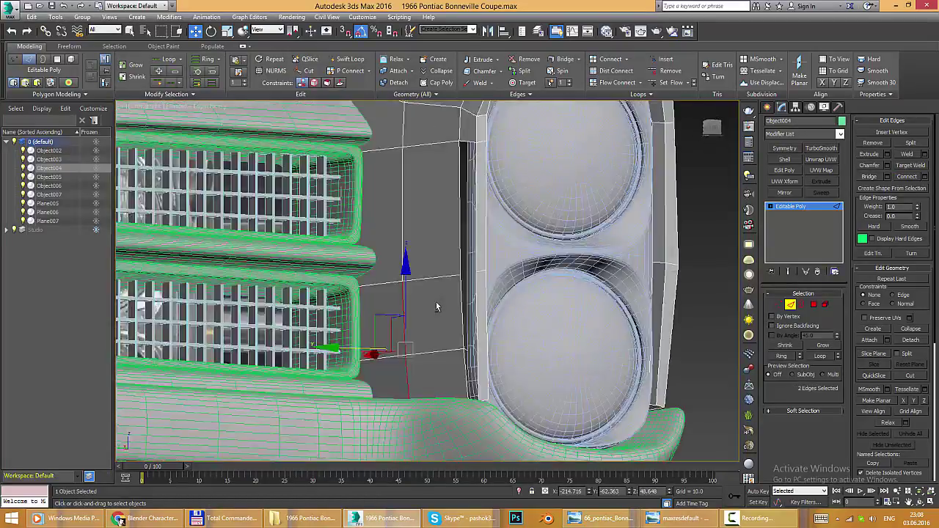
pyautogui.moveTo(434, 309)
pyautogui.keyDown('alt'); pyautogui.mouseDown(button='middle')
pyautogui.moveTo(429, 316)
pyautogui.moveTo(442, 292)
pyautogui.moveTo(551, 340)
pyautogui.moveTo(687, 264)
pyautogui.mouseUp(button='middle'); pyautogui.keyUp('alt')
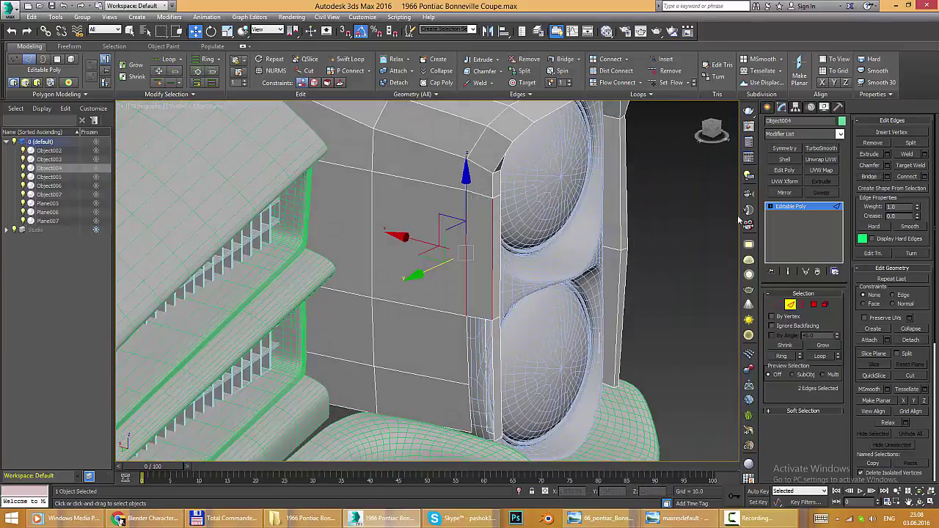
pyautogui.keyDown('alt'); pyautogui.moveTo(739, 220); pyautogui.dragTo(479, 326, button='middle'); pyautogui.keyUp('alt')
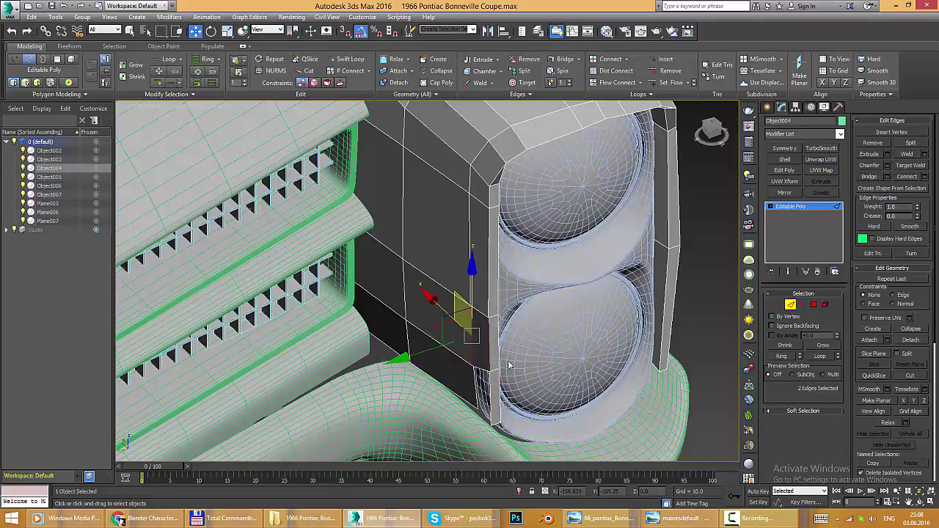
pyautogui.scroll(3, 509, 365)
pyautogui.keyDown('alt'); pyautogui.moveTo(524, 357); pyautogui.dragTo(508, 353, button='middle'); pyautogui.keyUp('alt')
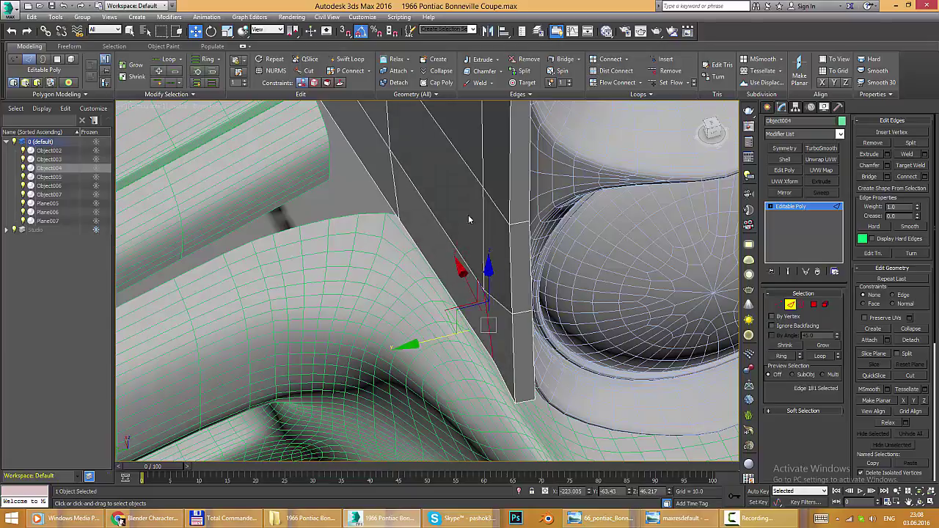
# - Examine the headlight box's top face and lower panel corner against the car reference photo
pyautogui.press('1')
pyautogui.keyDown('alt'); pyautogui.moveTo(494, 349); pyautogui.dragTo(487, 347, button='middle'); pyautogui.keyUp('alt')
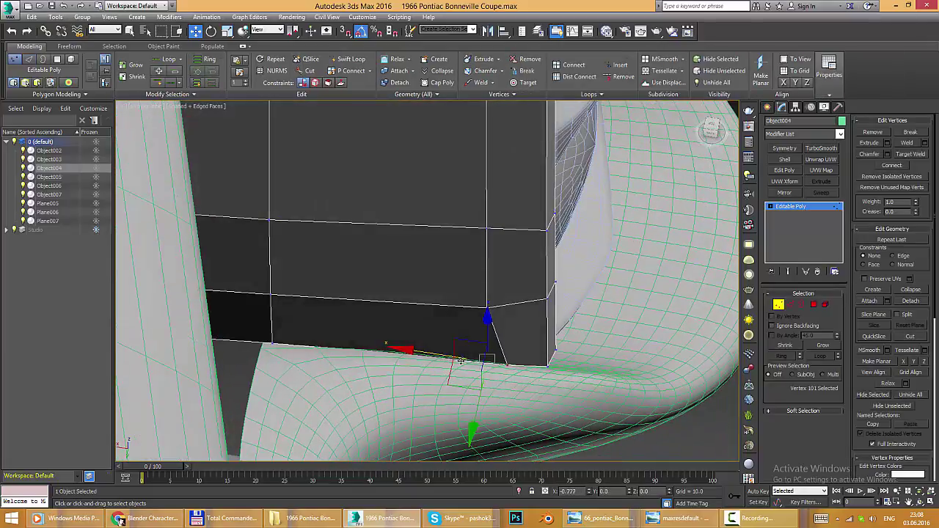
pyautogui.moveTo(507, 227)
pyautogui.keyDown('alt'); pyautogui.mouseDown(button='middle')
pyautogui.moveTo(489, 280)
pyautogui.moveTo(533, 272)
pyautogui.mouseUp(button='middle'); pyautogui.keyUp('alt')
pyautogui.moveTo(515, 307)
pyautogui.keyDown('alt'); pyautogui.mouseDown(button='middle')
pyautogui.moveTo(511, 279)
pyautogui.moveTo(525, 272)
pyautogui.moveTo(547, 303)
pyautogui.moveTo(516, 328)
pyautogui.mouseUp(button='middle'); pyautogui.keyUp('alt')
pyautogui.scroll(3, 515, 307)
pyautogui.scroll(3, 515, 307)
pyautogui.hotkey('alt', 'Tab')
pyautogui.hotkey('alt', 'Tab')
pyautogui.scroll(2, 512, 278)
# - Select and realign the corner vertex beside the headlight box at the grille corner
pyautogui.press('1')
pyautogui.keyDown('alt'); pyautogui.moveTo(437, 330); pyautogui.dragTo(460, 333, button='middle'); pyautogui.keyUp('alt')
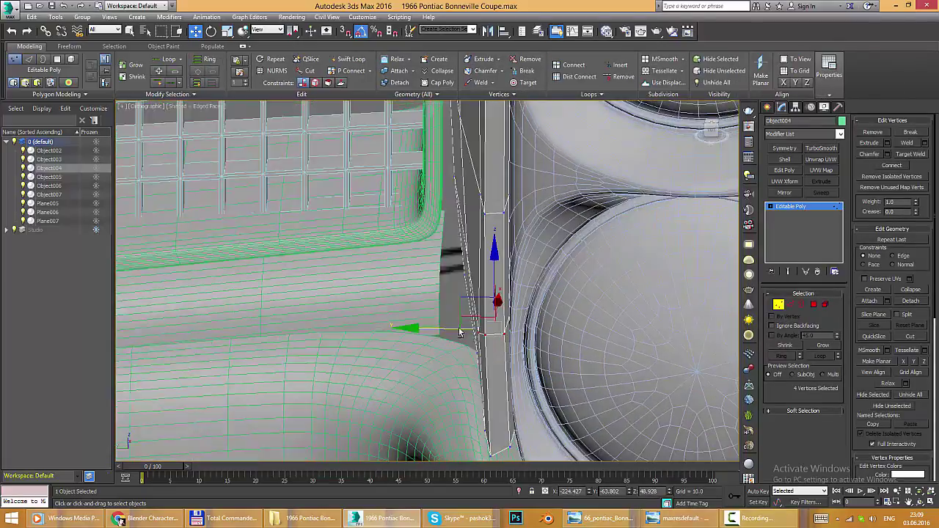
pyautogui.moveTo(468, 213)
pyautogui.keyDown('alt'); pyautogui.mouseDown(button='middle')
pyautogui.moveTo(579, 220)
pyautogui.moveTo(442, 210)
pyautogui.moveTo(522, 292)
pyautogui.moveTo(535, 273)
pyautogui.moveTo(450, 239)
pyautogui.moveTo(570, 215)
pyautogui.moveTo(497, 184)
pyautogui.moveTo(476, 186)
pyautogui.moveTo(506, 233)
pyautogui.moveTo(558, 276)
pyautogui.mouseUp(button='middle'); pyautogui.keyUp('alt')
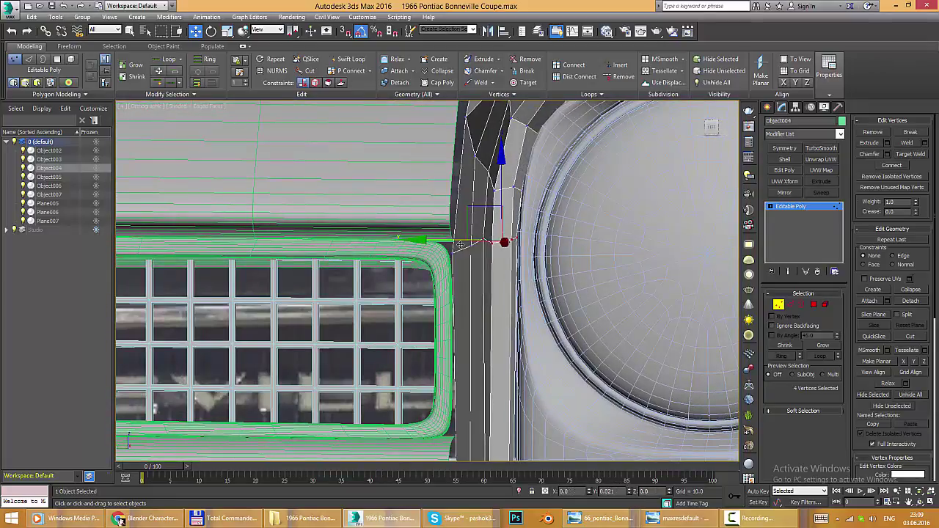
pyautogui.moveTo(460, 246)
pyautogui.keyDown('alt'); pyautogui.mouseDown(button='middle')
pyautogui.moveTo(484, 220)
pyautogui.moveTo(470, 243)
pyautogui.moveTo(519, 298)
pyautogui.moveTo(499, 319)
pyautogui.moveTo(503, 265)
pyautogui.moveTo(495, 314)
pyautogui.moveTo(516, 328)
pyautogui.moveTo(486, 288)
pyautogui.mouseUp(button='middle'); pyautogui.keyUp('alt')
pyautogui.press('2')
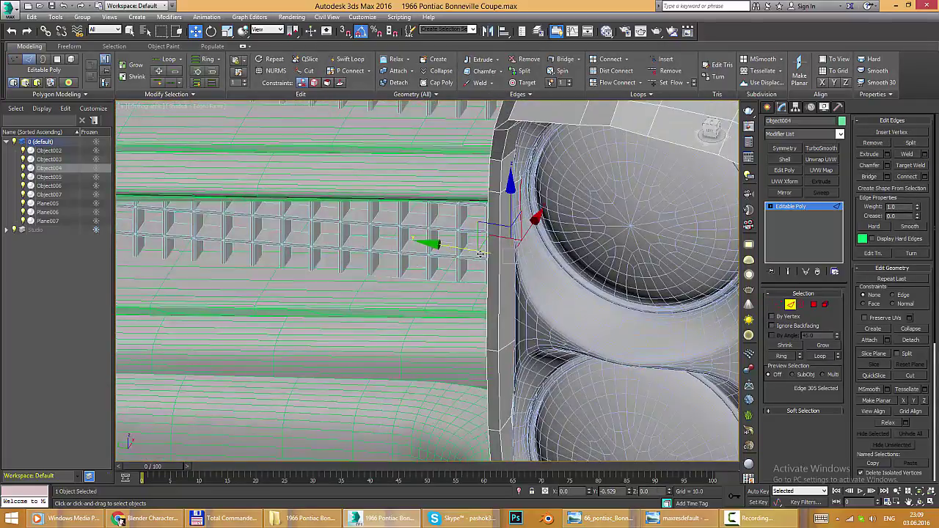
pyautogui.keyDown('alt'); pyautogui.moveTo(478, 255); pyautogui.dragTo(510, 249, button='middle'); pyautogui.keyUp('alt')
pyautogui.scroll(2, 509, 250)
pyautogui.scroll(2, 514, 308)
pyautogui.press('1')
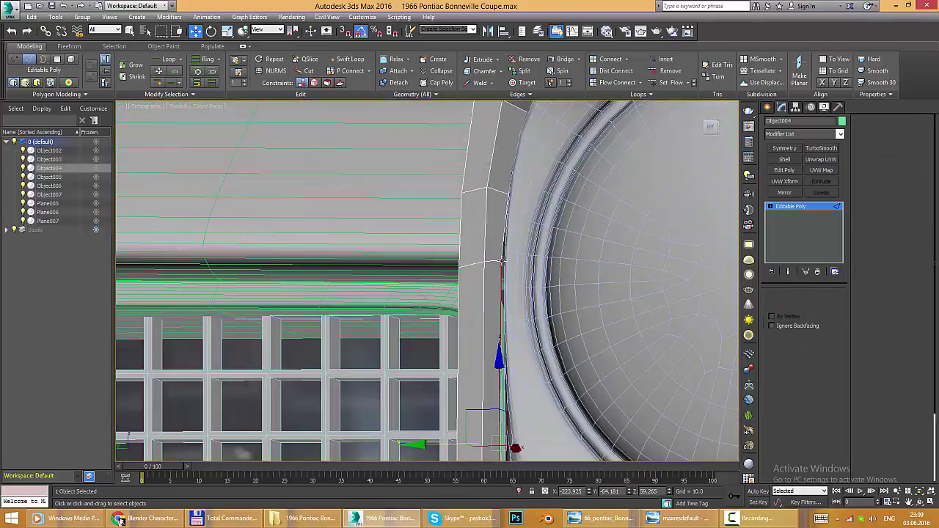
pyautogui.click(506, 262)
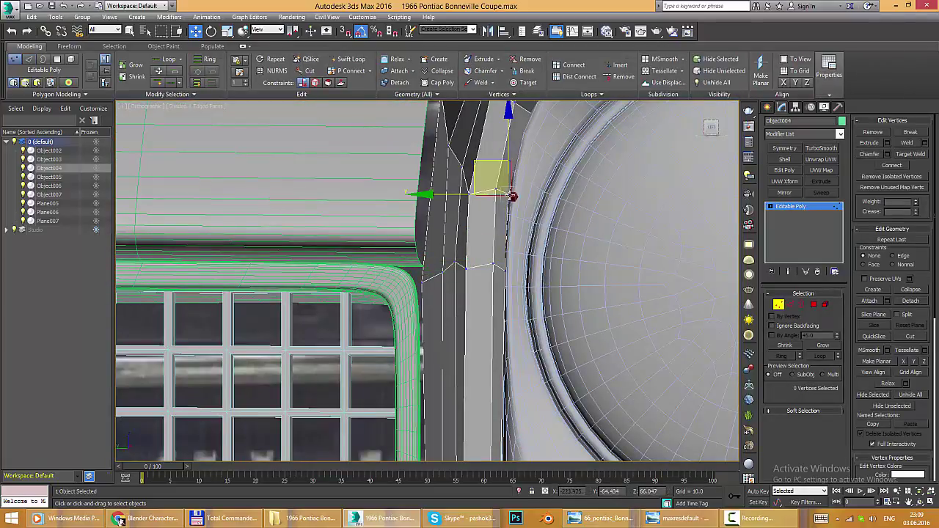
pyautogui.moveTo(487, 269)
pyautogui.keyDown('alt'); pyautogui.mouseDown(button='middle')
pyautogui.moveTo(520, 220)
pyautogui.moveTo(499, 233)
pyautogui.moveTo(463, 234)
pyautogui.moveTo(624, 262)
pyautogui.moveTo(505, 321)
pyautogui.mouseUp(button='middle'); pyautogui.keyUp('alt')
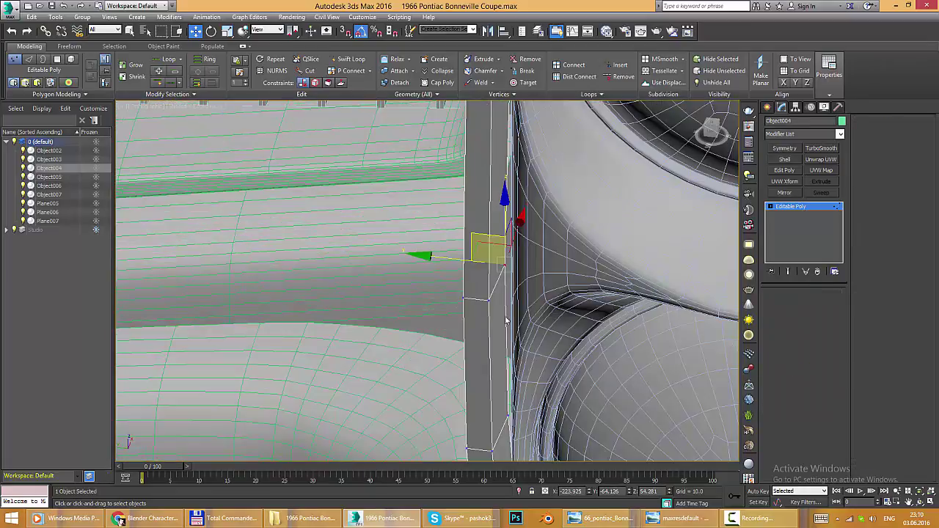
pyautogui.press('2')
pyautogui.scroll(-3, 455, 335)
pyautogui.keyDown('alt'); pyautogui.moveTo(454, 336); pyautogui.dragTo(403, 220, button='middle'); pyautogui.keyUp('alt')
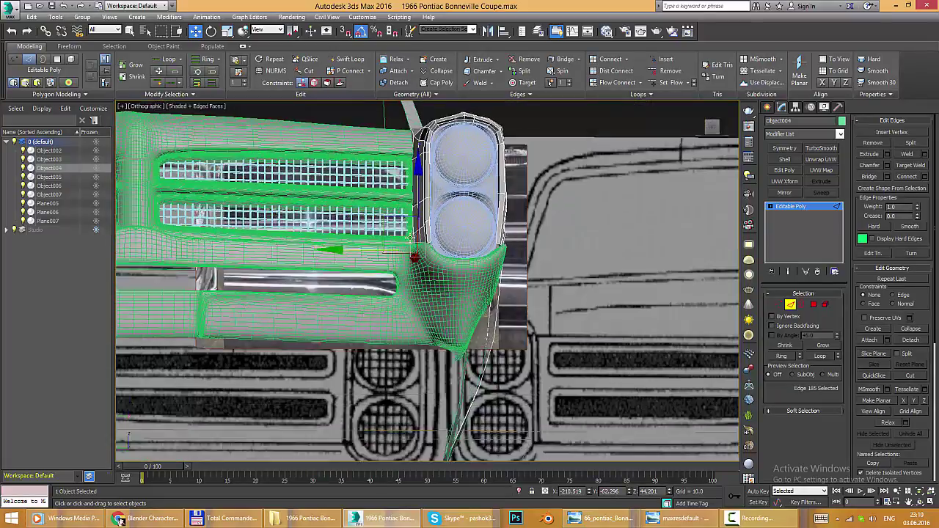
# - Preview the mesh near the headlights with NURMS smoothing, then turn it off
pyautogui.click(399, 210)
pyautogui.rightClick(437, 209)
pyautogui.click(412, 86)
pyautogui.moveTo(413, 86)
pyautogui.keyDown('alt'); pyautogui.mouseDown(button='middle')
pyautogui.moveTo(477, 243)
pyautogui.moveTo(514, 261)
pyautogui.moveTo(506, 227)
pyautogui.moveTo(516, 182)
pyautogui.moveTo(518, 279)
pyautogui.mouseUp(button='middle'); pyautogui.keyUp('alt')
pyautogui.scroll(3, 499, 249)
pyautogui.rightClick(514, 260)
pyautogui.click(477, 290)
pyautogui.scroll(3, 555, 269)
# - Select a vertical edge beside the headlight and compare it with the reference car photo
pyautogui.press('1')
pyautogui.scroll(-2, 521, 293)
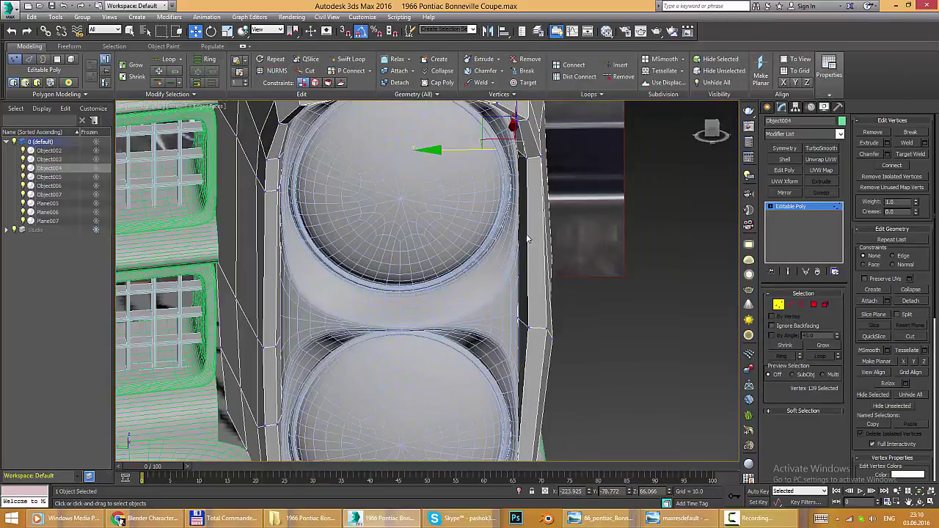
pyautogui.press('2')
pyautogui.click(524, 309)
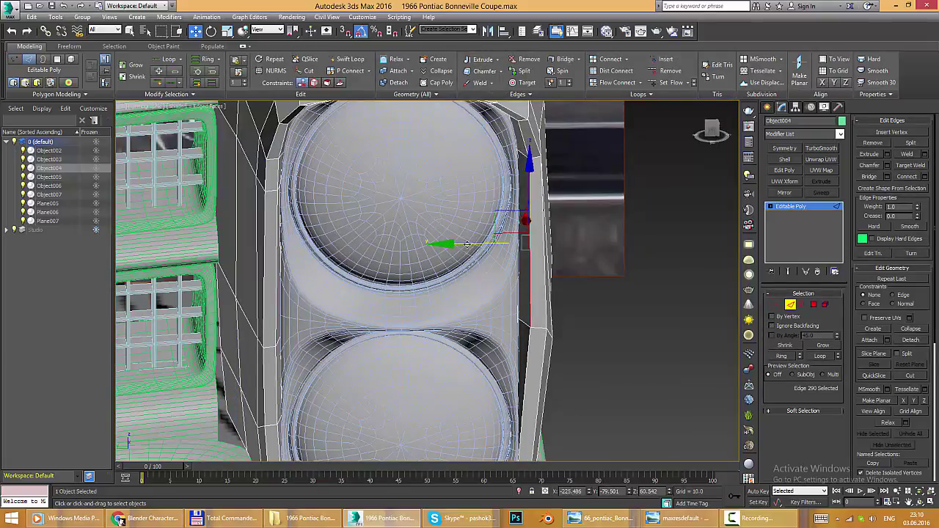
pyautogui.keyDown('alt'); pyautogui.moveTo(467, 244); pyautogui.dragTo(477, 253, button='middle'); pyautogui.keyUp('alt')
pyautogui.hotkey('alt', 'Tab')
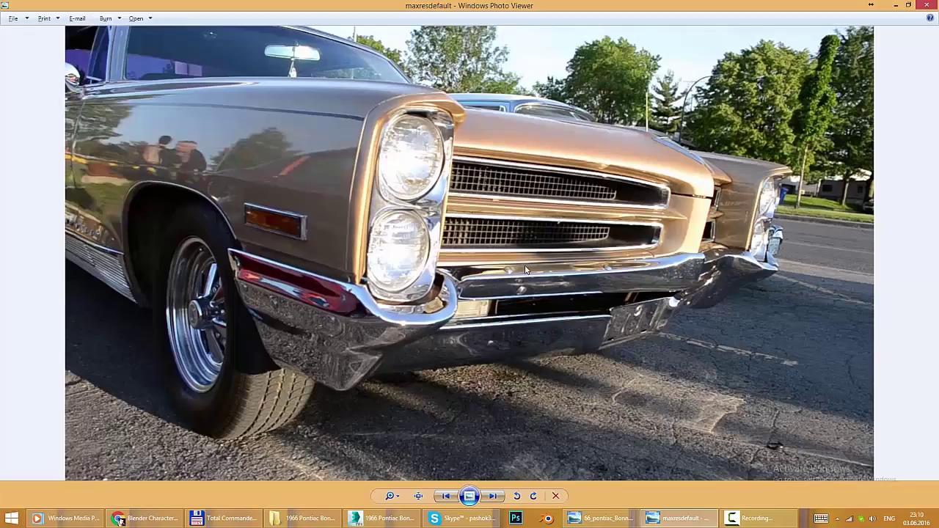
pyautogui.hotkey('alt', 'Tab')
pyautogui.moveTo(470, 176)
pyautogui.keyDown('alt'); pyautogui.mouseDown(button='middle')
pyautogui.moveTo(543, 191)
pyautogui.moveTo(578, 157)
pyautogui.moveTo(441, 242)
pyautogui.mouseUp(button='middle'); pyautogui.keyUp('alt')
pyautogui.hotkey('alt', 'Tab')
pyautogui.hotkey('alt', 'Tab')
pyautogui.scroll(3, 421, 255)
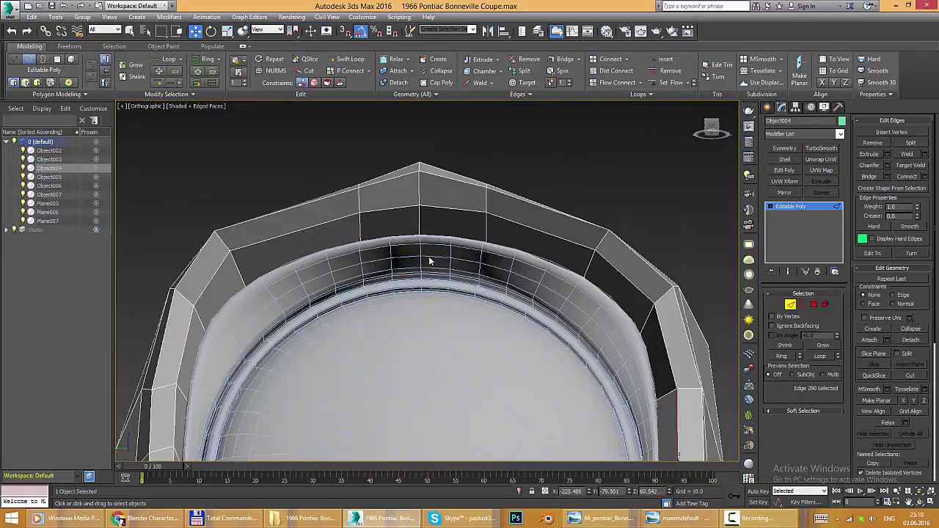
# - Raise the bezel's top centre vertex, then view the bezel with smoothing applied
pyautogui.press('1')
pyautogui.hotkey('alt', 'Tab')
pyautogui.hotkey('alt', 'Tab')
pyautogui.click(419, 243)
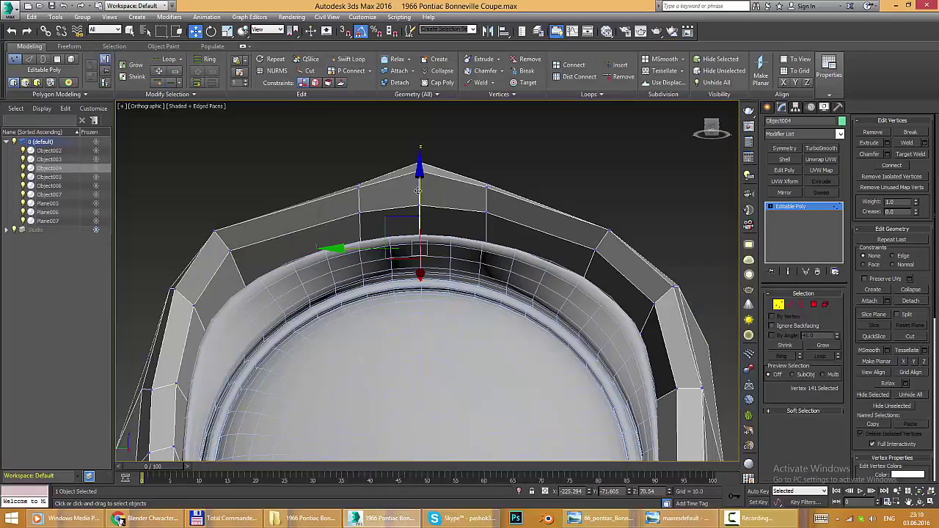
pyautogui.moveTo(417, 192)
pyautogui.keyDown('alt'); pyautogui.mouseDown(button='middle')
pyautogui.moveTo(395, 230)
pyautogui.moveTo(411, 275)
pyautogui.mouseUp(button='middle'); pyautogui.keyUp('alt')
pyautogui.click(395, 230)
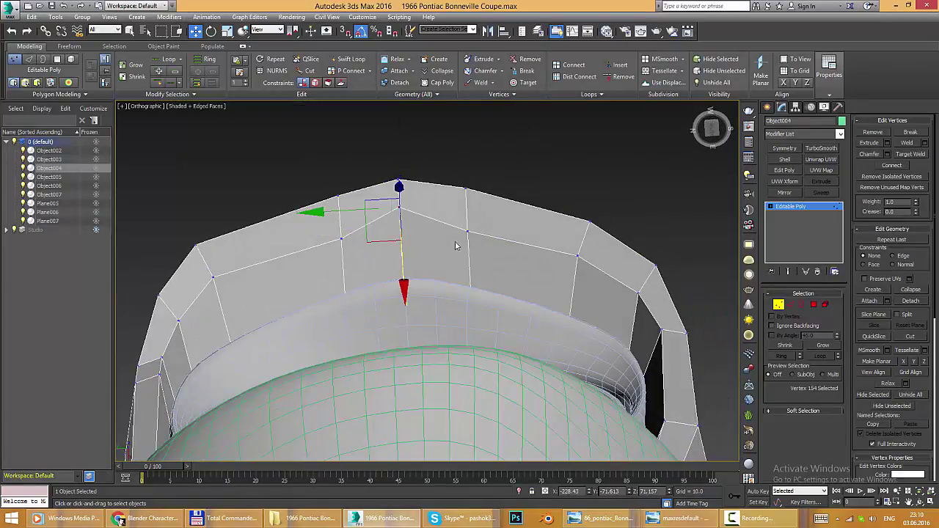
pyautogui.moveTo(414, 266)
pyautogui.keyDown('alt'); pyautogui.mouseDown(button='middle')
pyautogui.moveTo(427, 226)
pyautogui.moveTo(437, 235)
pyautogui.moveTo(447, 224)
pyautogui.mouseUp(button='middle'); pyautogui.keyUp('alt')
pyautogui.hotkey('alt', 'Tab')
pyautogui.hotkey('alt', 'Tab')
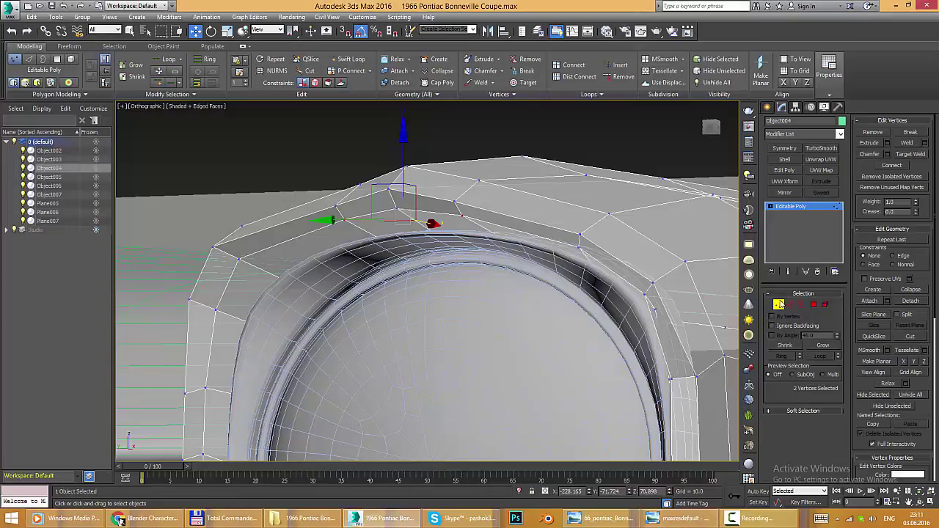
pyautogui.click(821, 148)
# - Turn off the bezel's TurboSmooth and select an upper bezel edge on the Editable Poly
pyautogui.click(772, 207)
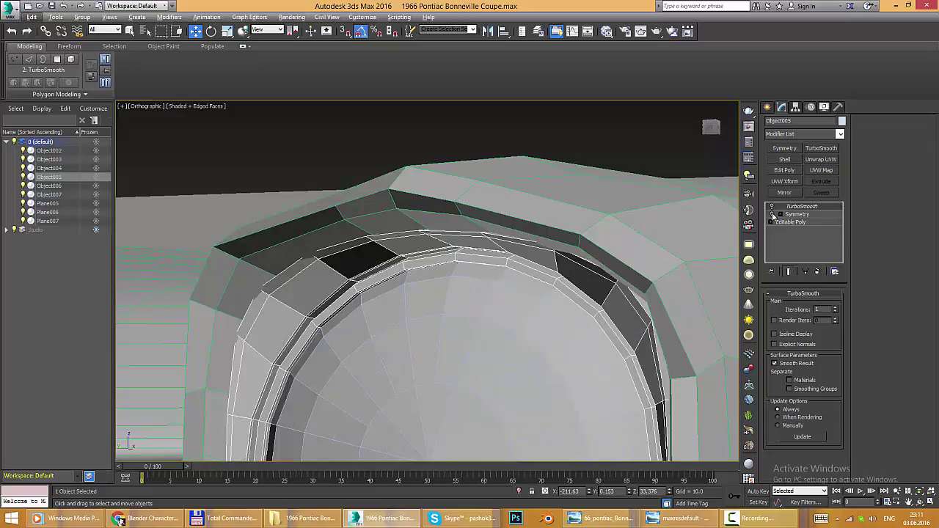
pyautogui.scroll(-5, 549, 241)
pyautogui.scroll(3, 548, 241)
pyautogui.click(791, 222)
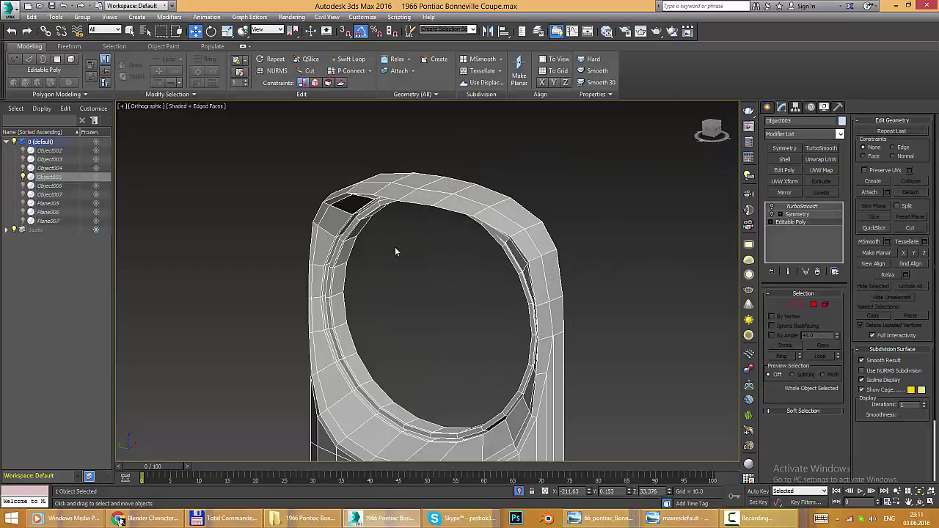
pyautogui.moveTo(395, 247)
pyautogui.keyDown('alt'); pyautogui.mouseDown(button='middle')
pyautogui.moveTo(411, 242)
pyautogui.moveTo(408, 165)
pyautogui.moveTo(492, 242)
pyautogui.mouseUp(button='middle'); pyautogui.keyUp('alt')
pyautogui.press('2')
pyautogui.scroll(3, 416, 177)
pyautogui.click(394, 174)
pyautogui.scroll(-4, 413, 169)
pyautogui.scroll(2, 409, 165)
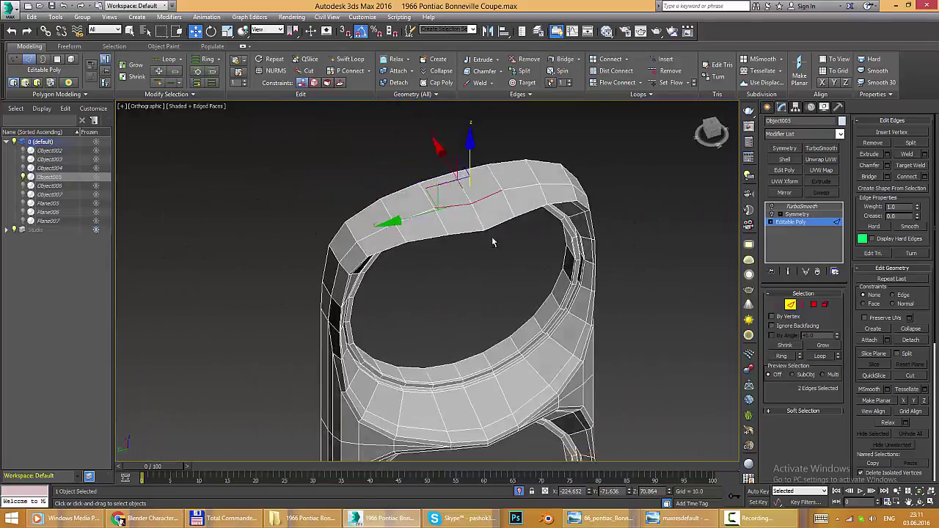
# - Scale and move the selected top edges of the ring, checking them from several angles
pyautogui.press('r')
pyautogui.press('w')
pyautogui.keyDown('alt'); pyautogui.moveTo(421, 232); pyautogui.dragTo(470, 243, button='middle'); pyautogui.keyUp('alt')
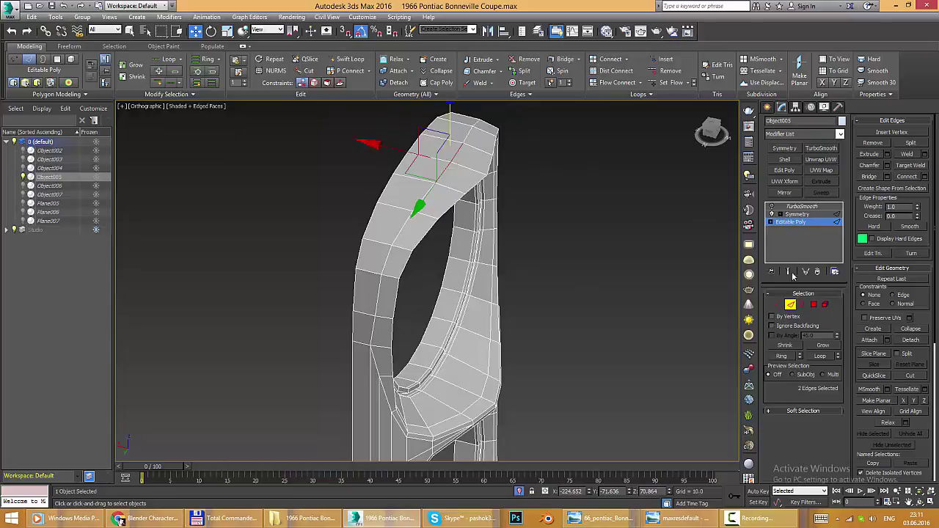
pyautogui.keyDown('alt'); pyautogui.moveTo(472, 105); pyautogui.dragTo(481, 110, button='middle'); pyautogui.keyUp('alt')
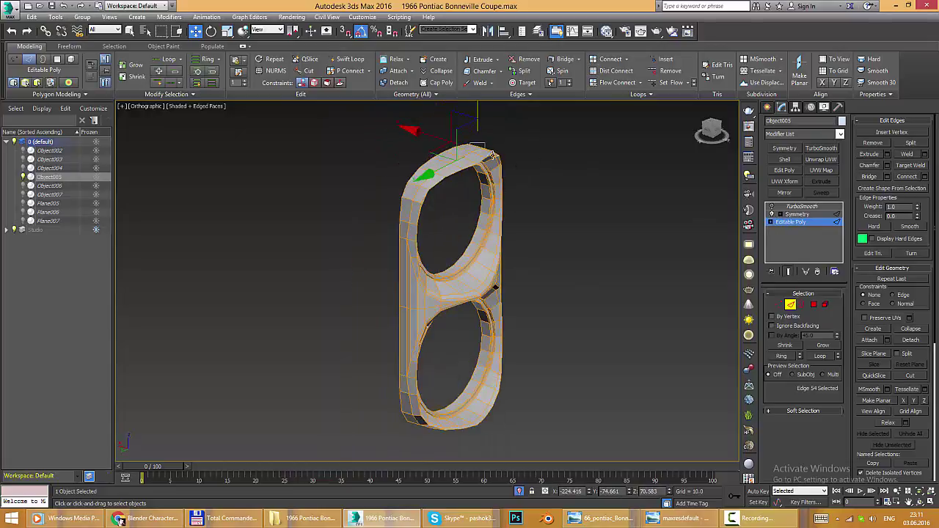
pyautogui.scroll(-3, 485, 113)
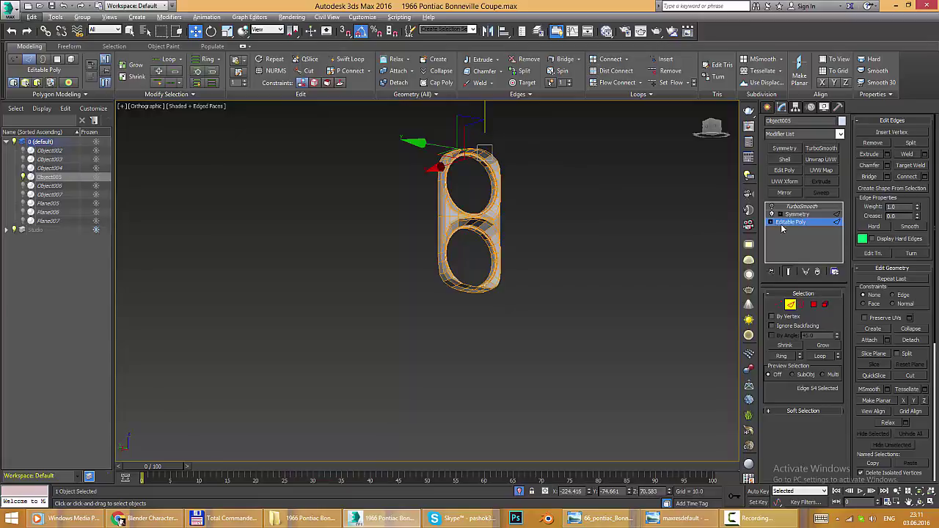
pyautogui.keyDown('alt'); pyautogui.moveTo(541, 186); pyautogui.dragTo(457, 181, button='middle'); pyautogui.keyUp('alt')
pyautogui.scroll(4, 457, 182)
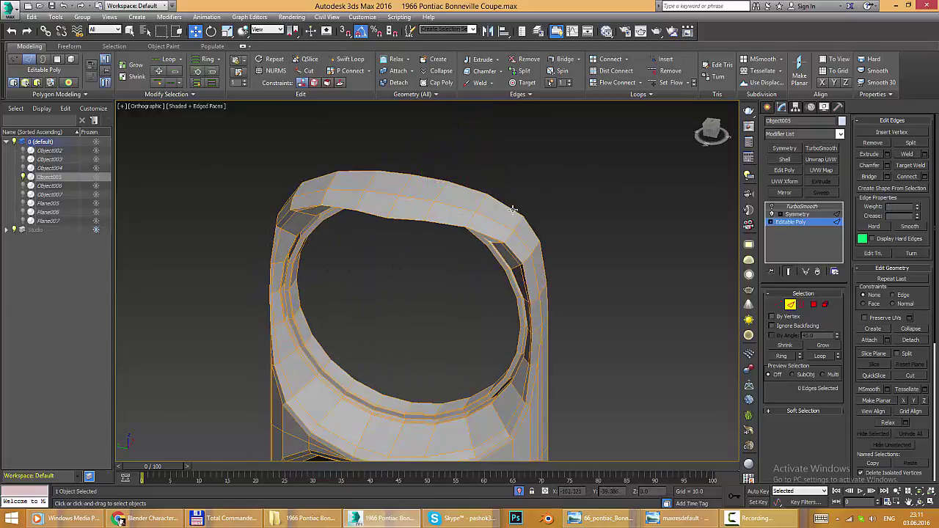
pyautogui.scroll(3, 491, 213)
pyautogui.moveTo(492, 213)
pyautogui.keyDown('alt'); pyautogui.mouseDown(button='middle')
pyautogui.moveTo(480, 225)
pyautogui.moveTo(569, 182)
pyautogui.mouseUp(button='middle'); pyautogui.keyUp('alt')
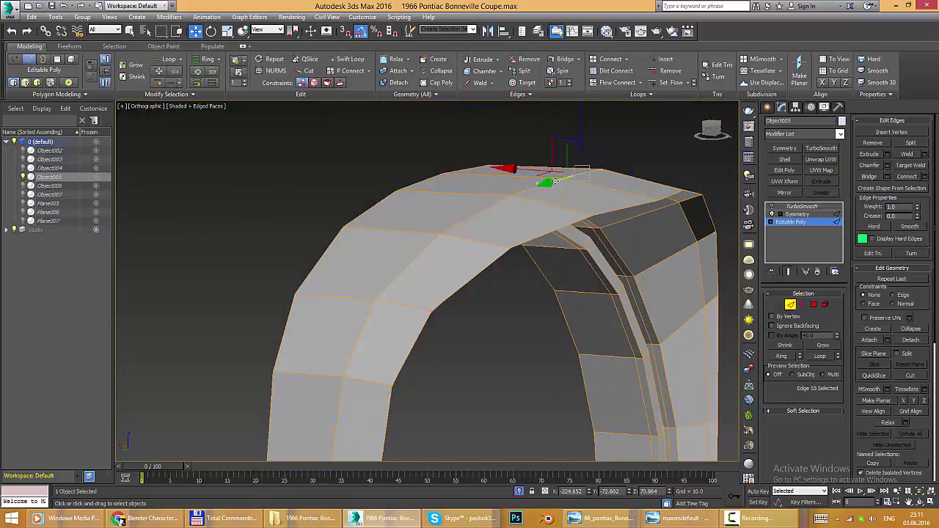
pyautogui.scroll(-5, 556, 182)
pyautogui.keyDown('alt'); pyautogui.moveTo(538, 209); pyautogui.dragTo(524, 237, button='middle'); pyautogui.keyUp('alt')
pyautogui.scroll(4, 524, 237)
pyautogui.keyDown('alt'); pyautogui.moveTo(558, 203); pyautogui.dragTo(761, 224, button='middle'); pyautogui.keyUp('alt')
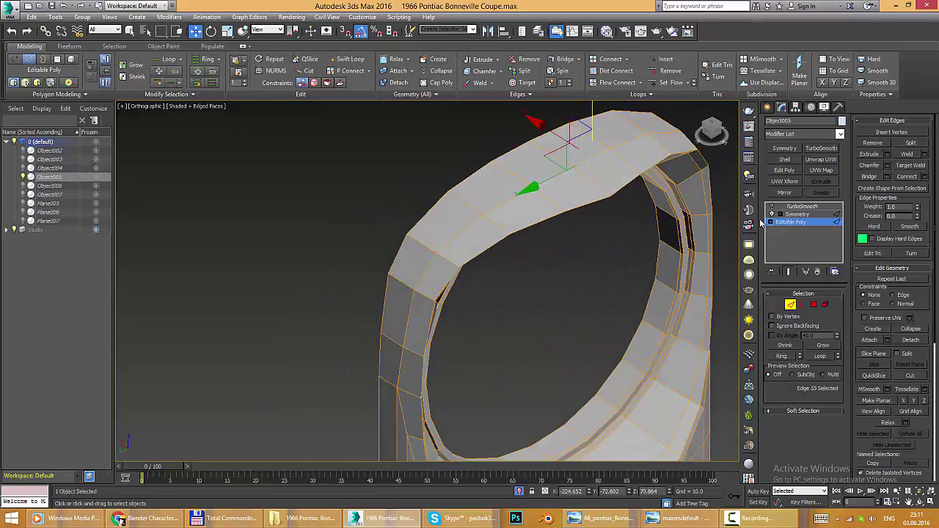
pyautogui.scroll(-3, 605, 197)
pyautogui.keyDown('alt'); pyautogui.moveTo(605, 197); pyautogui.dragTo(500, 199, button='middle'); pyautogui.keyUp('alt')
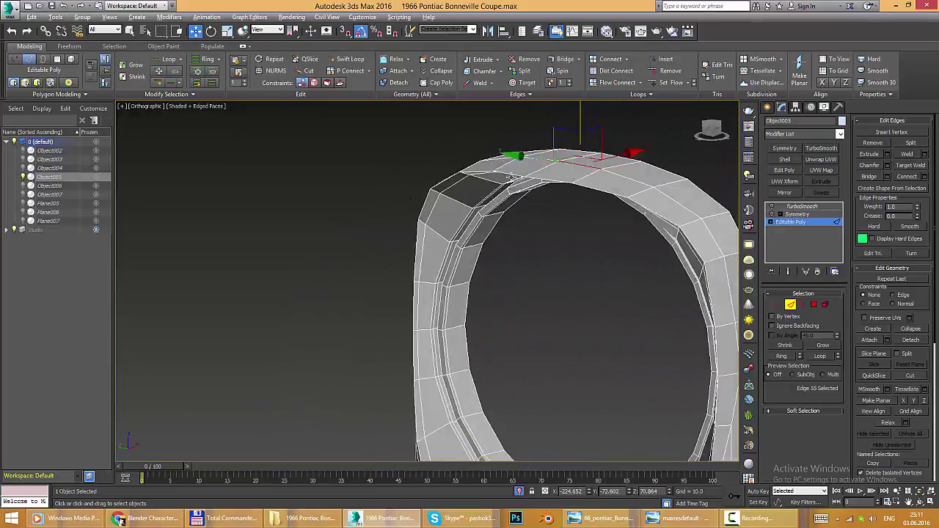
pyautogui.scroll(4, 561, 157)
pyautogui.keyDown('alt'); pyautogui.moveTo(561, 158); pyautogui.dragTo(661, 227, button='middle'); pyautogui.keyUp('alt')
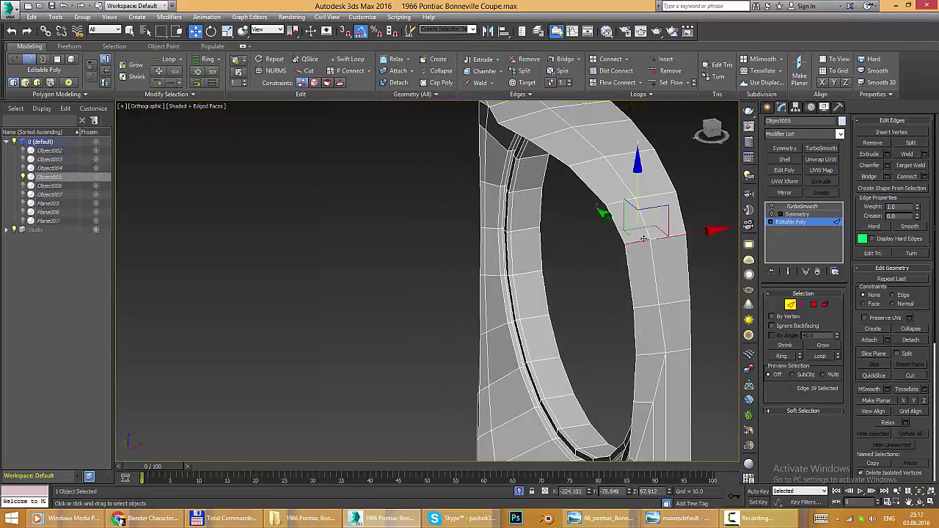
# - Select the edge loop at the ring junction and adjust two vertices on the arch
pyautogui.click(623, 203)
pyautogui.moveTo(623, 203)
pyautogui.keyDown('alt'); pyautogui.mouseDown(button='middle')
pyautogui.moveTo(659, 232)
pyautogui.moveTo(564, 153)
pyautogui.moveTo(529, 164)
pyautogui.moveTo(580, 146)
pyautogui.moveTo(549, 160)
pyautogui.moveTo(644, 235)
pyautogui.moveTo(616, 191)
pyautogui.moveTo(587, 197)
pyautogui.moveTo(587, 183)
pyautogui.moveTo(470, 177)
pyautogui.mouseUp(button='middle'); pyautogui.keyUp('alt')
pyautogui.scroll(3, 564, 153)
pyautogui.press('1')
pyautogui.scroll(-5, 563, 155)
pyautogui.scroll(5, 554, 158)
pyautogui.click(528, 168)
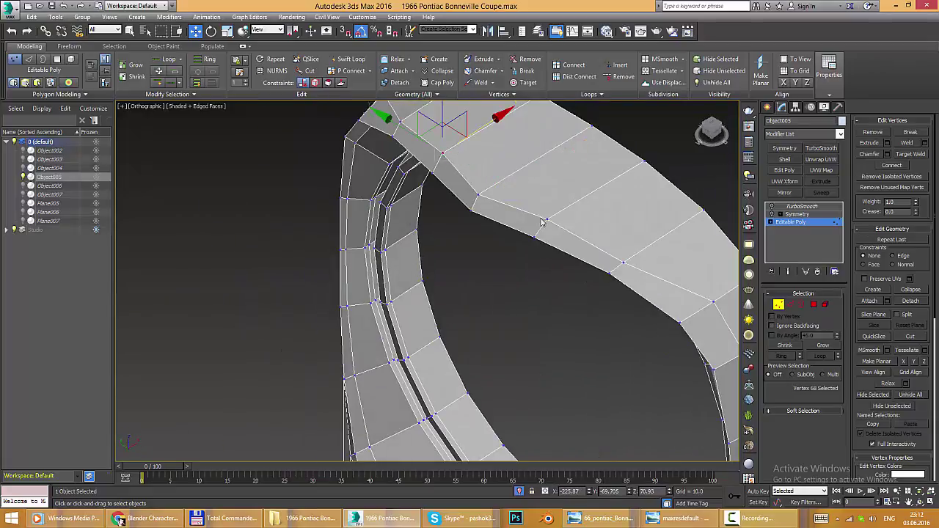
# - Enable TurboSmooth on Object005 to preview the rounded bezel ring
pyautogui.click(779, 304)
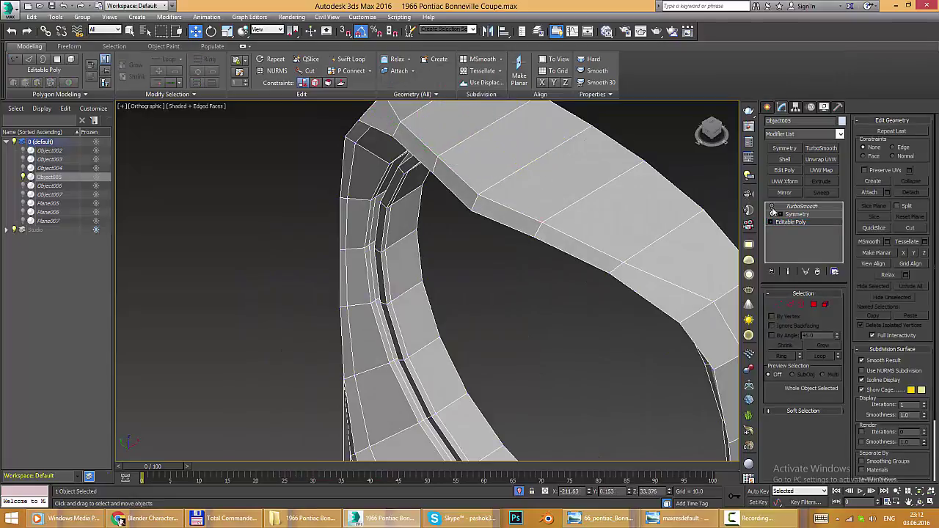
pyautogui.click(802, 206)
pyautogui.hotkey('shift', 'z')
pyautogui.hotkey('shift', 'z')
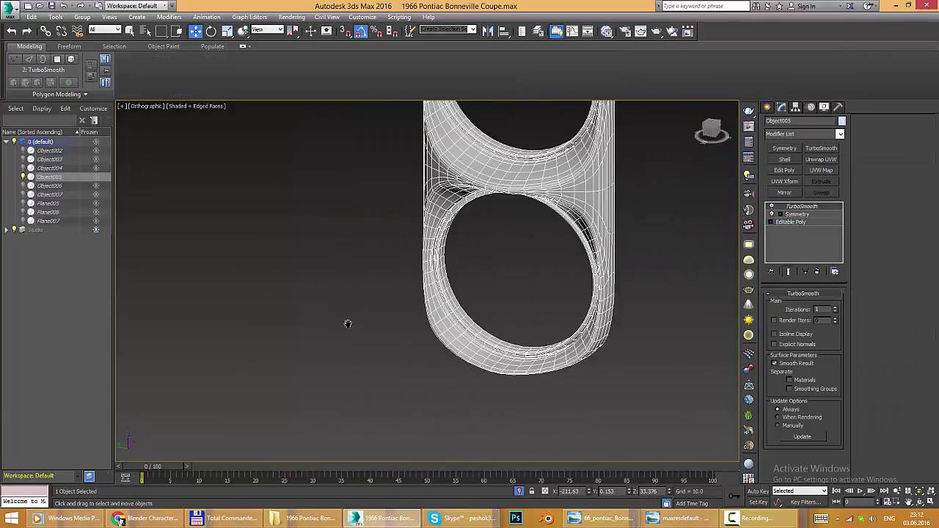
pyautogui.hotkey('shift', 'z')
pyautogui.hotkey('ctrl', 'z')
# - Select the vertex at the bezel's top corner, checking it in wireframe and shaded views
pyautogui.hotkey('shift', 'z')
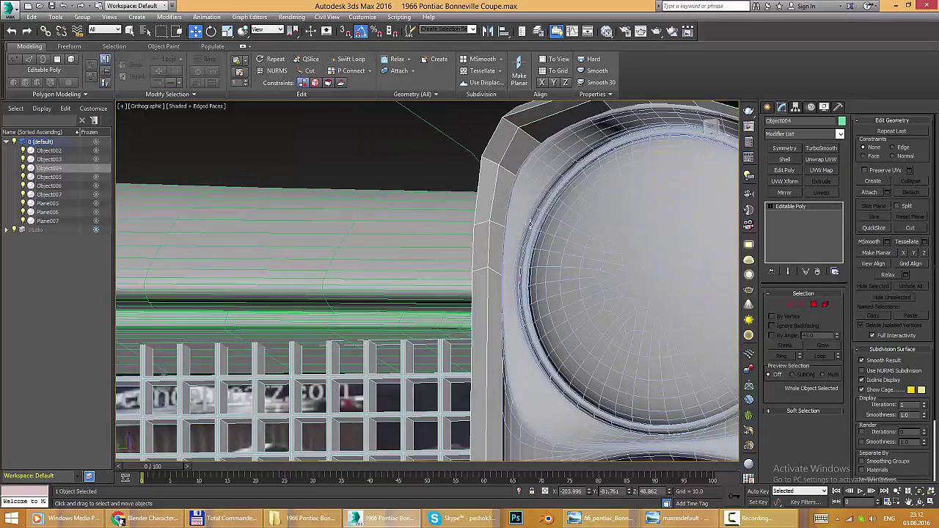
pyautogui.press('1')
pyautogui.hotkey('shift', 'z')
pyautogui.hotkey('shift', 'z')
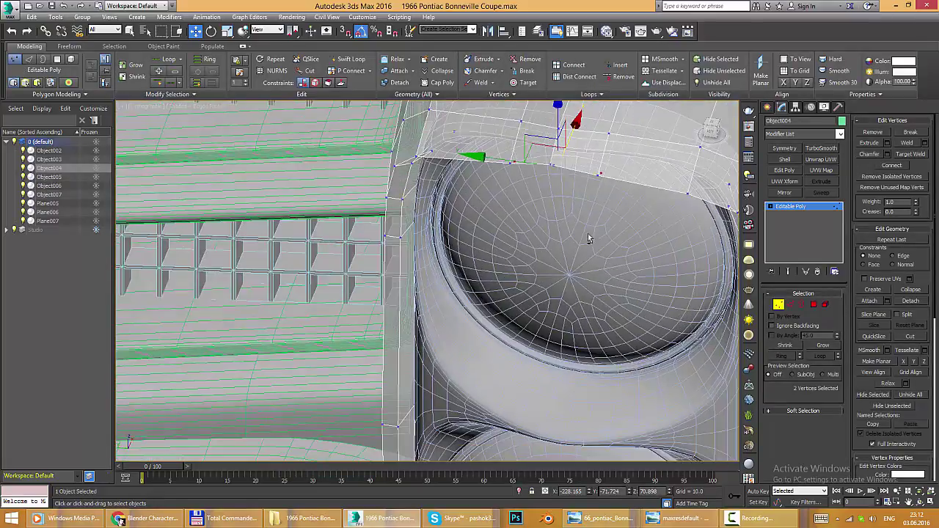
pyautogui.hotkey('shift', 'z')
pyautogui.hotkey('shift', 'z')
pyautogui.hotkey('shift', 'z')
pyautogui.hotkey('shift', 'z')
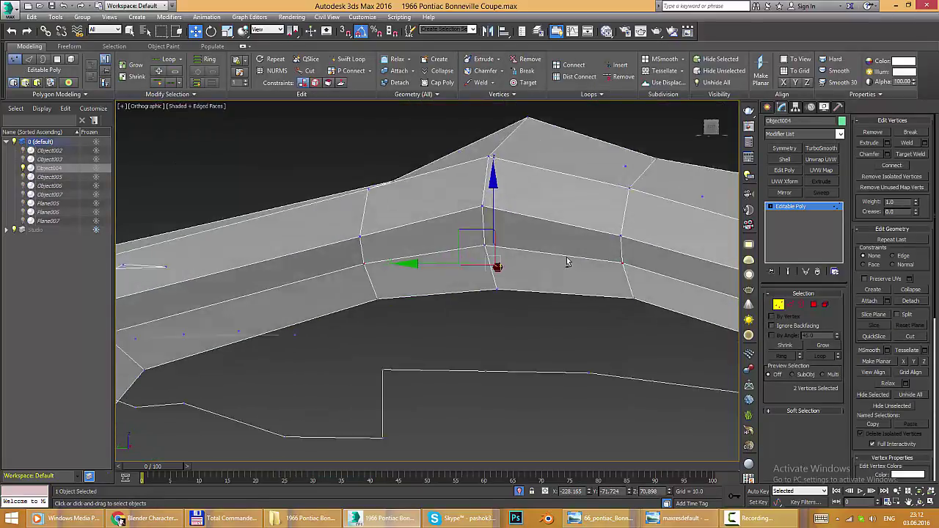
pyautogui.hotkey('shift', 'z')
pyautogui.hotkey('shift', 'z')
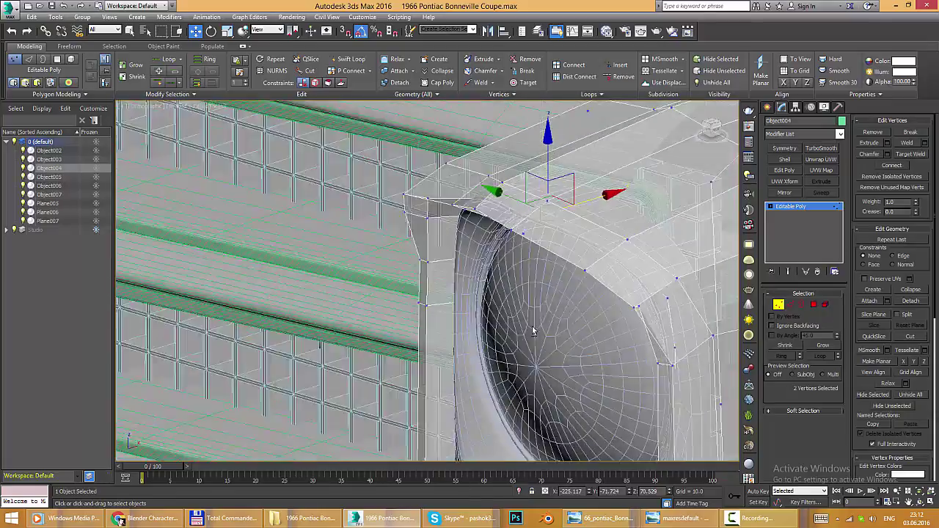
pyautogui.hotkey('shift', 'z')
pyautogui.hotkey('shift', 'z')
pyautogui.hotkey('shift', 'z')
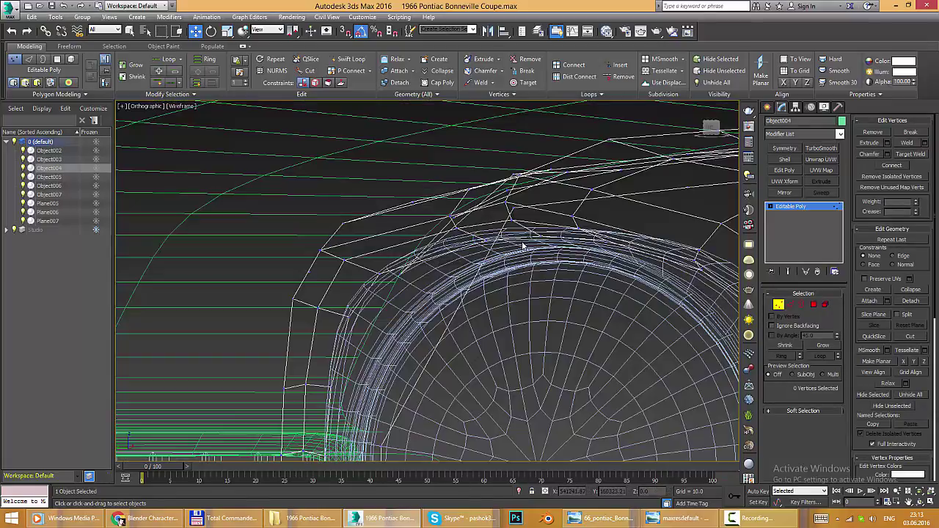
pyautogui.click(540, 236)
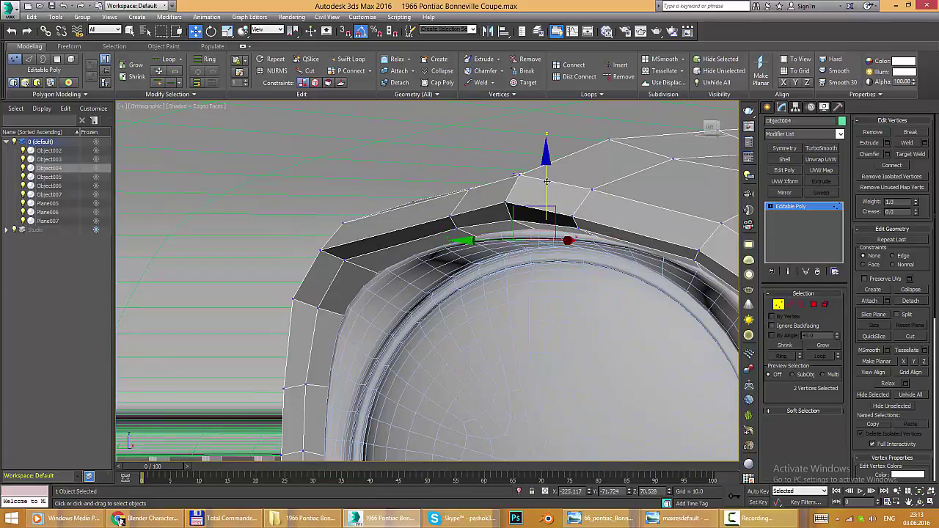
pyautogui.hotkey('shift', 'z')
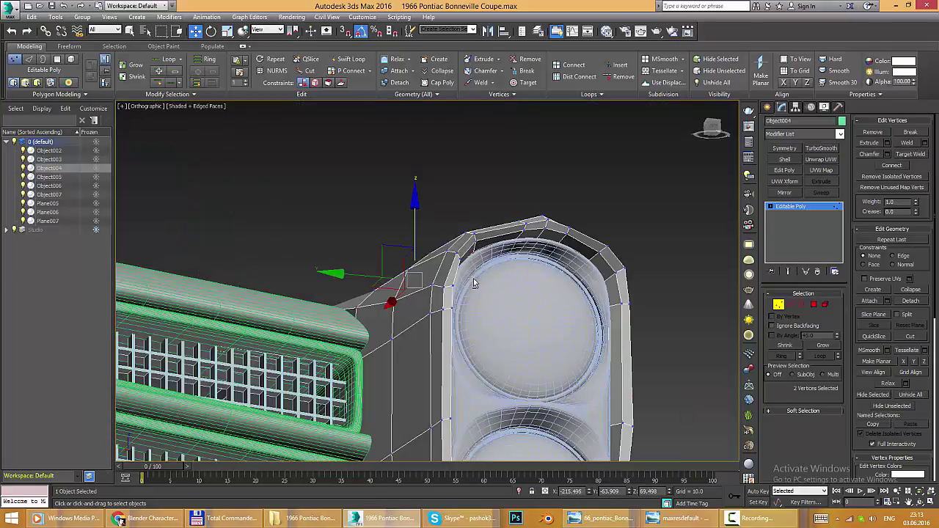
pyautogui.hotkey('shift', 'z')
pyautogui.hotkey('shift', 'z')
pyautogui.hotkey('shift', 'z')
pyautogui.press('F3')
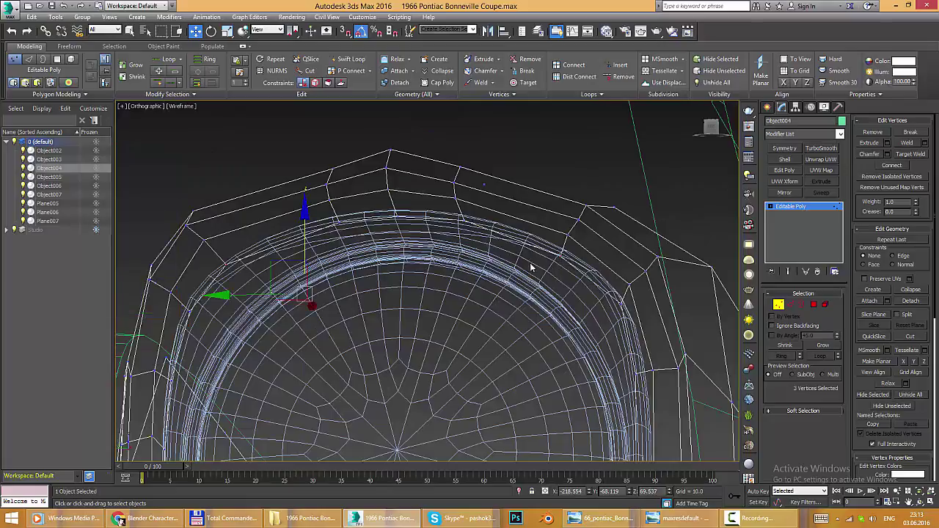
pyautogui.press('F3')
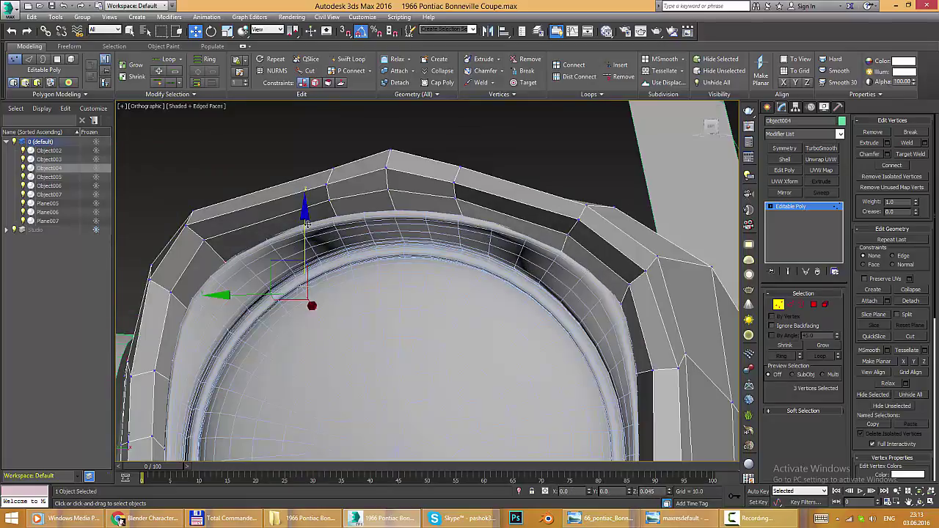
# - Compare the fender corner with the Pontiac reference photo and maximize the Front view
pyautogui.hotkey('shift', 'z')
pyautogui.hotkey('shift', 'z')
pyautogui.hotkey('shift', 'z')
pyautogui.hotkey('shift', 'z')
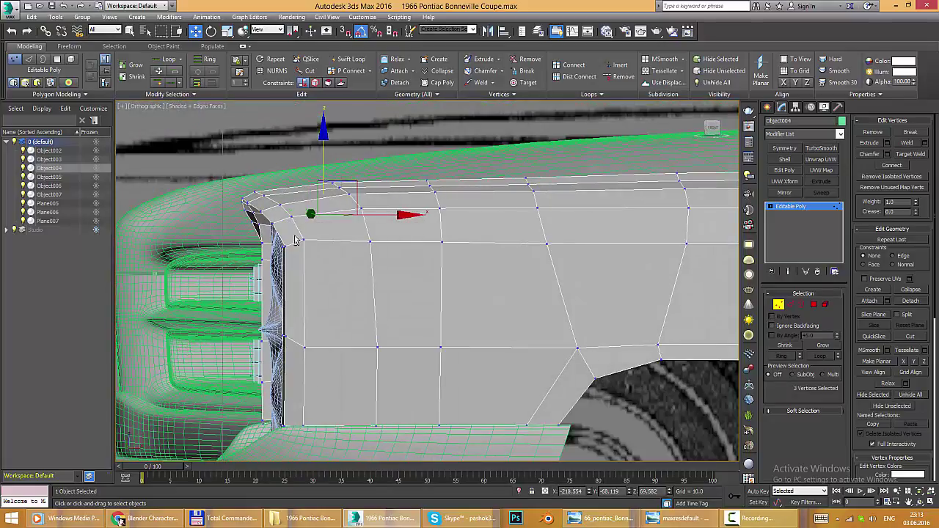
pyautogui.hotkey('shift', 'z')
pyautogui.hotkey('shift', 'z')
pyautogui.hotkey('shift', 'z')
pyautogui.hotkey('shift', 'z')
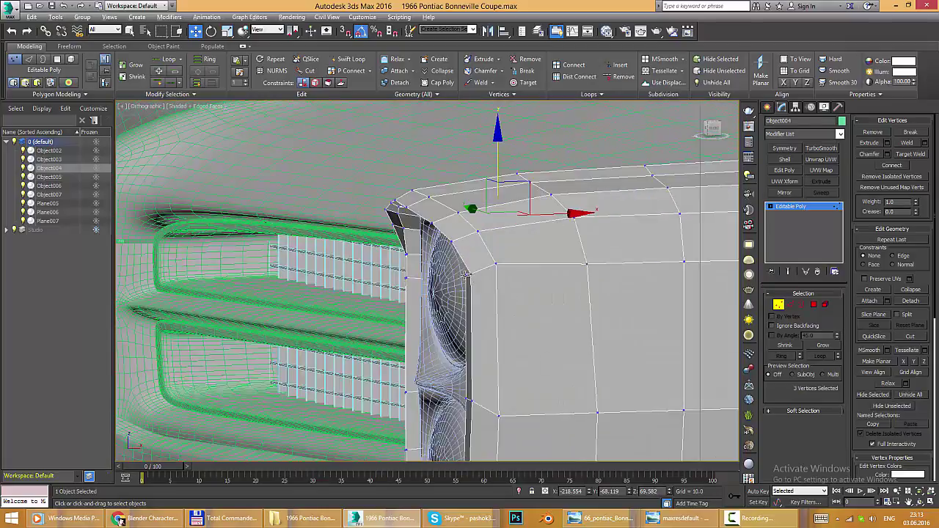
pyautogui.hotkey('alt', 'Tab')
pyautogui.hotkey('alt', 'Tab')
pyautogui.hotkey('alt', 'w')
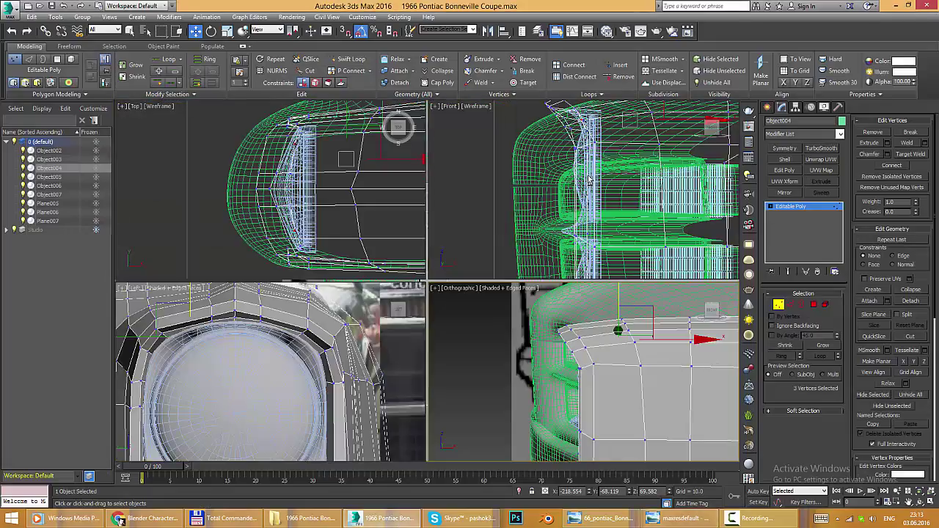
pyautogui.hotkey('alt', 'w')
pyautogui.scroll(3, 381, 187)
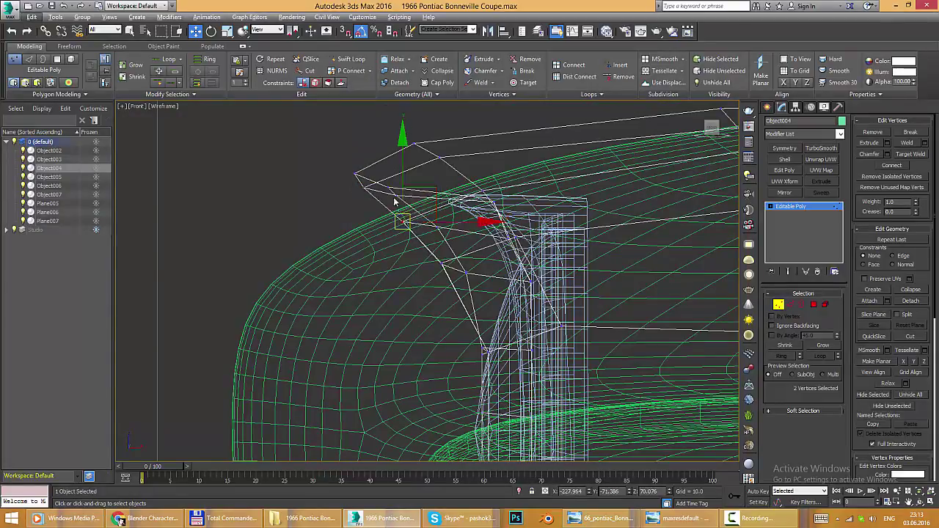
pyautogui.hotkey('alt', 'w')
pyautogui.hotkey('alt', 'w')
# - Extrude the 14 bezel rim edges with a near-zero height to form a thin lip
pyautogui.press('2')
pyautogui.keyDown('alt'); pyautogui.moveTo(440, 287); pyautogui.dragTo(596, 286, button='middle'); pyautogui.keyUp('alt')
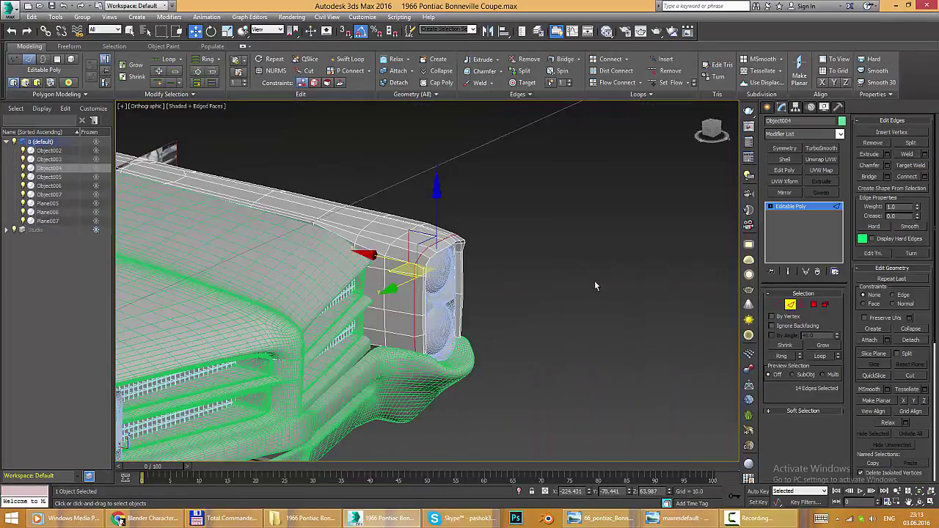
pyautogui.scroll(2, 596, 286)
pyautogui.scroll(2, 609, 264)
pyautogui.scroll(2, 631, 235)
pyautogui.hotkey('shift', 'e')
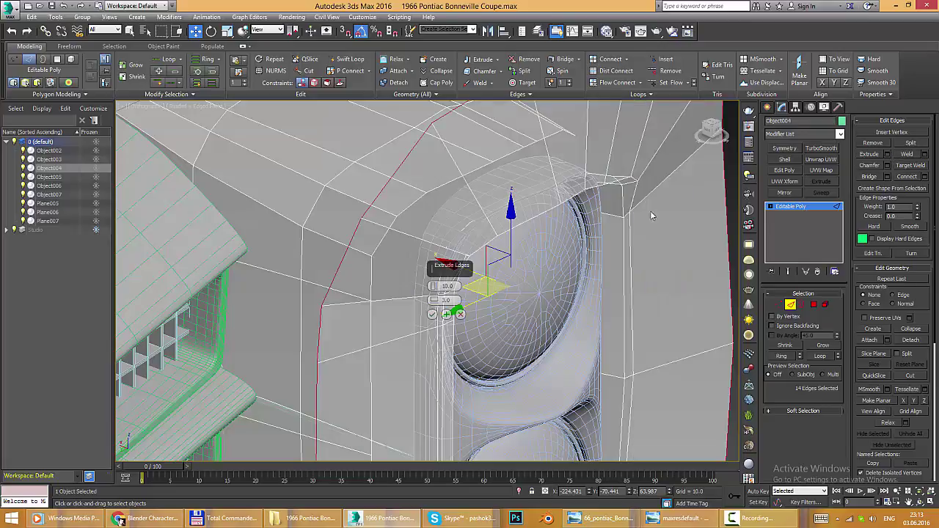
pyautogui.moveTo(433, 288); pyautogui.dragTo(435, 292)
pyautogui.scroll(2, 439, 294)
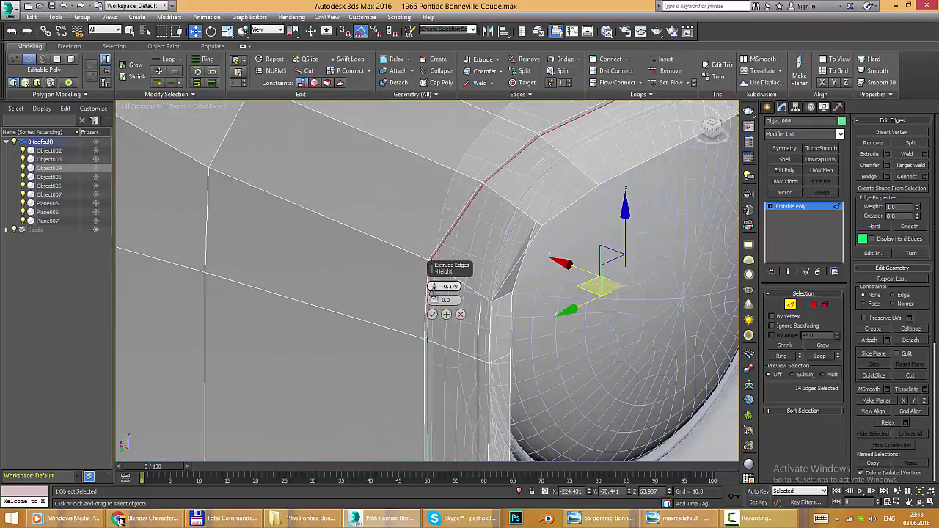
pyautogui.scroll(-2, 433, 300)
pyautogui.click(432, 314)
# - Preview the fender with NURMS smoothing at 2 iterations, then turn smoothing back off
pyautogui.keyDown('alt'); pyautogui.moveTo(432, 314); pyautogui.dragTo(514, 309, button='middle'); pyautogui.keyUp('alt')
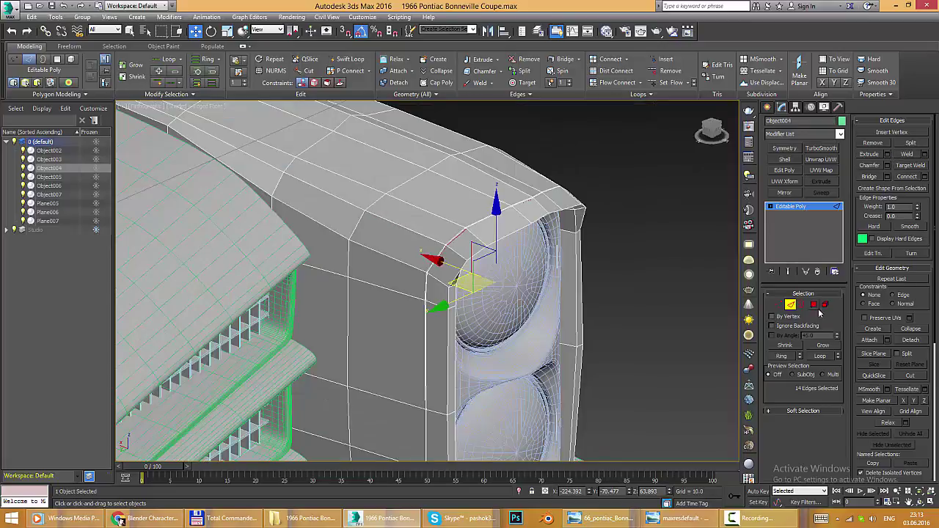
pyautogui.press('2')
pyautogui.keyDown('alt'); pyautogui.moveTo(623, 315); pyautogui.dragTo(500, 299, button='middle'); pyautogui.keyUp('alt')
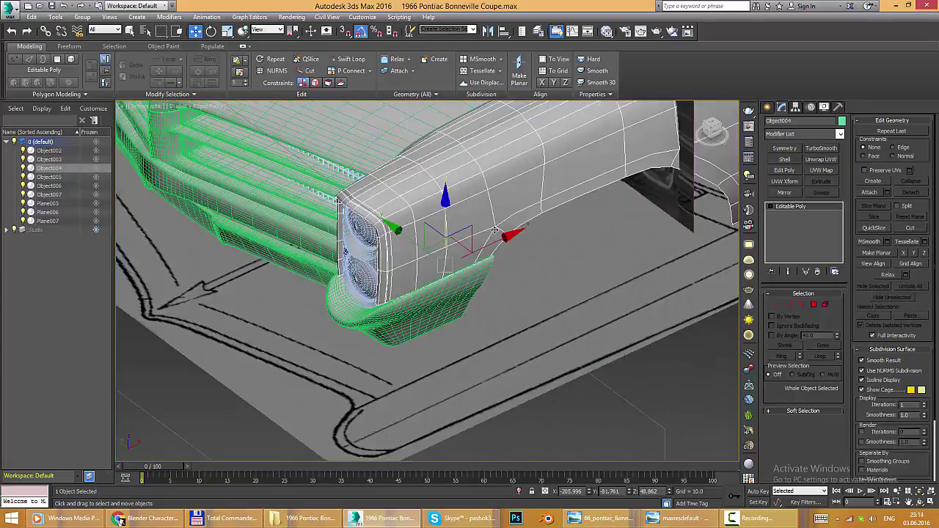
pyautogui.hotkey('ctrl', 'BackSpace')
pyautogui.press('F4')
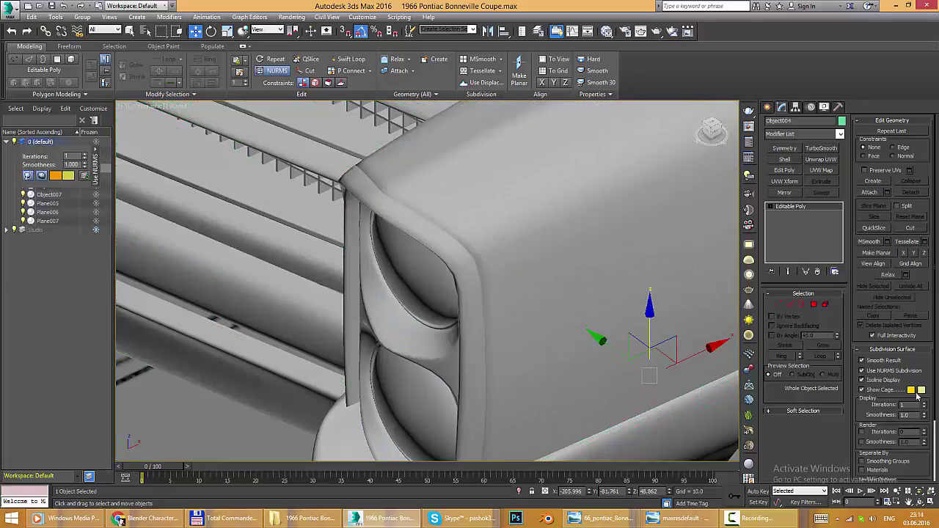
pyautogui.click(926, 405)
pyautogui.scroll(-3, 488, 273)
pyautogui.moveTo(440, 279)
pyautogui.keyDown('alt'); pyautogui.mouseDown(button='middle')
pyautogui.moveTo(488, 272)
pyautogui.moveTo(770, 417)
pyautogui.mouseUp(button='middle'); pyautogui.keyUp('alt')
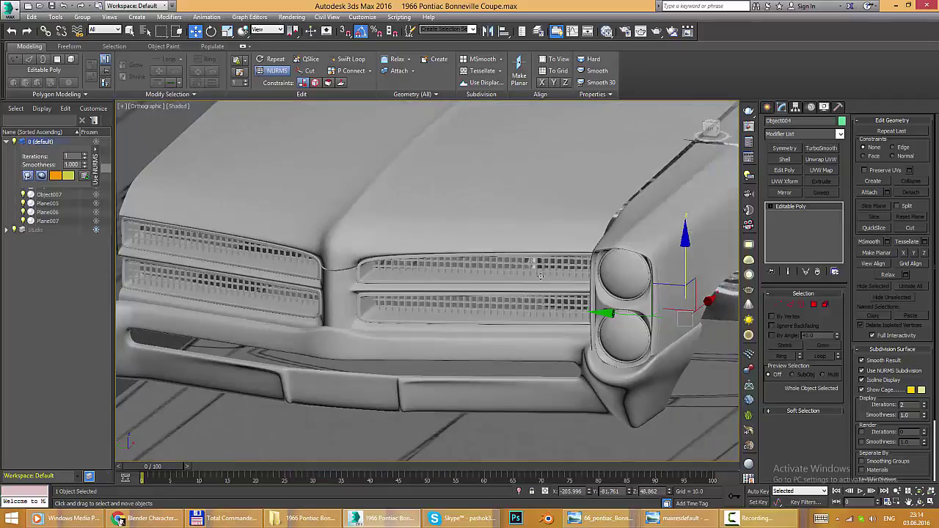
pyautogui.hotkey('ctrl', 'BackSpace')
# - Return to the headlight close-up, select Object003, and bring up the Pontiac reference photo
pyautogui.press('F4')
pyautogui.hotkey('shift', 'z')
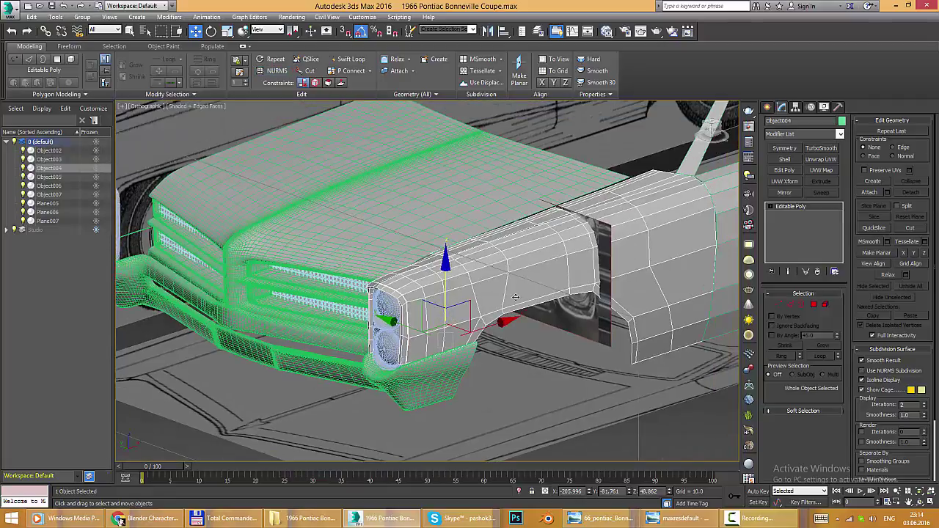
pyautogui.hotkey('shift', 'z')
pyautogui.hotkey('shift', 'z')
pyautogui.hotkey('shift', 'z')
pyautogui.hotkey('shift', 'z')
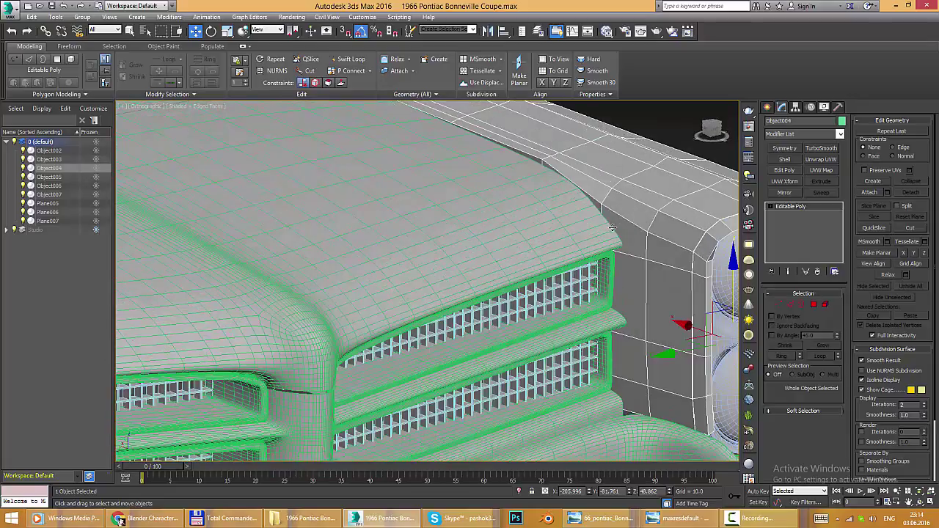
pyautogui.hotkey('shift', 'z')
pyautogui.hotkey('shift', 'z')
pyautogui.click(544, 309)
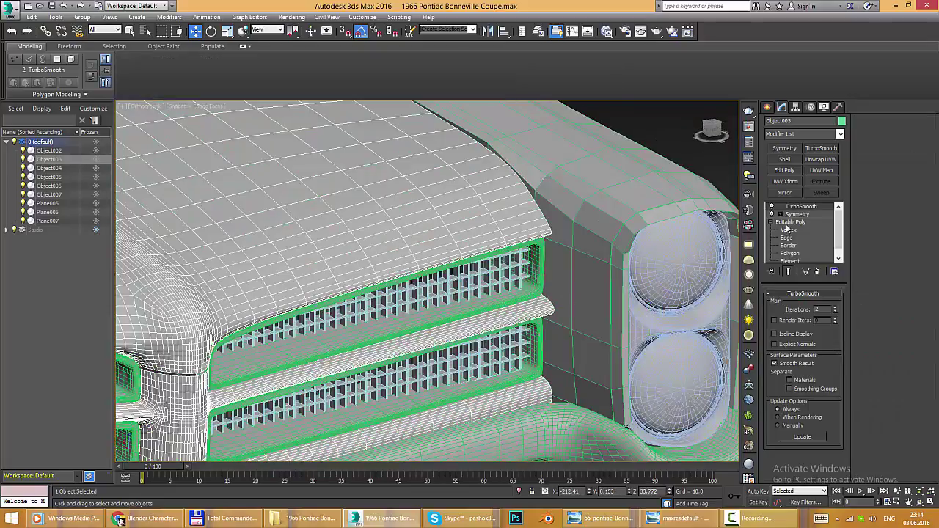
pyautogui.hotkey('shift', 'z')
pyautogui.hotkey('shift', 'z')
pyautogui.hotkey('shift', 'z')
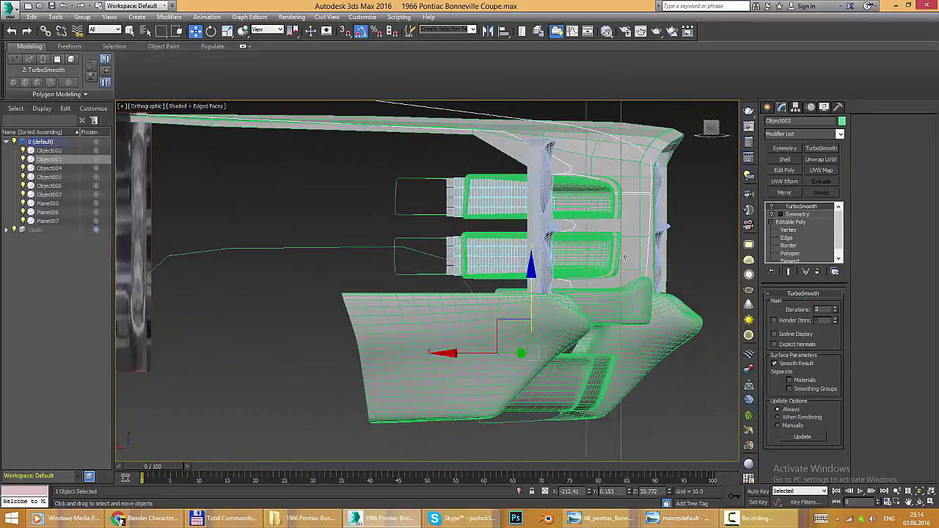
pyautogui.hotkey('alt', 'Tab')
# - Select fender Object004 and pick the 40 vertices at its corner in Vertex mode
pyautogui.hotkey('alt', 'Tab')
pyautogui.hotkey('alt', 'Tab')
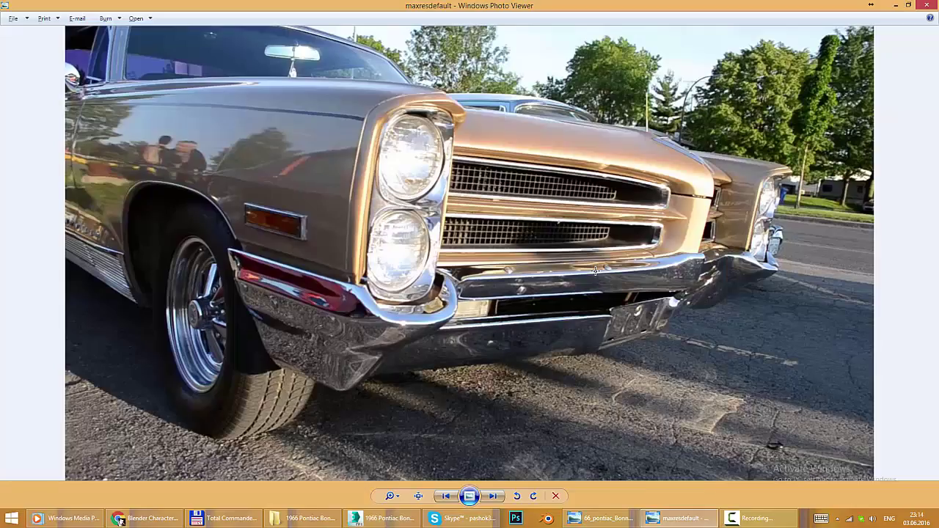
pyautogui.hotkey('alt', 'Tab')
pyautogui.moveTo(627, 233); pyautogui.dragTo(594, 267, button='middle')
pyautogui.scroll(2, 594, 268)
pyautogui.hotkey('alt', 'Tab')
pyautogui.hotkey('alt', 'Tab')
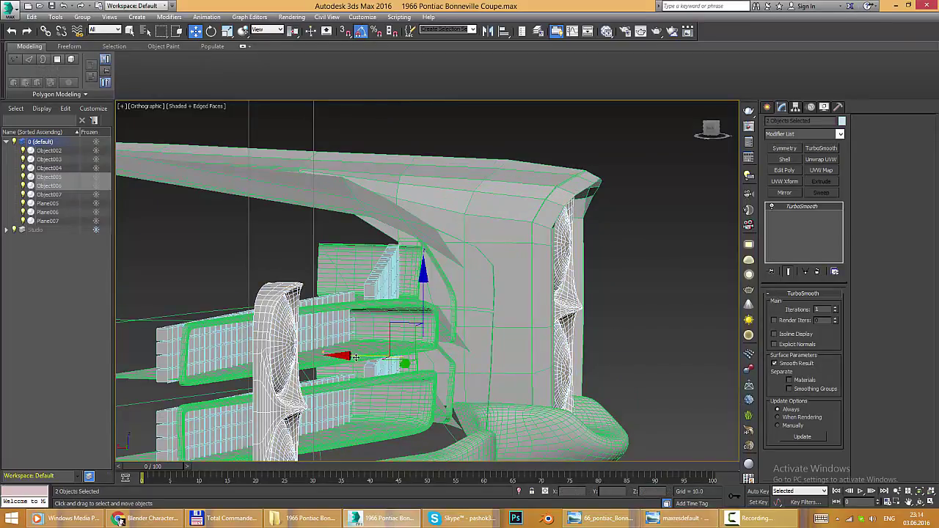
pyautogui.hotkey('shift', 'z')
pyautogui.hotkey('shift', 'z')
pyautogui.click(542, 240)
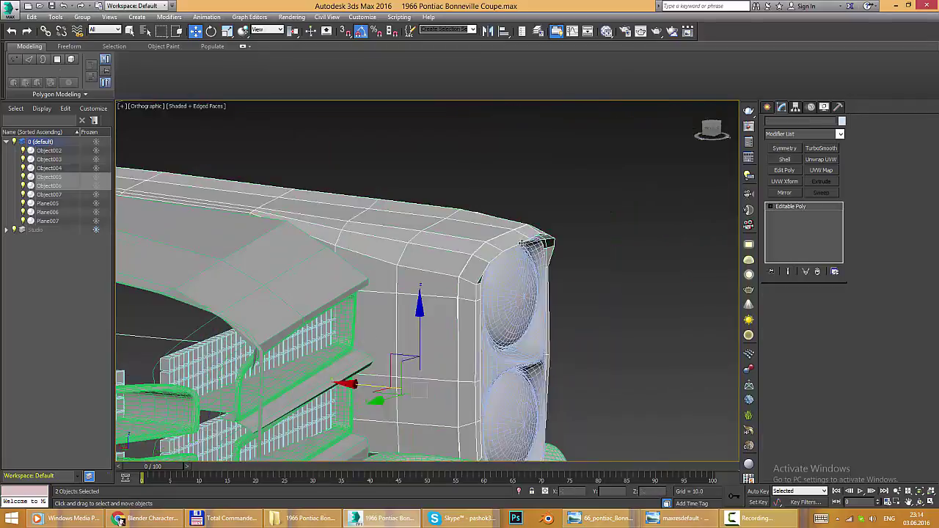
pyautogui.press('1')
pyautogui.moveTo(671, 147); pyautogui.dragTo(557, 210)
pyautogui.hotkey('shift', 'z')
pyautogui.hotkey('shift', 'z')
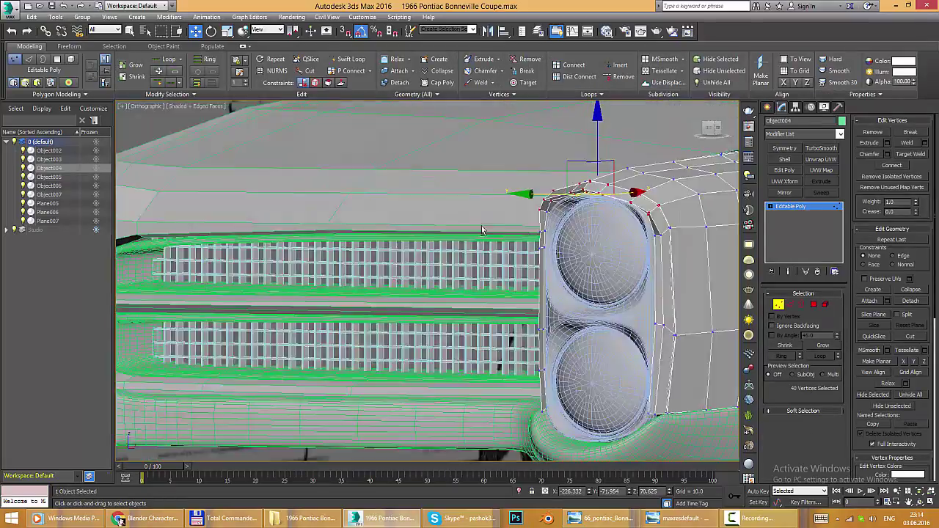
# - Compare with the reference photo and move the fender corner vertices to match the blueprint
pyautogui.hotkey('alt', 'Tab')
pyautogui.hotkey('alt', 'Tab')
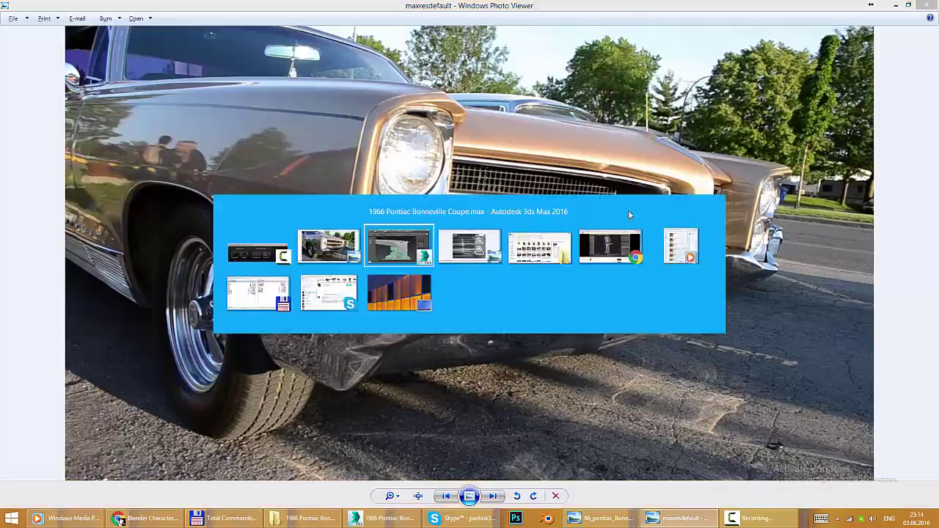
pyautogui.hotkey('alt', 'Tab')
pyautogui.hotkey('alt', 'Tab')
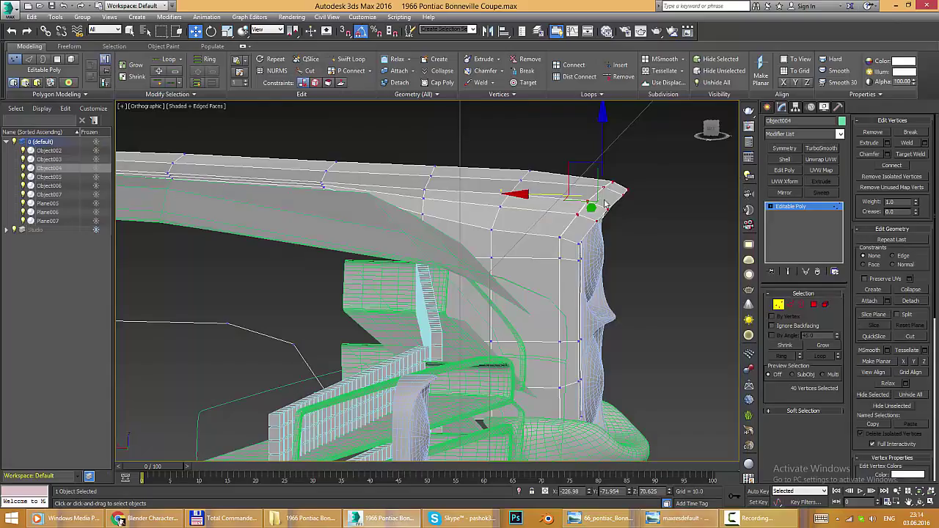
pyautogui.hotkey('shift', 'z')
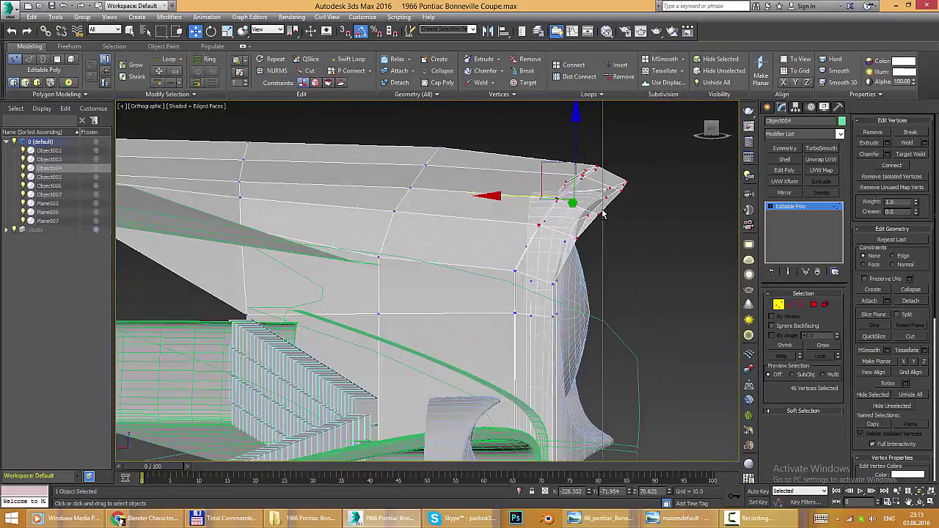
pyautogui.hotkey('shift', 'z')
pyautogui.hotkey('shift', 'z')
pyautogui.hotkey('alt', 'Tab')
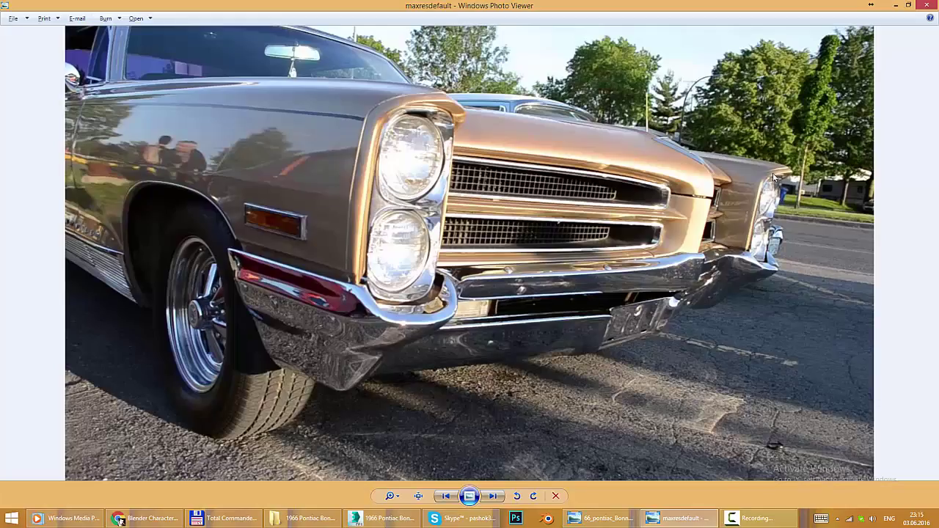
pyautogui.hotkey('alt', 'Tab')
pyautogui.hotkey('alt', 'Tab')
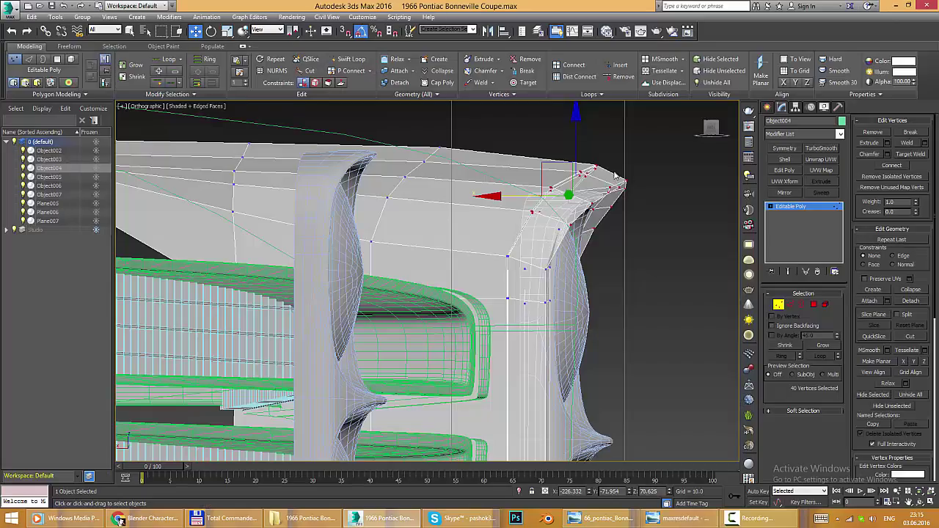
pyautogui.moveTo(536, 152); pyautogui.dragTo(622, 190)
pyautogui.keyDown('alt'); pyautogui.moveTo(467, 216); pyautogui.dragTo(487, 142, button='middle'); pyautogui.keyUp('alt')
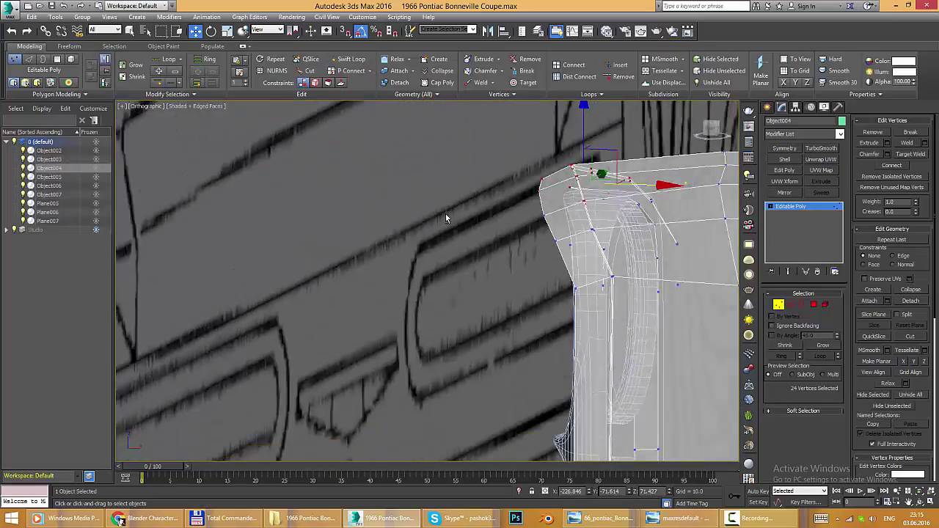
pyautogui.moveTo(646, 213)
pyautogui.keyDown('alt'); pyautogui.mouseDown(button='middle')
pyautogui.moveTo(578, 275)
pyautogui.moveTo(463, 314)
pyautogui.moveTo(564, 311)
pyautogui.moveTo(562, 294)
pyautogui.moveTo(573, 298)
pyautogui.moveTo(543, 301)
pyautogui.moveTo(547, 266)
pyautogui.moveTo(487, 315)
pyautogui.moveTo(604, 213)
pyautogui.mouseUp(button='middle'); pyautogui.keyUp('alt')
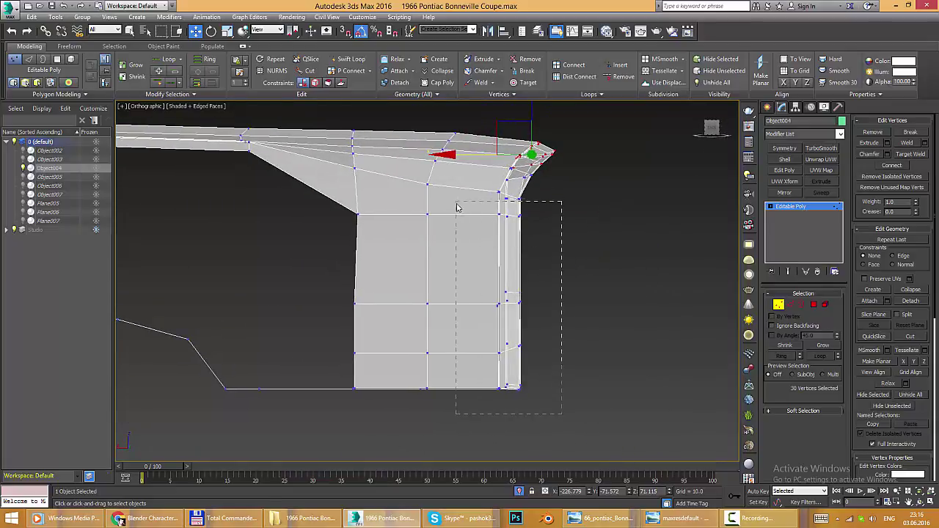
# - In wireframe front view, nudge the three upper-tip vertices flush against the headlight rim
pyautogui.keyDown('alt'); pyautogui.moveTo(493, 240); pyautogui.dragTo(558, 240, button='middle'); pyautogui.keyUp('alt')
pyautogui.scroll(3, 514, 235)
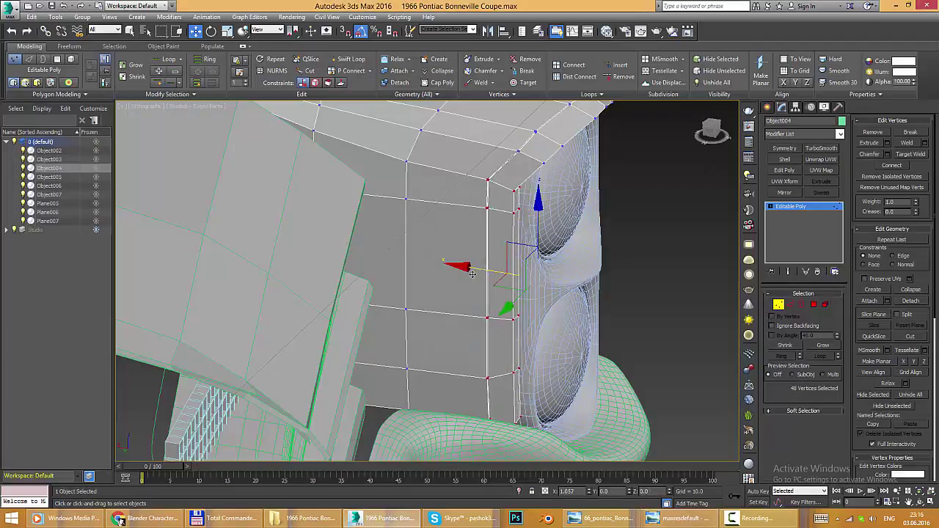
pyautogui.moveTo(473, 275)
pyautogui.keyDown('alt'); pyautogui.mouseDown(button='middle')
pyautogui.moveTo(545, 216)
pyautogui.moveTo(569, 168)
pyautogui.moveTo(552, 208)
pyautogui.mouseUp(button='middle'); pyautogui.keyUp('alt')
pyautogui.press('f')
pyautogui.press('F3')
pyautogui.scroll(2, 487, 202)
pyautogui.moveTo(388, 157); pyautogui.dragTo(428, 144)
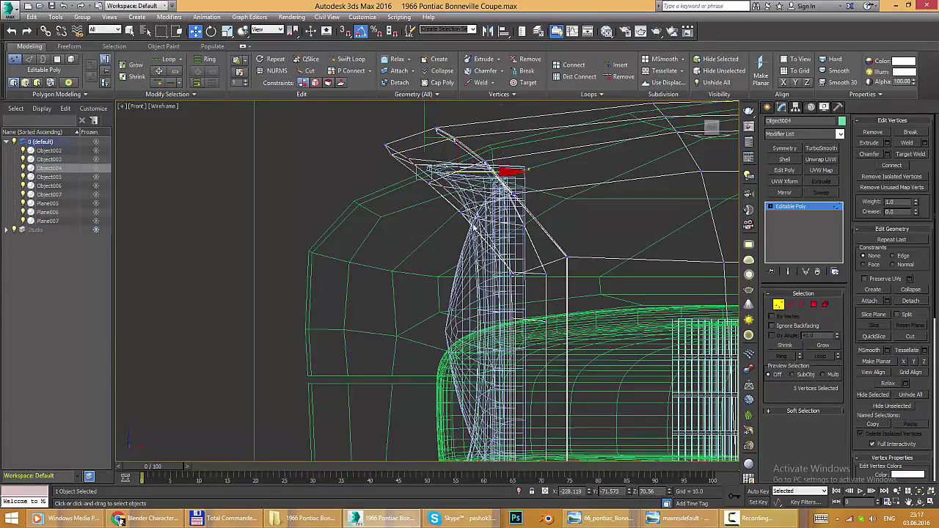
pyautogui.press('F3')
pyautogui.moveTo(507, 227)
pyautogui.keyDown('alt'); pyautogui.mouseDown(button='middle')
pyautogui.moveTo(587, 325)
pyautogui.moveTo(528, 253)
pyautogui.moveTo(572, 220)
pyautogui.moveTo(514, 265)
pyautogui.moveTo(506, 256)
pyautogui.mouseUp(button='middle'); pyautogui.keyUp('alt')
pyautogui.hotkey('alt', 'Tab')
pyautogui.hotkey('alt', 'Tab')
pyautogui.hotkey('alt', 'Tab')
pyautogui.hotkey('alt', 'Tab')
# - Exit vertex editing and select both TurboSmoothed headlight objects to review the front end
pyautogui.moveTo(470, 294)
pyautogui.keyDown('alt'); pyautogui.mouseDown(button='middle')
pyautogui.moveTo(318, 247)
pyautogui.moveTo(489, 310)
pyautogui.moveTo(487, 237)
pyautogui.mouseUp(button='middle'); pyautogui.keyUp('alt')
pyautogui.press('F3')
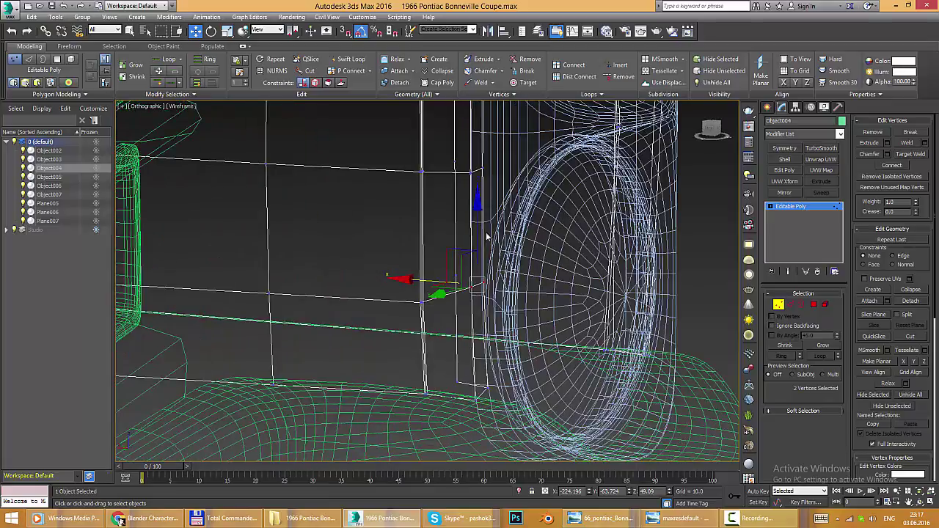
pyautogui.press('F3')
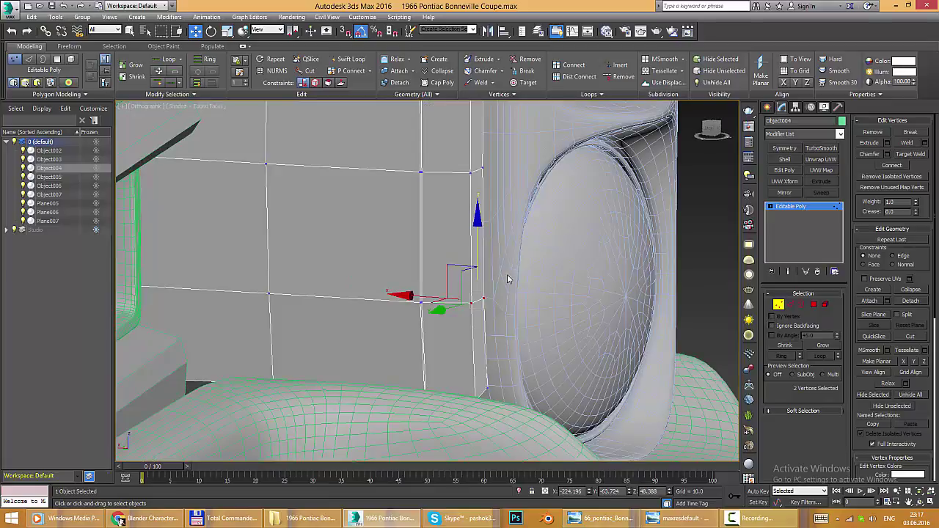
pyautogui.scroll(-4, 508, 279)
pyautogui.click(782, 305)
pyautogui.keyDown('alt'); pyautogui.moveTo(514, 279); pyautogui.dragTo(530, 303, button='middle'); pyautogui.keyUp('alt')
pyautogui.click(531, 303)
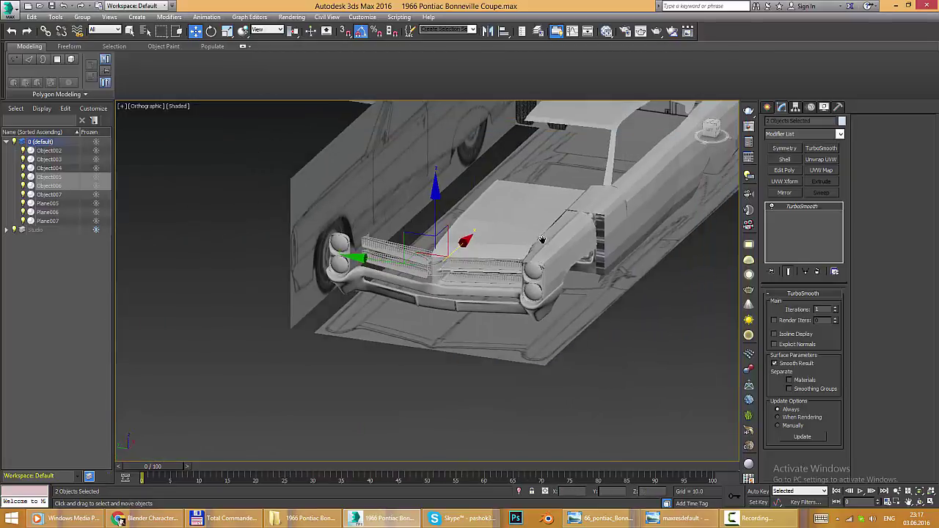
# - Put Object003 at Vertex level and move a row of panel-edge vertices onto the blueprint
pyautogui.click(543, 240)
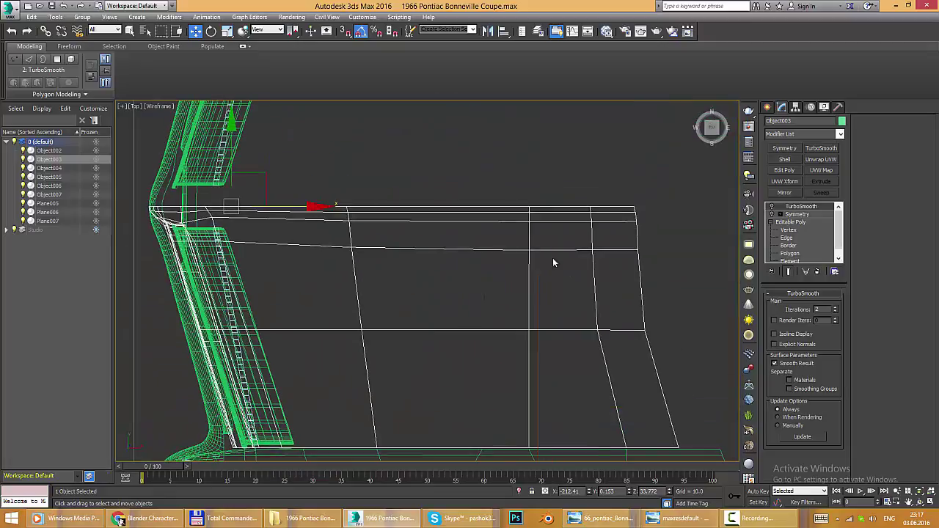
pyautogui.press('1')
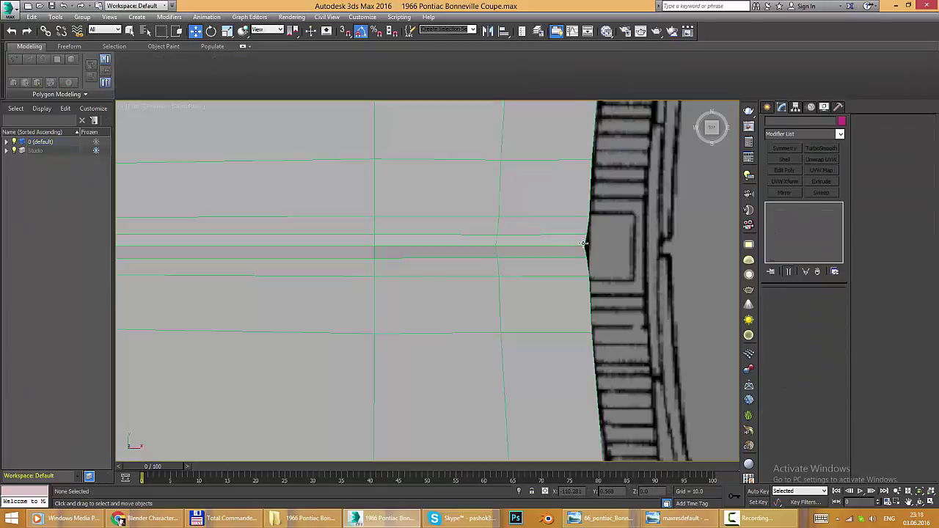
pyautogui.click(584, 244)
pyautogui.press('1')
pyautogui.scroll(3, 599, 242)
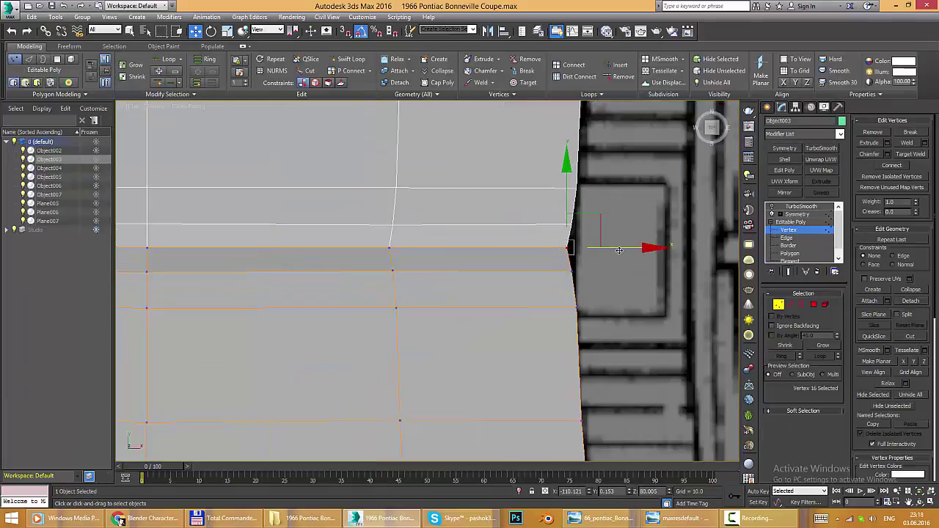
pyautogui.scroll(-3, 632, 272)
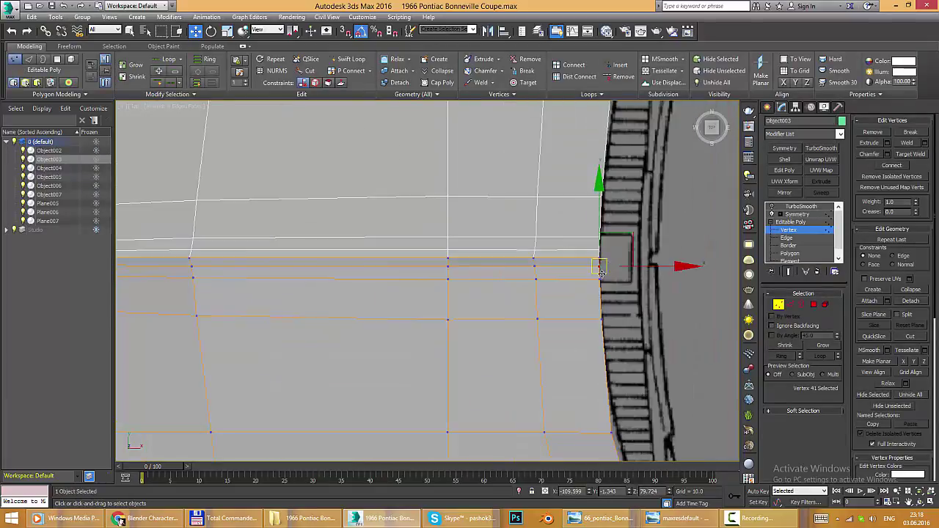
pyautogui.moveTo(632, 272); pyautogui.dragTo(610, 226, button='middle')
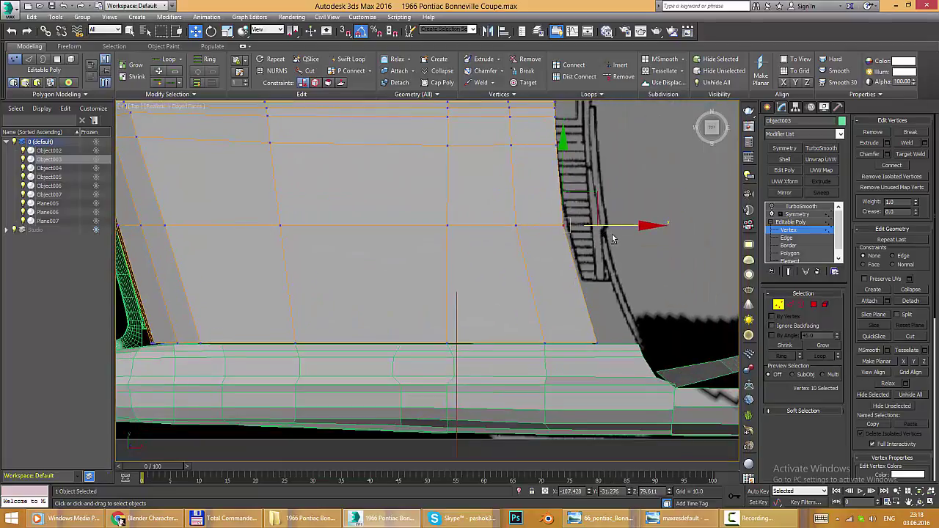
pyautogui.scroll(3, 613, 239)
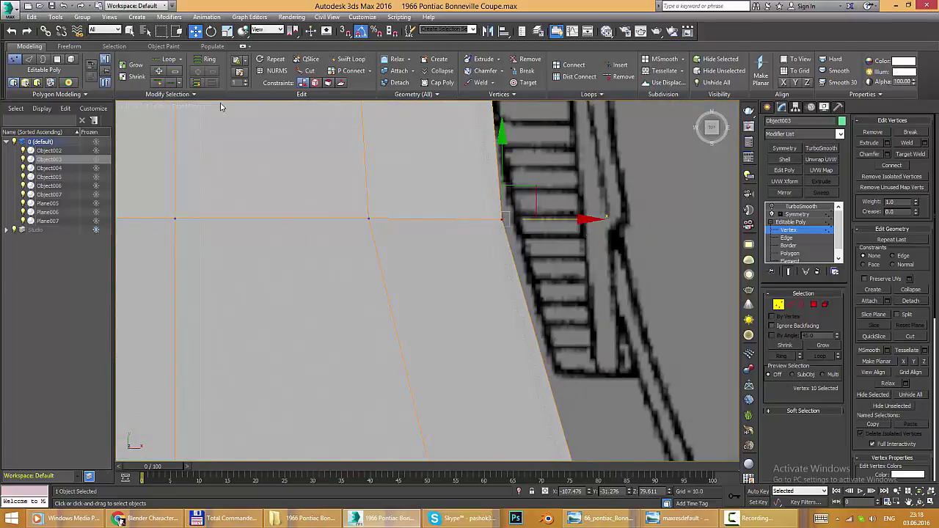
pyautogui.click(184, 108)
pyautogui.click(202, 125)
pyautogui.scroll(-2, 491, 312)
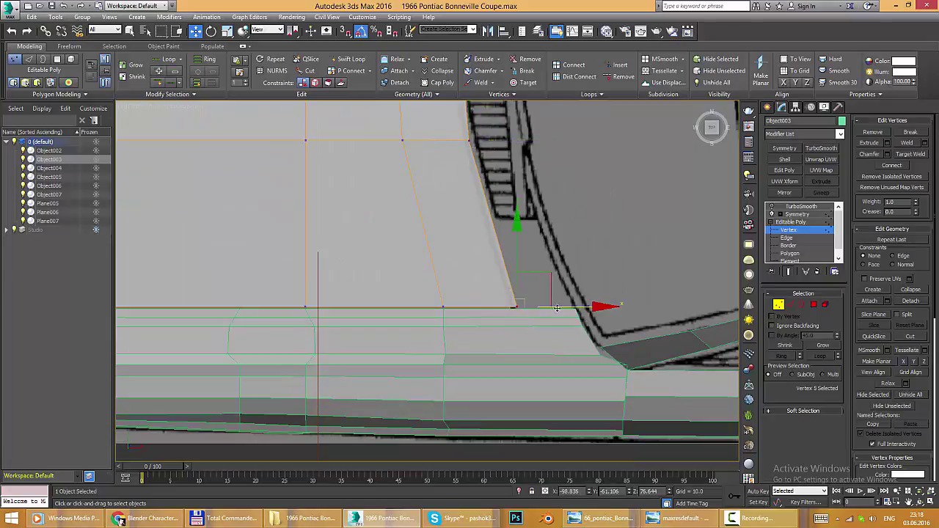
# - In Top view, align the three vertices at the panel's pointed corner with the grille blueprint
pyautogui.press('f')
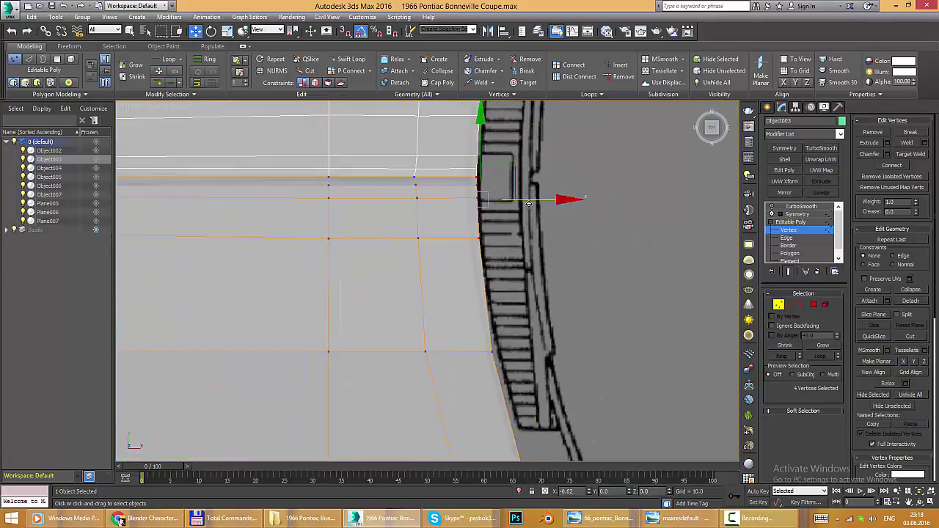
pyautogui.scroll(-2, 525, 206)
pyautogui.scroll(3, 488, 303)
pyautogui.scroll(1, 477, 279)
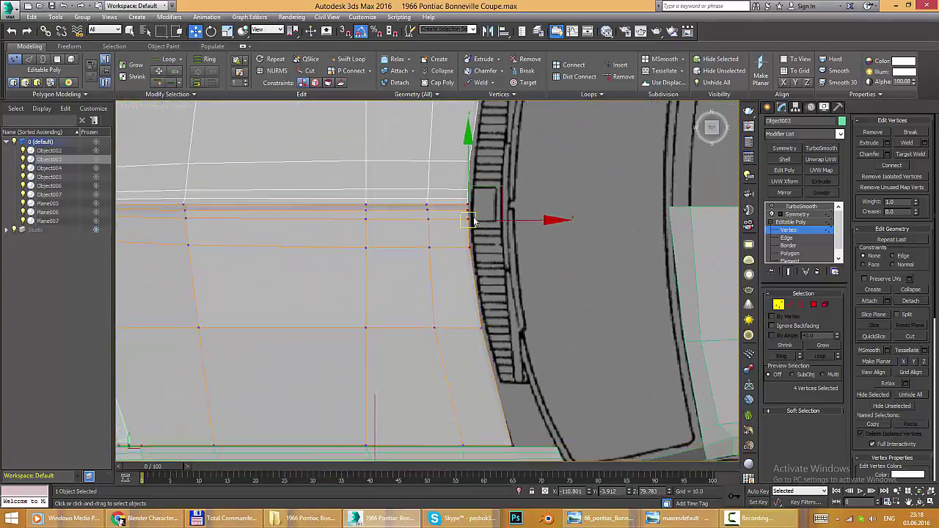
pyautogui.press('2')
pyautogui.press('1')
pyautogui.scroll(-2, 441, 264)
pyautogui.press('t')
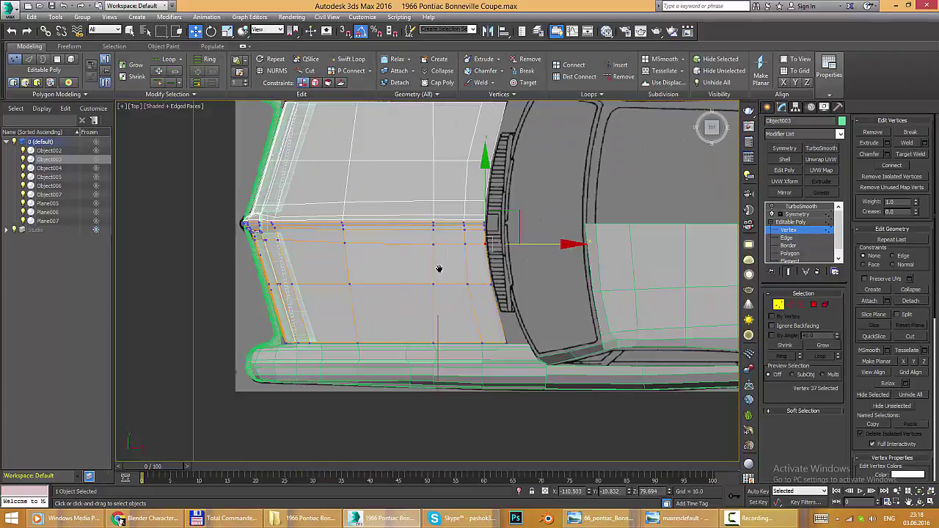
pyautogui.scroll(2, 380, 194)
pyautogui.scroll(2, 379, 194)
pyautogui.click(397, 200)
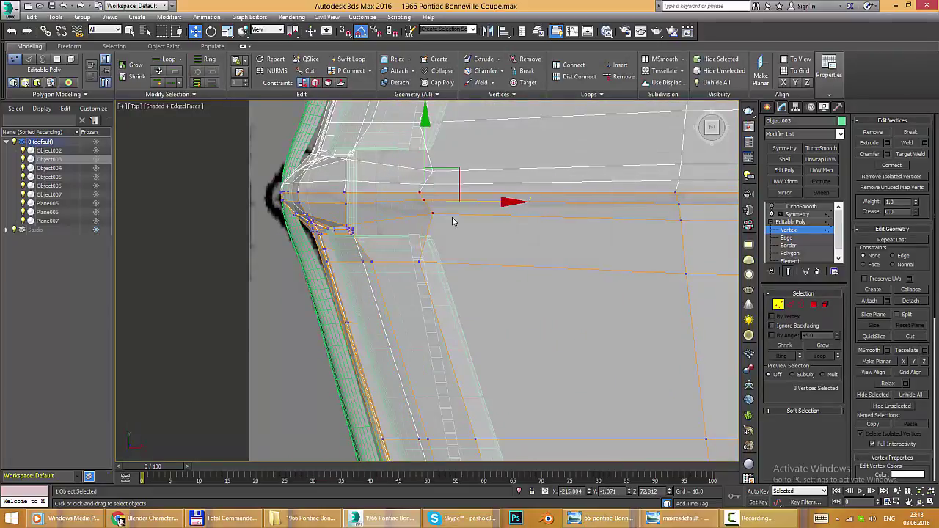
pyautogui.scroll(-1, 477, 253)
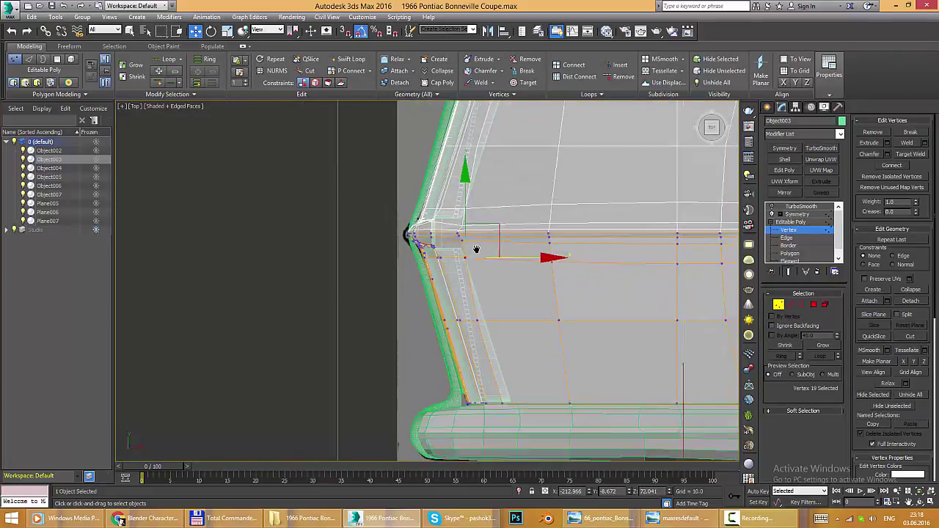
pyautogui.scroll(1, 401, 260)
# - Check the reshaped corner in four-view and angled shaded views against the reference photo
pyautogui.hotkey('alt', 'w')
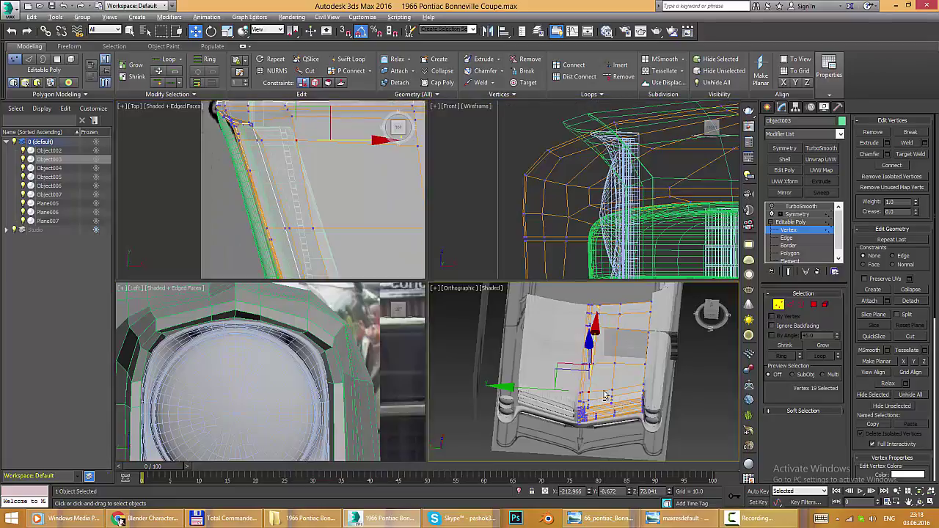
pyautogui.hotkey('alt', 'w')
pyautogui.moveTo(477, 293)
pyautogui.keyDown('alt'); pyautogui.mouseDown(button='middle')
pyautogui.moveTo(399, 292)
pyautogui.moveTo(461, 294)
pyautogui.mouseUp(button='middle'); pyautogui.keyUp('alt')
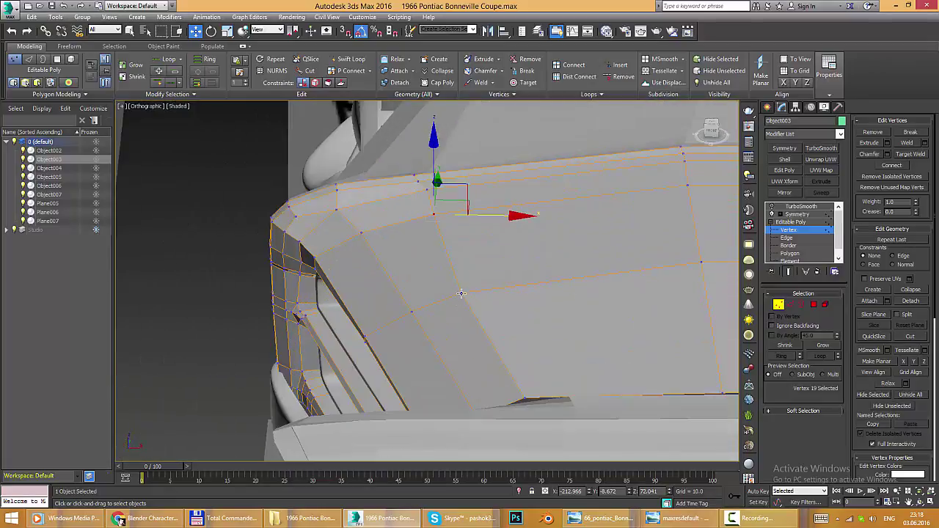
pyautogui.press('2')
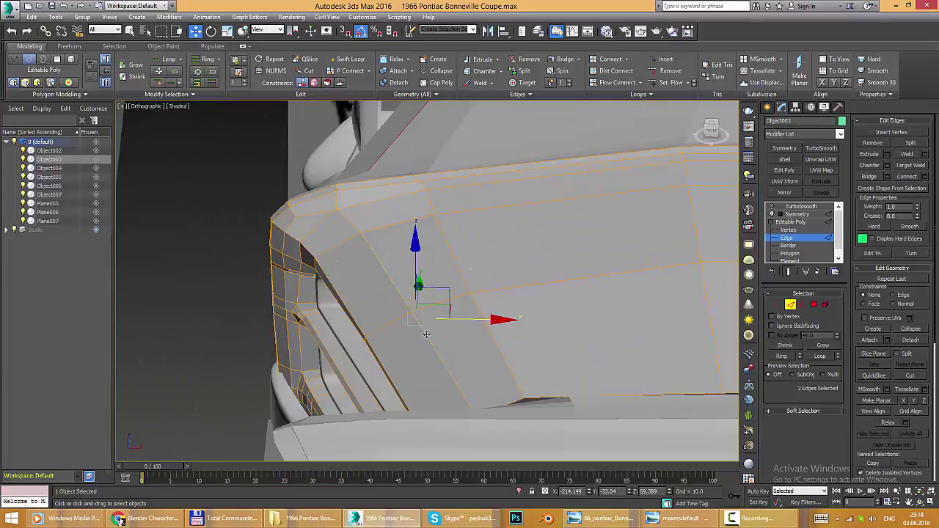
pyautogui.moveTo(482, 322)
pyautogui.keyDown('alt'); pyautogui.mouseDown(button='middle')
pyautogui.moveTo(463, 316)
pyautogui.moveTo(523, 294)
pyautogui.moveTo(300, 293)
pyautogui.moveTo(394, 292)
pyautogui.moveTo(502, 214)
pyautogui.mouseUp(button='middle'); pyautogui.keyUp('alt')
pyautogui.hotkey('alt', 'Tab')
pyautogui.hotkey('alt', 'Tab')
pyautogui.press('1')
pyautogui.hotkey('alt', 'Tab')
pyautogui.hotkey('alt', 'Tab')
pyautogui.hotkey('alt', 'Tab')
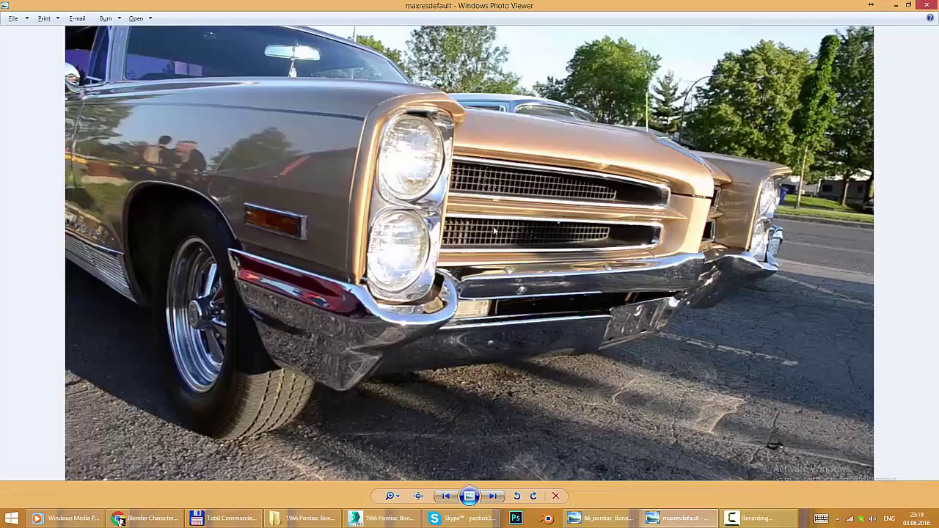
# - Advance two photos to the engine-bay and three-quarter views, then orbit around Object003's vertices
pyautogui.press('Right')
pyautogui.press('Right')
pyautogui.press('Right')
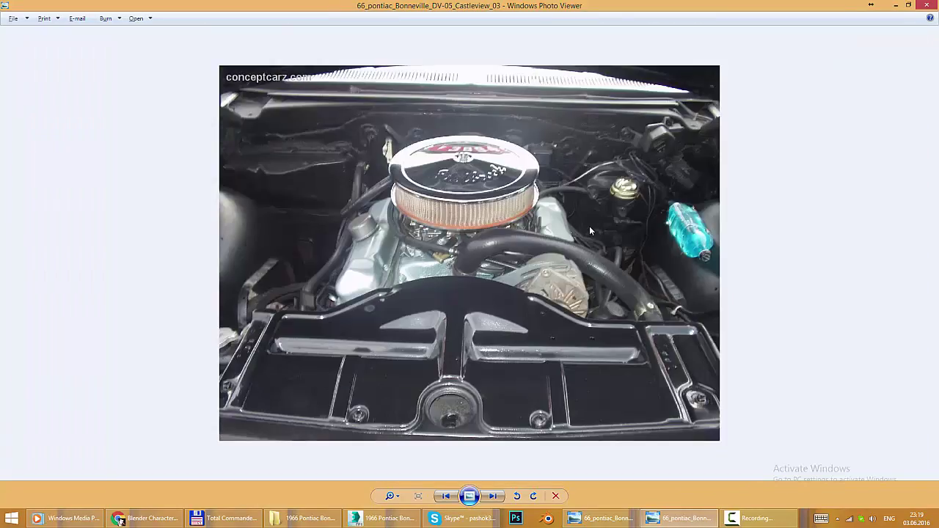
pyautogui.press('Right')
pyautogui.press('Right')
pyautogui.press('Right')
pyautogui.press('Right')
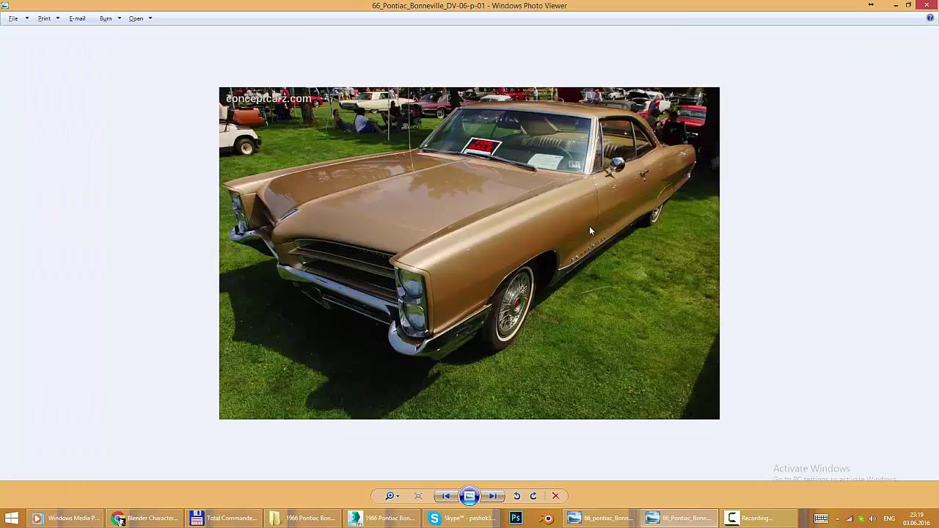
pyautogui.hotkey('alt', 'Tab')
pyautogui.moveTo(590, 231)
pyautogui.keyDown('alt'); pyautogui.mouseDown(button='middle')
pyautogui.moveTo(648, 302)
pyautogui.moveTo(591, 236)
pyautogui.moveTo(514, 245)
pyautogui.mouseUp(button='middle'); pyautogui.keyUp('alt')
pyautogui.hotkey('alt', 'Tab')
pyautogui.hotkey('alt', 'Tab')
# - Pick a single edge on Object003's grille, orbiting from front to higher views
pyautogui.press('2')
pyautogui.scroll(4, 491, 305)
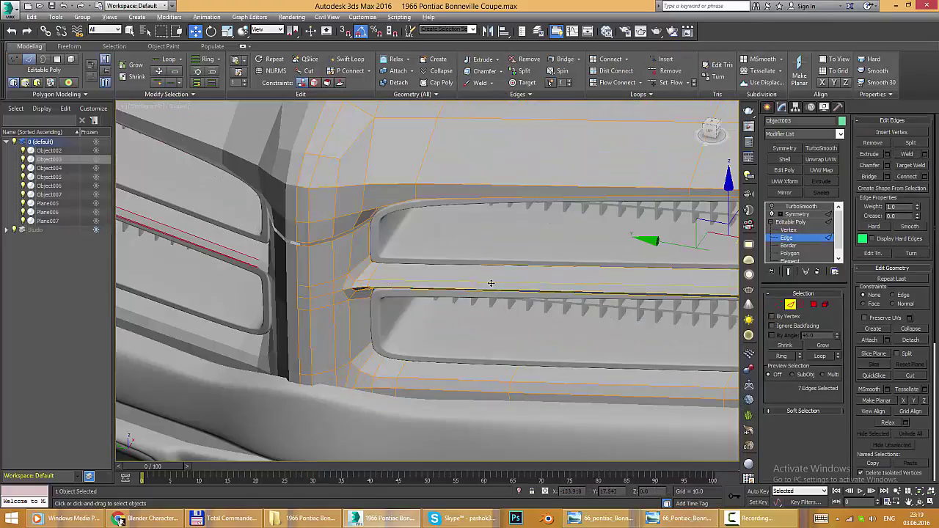
pyautogui.hotkey('alt', 'Tab')
pyautogui.hotkey('alt', 'Tab')
pyautogui.keyDown('alt'); pyautogui.moveTo(483, 279); pyautogui.dragTo(483, 275, button='middle'); pyautogui.keyUp('alt')
pyautogui.press('2')
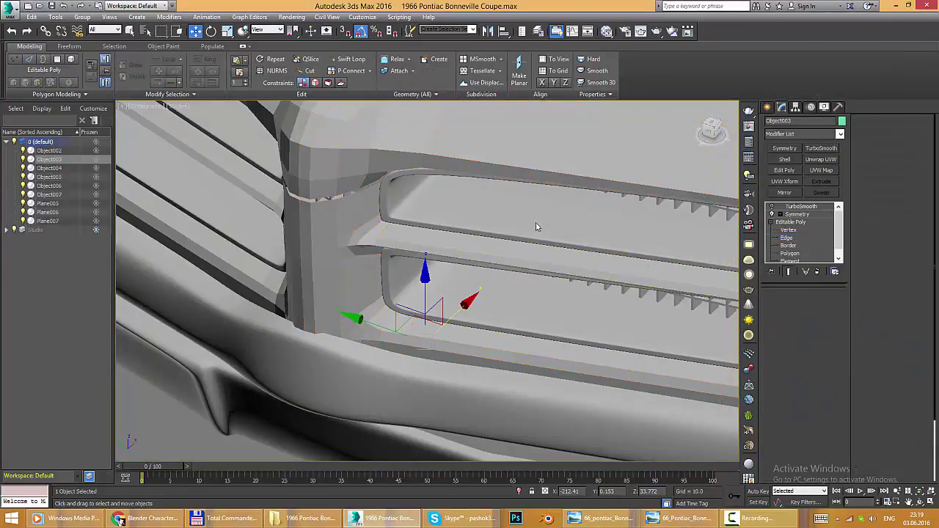
pyautogui.click(536, 227)
pyautogui.click(587, 248)
pyautogui.scroll(-5, 573, 256)
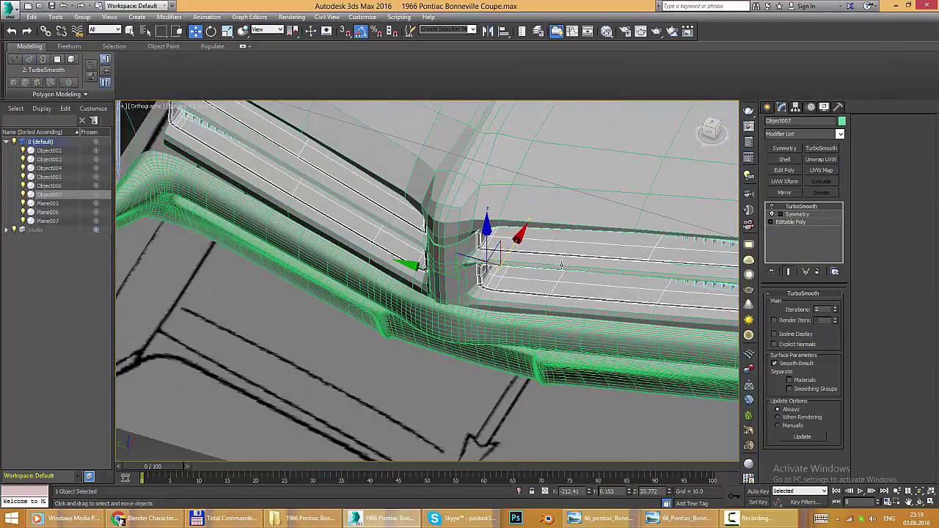
pyautogui.click(789, 239)
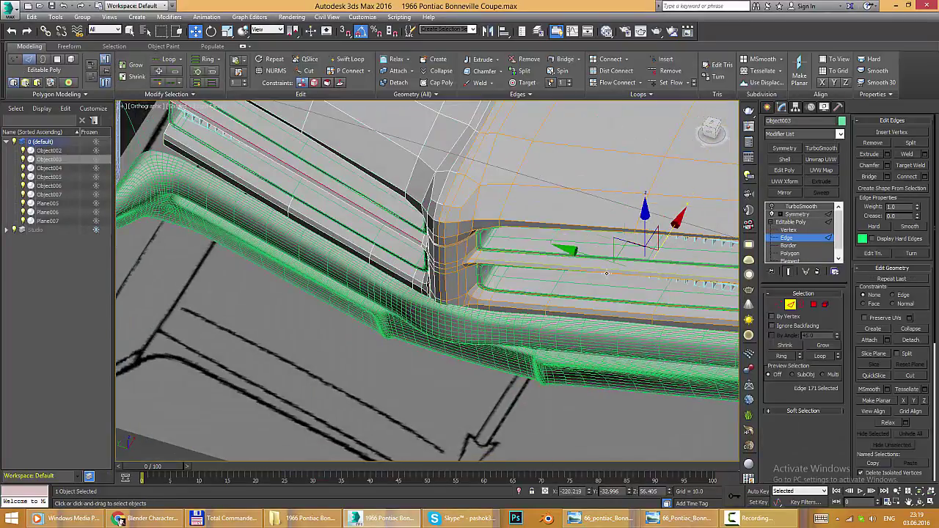
pyautogui.keyDown('alt'); pyautogui.moveTo(440, 293); pyautogui.dragTo(416, 236, button='middle'); pyautogui.keyUp('alt')
pyautogui.click(415, 235)
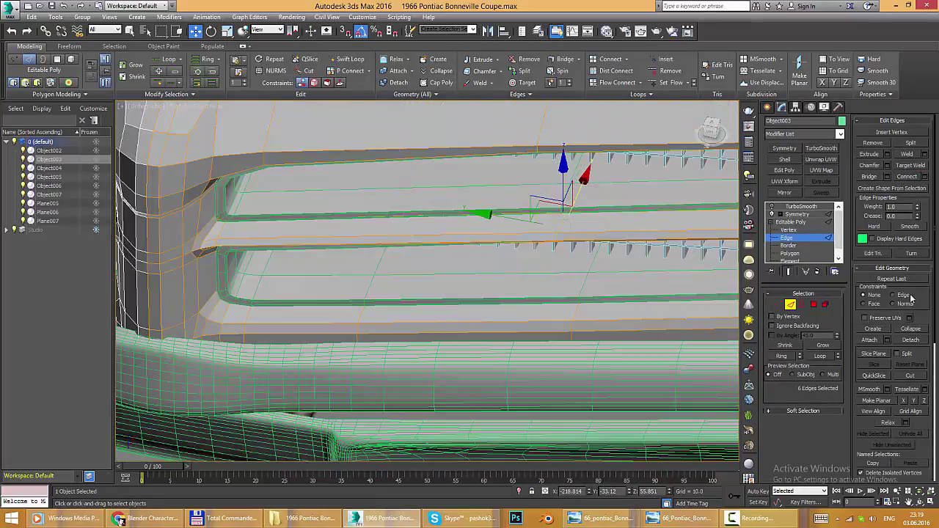
pyautogui.keyDown('alt'); pyautogui.moveTo(440, 235); pyautogui.dragTo(412, 207, button='middle'); pyautogui.keyUp('alt')
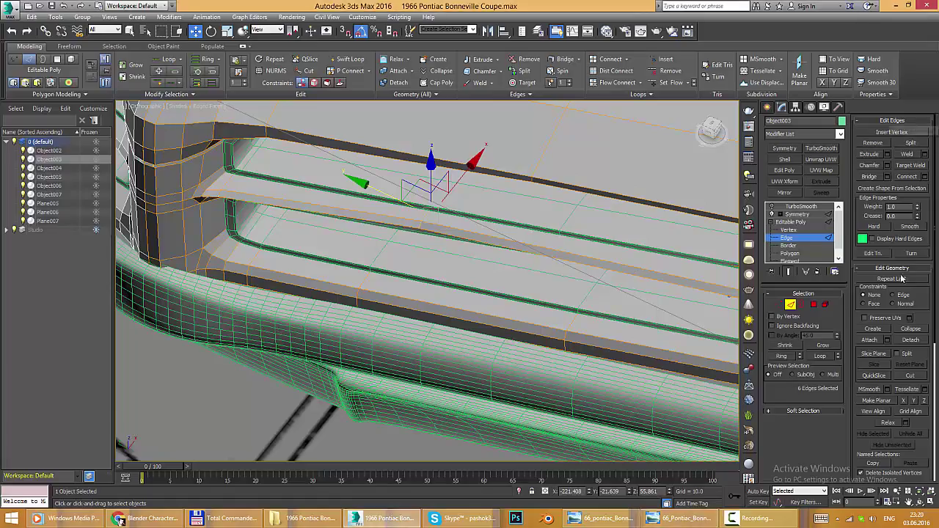
pyautogui.keyDown('alt'); pyautogui.moveTo(342, 180); pyautogui.dragTo(431, 211, button='middle'); pyautogui.keyUp('alt')
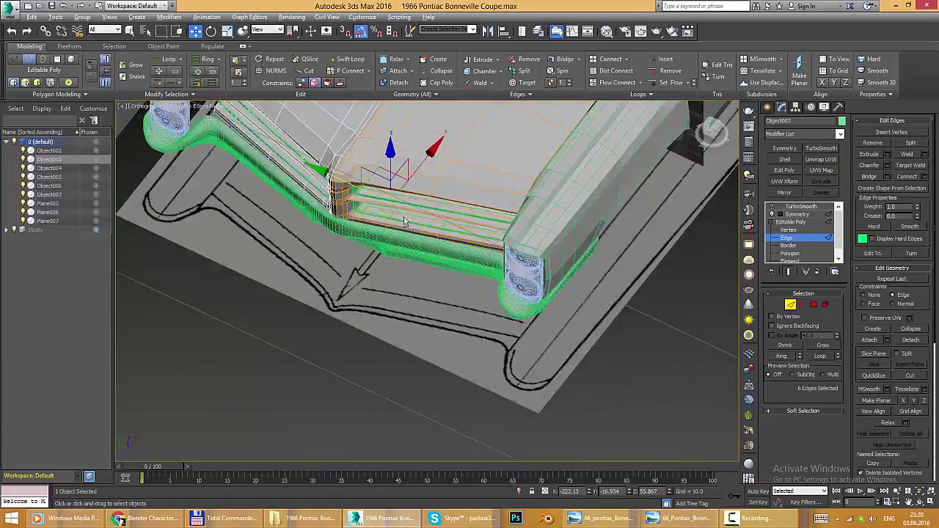
# - Open the grille trim's Editable Poly base mesh and select Object007
pyautogui.press('2')
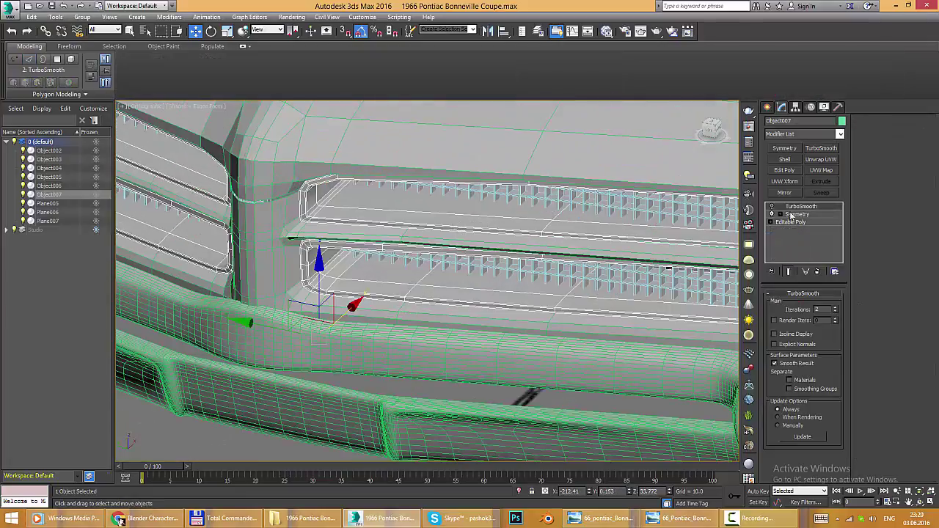
pyautogui.click(792, 221)
pyautogui.press('2')
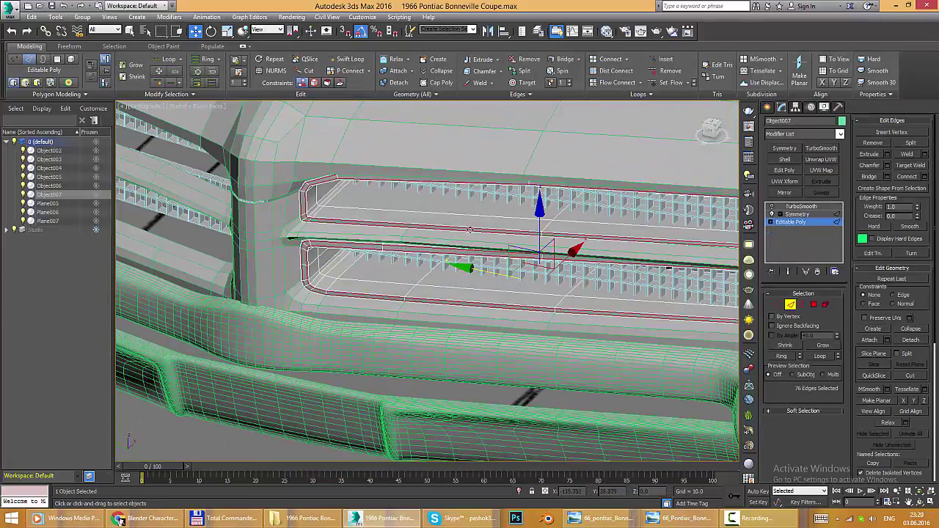
pyautogui.moveTo(556, 203)
pyautogui.keyDown('alt'); pyautogui.mouseDown(button='middle')
pyautogui.moveTo(400, 198)
pyautogui.moveTo(506, 246)
pyautogui.mouseUp(button='middle'); pyautogui.keyUp('alt')
pyautogui.click(512, 247)
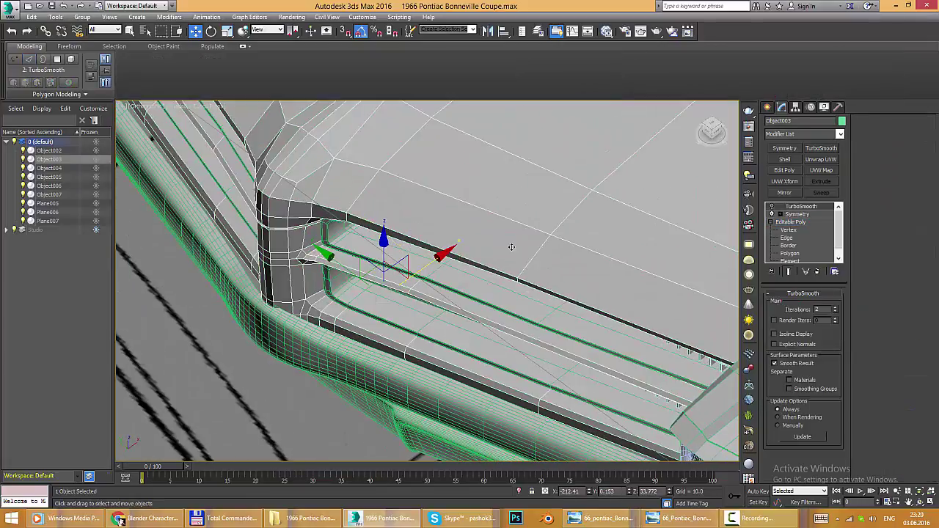
pyautogui.click(469, 282)
pyautogui.keyDown('alt'); pyautogui.moveTo(528, 265); pyautogui.dragTo(508, 293, button='middle'); pyautogui.keyUp('alt')
# - After checking the reference photo, switch Object007 to Vertex level at the grille corner
pyautogui.hotkey('alt', 'Tab')
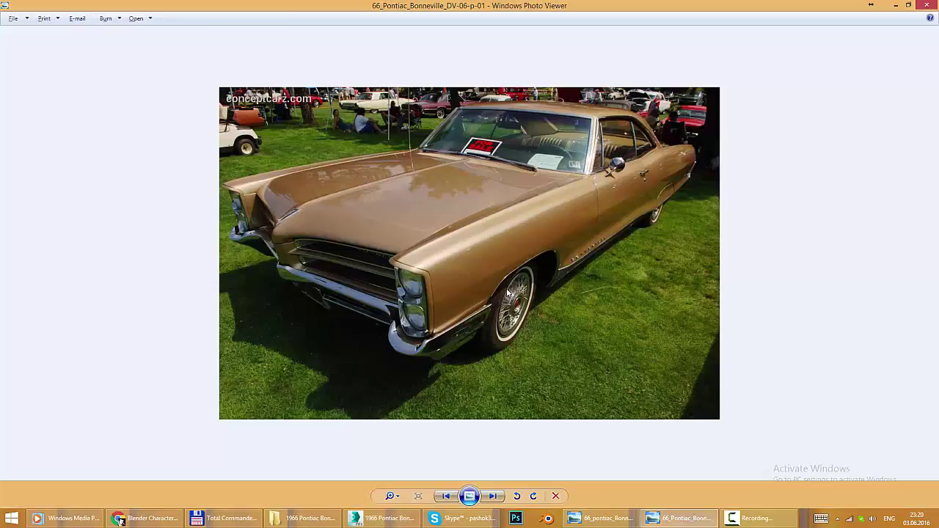
pyautogui.hotkey('alt', 'Tab')
pyautogui.keyDown('alt'); pyautogui.moveTo(450, 283); pyautogui.dragTo(447, 245, button='middle'); pyautogui.keyUp('alt')
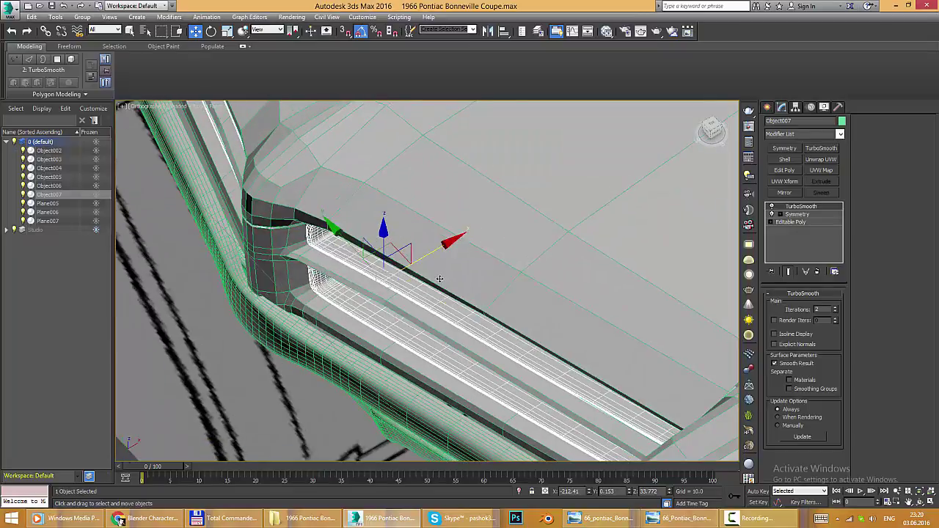
pyautogui.hotkey('alt', 'Tab')
pyautogui.hotkey('alt', 'Tab')
pyautogui.keyDown('alt'); pyautogui.moveTo(382, 242); pyautogui.dragTo(769, 225, button='middle'); pyautogui.keyUp('alt')
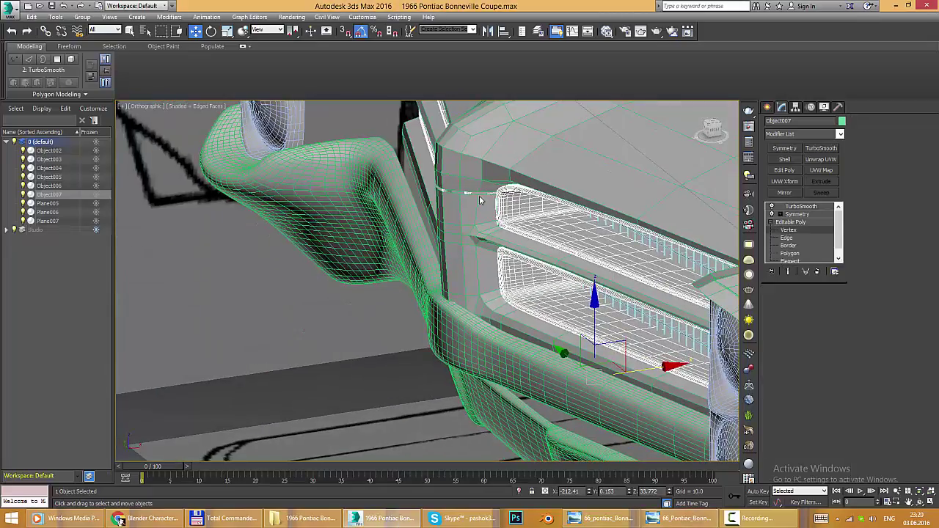
pyautogui.press('1')
pyautogui.moveTo(481, 199)
pyautogui.keyDown('alt'); pyautogui.mouseDown(button='middle')
pyautogui.moveTo(477, 220)
pyautogui.moveTo(589, 287)
pyautogui.mouseUp(button='middle'); pyautogui.keyUp('alt')
pyautogui.scroll(3, 477, 220)
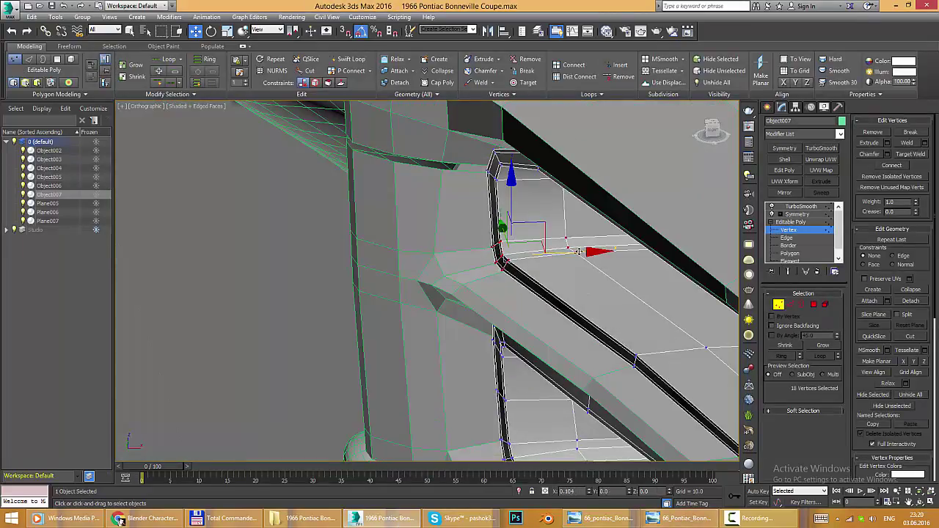
# - In wireframe, region-select vertices along the grille bars and compare with the reference photo
pyautogui.moveTo(711, 349)
pyautogui.keyDown('alt'); pyautogui.mouseDown(button='middle')
pyautogui.moveTo(619, 335)
pyautogui.moveTo(541, 275)
pyautogui.moveTo(492, 275)
pyautogui.moveTo(501, 185)
pyautogui.moveTo(487, 184)
pyautogui.moveTo(478, 193)
pyautogui.moveTo(520, 274)
pyautogui.moveTo(517, 288)
pyautogui.moveTo(511, 262)
pyautogui.mouseUp(button='middle'); pyautogui.keyUp('alt')
pyautogui.press('F3')
pyautogui.press('F3')
pyautogui.moveTo(511, 263); pyautogui.dragTo(475, 290)
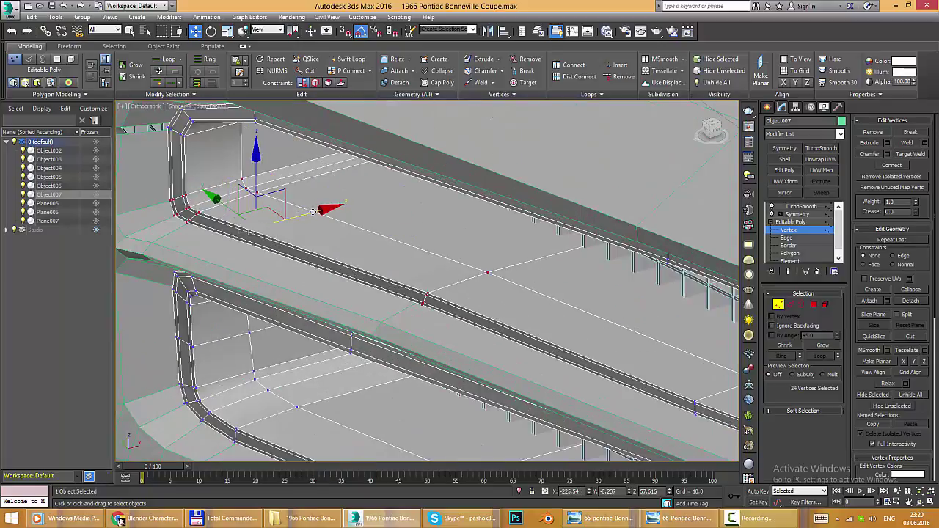
pyautogui.hotkey('alt', 'Tab')
pyautogui.hotkey('alt', 'Tab')
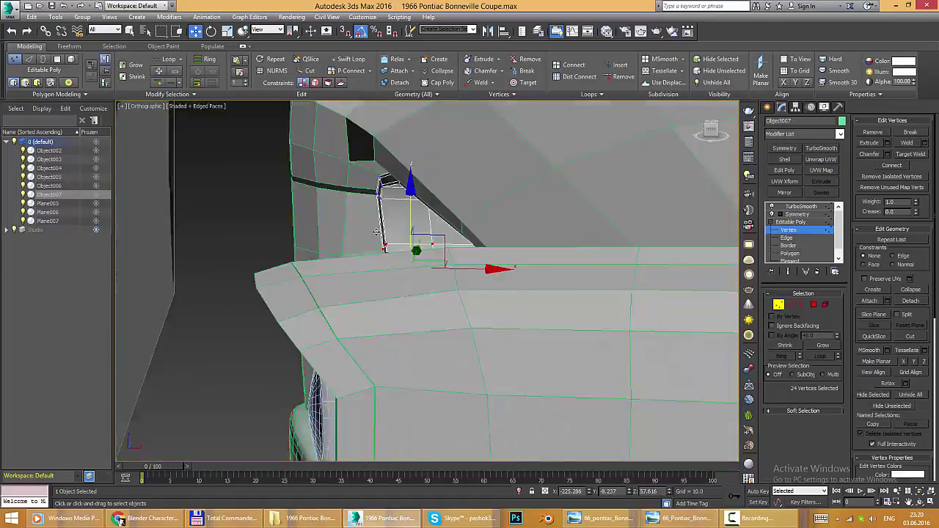
pyautogui.hotkey('alt', 'Tab')
pyautogui.hotkey('alt', 'Tab')
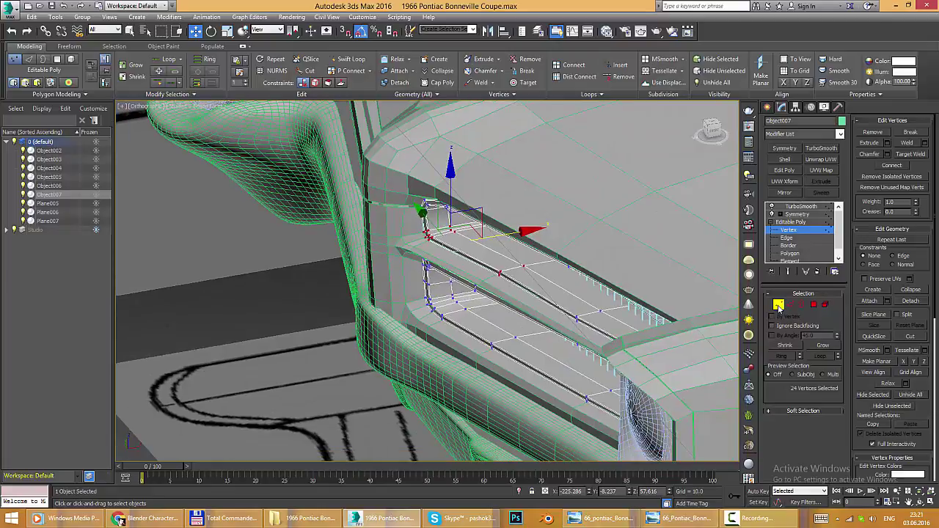
# - Switch Object007 to Edge level and set Edit Geometry constraints to Edge
pyautogui.press('1')
pyautogui.keyDown('alt'); pyautogui.moveTo(431, 289); pyautogui.dragTo(521, 314, button='middle'); pyautogui.keyUp('alt')
pyautogui.press('2')
pyautogui.keyDown('alt'); pyautogui.moveTo(557, 347); pyautogui.dragTo(623, 324, button='middle'); pyautogui.keyUp('alt')
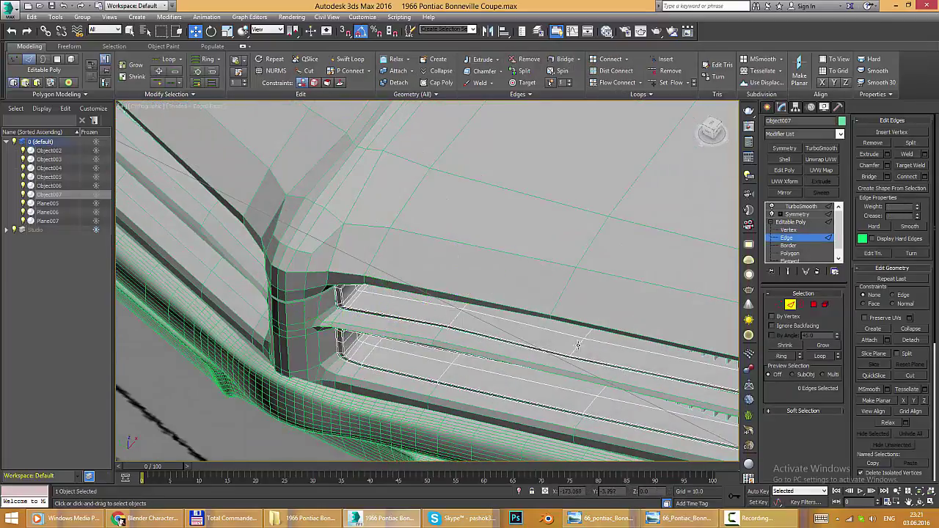
pyautogui.click(893, 296)
pyautogui.keyDown('alt'); pyautogui.moveTo(441, 294); pyautogui.dragTo(474, 301, button='middle'); pyautogui.keyUp('alt')
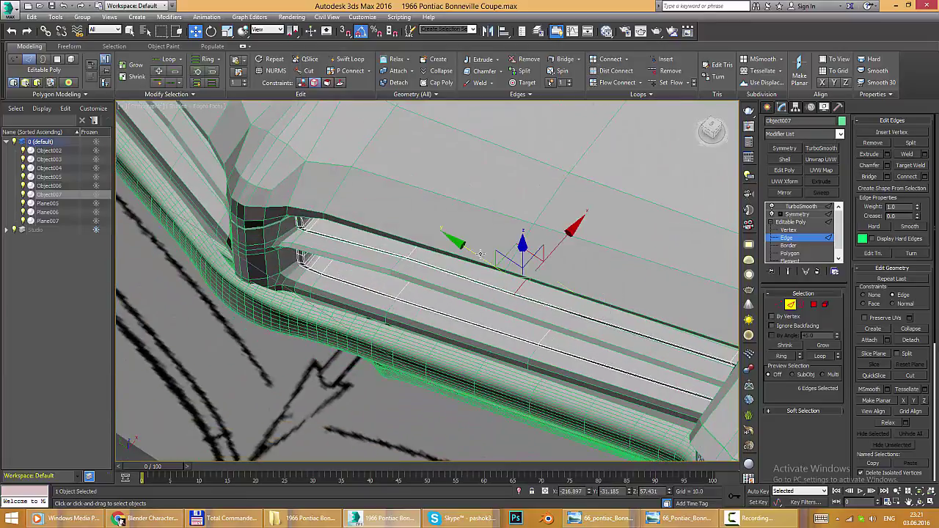
pyautogui.moveTo(513, 265)
pyautogui.keyDown('alt'); pyautogui.mouseDown(button='middle')
pyautogui.moveTo(528, 276)
pyautogui.moveTo(451, 287)
pyautogui.moveTo(460, 287)
pyautogui.mouseUp(button='middle'); pyautogui.keyUp('alt')
pyautogui.hotkey('alt', 'Tab')
pyautogui.hotkey('alt', 'Tab')
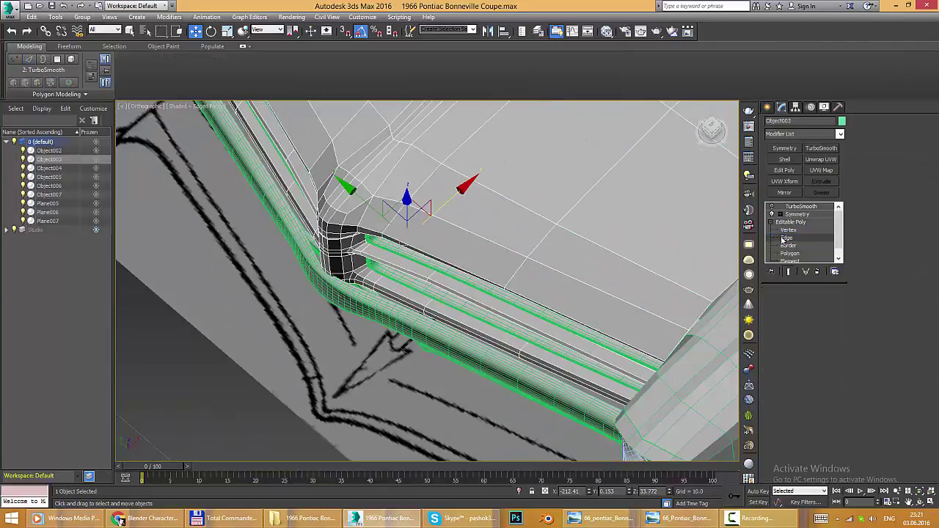
pyautogui.click(785, 238)
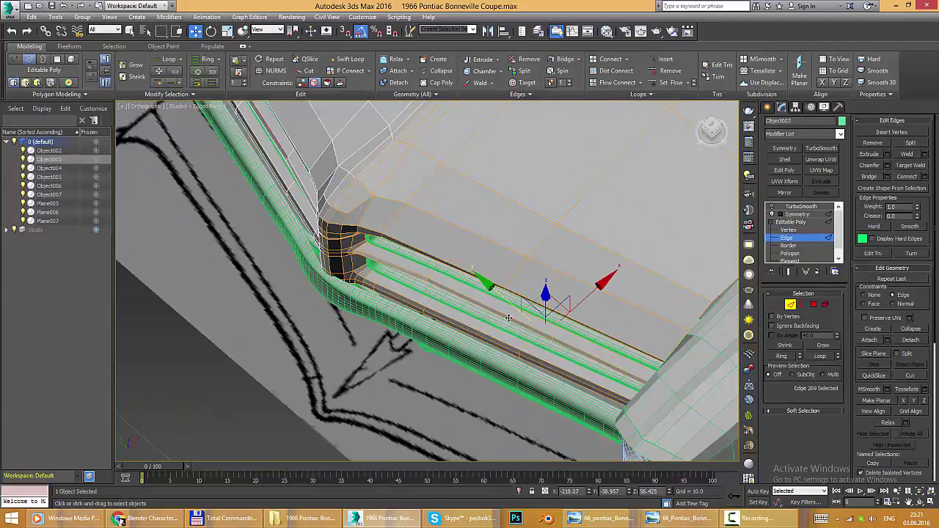
pyautogui.moveTo(506, 321)
pyautogui.keyDown('alt'); pyautogui.mouseDown(button='middle')
pyautogui.moveTo(631, 285)
pyautogui.moveTo(514, 294)
pyautogui.mouseUp(button='middle'); pyautogui.keyUp('alt')
pyautogui.scroll(-3, 514, 293)
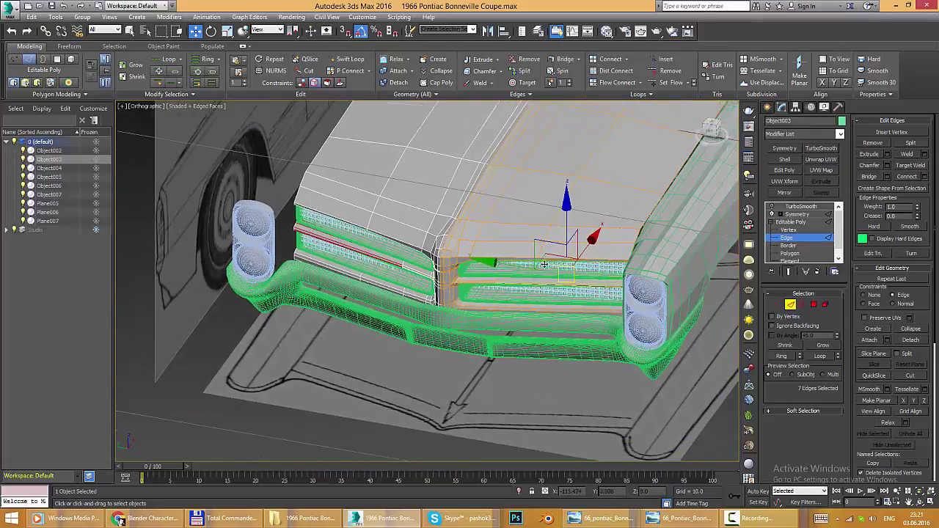
pyautogui.scroll(5, 411, 288)
pyautogui.keyDown('alt'); pyautogui.moveTo(411, 289); pyautogui.dragTo(430, 289, button='middle'); pyautogui.keyUp('alt')
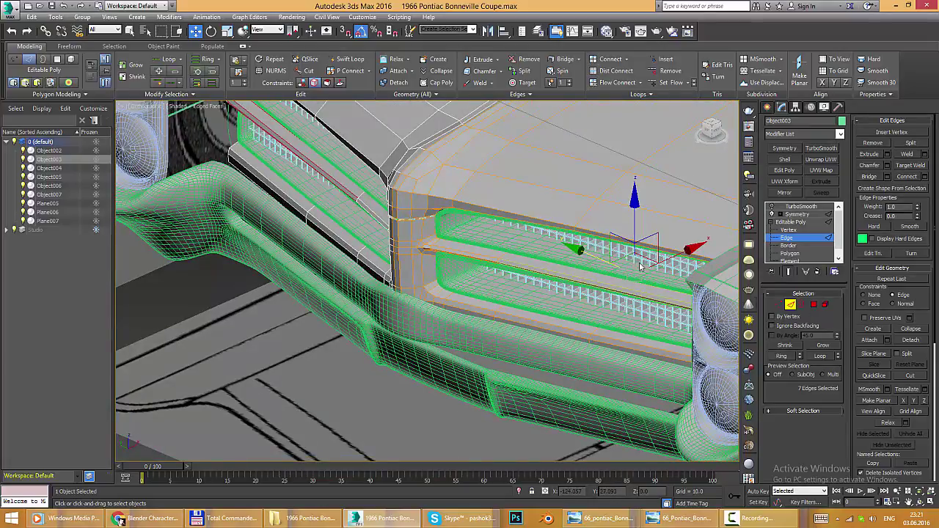
pyautogui.keyDown('alt'); pyautogui.moveTo(640, 266); pyautogui.dragTo(694, 249, button='middle'); pyautogui.keyUp('alt')
pyautogui.scroll(4, 693, 249)
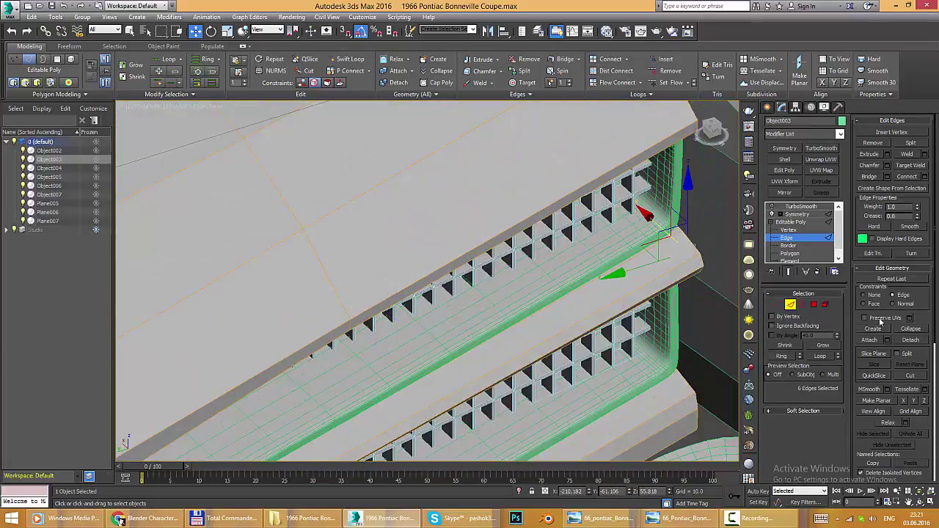
pyautogui.scroll(-3, 652, 220)
pyautogui.keyDown('alt'); pyautogui.moveTo(652, 220); pyautogui.dragTo(534, 267, button='middle'); pyautogui.keyUp('alt')
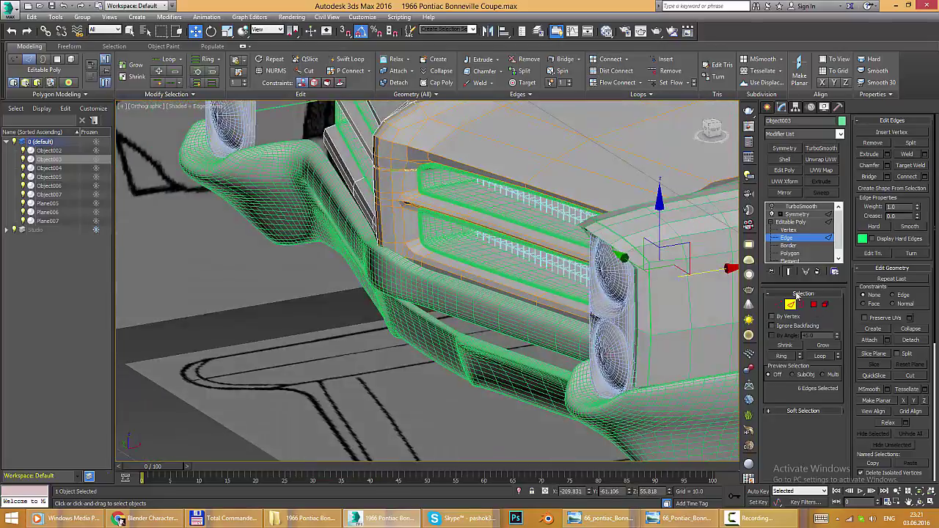
pyautogui.press('2')
pyautogui.press('F4')
pyautogui.moveTo(732, 303)
pyautogui.keyDown('alt'); pyautogui.mouseDown(button='middle')
pyautogui.moveTo(458, 232)
pyautogui.moveTo(552, 274)
pyautogui.mouseUp(button='middle'); pyautogui.keyUp('alt')
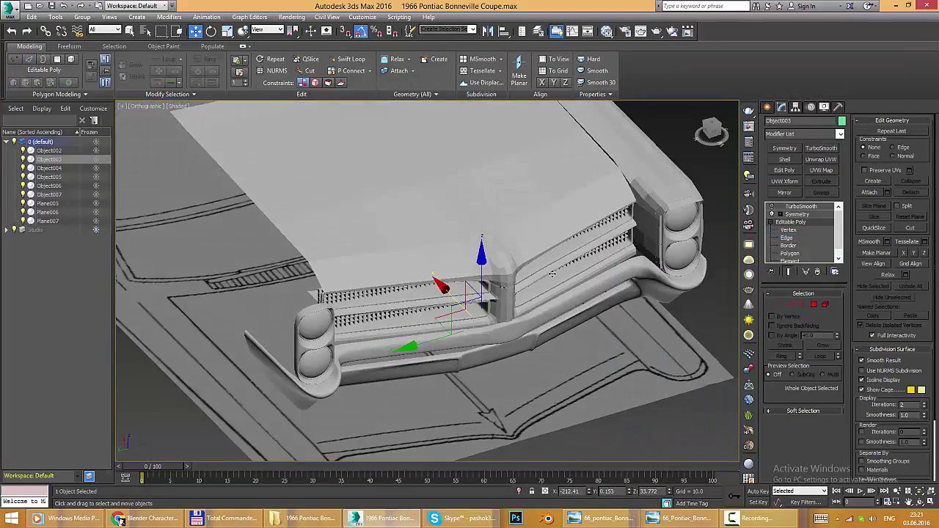
pyautogui.hotkey('alt', 'Tab')
pyautogui.moveTo(469, 259)
pyautogui.keyDown('alt'); pyautogui.mouseDown(button='middle')
pyautogui.moveTo(533, 241)
pyautogui.moveTo(593, 256)
pyautogui.moveTo(515, 257)
pyautogui.moveTo(484, 242)
pyautogui.mouseUp(button='middle'); pyautogui.keyUp('alt')
pyautogui.click(593, 256)
pyautogui.hotkey('alt', 'w')
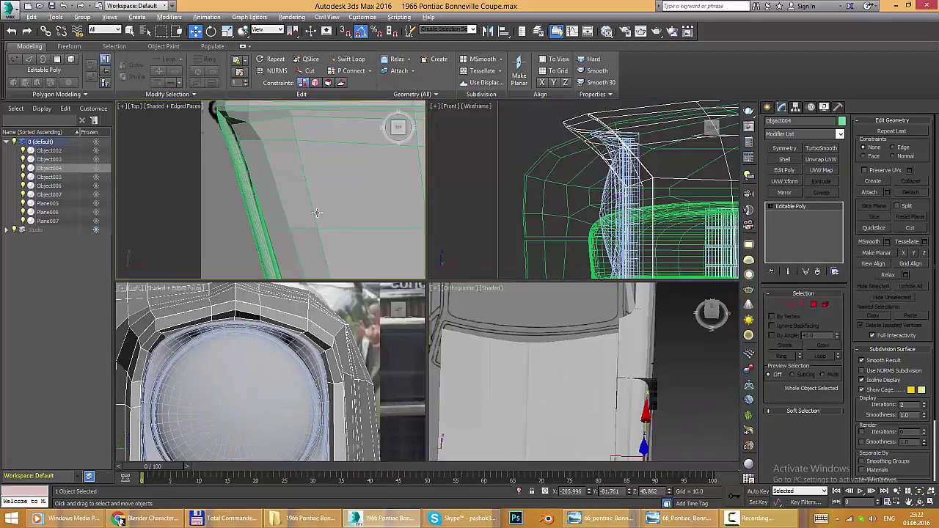
pyautogui.hotkey('alt', 'w')
pyautogui.click(467, 241)
pyautogui.scroll(5, 425, 262)
pyautogui.click(788, 239)
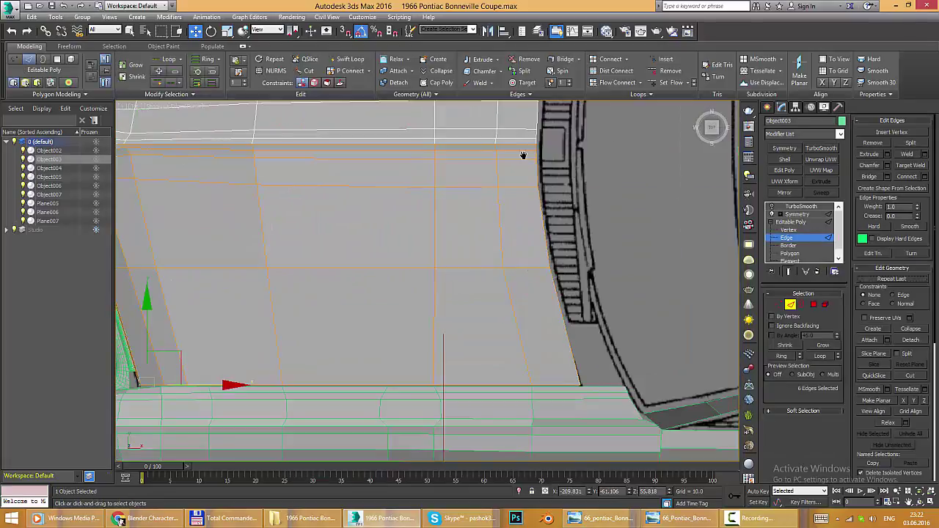
pyautogui.click(659, 519)
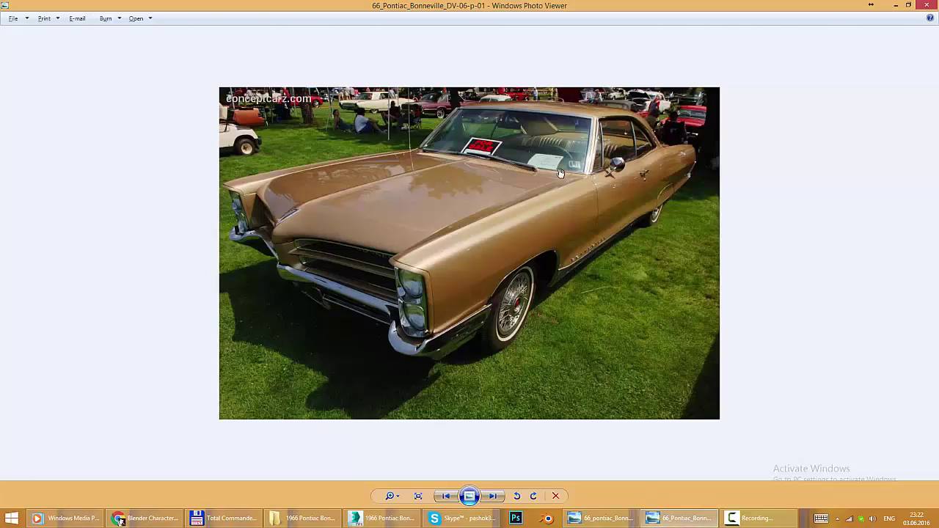
pyautogui.scroll(3, 561, 174)
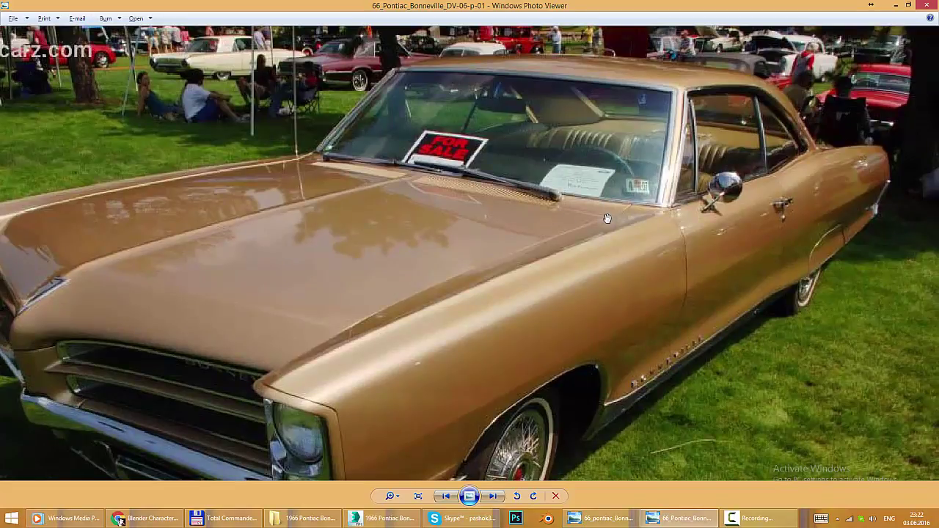
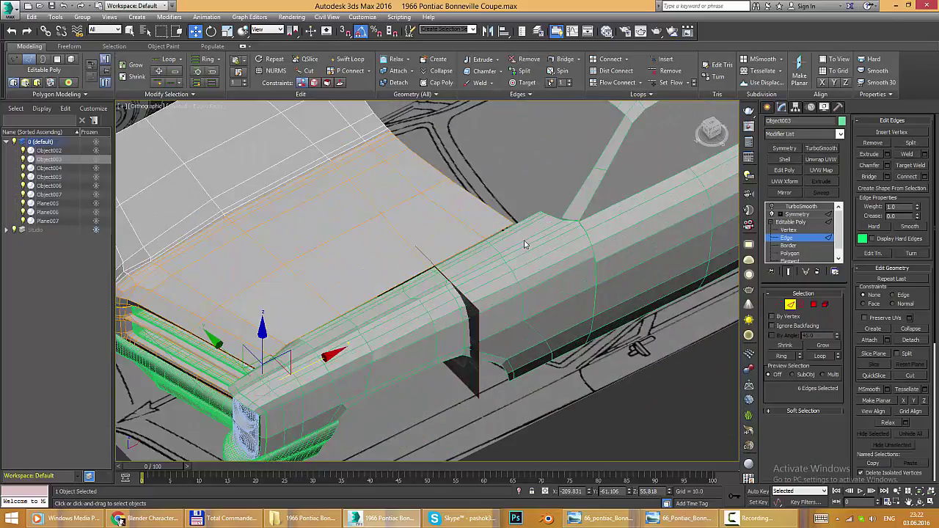
# - Convert the curved rim's edge selection to polygons and detach them as Object008
pyautogui.hotkey('alt', 'Tab')
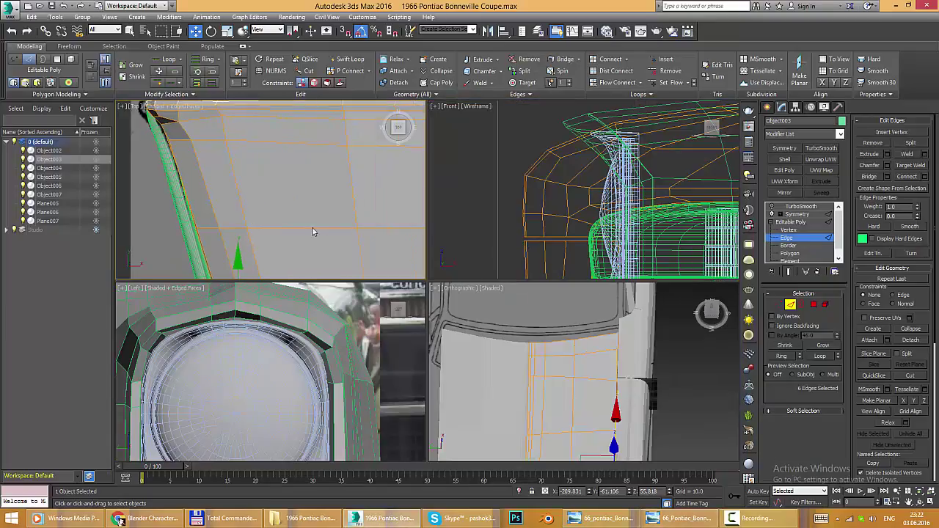
pyautogui.hotkey('alt', 'w')
pyautogui.keyDown('alt'); pyautogui.moveTo(312, 231); pyautogui.dragTo(553, 251, button='middle'); pyautogui.keyUp('alt')
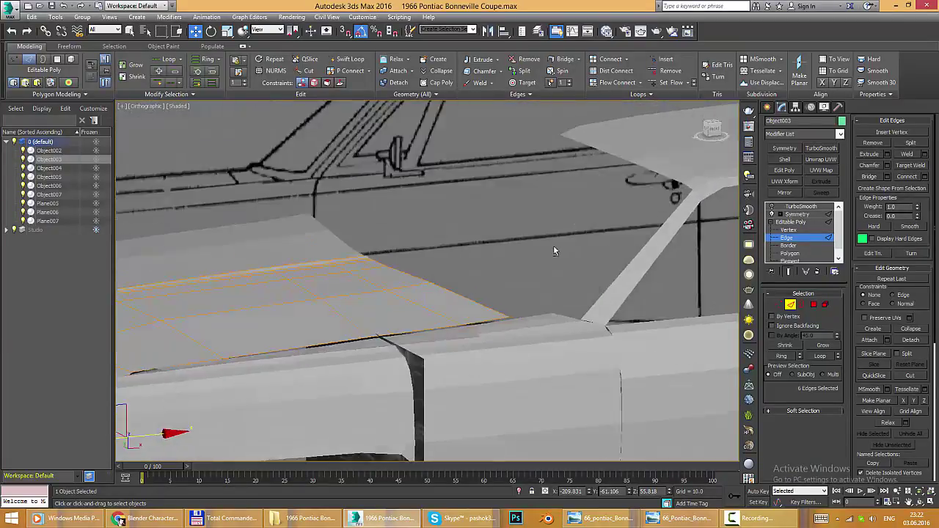
pyautogui.hotkey('alt', 'Tab')
pyautogui.hotkey('alt', 'Tab')
pyautogui.moveTo(557, 300)
pyautogui.keyDown('alt'); pyautogui.mouseDown(button='middle')
pyautogui.moveTo(568, 319)
pyautogui.moveTo(410, 224)
pyautogui.mouseUp(button='middle'); pyautogui.keyUp('alt')
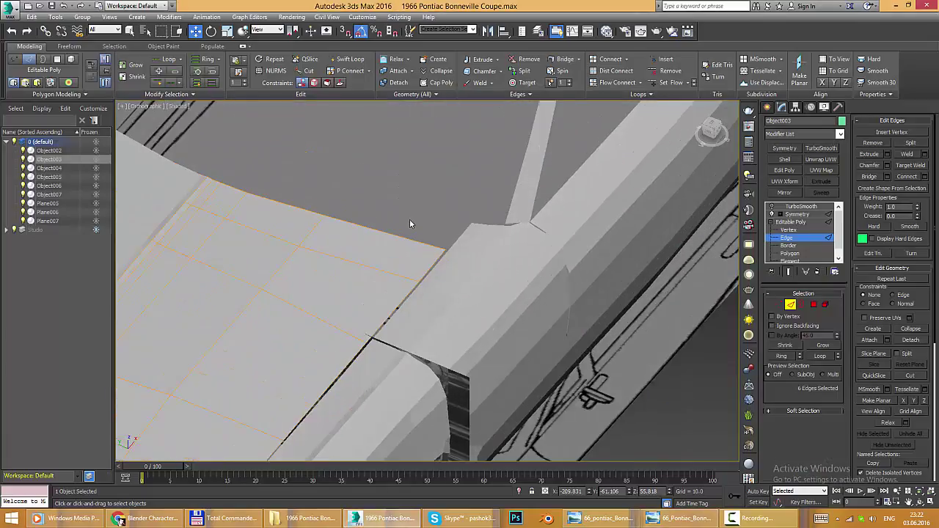
pyautogui.hotkey('alt', 'w')
pyautogui.moveTo(520, 257); pyautogui.dragTo(446, 291, button='middle')
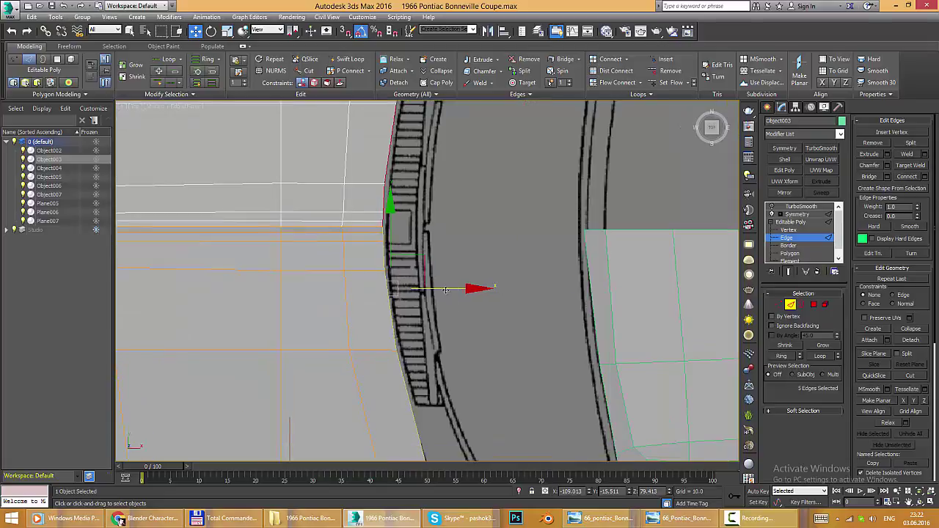
pyautogui.moveTo(447, 290); pyautogui.dragTo(479, 291)
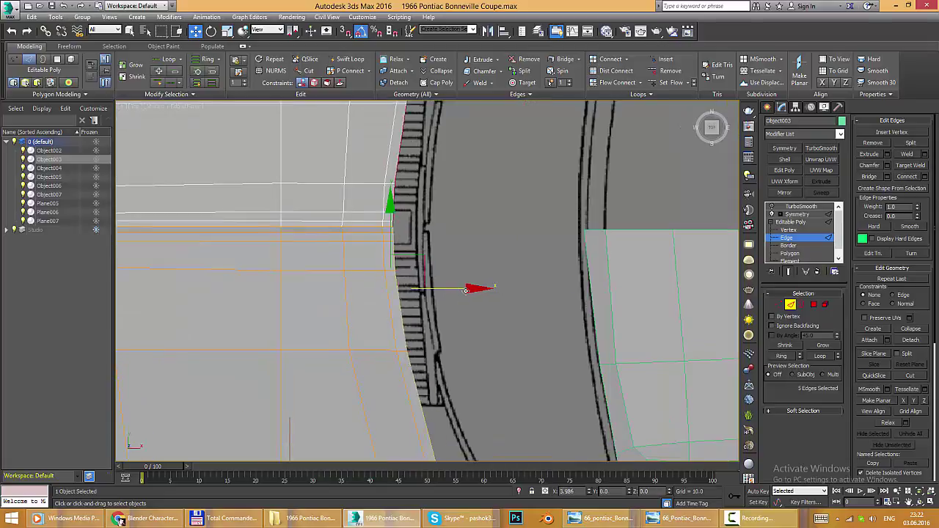
pyautogui.keyDown('ctrl'); pyautogui.click(814, 306); pyautogui.keyUp('ctrl')
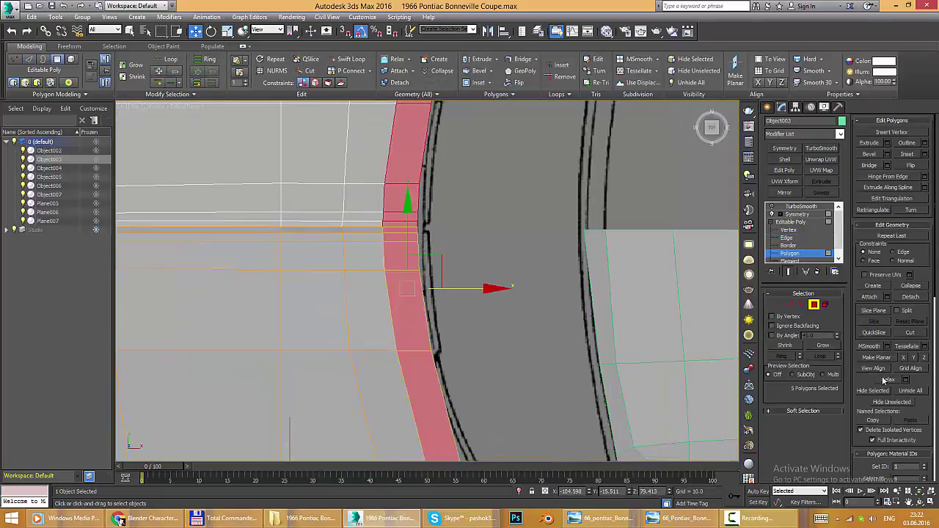
pyautogui.click(910, 296)
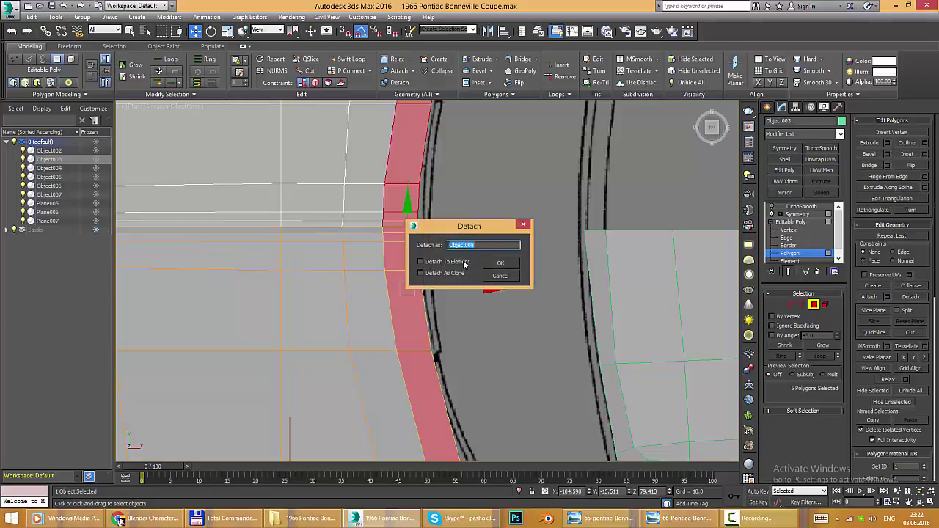
pyautogui.click(501, 264)
pyautogui.click(411, 243)
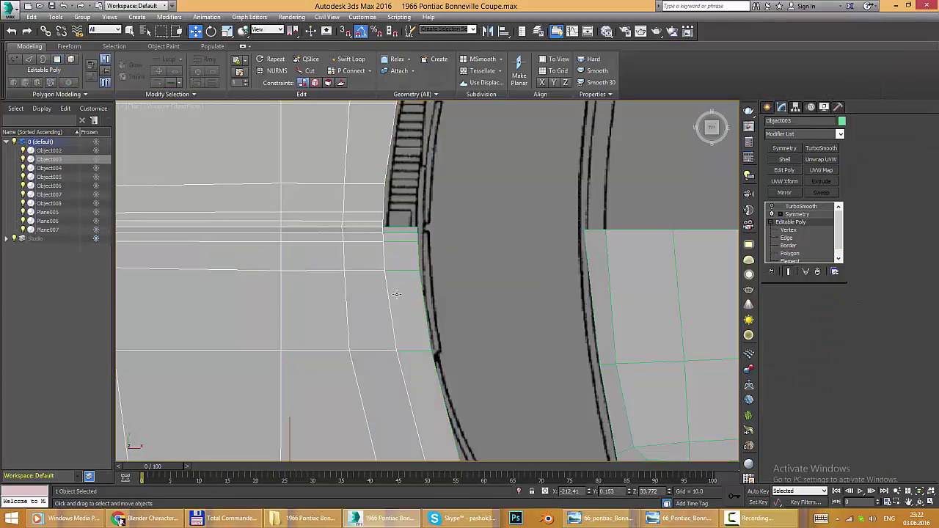
# - Select the edge loop along the side of the detached strip
pyautogui.press('2')
pyautogui.doubleClick(397, 264)
pyautogui.scroll(2, 413, 234)
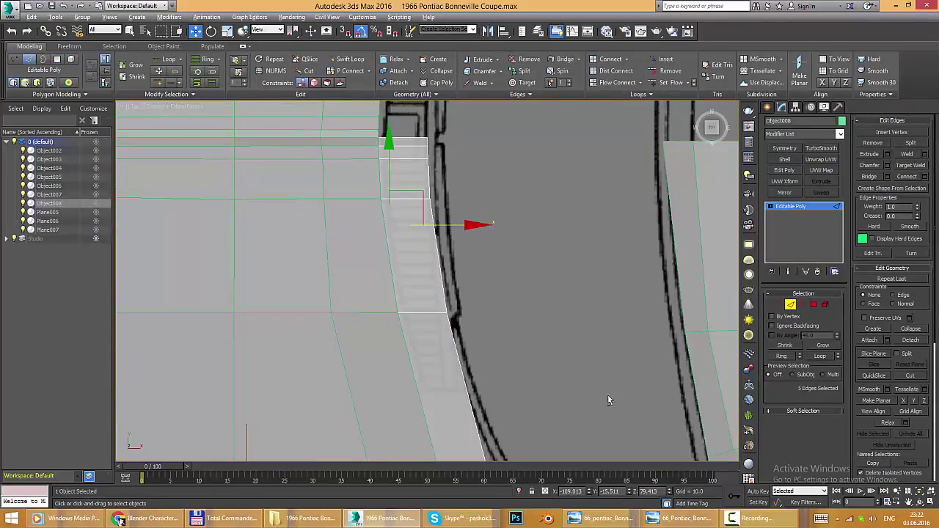
pyautogui.scroll(3, 422, 194)
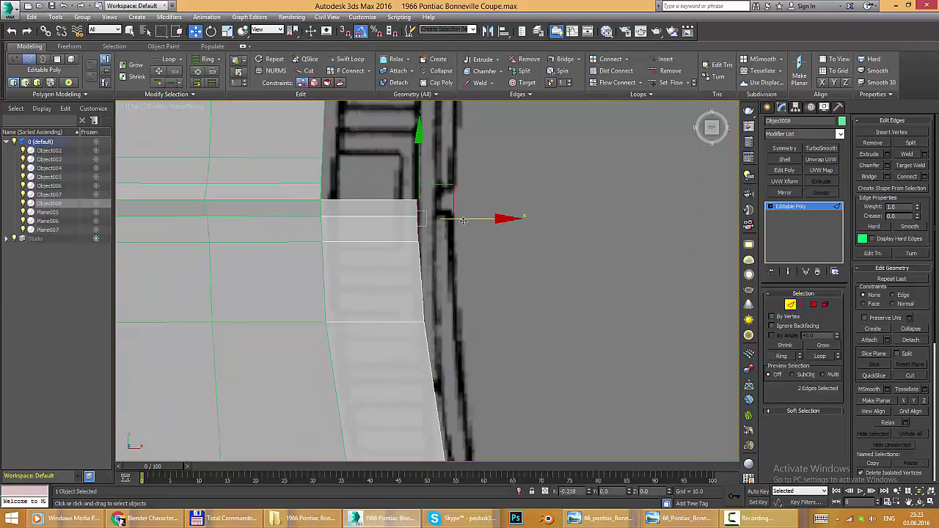
pyautogui.scroll(-3, 464, 238)
pyautogui.scroll(2, 475, 286)
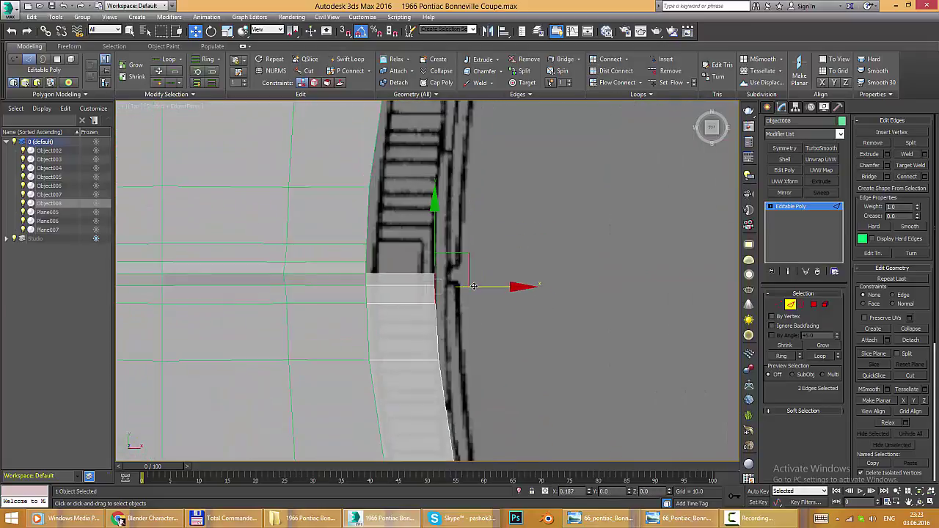
pyautogui.scroll(2, 475, 287)
# - Move the strip's edge vertices onto the blueprint outline
pyautogui.press('1')
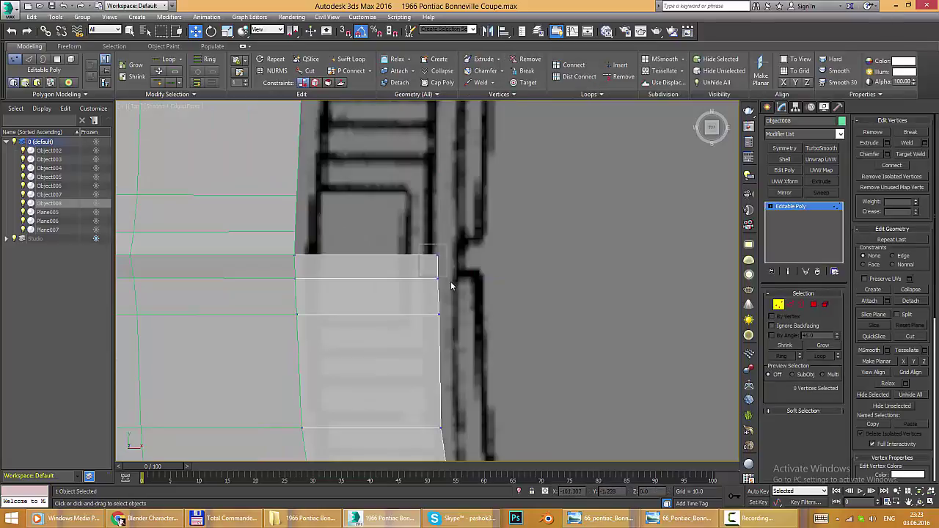
pyautogui.scroll(-2, 493, 267)
pyautogui.click(472, 298)
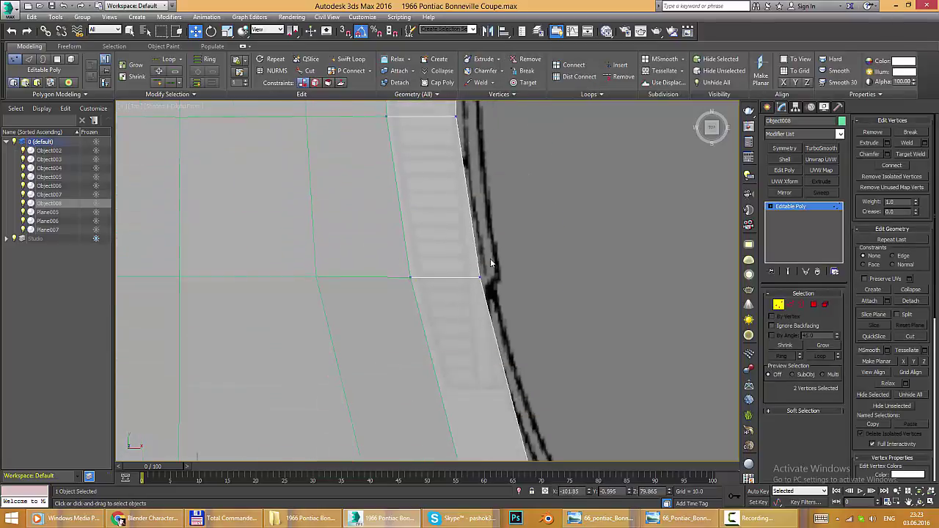
pyautogui.scroll(3, 484, 279)
pyautogui.moveTo(493, 242); pyautogui.dragTo(489, 234)
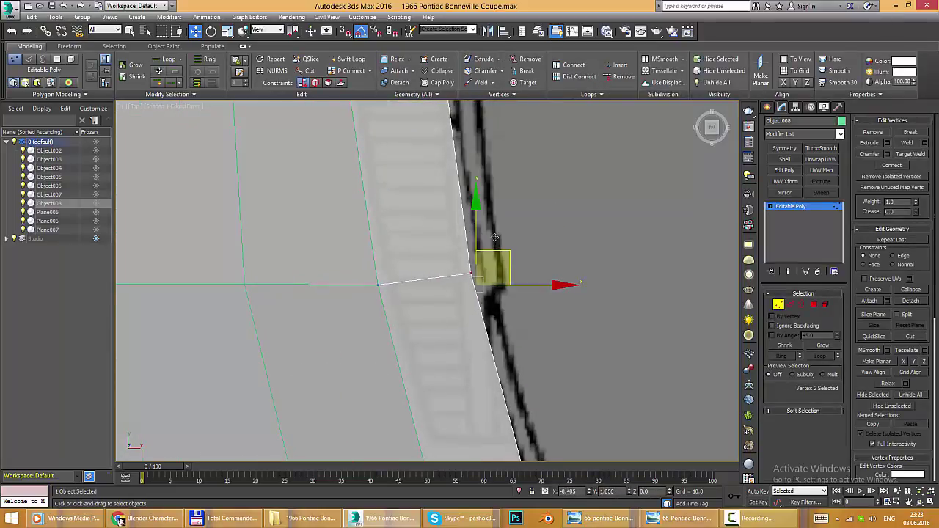
pyautogui.scroll(-2, 495, 237)
pyautogui.scroll(2, 495, 237)
pyautogui.click(517, 303)
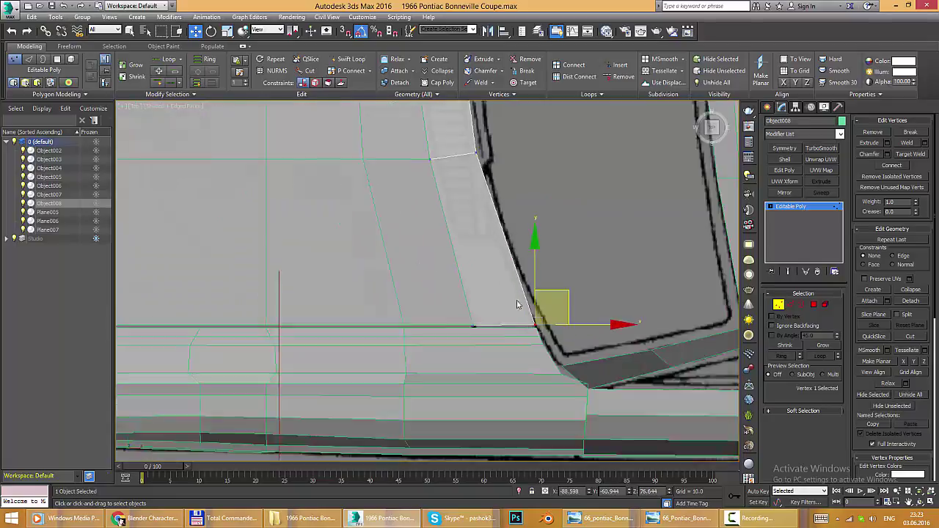
pyautogui.moveTo(518, 304); pyautogui.dragTo(526, 376, button='middle')
# - Connect the two selected edges with a new edge across the strip
pyautogui.press('2')
pyautogui.click(907, 177)
pyautogui.scroll(2, 411, 293)
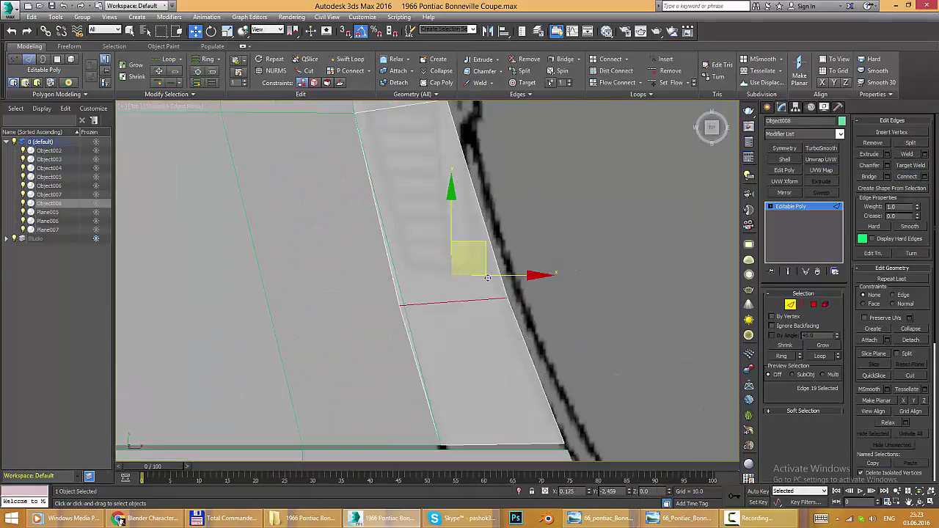
# - Adjust the new edge's outer vertex and the strip's upper corner vertex
pyautogui.press('1')
pyautogui.scroll(-2, 393, 329)
pyautogui.scroll(2, 408, 335)
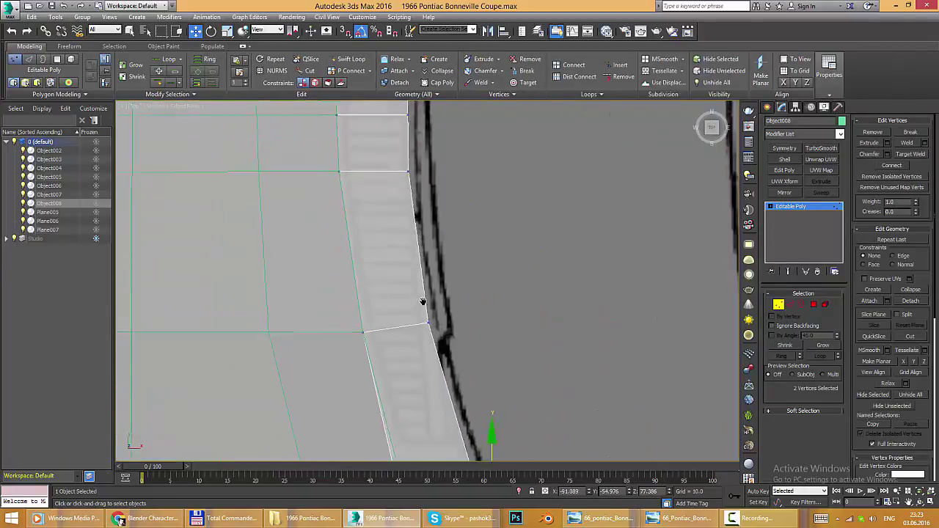
pyautogui.click(434, 369)
pyautogui.scroll(-2, 473, 331)
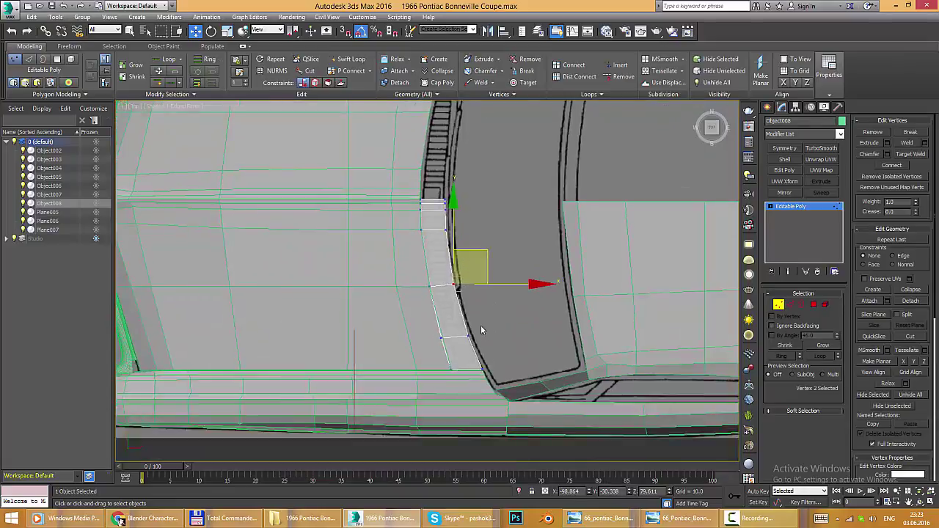
pyautogui.scroll(1, 480, 325)
pyautogui.scroll(1, 450, 260)
pyautogui.moveTo(426, 124); pyautogui.dragTo(441, 268, button='middle')
pyautogui.click(441, 257)
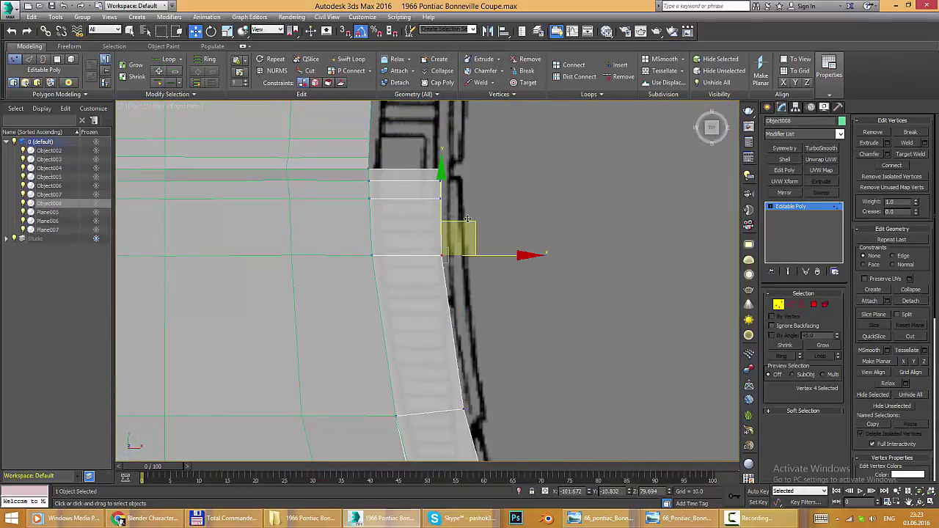
pyautogui.scroll(2, 469, 217)
pyautogui.scroll(-2, 460, 185)
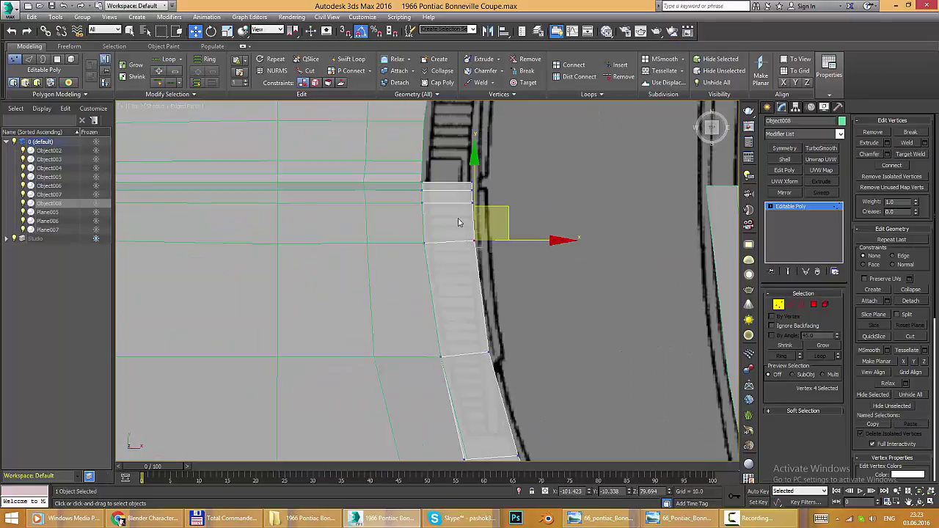
pyautogui.scroll(-3, 500, 279)
pyautogui.moveTo(536, 316)
pyautogui.keyDown('alt'); pyautogui.mouseDown(button='middle')
pyautogui.moveTo(552, 342)
pyautogui.moveTo(510, 306)
pyautogui.mouseUp(button='middle'); pyautogui.keyUp('alt')
# - Compare against the reference photo and select the whole hood edge loop
pyautogui.hotkey('alt', 'Tab')
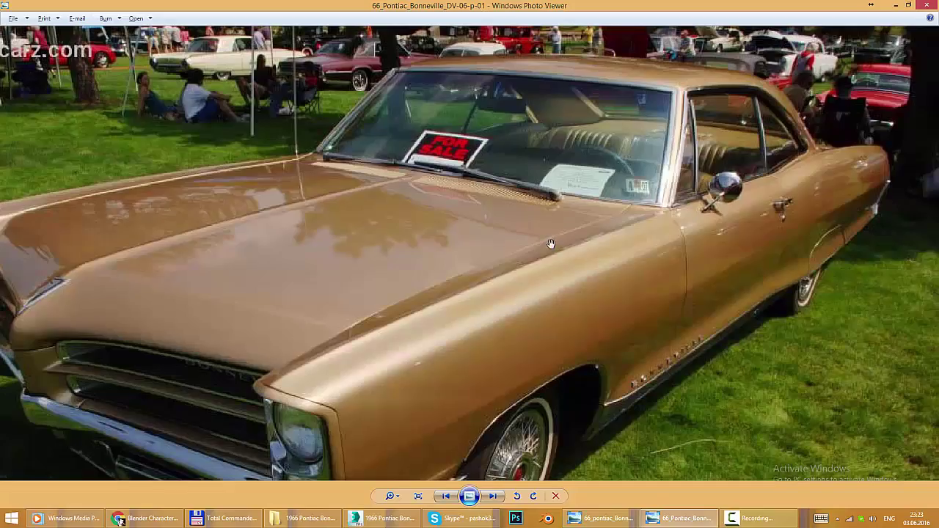
pyautogui.hotkey('alt', 'Tab')
pyautogui.scroll(2, 447, 274)
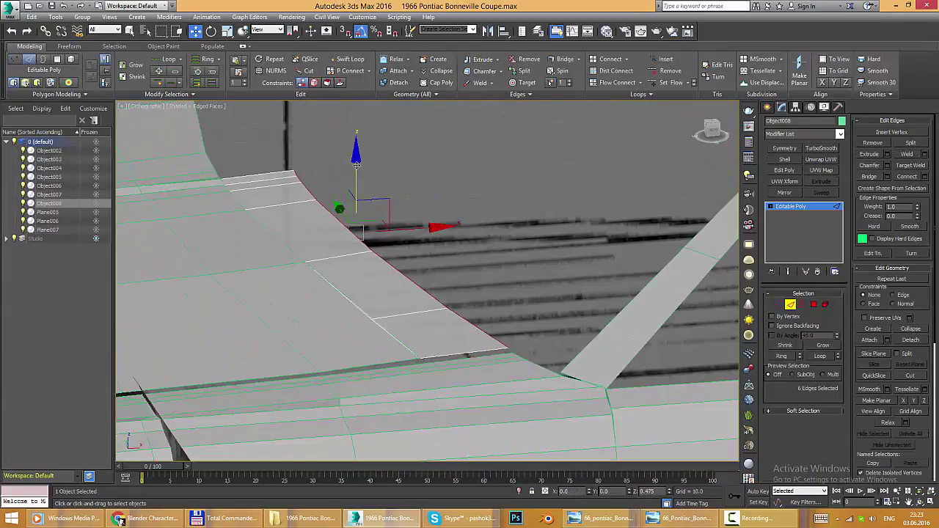
pyautogui.doubleClick(440, 348)
pyautogui.moveTo(440, 348); pyautogui.dragTo(309, 224, button='middle')
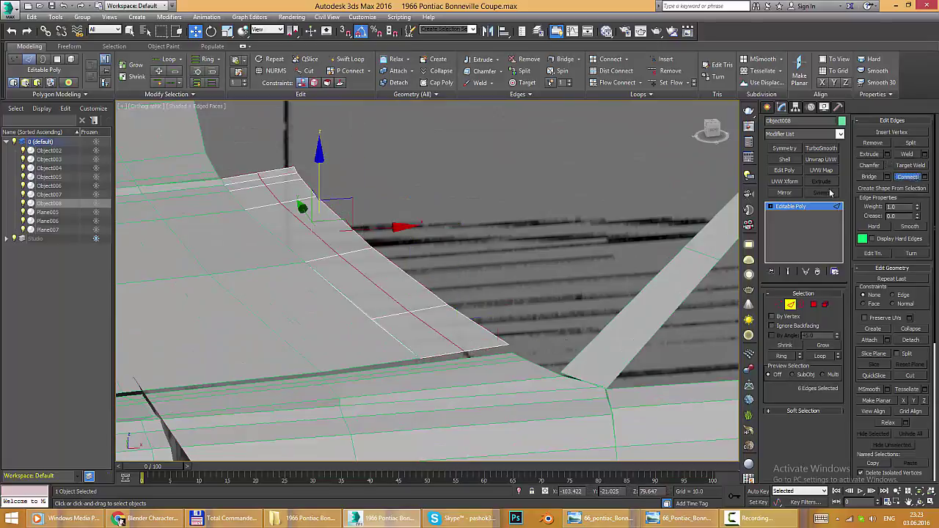
pyautogui.scroll(-2, 392, 232)
pyautogui.moveTo(406, 232)
pyautogui.keyDown('alt'); pyautogui.mouseDown(button='middle')
pyautogui.moveTo(434, 262)
pyautogui.moveTo(398, 256)
pyautogui.moveTo(397, 233)
pyautogui.mouseUp(button='middle'); pyautogui.keyUp('alt')
pyautogui.scroll(3, 400, 233)
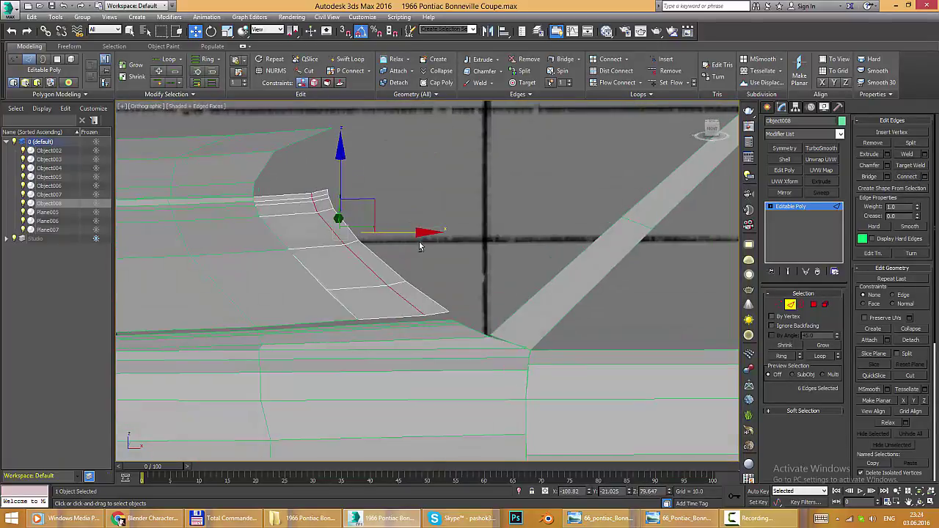
# - Preview the strip with smoothing on to inspect the hood edge
pyautogui.hotkey('alt', 'Tab')
pyautogui.hotkey('alt', 'Tab')
pyautogui.moveTo(419, 278)
pyautogui.keyDown('alt'); pyautogui.mouseDown(button='middle')
pyautogui.moveTo(572, 313)
pyautogui.moveTo(342, 254)
pyautogui.moveTo(357, 269)
pyautogui.moveTo(413, 275)
pyautogui.mouseUp(button='middle'); pyautogui.keyUp('alt')
pyautogui.scroll(2, 413, 275)
pyautogui.press('t')
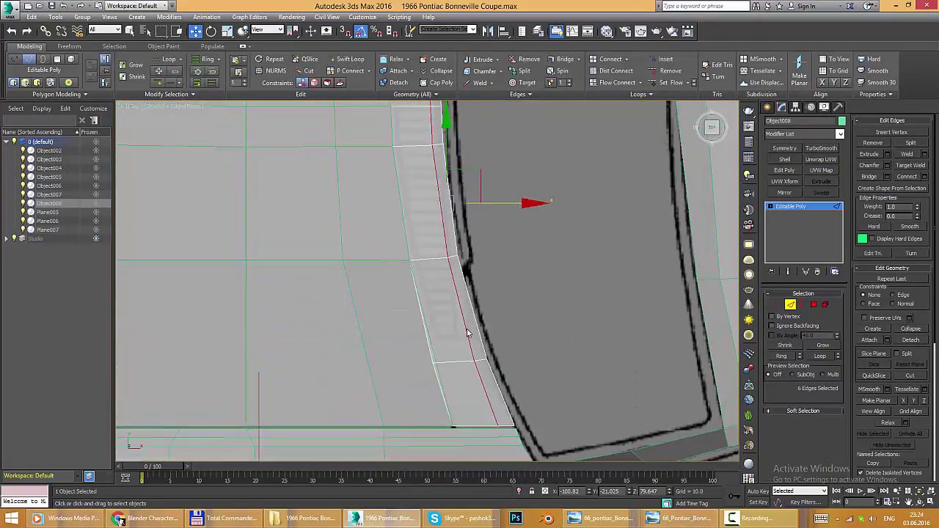
pyautogui.hotkey('alt', 'w')
pyautogui.hotkey('alt', 'w')
pyautogui.hotkey('ctrl', 'BackSpace')
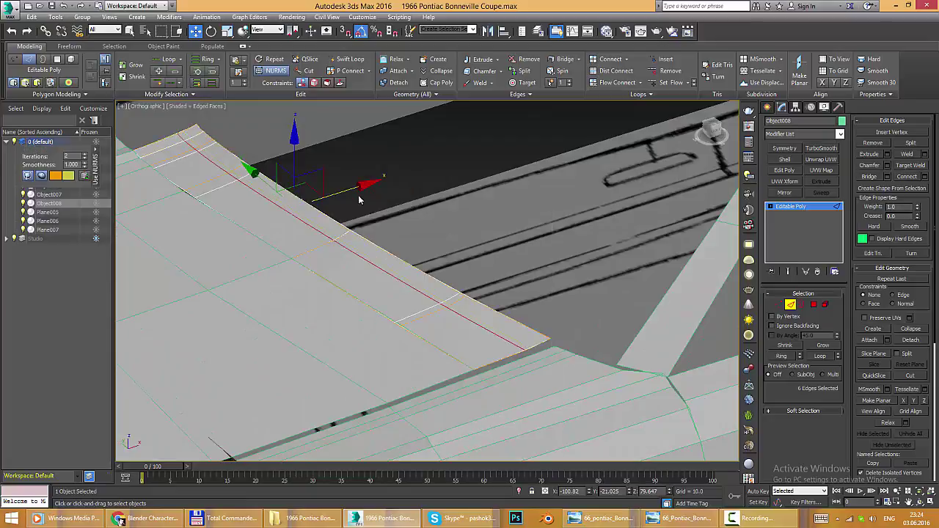
pyautogui.moveTo(453, 308)
pyautogui.keyDown('alt'); pyautogui.mouseDown(button='middle')
pyautogui.moveTo(411, 279)
pyautogui.moveTo(455, 294)
pyautogui.mouseUp(button='middle'); pyautogui.keyUp('alt')
# - Turn smoothing off and add the front face's bottom edge to the edge selection
pyautogui.click(790, 304)
pyautogui.press('2')
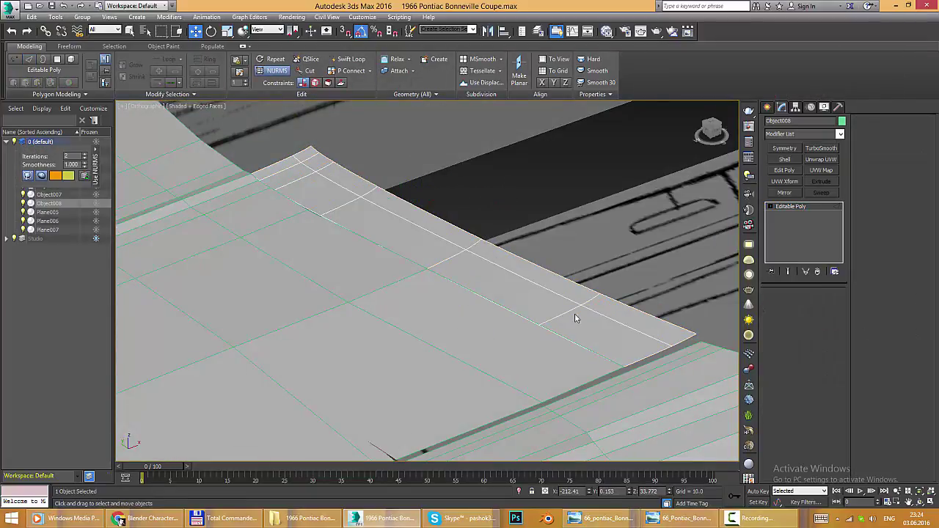
pyautogui.moveTo(516, 315)
pyautogui.keyDown('alt'); pyautogui.mouseDown(button='middle')
pyautogui.moveTo(353, 125)
pyautogui.moveTo(371, 173)
pyautogui.mouseUp(button='middle'); pyautogui.keyUp('alt')
pyautogui.hotkey('ctrl', 'BackSpace')
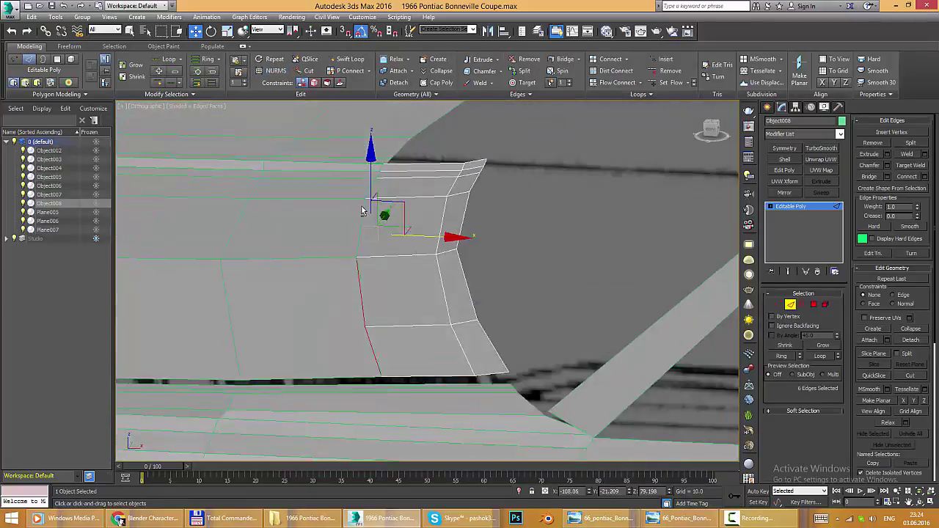
pyautogui.scroll(1, 372, 173)
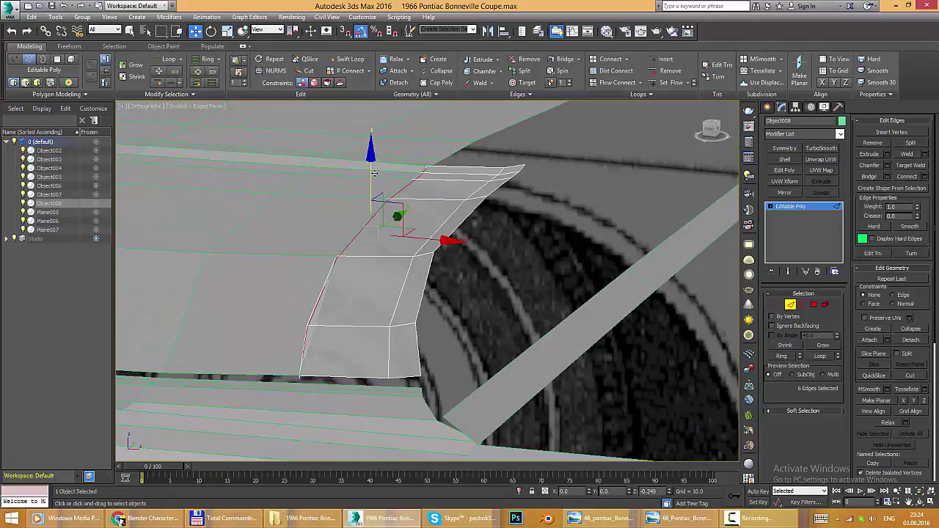
pyautogui.keyDown('ctrl'); pyautogui.click(357, 375); pyautogui.keyUp('ctrl')
pyautogui.keyDown('alt'); pyautogui.moveTo(370, 183); pyautogui.dragTo(457, 365, button='middle'); pyautogui.keyUp('alt')
pyautogui.keyDown('ctrl'); pyautogui.click(508, 404); pyautogui.keyUp('ctrl')
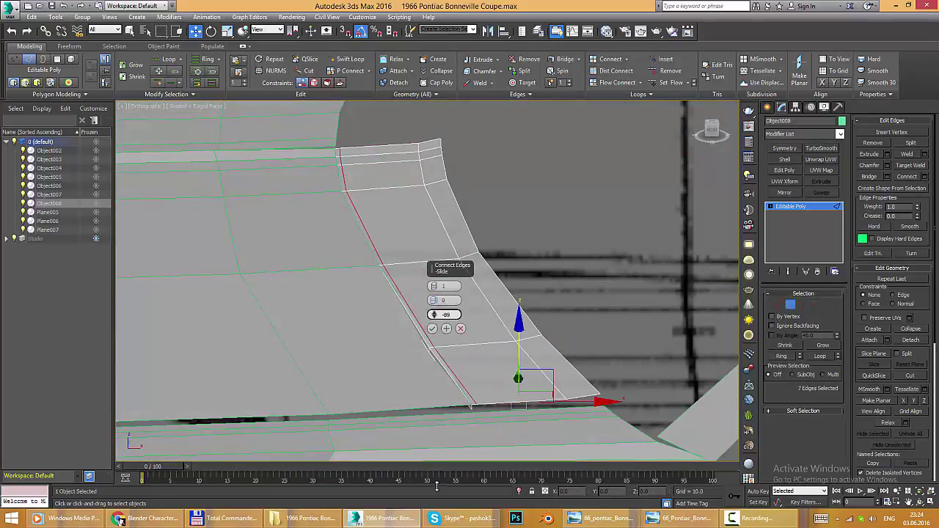
# - Apply the new connecting edge loop and exit sub-object editing of the body
pyautogui.click(433, 329)
pyautogui.click(382, 319)
pyautogui.rightClick(483, 294)
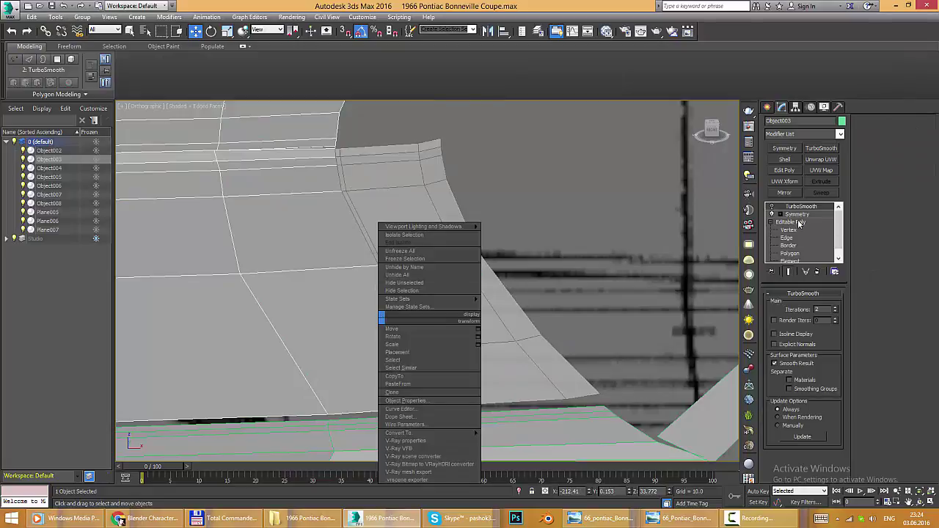
pyautogui.rightClick(441, 246)
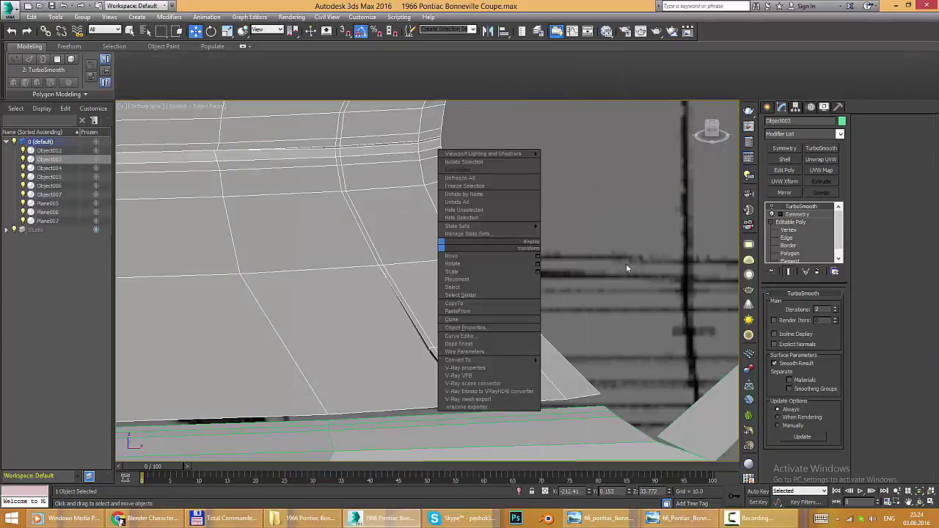
# - Return to base-mesh vertex editing with smoothing hidden and zoom to the selected vertices
pyautogui.click(791, 222)
pyautogui.click(789, 230)
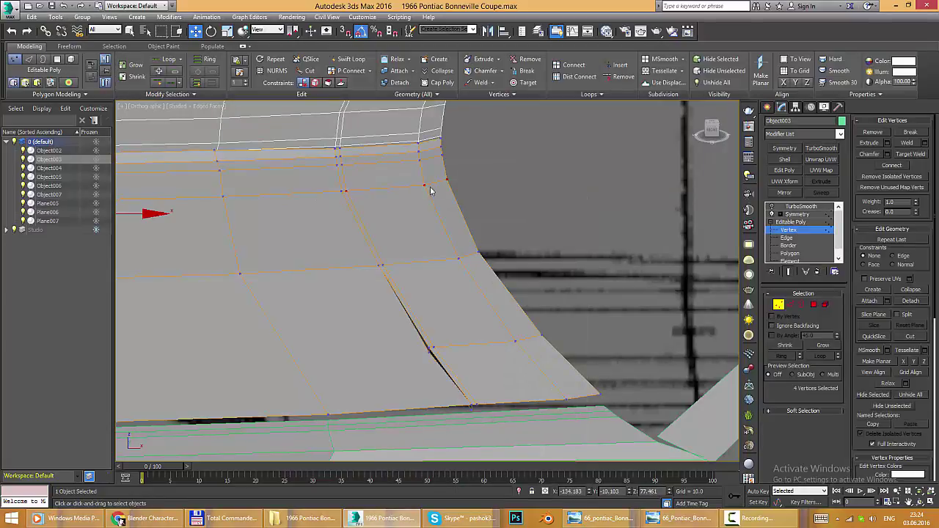
pyautogui.click(787, 274)
pyautogui.scroll(2, 422, 237)
pyautogui.press('z')
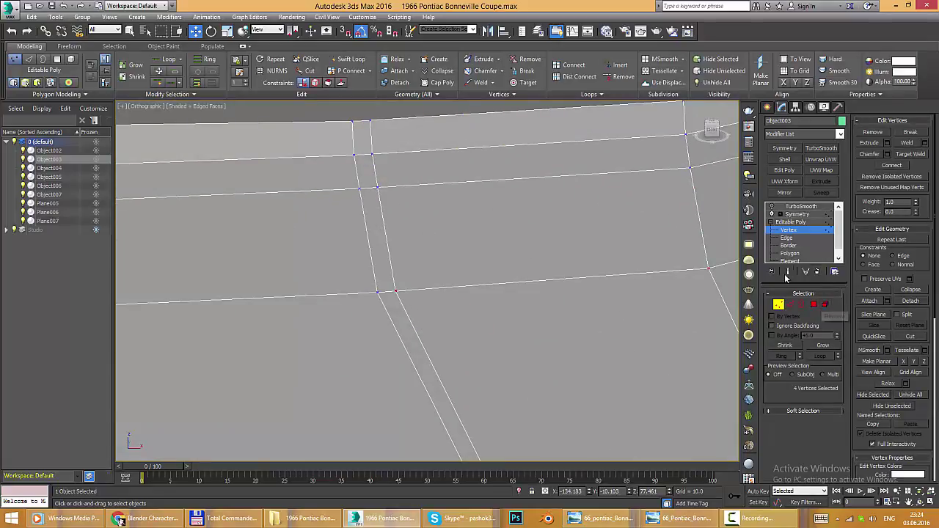
# - Show the TurboSmooth end result in shaded view and compare the fender with the photo
pyautogui.click(801, 206)
pyautogui.scroll(-5, 407, 254)
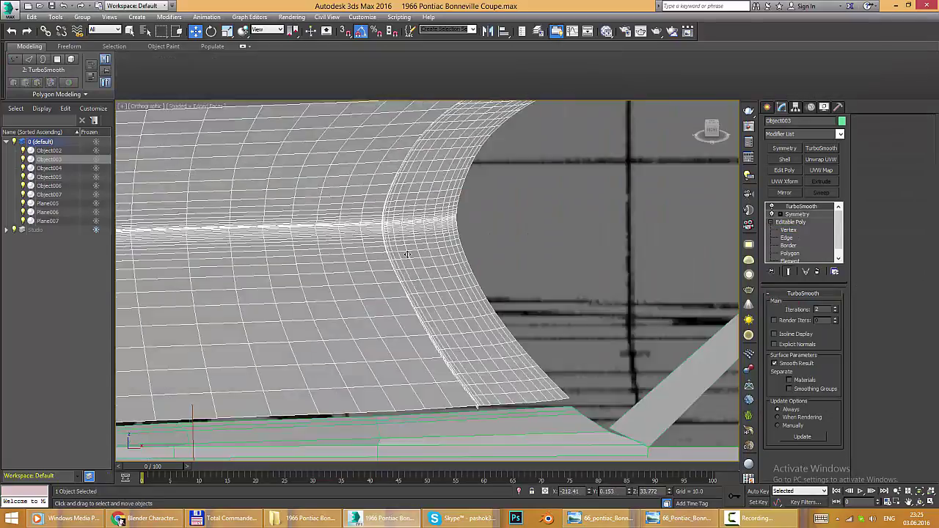
pyautogui.scroll(3, 408, 254)
pyautogui.press('F4')
pyautogui.scroll(-4, 451, 300)
pyautogui.scroll(3, 451, 326)
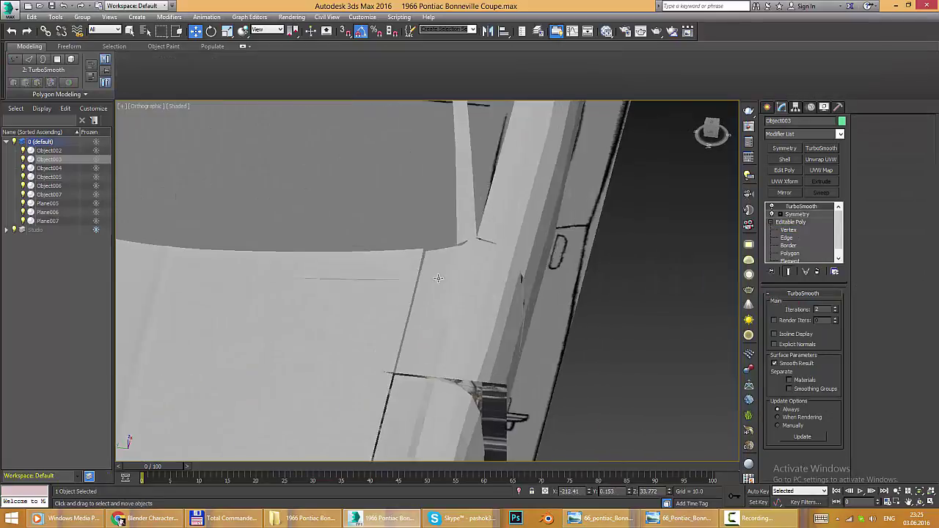
pyautogui.scroll(-3, 438, 278)
pyautogui.keyDown('alt'); pyautogui.moveTo(266, 272); pyautogui.dragTo(419, 284, button='middle'); pyautogui.keyUp('alt')
pyautogui.hotkey('alt', 'Tab')
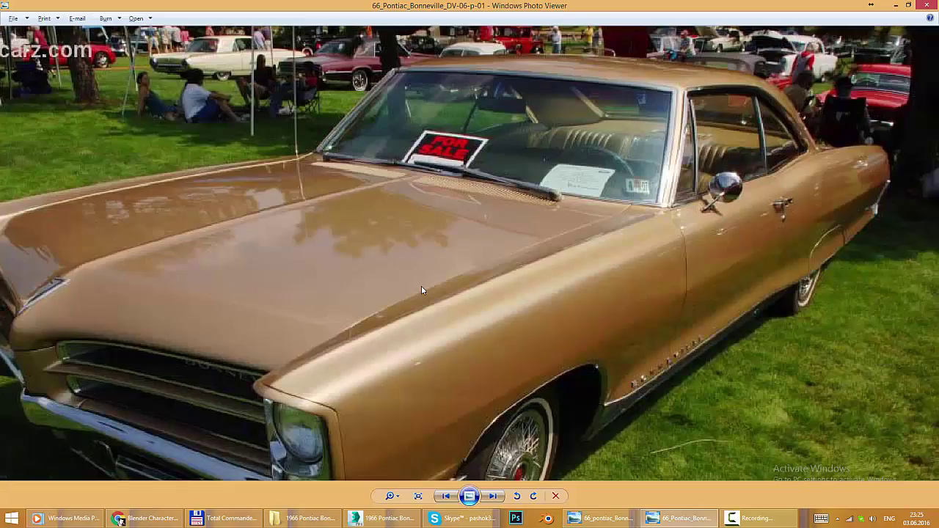
# - Back on the base mesh, select the whole edge loop along the fender seam
pyautogui.hotkey('alt', 'Tab')
pyautogui.click(791, 222)
pyautogui.keyDown('alt'); pyautogui.moveTo(457, 291); pyautogui.dragTo(708, 291, button='middle'); pyautogui.keyUp('alt')
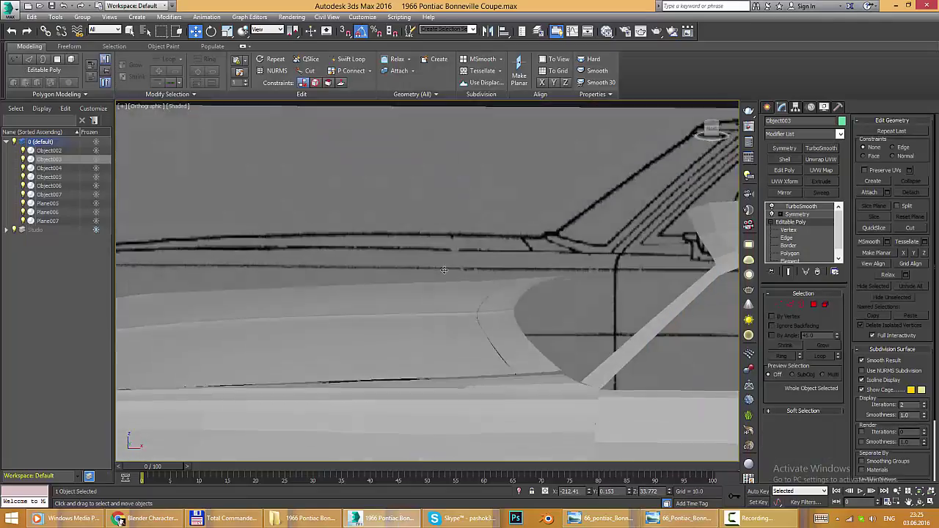
pyautogui.click(788, 239)
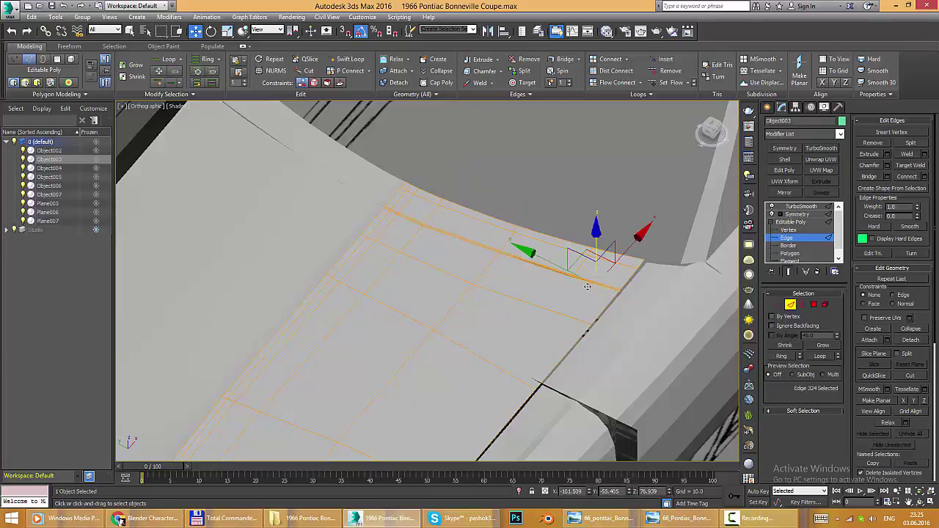
pyautogui.keyDown('alt'); pyautogui.moveTo(587, 287); pyautogui.dragTo(579, 358, button='middle'); pyautogui.keyUp('alt')
pyautogui.keyDown('alt'); pyautogui.moveTo(610, 393); pyautogui.dragTo(455, 236, button='middle'); pyautogui.keyUp('alt')
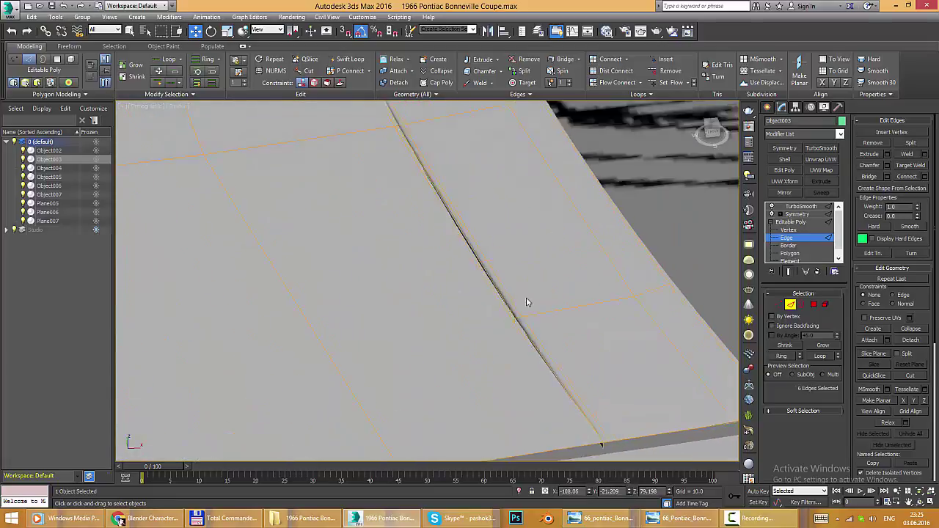
pyautogui.rightClick(479, 272)
pyautogui.click(433, 198)
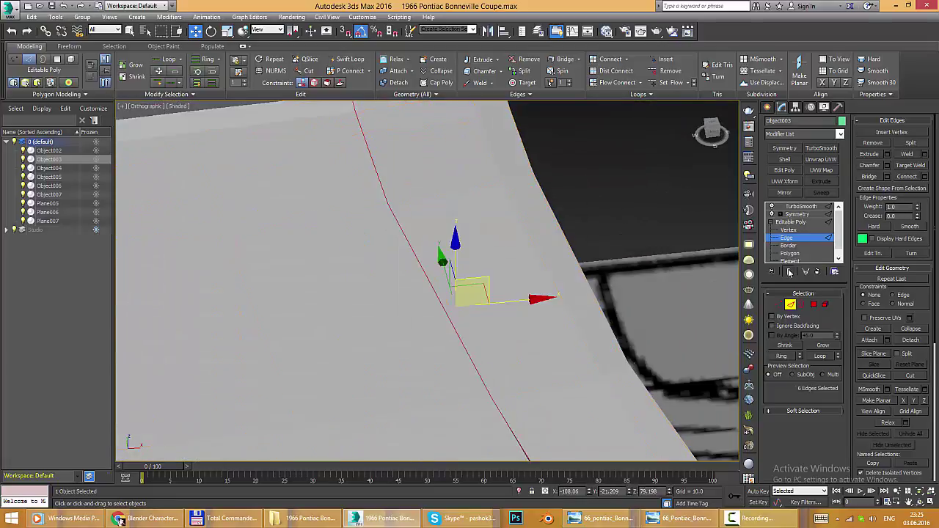
pyautogui.moveTo(433, 198)
pyautogui.keyDown('alt'); pyautogui.mouseDown(button='middle')
pyautogui.moveTo(445, 237)
pyautogui.moveTo(495, 289)
pyautogui.moveTo(477, 227)
pyautogui.mouseUp(button='middle'); pyautogui.keyUp('alt')
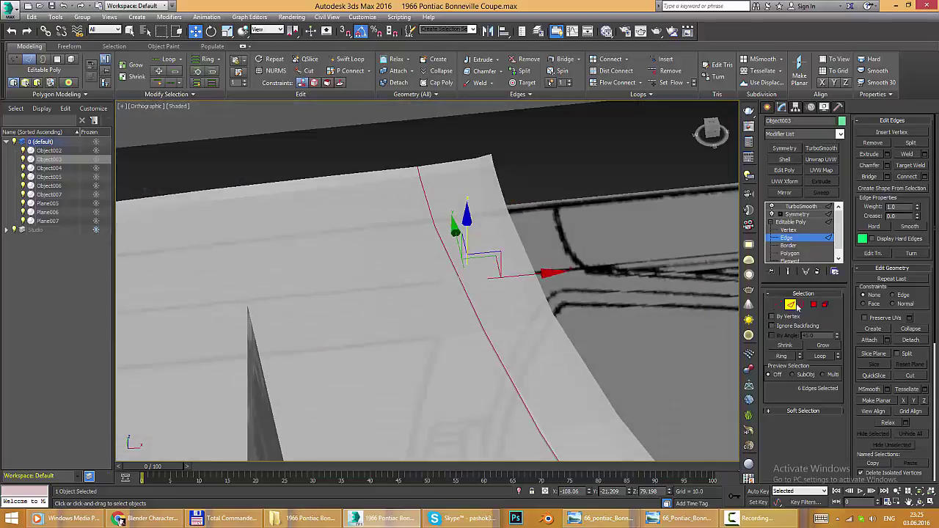
# - From the top view, pick a different fender edge and its vertices near the seam
pyautogui.press('5')
pyautogui.press('t')
pyautogui.press('F4')
pyautogui.keyDown('alt'); pyautogui.moveTo(279, 191); pyautogui.dragTo(427, 208, button='middle'); pyautogui.keyUp('alt')
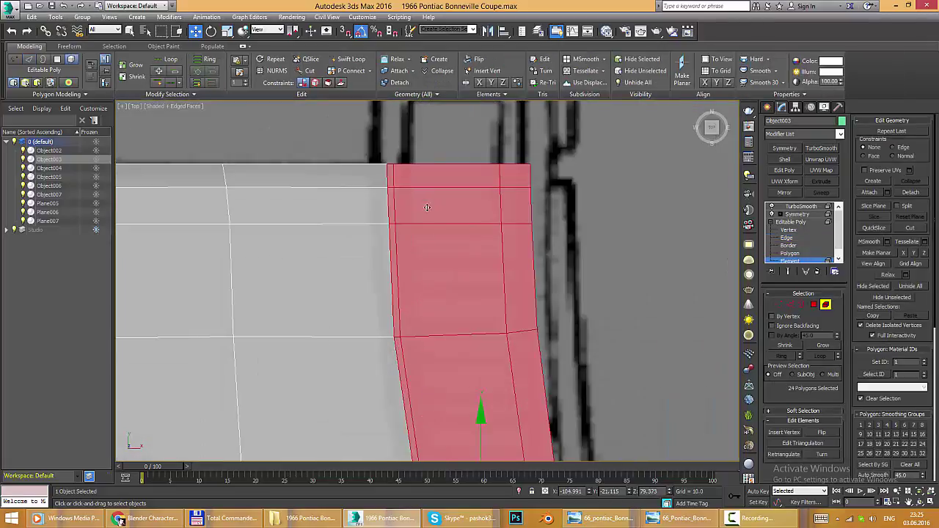
pyautogui.click(780, 304)
pyautogui.moveTo(529, 284)
pyautogui.keyDown('alt'); pyautogui.mouseDown(button='middle')
pyautogui.moveTo(411, 242)
pyautogui.moveTo(392, 271)
pyautogui.moveTo(426, 254)
pyautogui.mouseUp(button='middle'); pyautogui.keyUp('alt')
pyautogui.scroll(-2, 431, 397)
pyautogui.press('2')
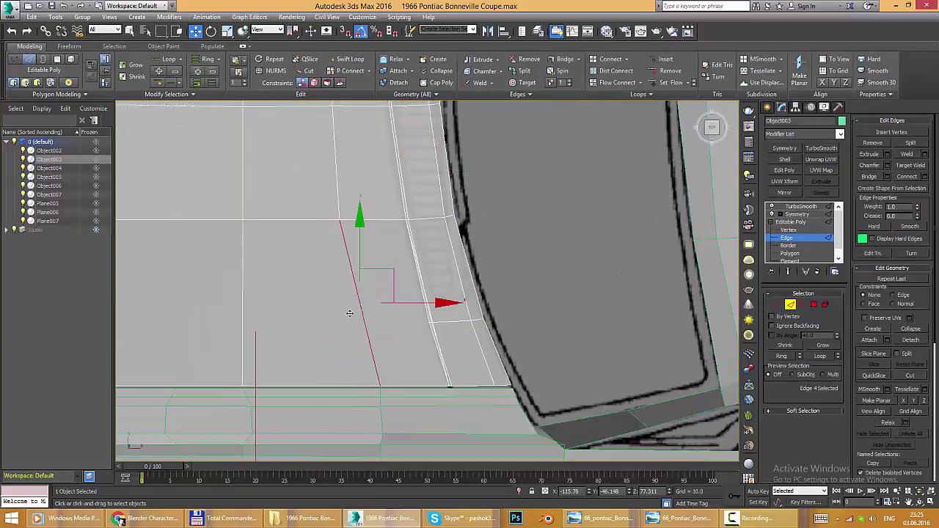
pyautogui.scroll(-3, 348, 310)
pyautogui.click(338, 299)
pyautogui.scroll(3, 650, 291)
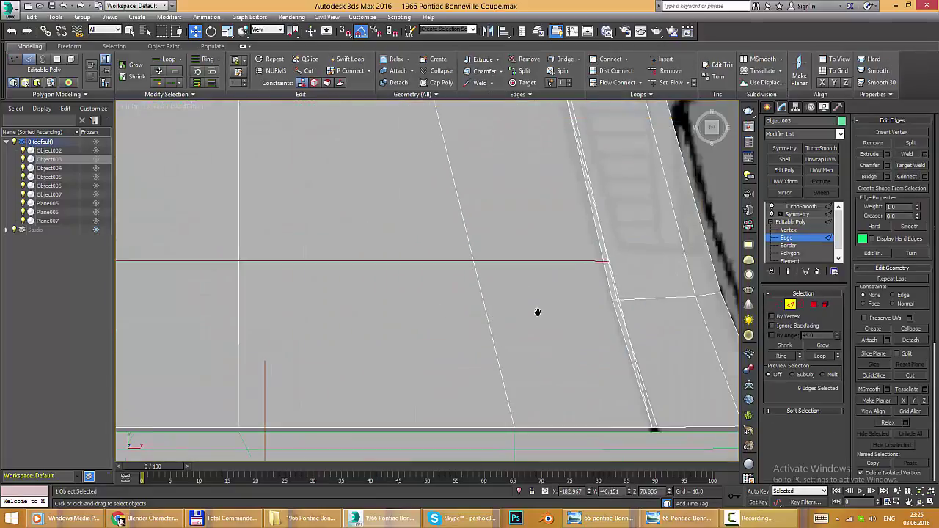
pyautogui.press('1')
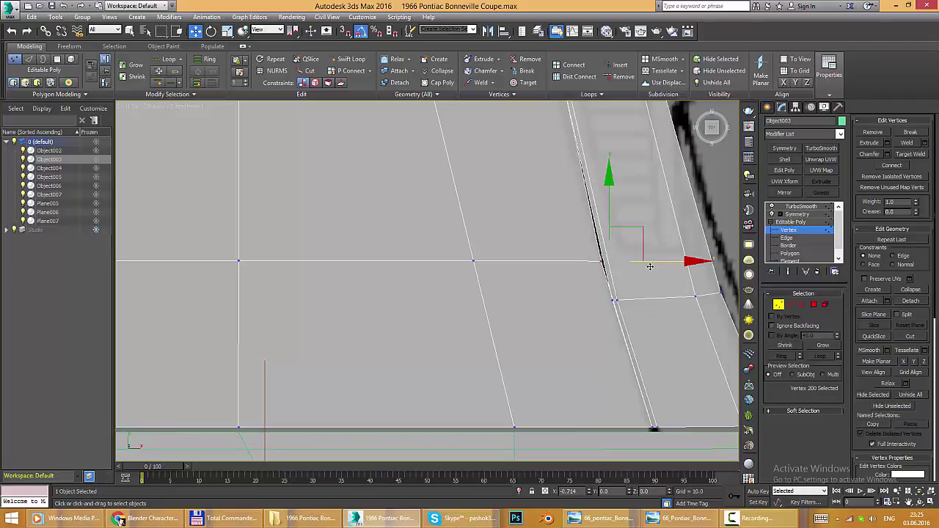
# - Select the edges along the seam gap and snap their vertices onto the neighbouring vertex
pyautogui.click(792, 308)
pyautogui.moveTo(572, 317); pyautogui.dragTo(455, 225)
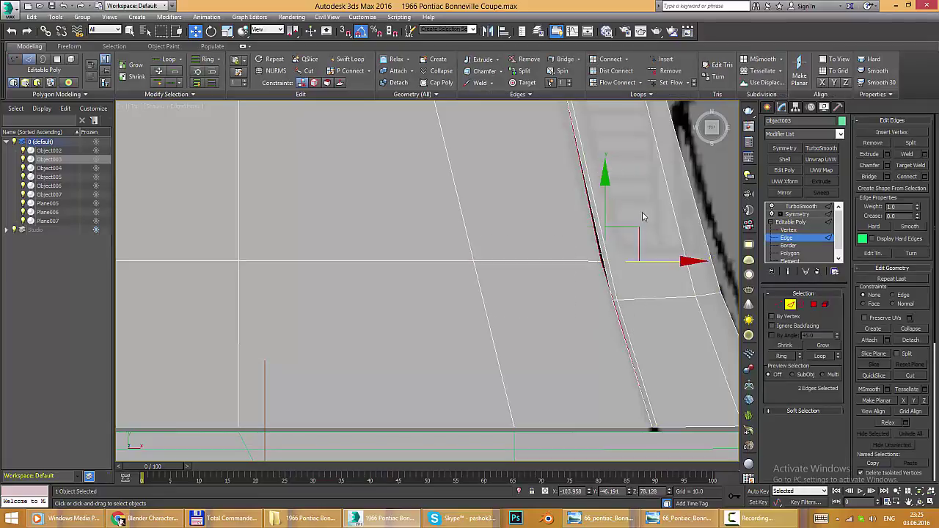
pyautogui.press('1')
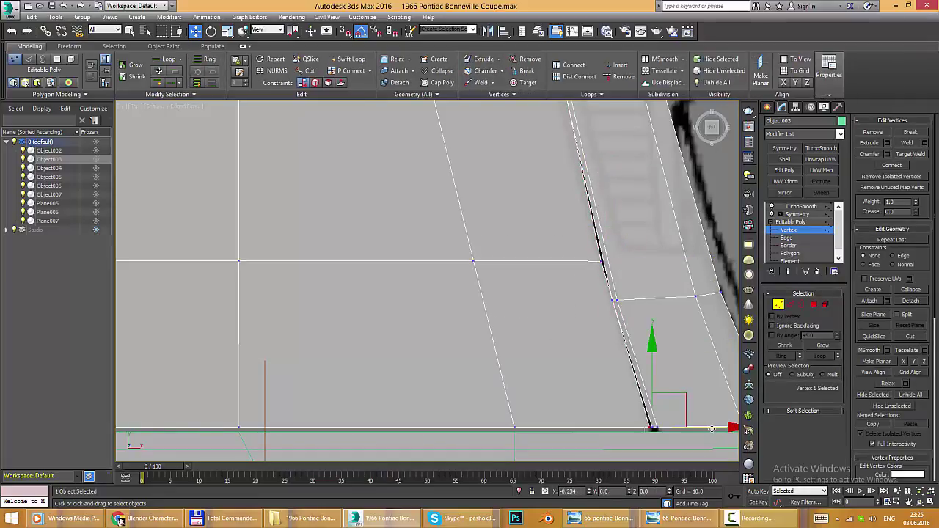
pyautogui.moveTo(608, 300); pyautogui.dragTo(614, 299)
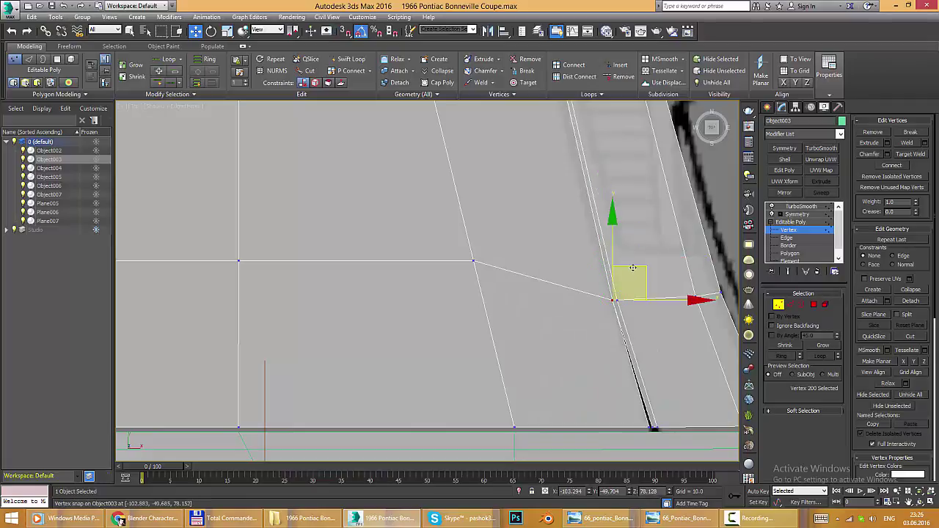
pyautogui.scroll(-2, 582, 256)
pyautogui.press('t')
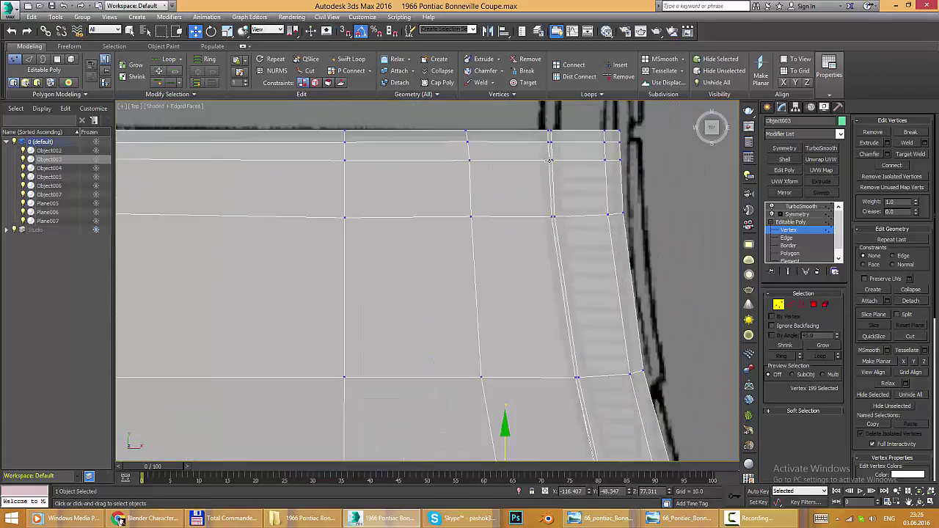
pyautogui.scroll(3, 692, 262)
# - Select the fender panel polygons and pick the seam vertices to line them up
pyautogui.click(814, 304)
pyautogui.moveTo(529, 147); pyautogui.dragTo(509, 297)
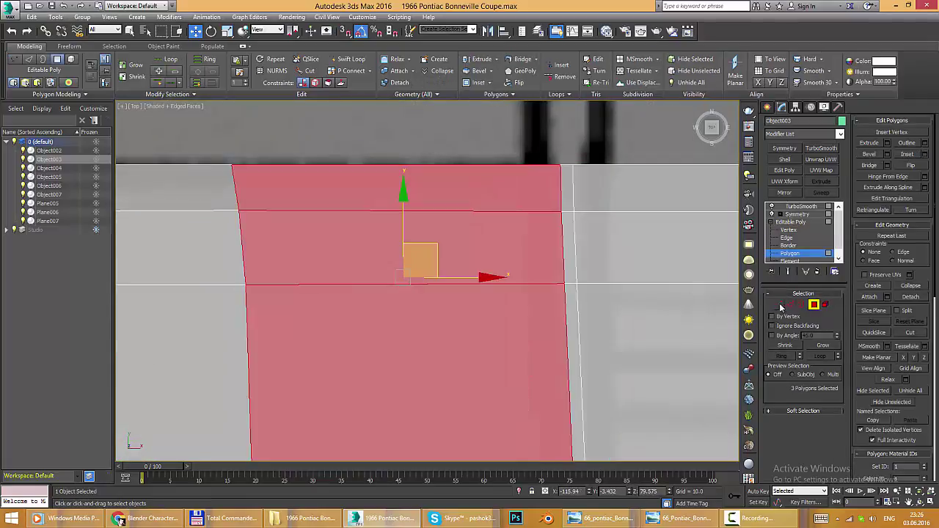
pyautogui.press('1')
pyautogui.scroll(-3, 528, 263)
pyautogui.scroll(1, 528, 262)
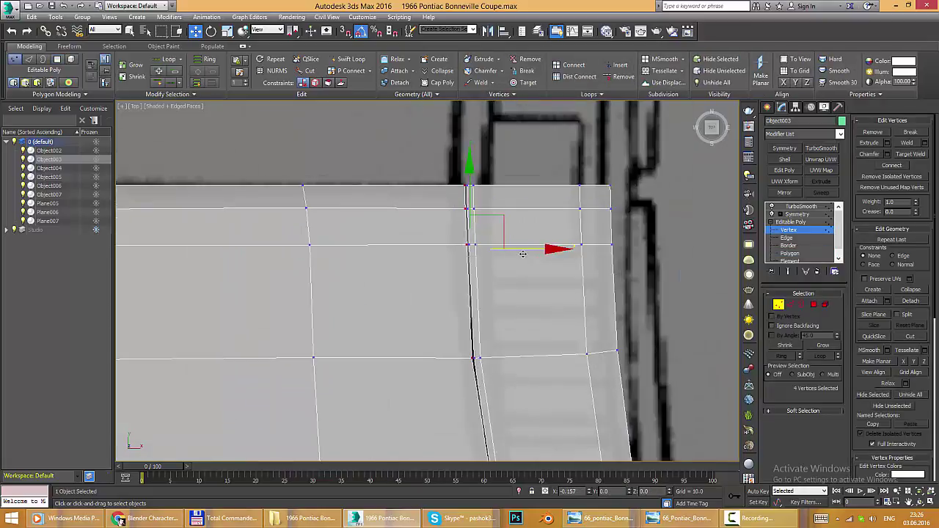
pyautogui.scroll(3, 507, 293)
pyautogui.press('2')
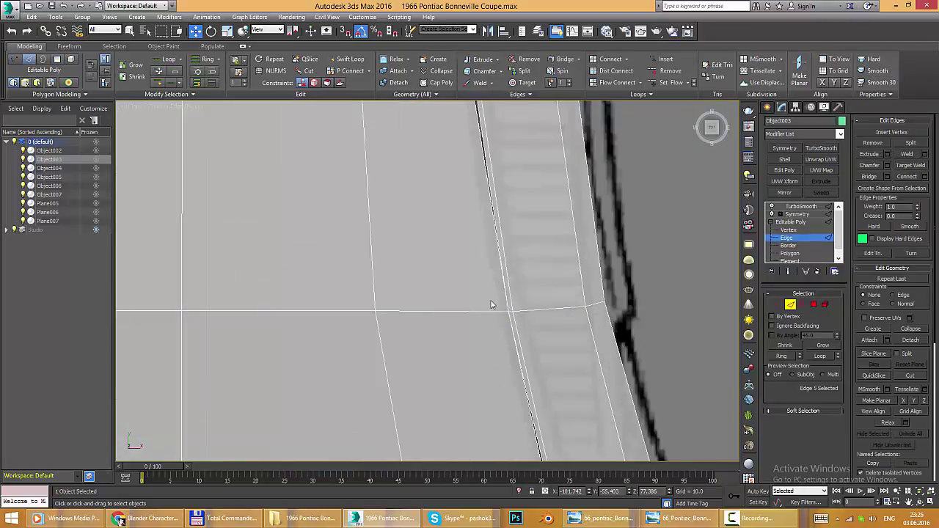
pyautogui.click(779, 305)
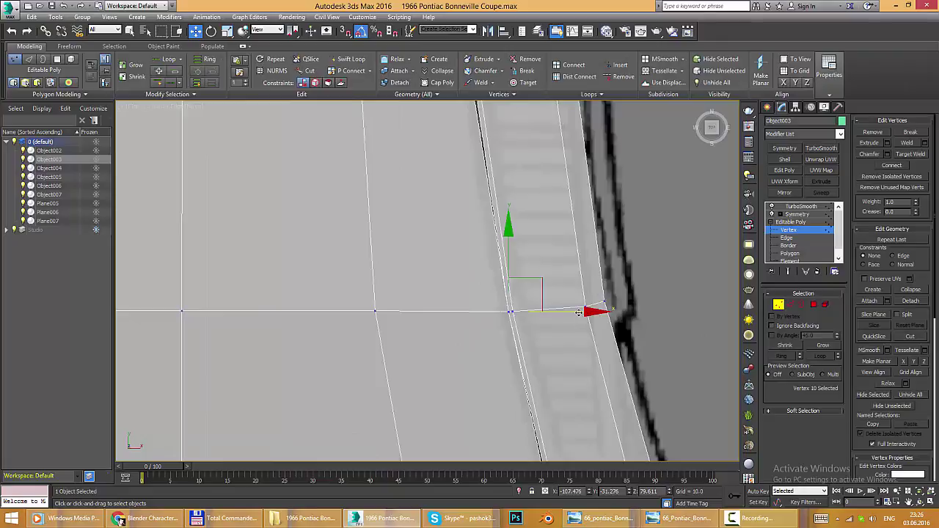
pyautogui.scroll(-2, 572, 314)
pyautogui.hotkey('alt', 'w')
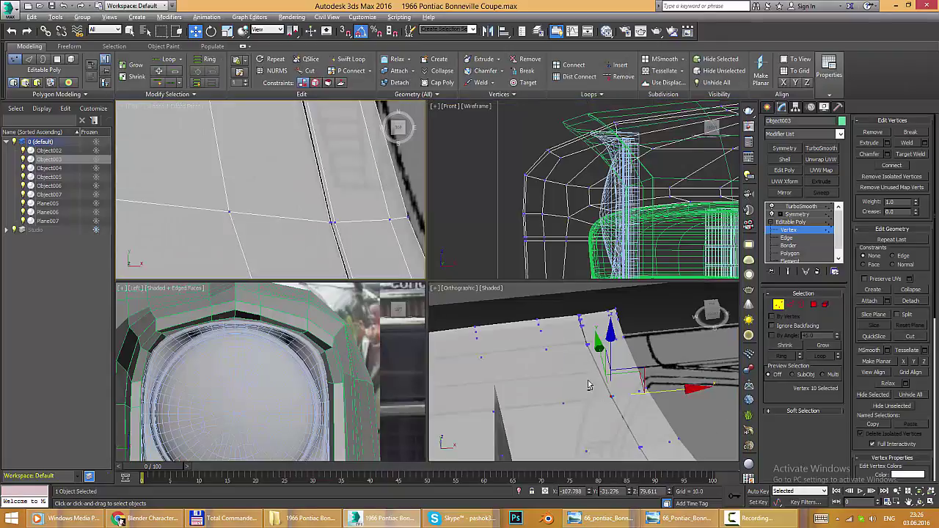
pyautogui.hotkey('alt', 'w')
pyautogui.moveTo(514, 293)
pyautogui.keyDown('alt'); pyautogui.mouseDown(button='middle')
pyautogui.moveTo(561, 287)
pyautogui.moveTo(574, 256)
pyautogui.mouseUp(button='middle'); pyautogui.keyUp('alt')
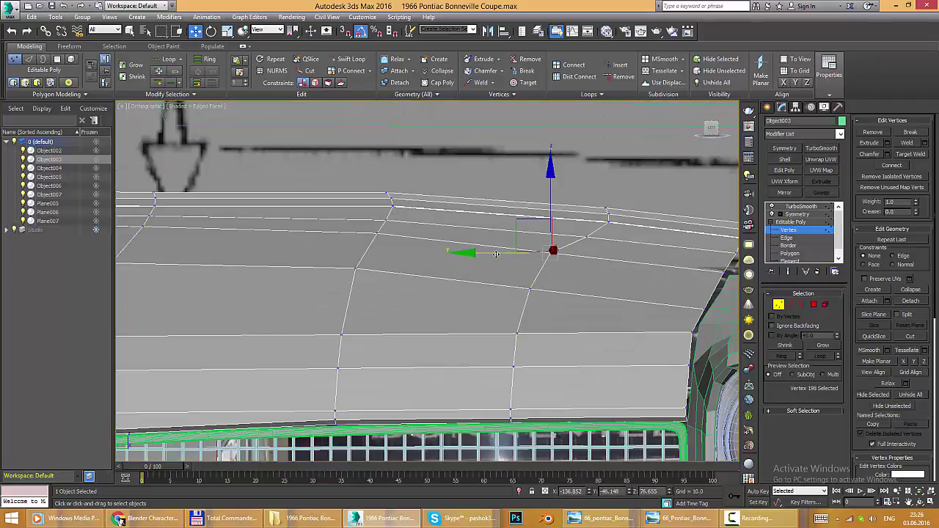
# - Select an edge beside the grille opening on Object003 and compare the front with the reference photo
pyautogui.keyDown('alt'); pyautogui.moveTo(509, 259); pyautogui.dragTo(503, 254, button='middle'); pyautogui.keyUp('alt')
pyautogui.press('2')
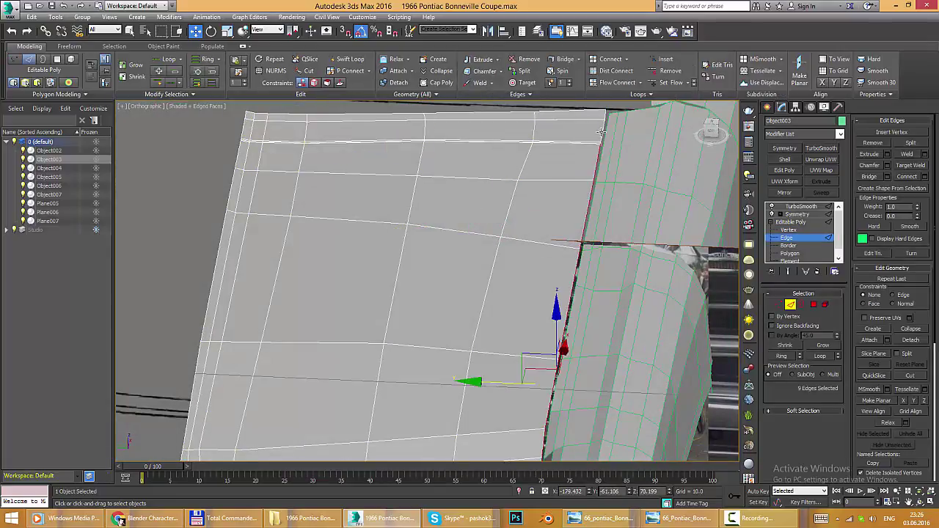
pyautogui.scroll(-3, 588, 280)
pyautogui.scroll(3, 588, 280)
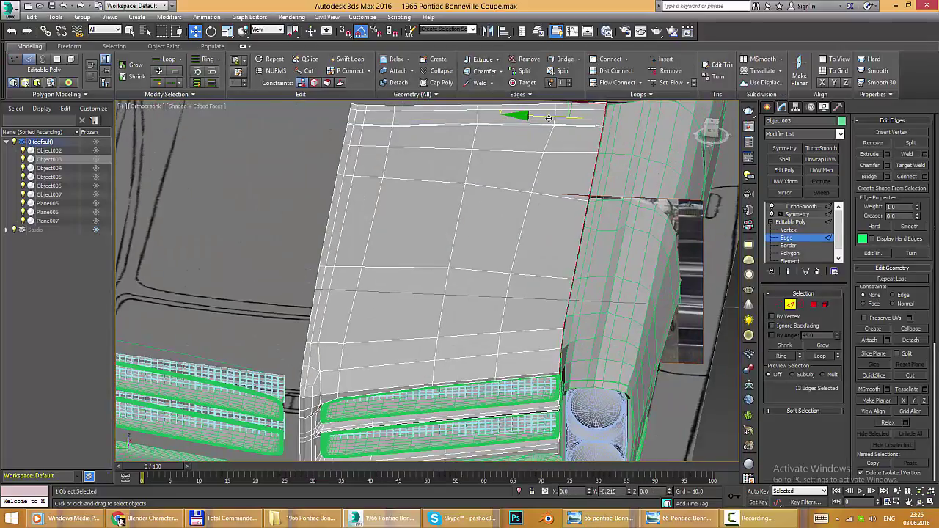
pyautogui.keyDown('alt'); pyautogui.moveTo(549, 118); pyautogui.dragTo(581, 256, button='middle'); pyautogui.keyUp('alt')
pyautogui.click(390, 316)
pyautogui.scroll(2, 454, 319)
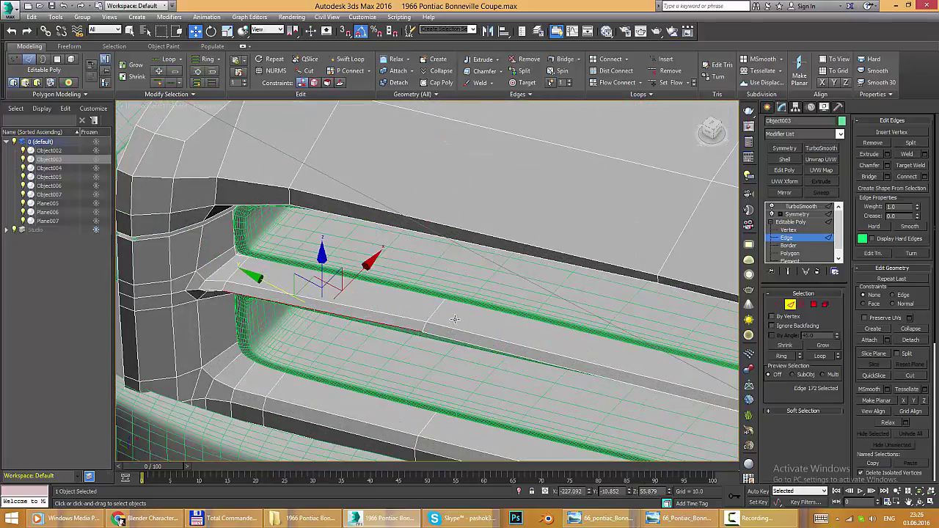
pyautogui.hotkey('alt', 'Tab')
pyautogui.moveTo(480, 277)
pyautogui.keyDown('alt'); pyautogui.mouseDown(button='middle')
pyautogui.moveTo(504, 299)
pyautogui.moveTo(485, 330)
pyautogui.moveTo(666, 219)
pyautogui.moveTo(584, 235)
pyautogui.mouseUp(button='middle'); pyautogui.keyUp('alt')
pyautogui.hotkey('alt', 'Tab')
pyautogui.hotkey('alt', 'Tab')
pyautogui.hotkey('alt', 'Tab')
# - In Vertex mode, inspect the seam vertices from several angles with Shaded + Edged Faces on
pyautogui.press('1')
pyautogui.scroll(3, 666, 220)
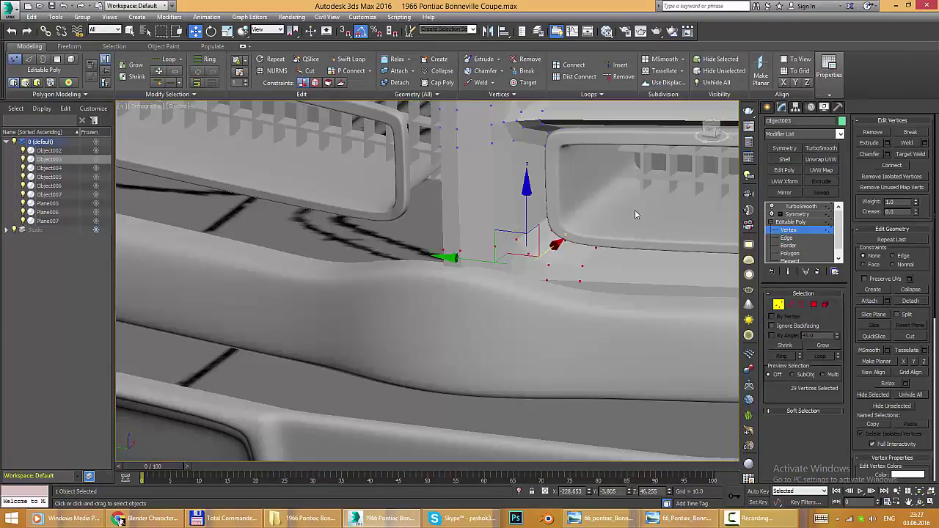
pyautogui.moveTo(633, 212)
pyautogui.keyDown('alt'); pyautogui.mouseDown(button='middle')
pyautogui.moveTo(602, 260)
pyautogui.moveTo(555, 263)
pyautogui.mouseUp(button='middle'); pyautogui.keyUp('alt')
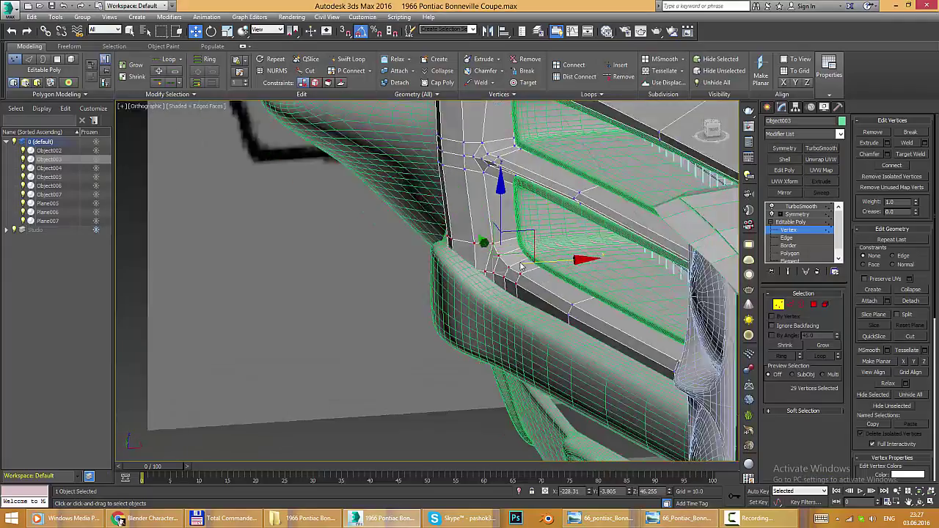
pyautogui.keyDown('alt'); pyautogui.moveTo(557, 261); pyautogui.dragTo(560, 272, button='middle'); pyautogui.keyUp('alt')
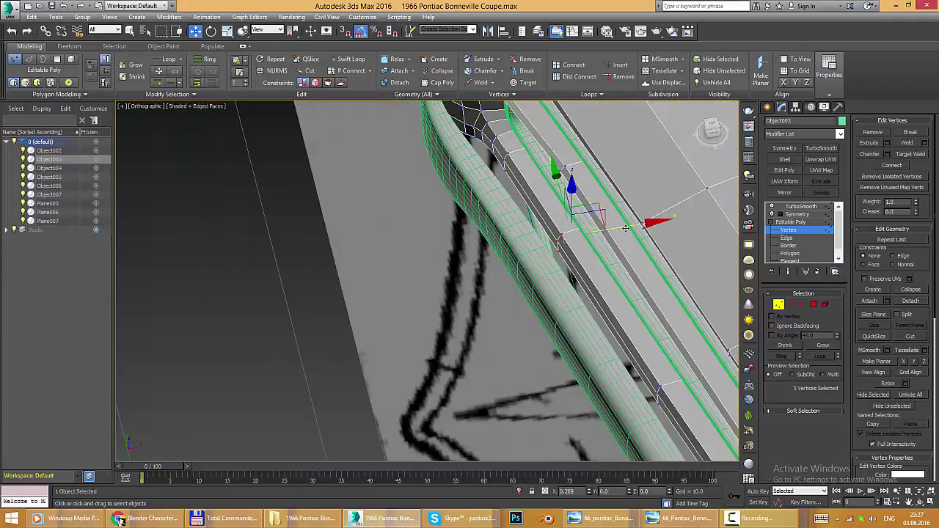
pyautogui.keyDown('alt'); pyautogui.moveTo(626, 229); pyautogui.dragTo(470, 209, button='middle'); pyautogui.keyUp('alt')
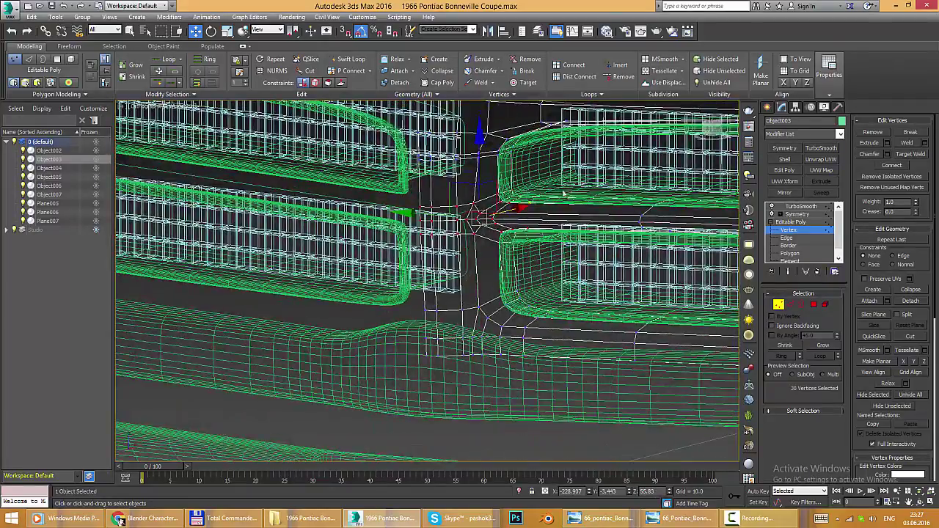
pyautogui.moveTo(497, 232)
pyautogui.keyDown('alt'); pyautogui.mouseDown(button='middle')
pyautogui.moveTo(520, 217)
pyautogui.moveTo(454, 258)
pyautogui.moveTo(477, 243)
pyautogui.mouseUp(button='middle'); pyautogui.keyUp('alt')
pyautogui.press('F3')
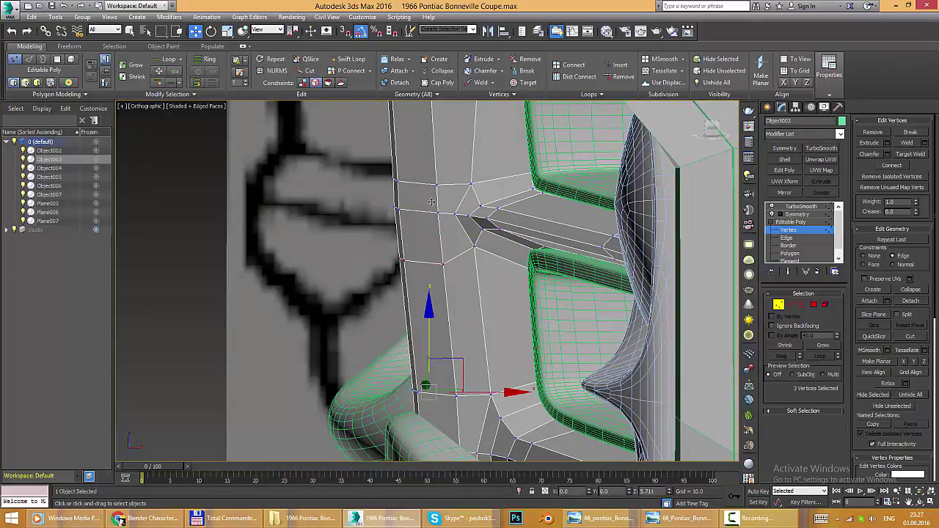
# - Check the selected seam-notch corner vertices on the bumper corner against the reference photo
pyautogui.keyDown('alt'); pyautogui.moveTo(446, 178); pyautogui.dragTo(406, 225, button='middle'); pyautogui.keyUp('alt')
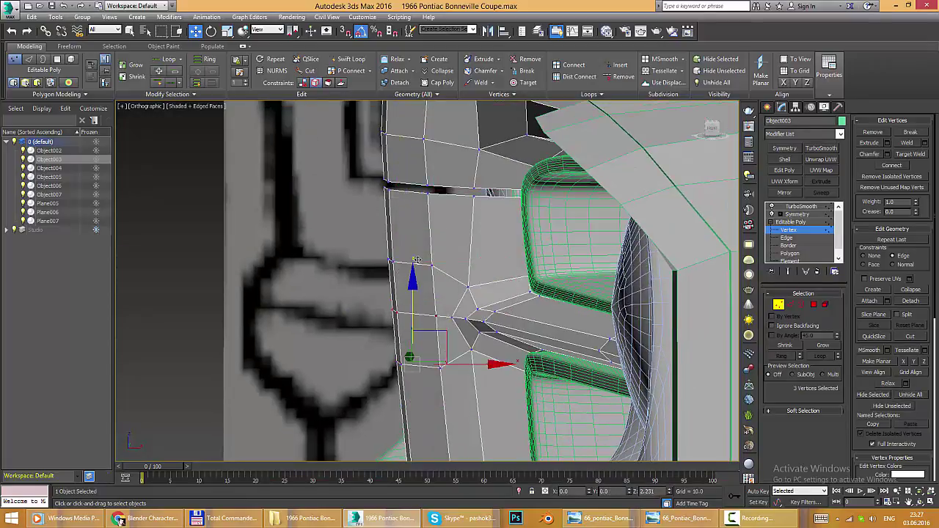
pyautogui.keyDown('alt'); pyautogui.moveTo(416, 260); pyautogui.dragTo(474, 312, button='middle'); pyautogui.keyUp('alt')
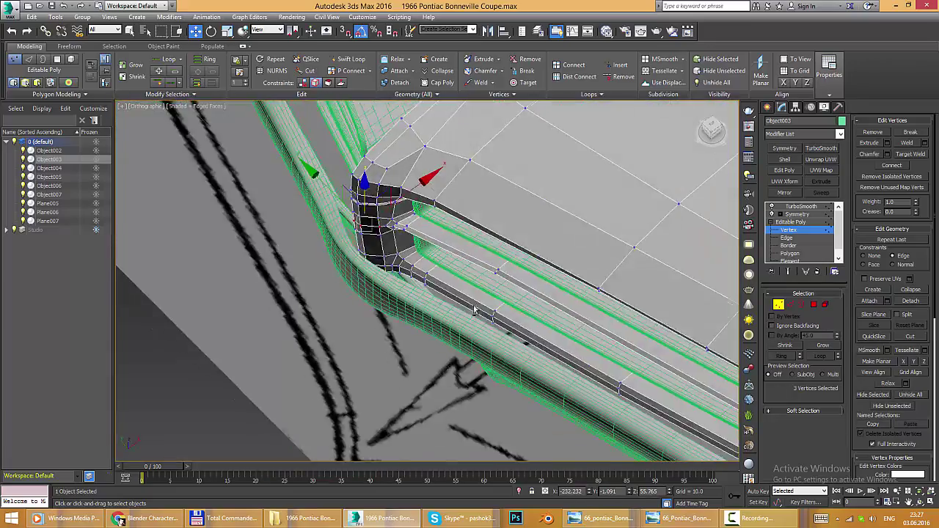
pyautogui.hotkey('alt', 'Tab')
pyautogui.hotkey('alt', 'Tab')
pyautogui.keyDown('alt'); pyautogui.moveTo(384, 386); pyautogui.dragTo(398, 305, button='middle'); pyautogui.keyUp('alt')
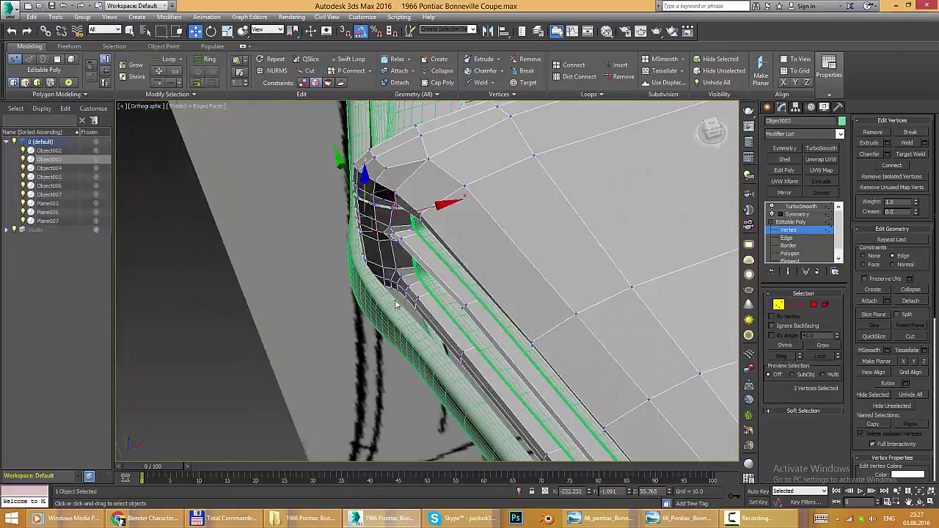
pyautogui.hotkey('alt', 'Tab')
pyautogui.hotkey('alt', 'Tab')
pyautogui.scroll(3, 409, 286)
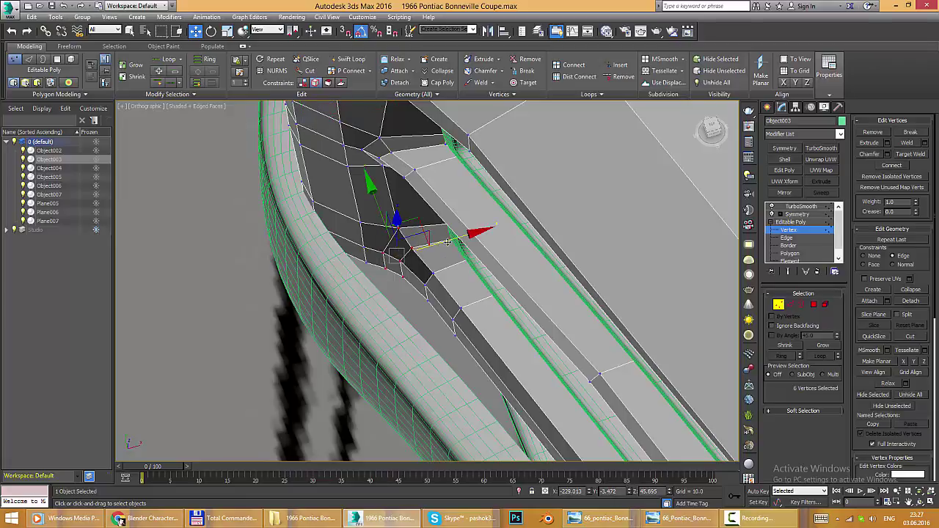
pyautogui.keyDown('alt'); pyautogui.moveTo(418, 277); pyautogui.dragTo(420, 323, button='middle'); pyautogui.keyUp('alt')
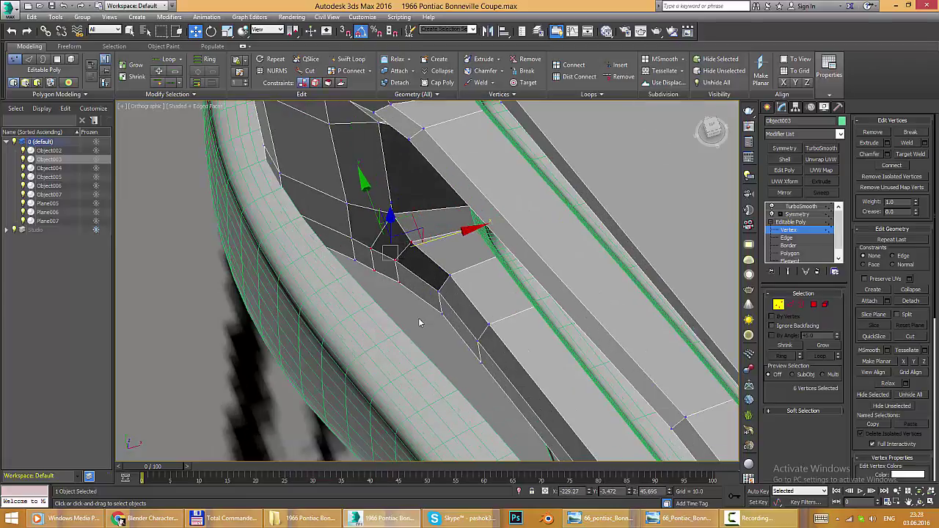
pyautogui.hotkey('alt', 'Tab')
pyautogui.hotkey('alt', 'Tab')
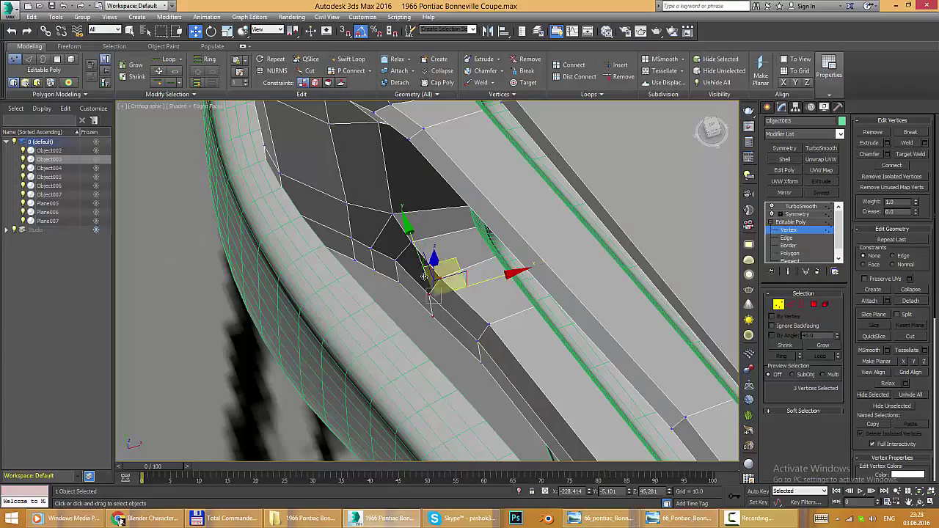
pyautogui.moveTo(455, 247)
pyautogui.keyDown('alt'); pyautogui.mouseDown(button='middle')
pyautogui.moveTo(431, 233)
pyautogui.moveTo(439, 253)
pyautogui.moveTo(361, 255)
pyautogui.moveTo(456, 211)
pyautogui.moveTo(444, 215)
pyautogui.mouseUp(button='middle'); pyautogui.keyUp('alt')
pyautogui.hotkey('alt', 'Tab')
pyautogui.hotkey('alt', 'Tab')
pyautogui.hotkey('alt', 'Tab')
pyautogui.hotkey('alt', 'Tab')
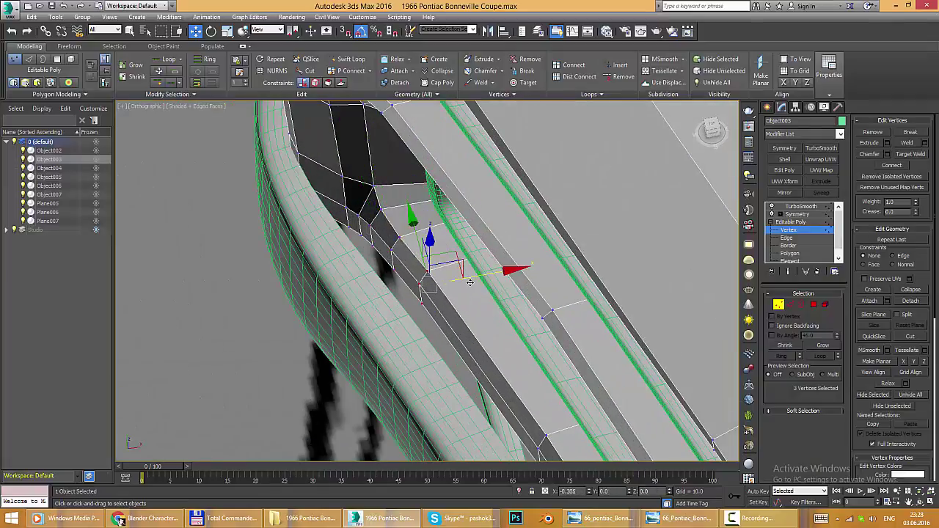
pyautogui.hotkey('alt', 'Tab')
pyautogui.hotkey('alt', 'Tab')
pyautogui.moveTo(470, 282)
pyautogui.keyDown('alt'); pyautogui.mouseDown(button='middle')
pyautogui.moveTo(472, 314)
pyautogui.moveTo(438, 232)
pyautogui.moveTo(402, 285)
pyautogui.mouseUp(button='middle'); pyautogui.keyUp('alt')
# - Select the grille surround Object007 in Vertex mode and compare its grille bars with the reference
pyautogui.click(440, 235)
pyautogui.press('1')
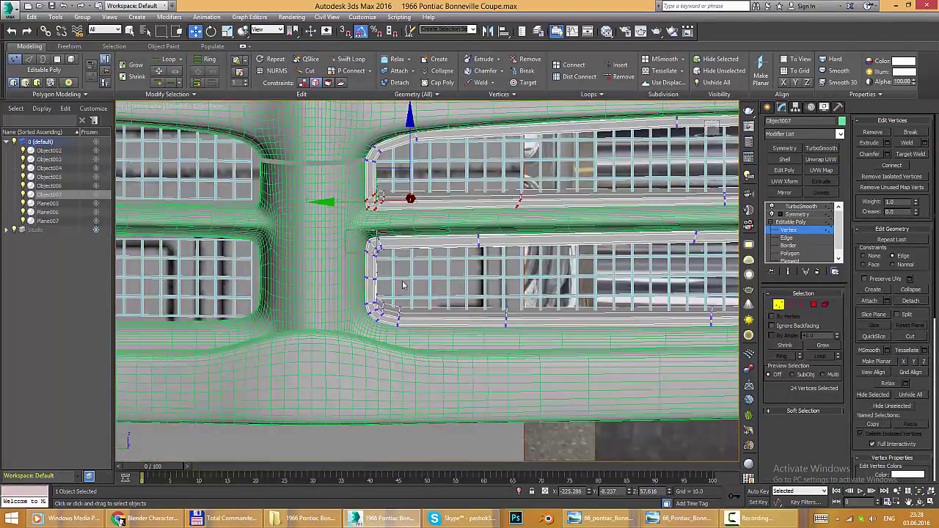
pyautogui.moveTo(441, 328)
pyautogui.keyDown('alt'); pyautogui.mouseDown(button='middle')
pyautogui.moveTo(373, 246)
pyautogui.moveTo(396, 265)
pyautogui.moveTo(435, 265)
pyautogui.mouseUp(button='middle'); pyautogui.keyUp('alt')
pyautogui.hotkey('alt', 'Tab')
pyautogui.hotkey('alt', 'Tab')
pyautogui.hotkey('alt', 'Tab')
pyautogui.hotkey('alt', 'Tab')
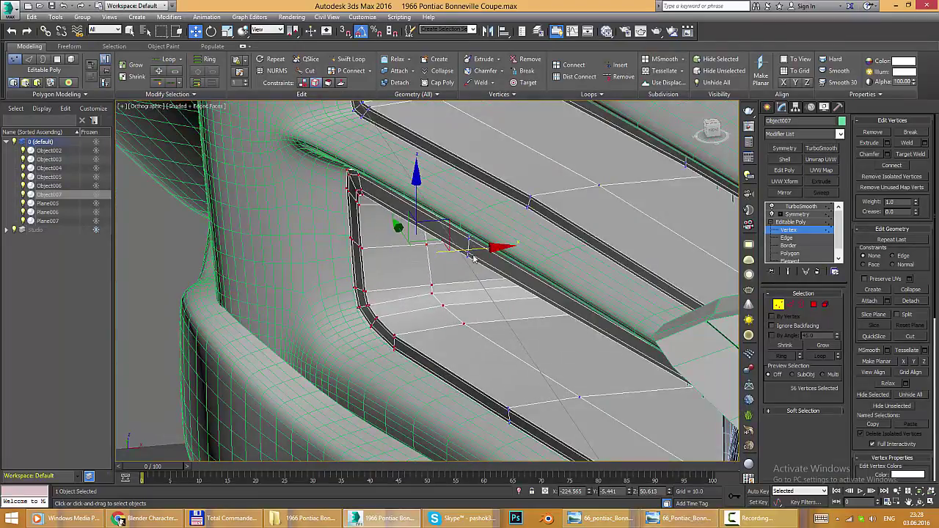
pyautogui.moveTo(469, 253)
pyautogui.keyDown('alt'); pyautogui.mouseDown(button='middle')
pyautogui.moveTo(562, 311)
pyautogui.moveTo(424, 309)
pyautogui.moveTo(351, 275)
pyautogui.mouseUp(button='middle'); pyautogui.keyUp('alt')
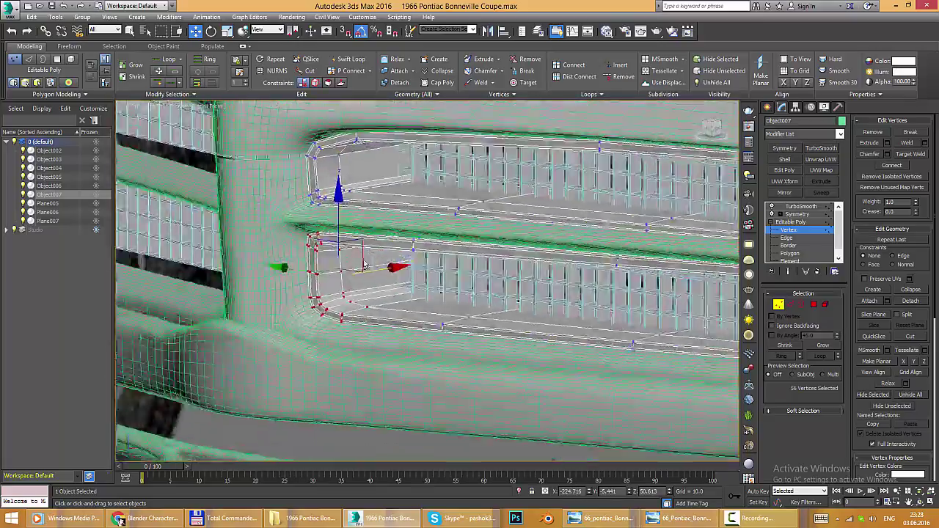
pyautogui.hotkey('alt', 'Tab')
pyautogui.hotkey('alt', 'Tab')
pyautogui.keyDown('alt'); pyautogui.moveTo(381, 220); pyautogui.dragTo(411, 187, button='middle'); pyautogui.keyUp('alt')
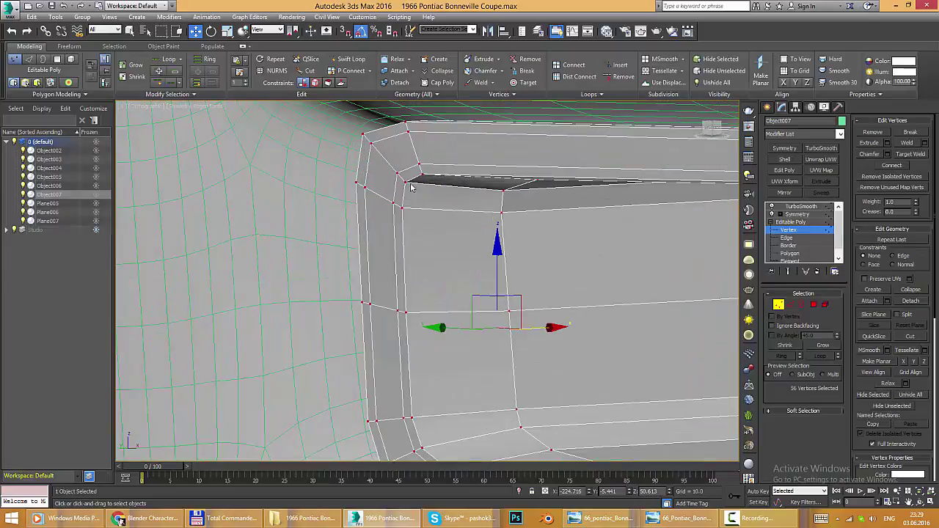
# - Select the grille opening's corner edges, nudge them slightly along X, and add more corner edges
pyautogui.press('2')
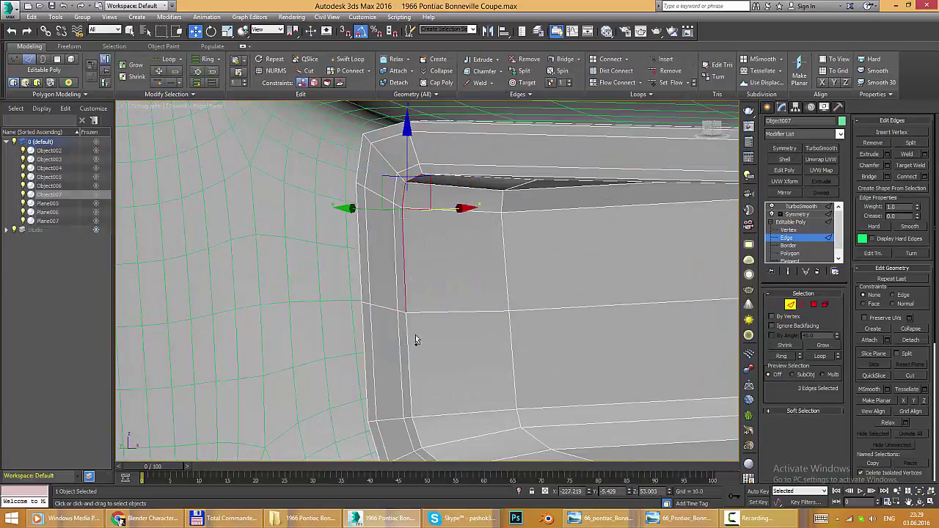
pyautogui.moveTo(415, 340)
pyautogui.keyDown('alt'); pyautogui.mouseDown(button='middle')
pyautogui.moveTo(444, 373)
pyautogui.moveTo(416, 359)
pyautogui.mouseUp(button='middle'); pyautogui.keyUp('alt')
pyautogui.moveTo(445, 235); pyautogui.dragTo(456, 232)
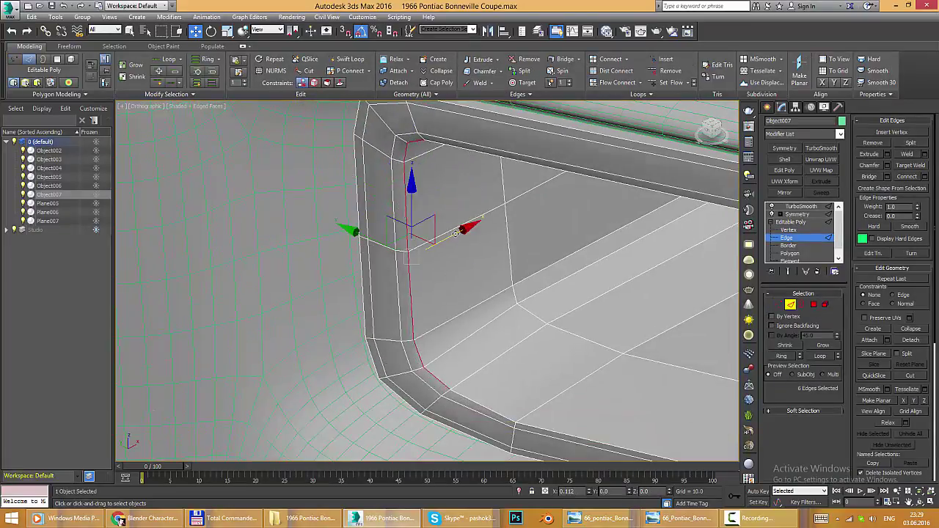
pyautogui.keyDown('alt'); pyautogui.moveTo(372, 139); pyautogui.dragTo(360, 138, button='middle'); pyautogui.keyUp('alt')
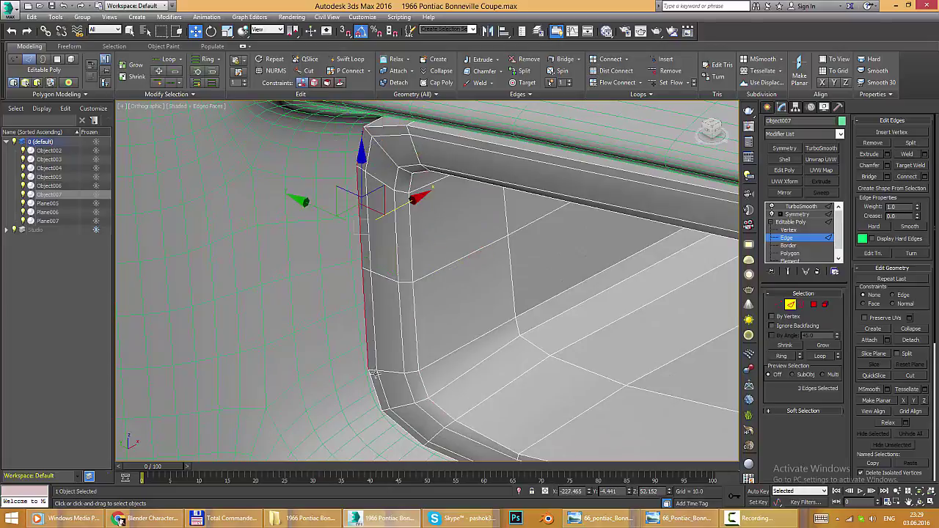
pyautogui.moveTo(392, 276)
pyautogui.keyDown('alt'); pyautogui.mouseDown(button='middle')
pyautogui.moveTo(415, 253)
pyautogui.moveTo(362, 146)
pyautogui.mouseUp(button='middle'); pyautogui.keyUp('alt')
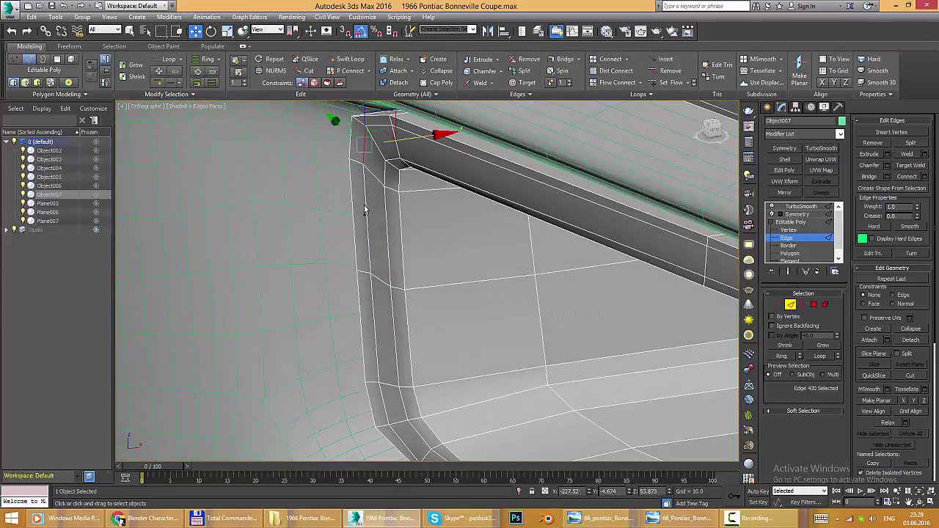
pyautogui.keyDown('ctrl'); pyautogui.click(381, 396); pyautogui.keyUp('ctrl')
pyautogui.moveTo(381, 396)
pyautogui.keyDown('alt'); pyautogui.mouseDown(button='middle')
pyautogui.moveTo(422, 273)
pyautogui.moveTo(408, 272)
pyautogui.mouseUp(button='middle'); pyautogui.keyUp('alt')
# - Review the strip corner edges against the reference photo, switching between Vertex and Edge modes
pyautogui.hotkey('alt', 'Tab')
pyautogui.hotkey('alt', 'Tab')
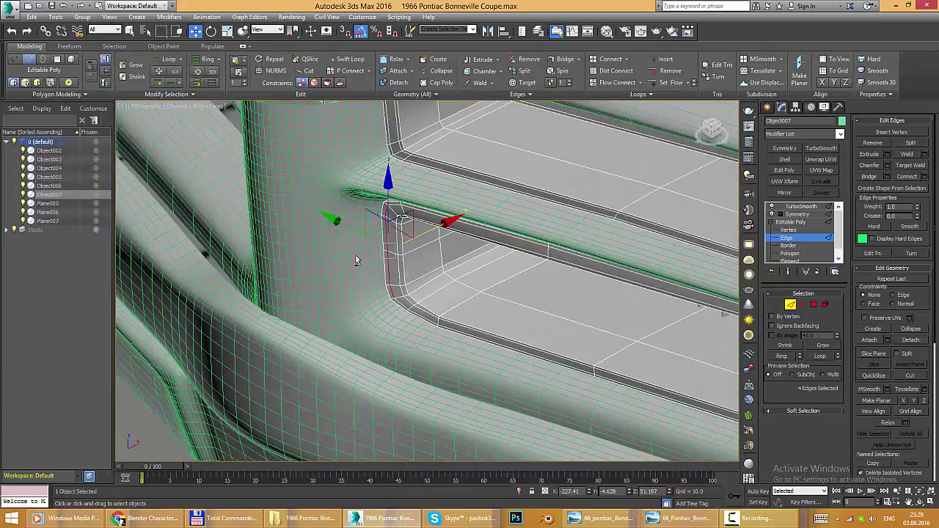
pyautogui.moveTo(357, 260)
pyautogui.keyDown('alt'); pyautogui.mouseDown(button='middle')
pyautogui.moveTo(404, 299)
pyautogui.moveTo(350, 353)
pyautogui.mouseUp(button='middle'); pyautogui.keyUp('alt')
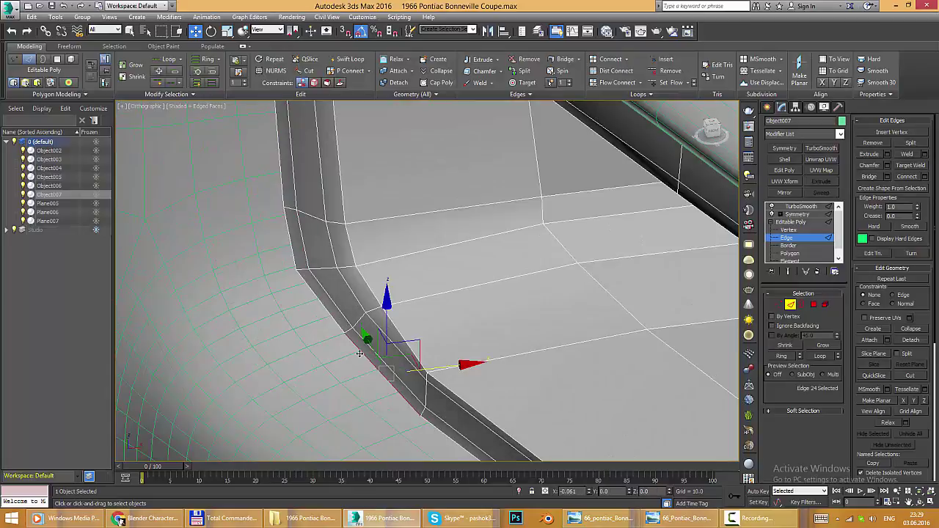
pyautogui.moveTo(440, 362)
pyautogui.keyDown('alt'); pyautogui.mouseDown(button='middle')
pyautogui.moveTo(434, 408)
pyautogui.moveTo(363, 325)
pyautogui.mouseUp(button='middle'); pyautogui.keyUp('alt')
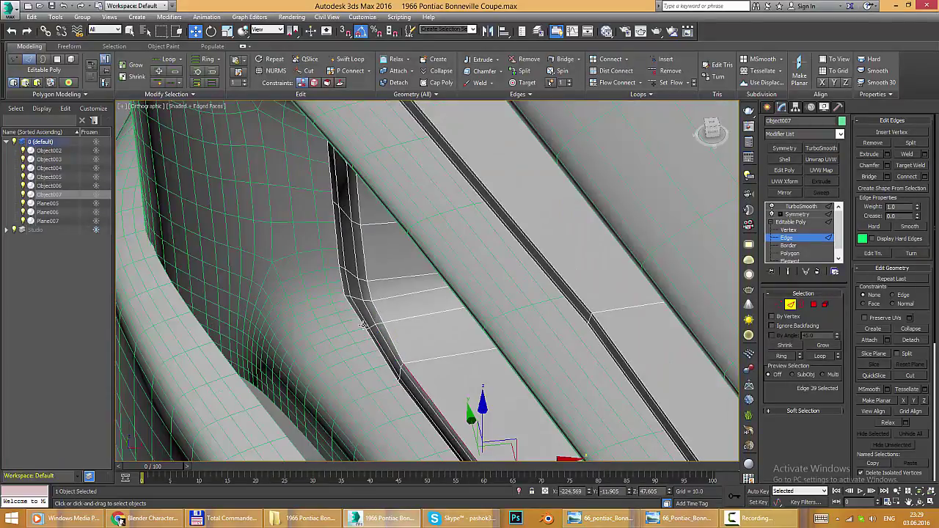
pyautogui.press('1')
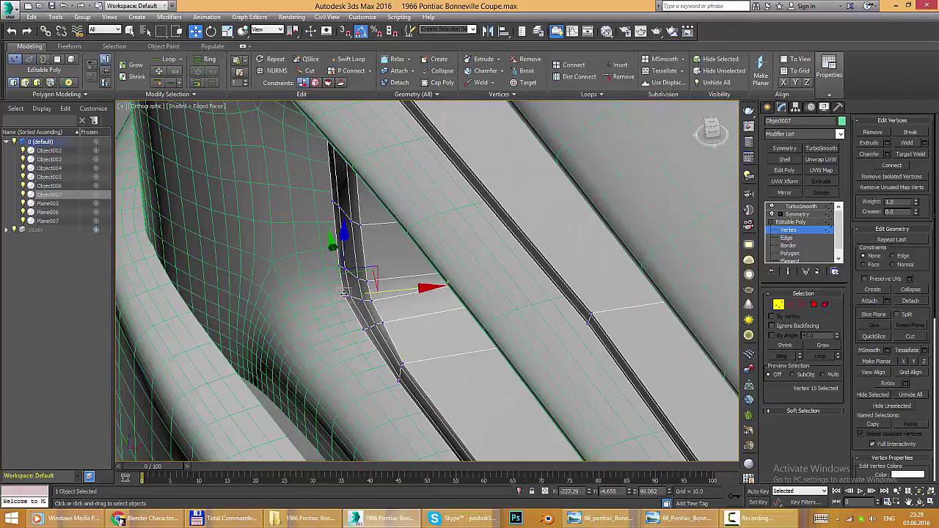
pyautogui.moveTo(345, 293)
pyautogui.keyDown('alt'); pyautogui.mouseDown(button='middle')
pyautogui.moveTo(390, 314)
pyautogui.moveTo(338, 200)
pyautogui.moveTo(375, 198)
pyautogui.mouseUp(button='middle'); pyautogui.keyUp('alt')
pyautogui.press('2')
pyautogui.press('1')
# - Add more strip edges, then check the lower opening corner vertices against the reference photo
pyautogui.press('2')
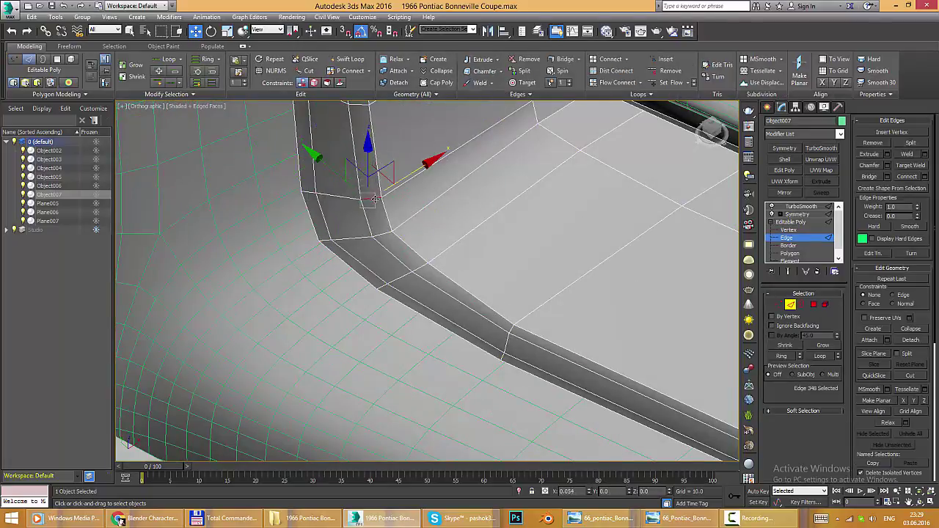
pyautogui.moveTo(380, 242)
pyautogui.keyDown('alt'); pyautogui.mouseDown(button='middle')
pyautogui.moveTo(377, 220)
pyautogui.moveTo(373, 298)
pyautogui.moveTo(378, 273)
pyautogui.moveTo(338, 209)
pyautogui.moveTo(346, 238)
pyautogui.moveTo(404, 258)
pyautogui.mouseUp(button='middle'); pyautogui.keyUp('alt')
pyautogui.scroll(5, 293, 266)
pyautogui.press('1')
pyautogui.moveTo(294, 269)
pyautogui.keyDown('alt'); pyautogui.mouseDown(button='middle')
pyautogui.moveTo(362, 268)
pyautogui.moveTo(373, 337)
pyautogui.moveTo(263, 265)
pyautogui.mouseUp(button='middle'); pyautogui.keyUp('alt')
pyautogui.hotkey('alt', 'Tab')
pyautogui.hotkey('alt', 'Tab')
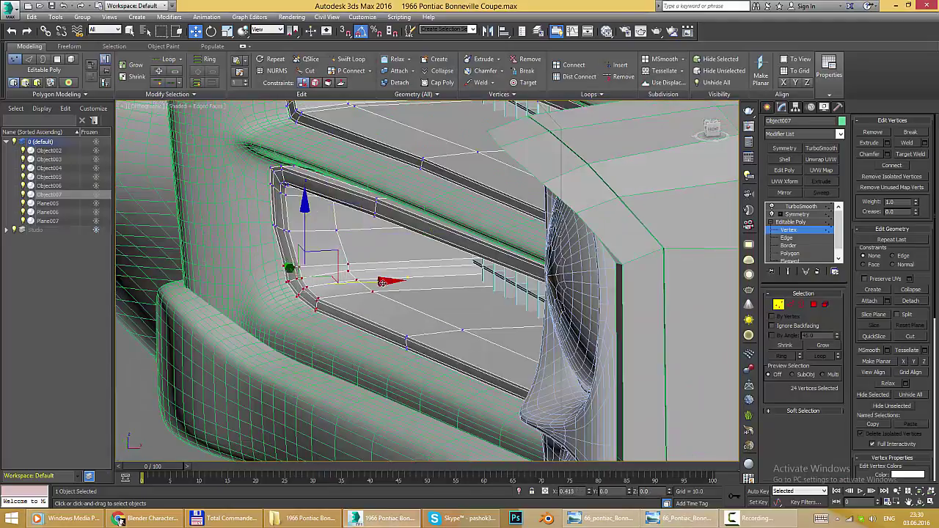
pyautogui.keyDown('alt'); pyautogui.moveTo(359, 225); pyautogui.dragTo(264, 152, button='middle'); pyautogui.keyUp('alt')
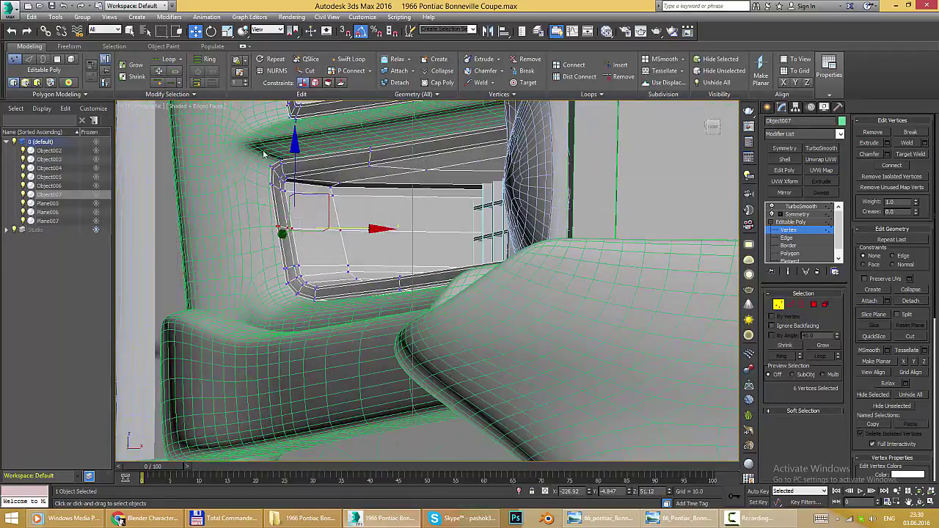
pyautogui.moveTo(269, 220)
pyautogui.keyDown('alt'); pyautogui.mouseDown(button='middle')
pyautogui.moveTo(365, 273)
pyautogui.moveTo(353, 327)
pyautogui.moveTo(370, 224)
pyautogui.moveTo(433, 222)
pyautogui.mouseUp(button='middle'); pyautogui.keyUp('alt')
pyautogui.hotkey('alt', 'Tab')
pyautogui.hotkey('alt', 'Tab')
# - In Edge mode, view low along the grille bars and toggle the NURMS smoothing preview
pyautogui.press('2')
pyautogui.scroll(4, 462, 220)
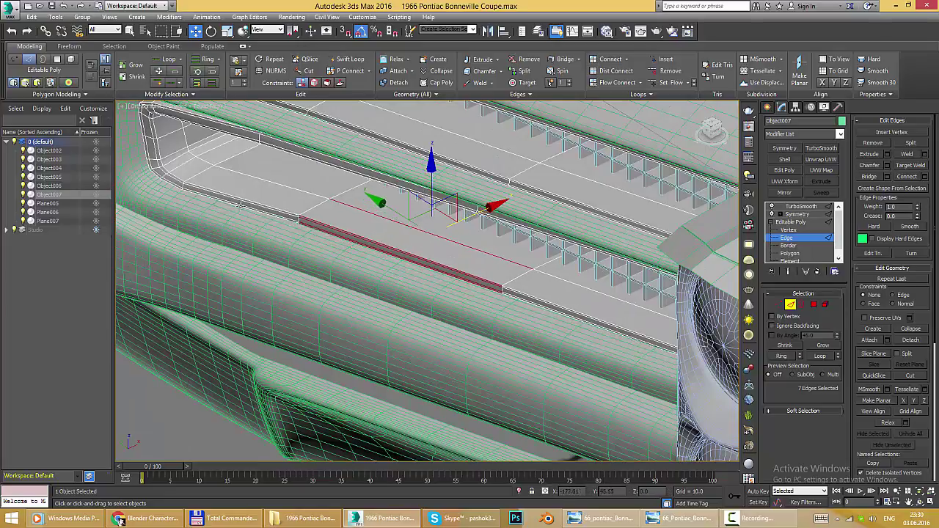
pyautogui.moveTo(252, 154)
pyautogui.keyDown('alt'); pyautogui.mouseDown(button='middle')
pyautogui.moveTo(213, 183)
pyautogui.moveTo(402, 180)
pyautogui.moveTo(429, 314)
pyautogui.moveTo(403, 285)
pyautogui.mouseUp(button='middle'); pyautogui.keyUp('alt')
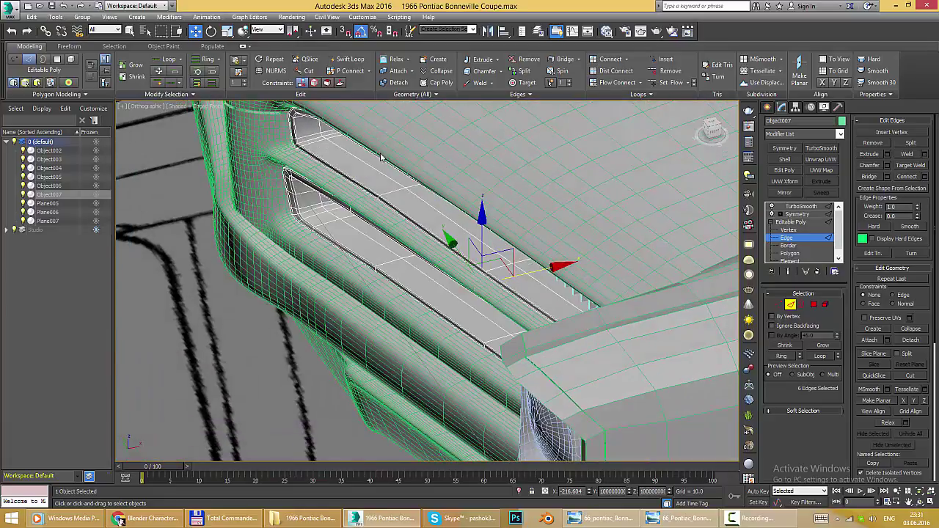
pyautogui.hotkey('ctrl', 'BackSpace')
pyautogui.keyDown('alt'); pyautogui.moveTo(381, 157); pyautogui.dragTo(370, 262, button='middle'); pyautogui.keyUp('alt')
# - Select the grille's TurboSmooth modifier, enable Isoline Display, and switch the viewport to Shaded
pyautogui.rightClick(369, 262)
pyautogui.scroll(-3, 916, 416)
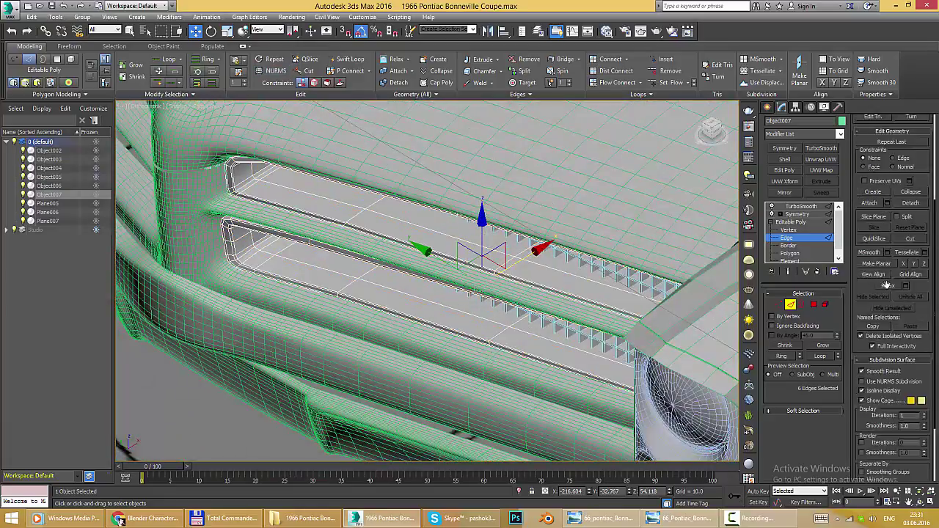
pyautogui.scroll(-2, 880, 367)
pyautogui.click(788, 274)
pyautogui.click(802, 206)
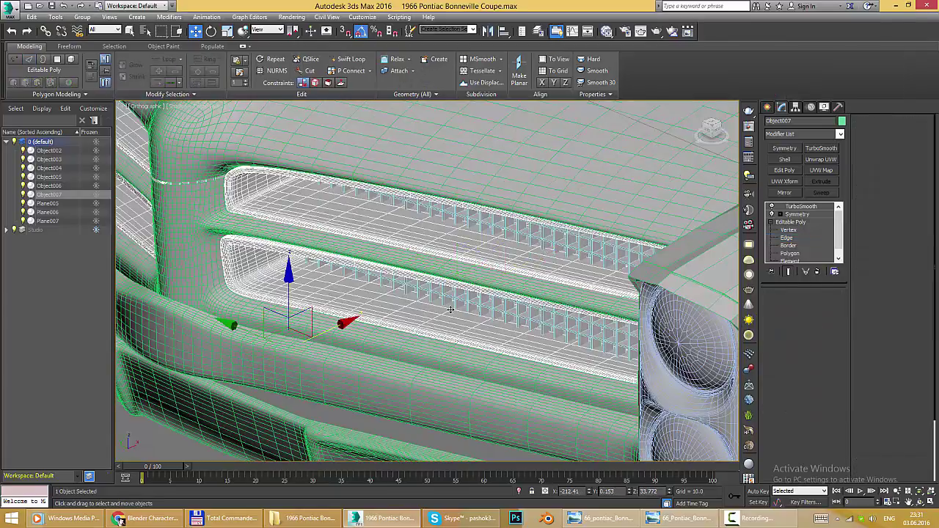
pyautogui.click(793, 335)
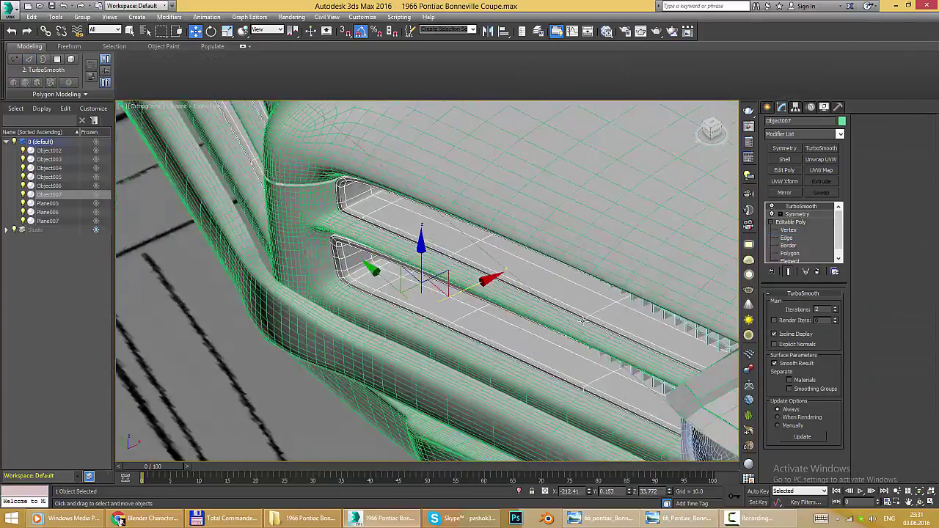
pyautogui.moveTo(440, 264)
pyautogui.keyDown('alt'); pyautogui.mouseDown(button='middle')
pyautogui.moveTo(503, 241)
pyautogui.moveTo(455, 249)
pyautogui.moveTo(429, 243)
pyautogui.mouseUp(button='middle'); pyautogui.keyUp('alt')
pyautogui.press('F4')
# - Compare the smoothed grille with the reference, inspect it at Element level, then exit sub-object mode
pyautogui.hotkey('alt', 'Tab')
pyautogui.hotkey('alt', 'Tab')
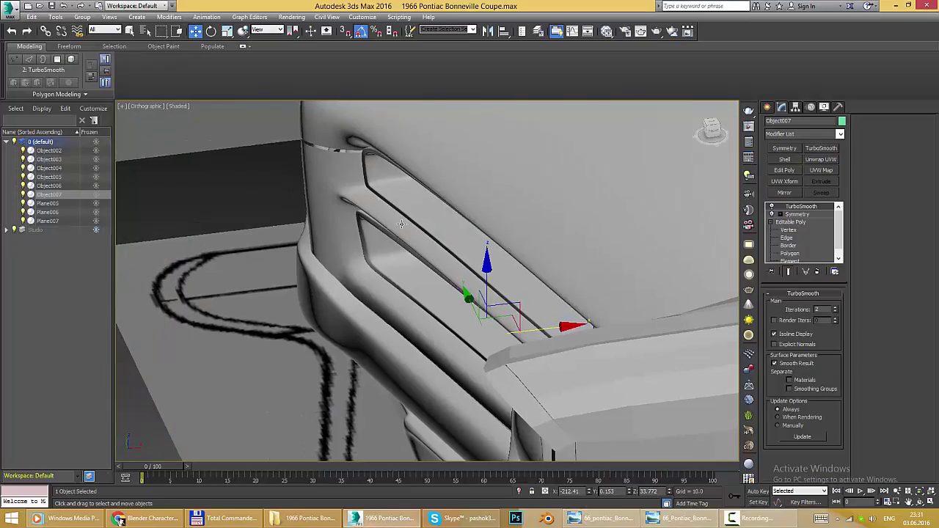
pyautogui.hotkey('alt', 'Tab')
pyautogui.hotkey('alt', 'Tab')
pyautogui.click(789, 231)
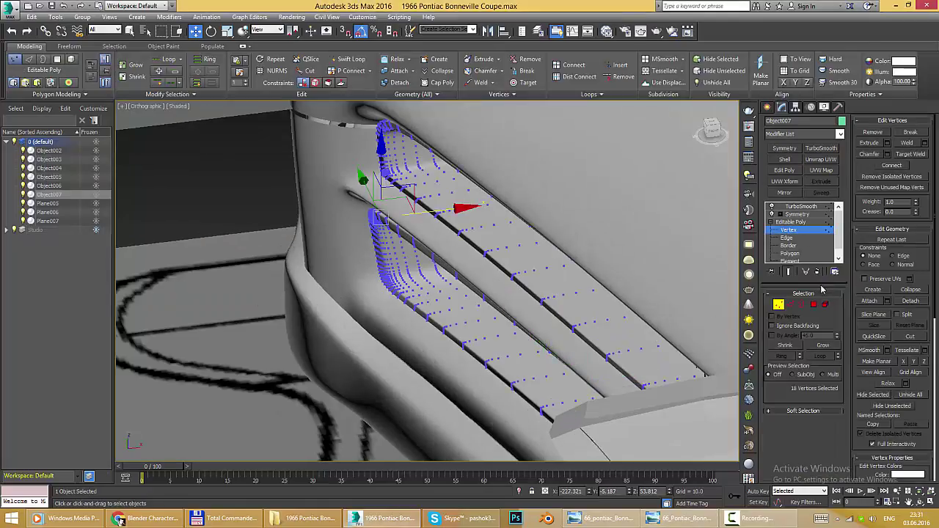
pyautogui.press('5')
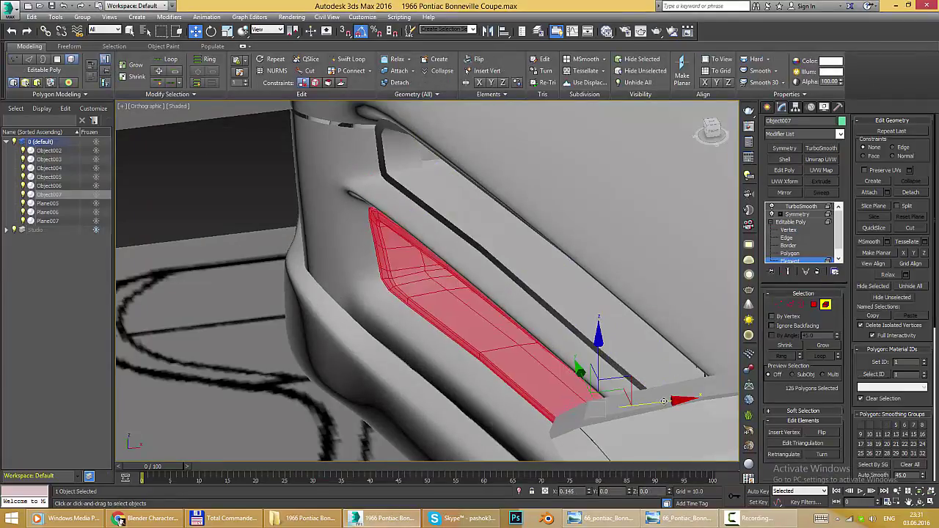
pyautogui.scroll(-5, 503, 275)
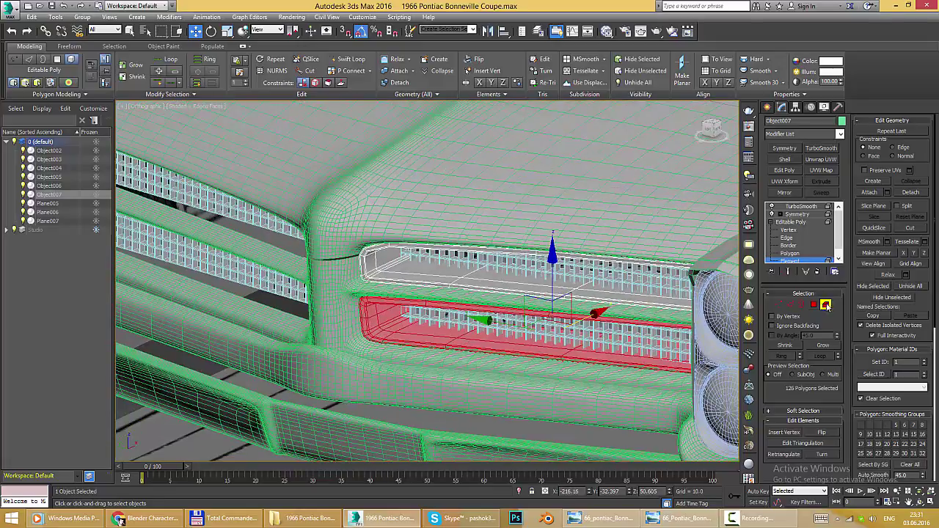
pyautogui.press('5')
pyautogui.scroll(-5, 506, 271)
pyautogui.moveTo(507, 271)
pyautogui.keyDown('alt'); pyautogui.mouseDown(button='middle')
pyautogui.moveTo(516, 261)
pyautogui.moveTo(447, 303)
pyautogui.mouseUp(button='middle'); pyautogui.keyUp('alt')
pyautogui.press('F4')
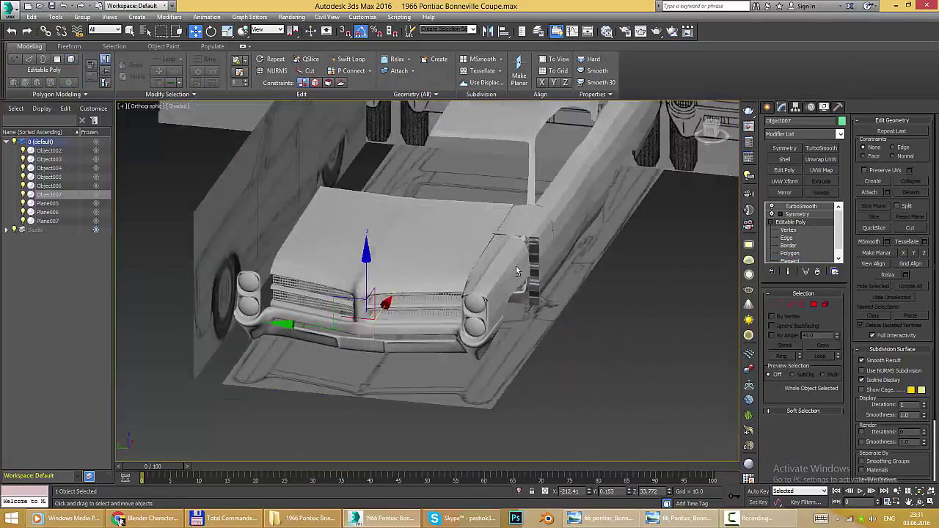
# - Turn edged faces back on, check the Bonneville front photo, and select Object004 beside the hood
pyautogui.scroll(3, 447, 303)
pyautogui.press('F4')
pyautogui.click(599, 518)
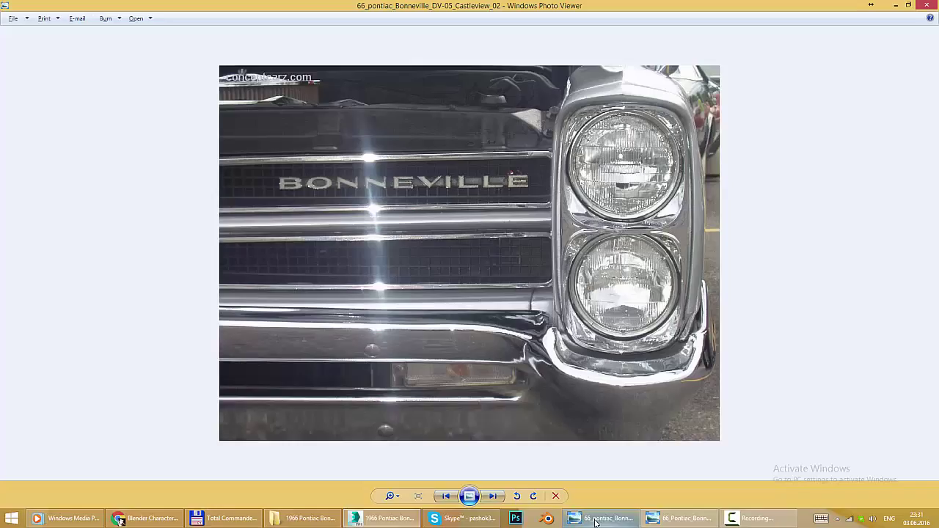
pyautogui.hotkey('alt', 'Tab')
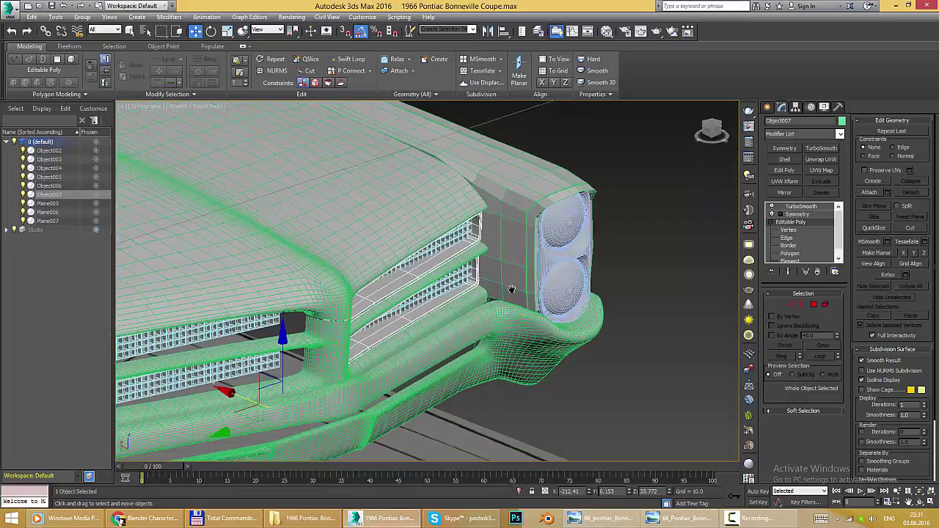
pyautogui.scroll(5, 464, 313)
pyautogui.click(541, 252)
pyautogui.scroll(-5, 541, 252)
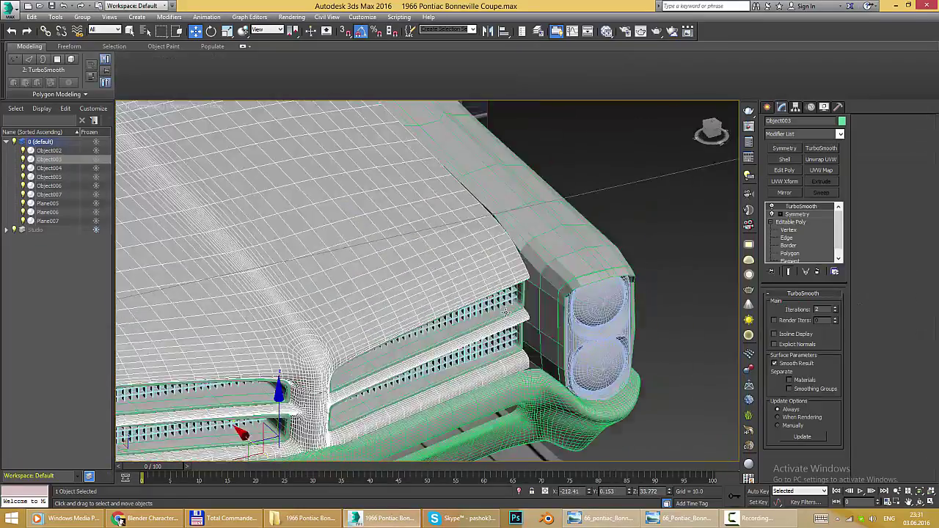
pyautogui.keyDown('alt'); pyautogui.moveTo(541, 252); pyautogui.dragTo(493, 235, button='middle'); pyautogui.keyUp('alt')
pyautogui.scroll(5, 493, 235)
pyautogui.click(492, 235)
pyautogui.scroll(3, 610, 296)
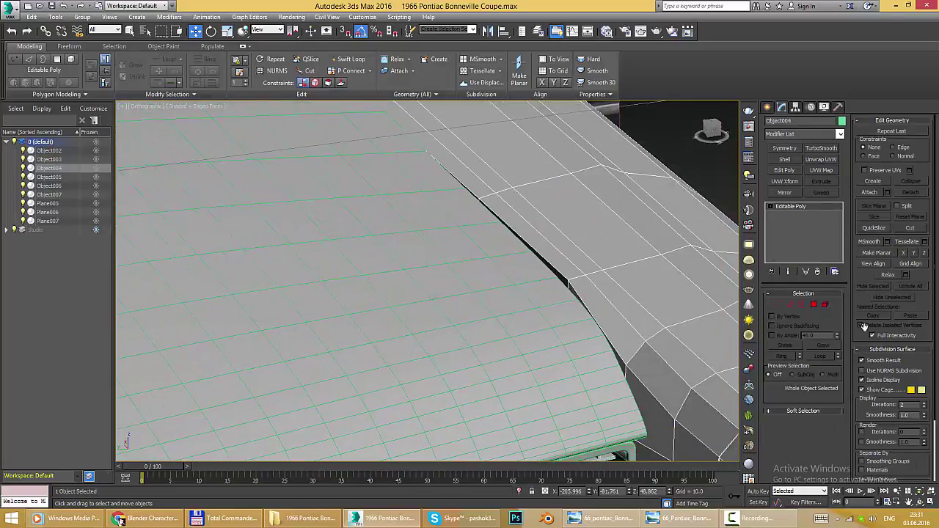
# - Turn on NURMS Toggle for Object004 from the quad menu
pyautogui.rightClick(555, 245)
pyautogui.click(573, 215)
pyautogui.scroll(-5, 572, 215)
pyautogui.keyDown('alt'); pyautogui.moveTo(573, 215); pyautogui.dragTo(554, 240, button='middle'); pyautogui.keyUp('alt')
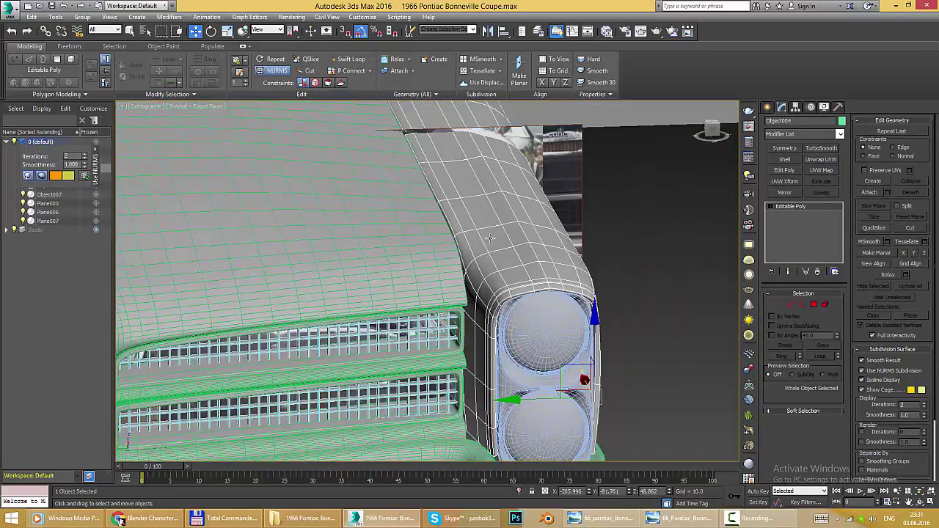
pyautogui.scroll(4, 554, 240)
pyautogui.scroll(3, 554, 241)
# - Select the two fender-edge vertices on Object004, then select the hood Object003
pyautogui.press('1')
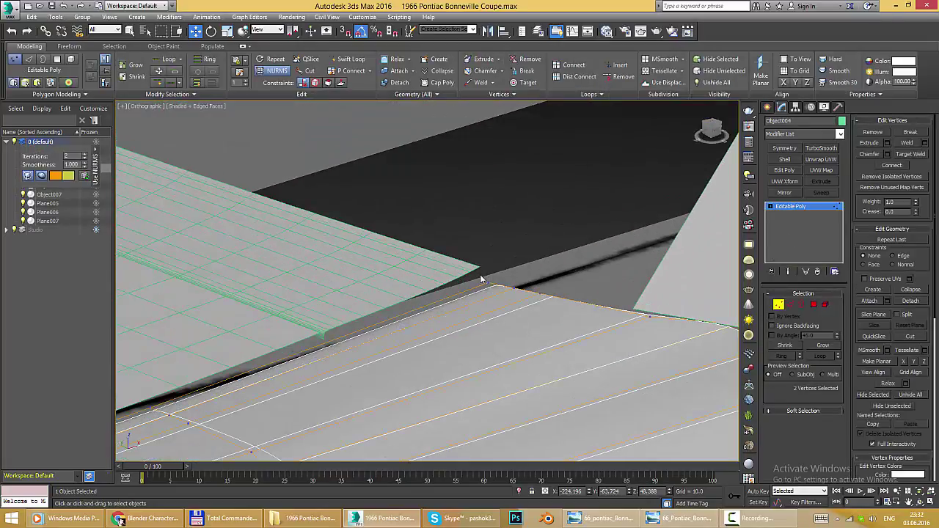
pyautogui.moveTo(480, 249); pyautogui.dragTo(506, 304)
pyautogui.scroll(-3, 441, 294)
pyautogui.keyDown('alt'); pyautogui.moveTo(441, 294); pyautogui.dragTo(511, 307, button='middle'); pyautogui.keyUp('alt')
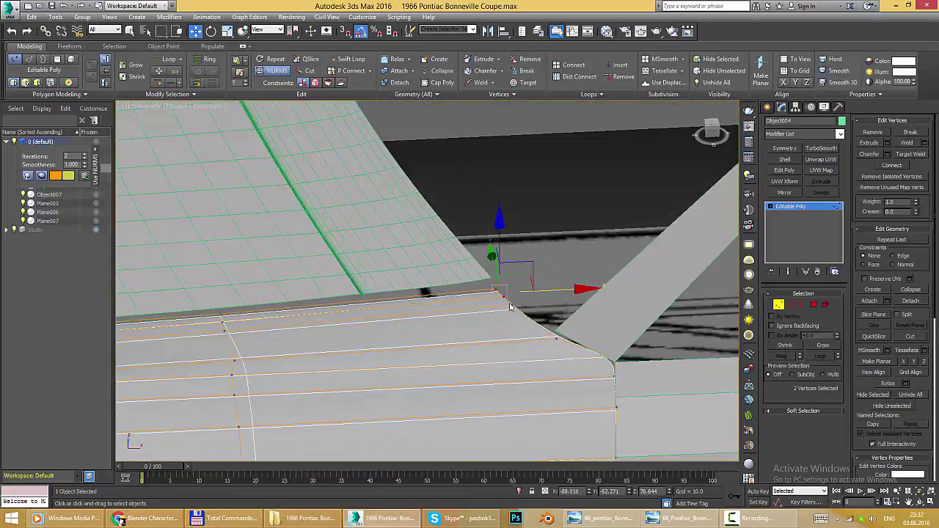
pyautogui.rightClick(538, 304)
pyautogui.click(484, 264)
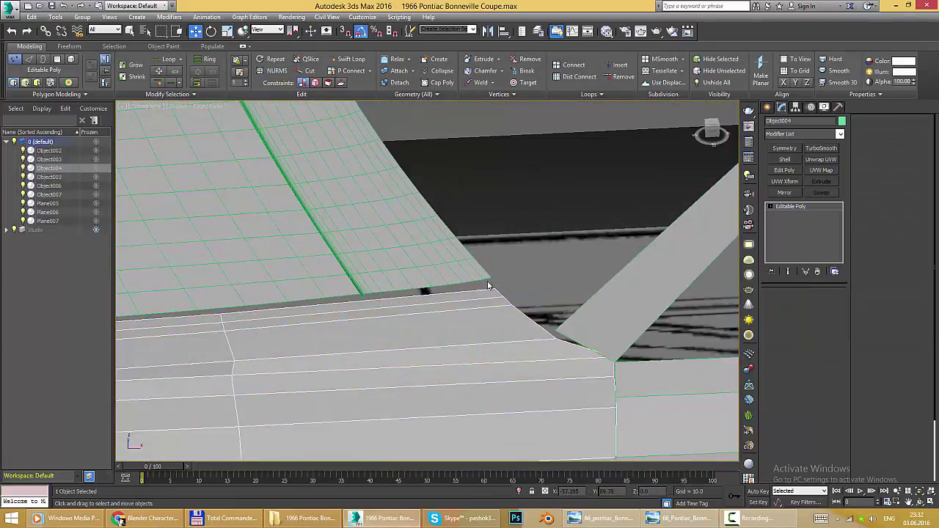
pyautogui.rightClick(475, 261)
pyautogui.press('Escape')
# - Put Object003's Editable Poly at Vertex level with edged faces shown near the fender edge
pyautogui.scroll(-5, 399, 250)
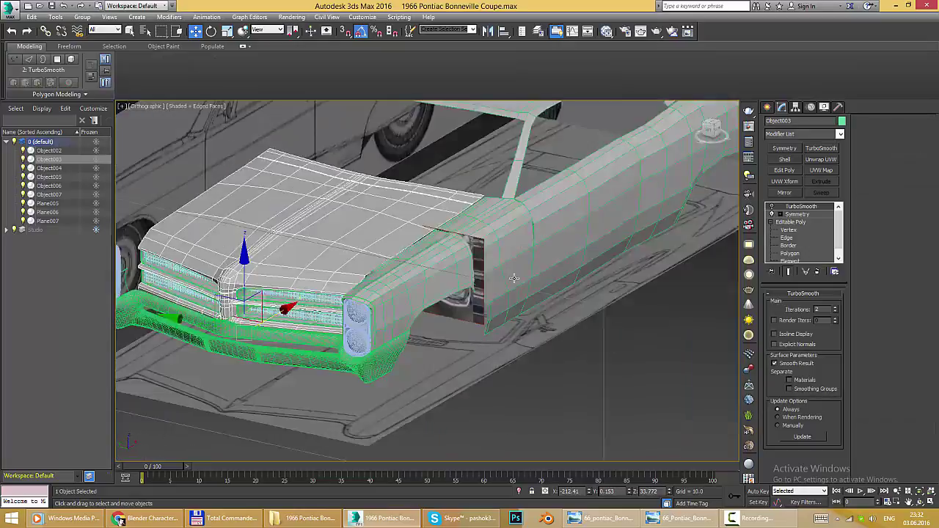
pyautogui.keyDown('alt'); pyautogui.moveTo(381, 248); pyautogui.dragTo(400, 250, button='middle'); pyautogui.keyUp('alt')
pyautogui.click(792, 222)
pyautogui.rightClick(477, 220)
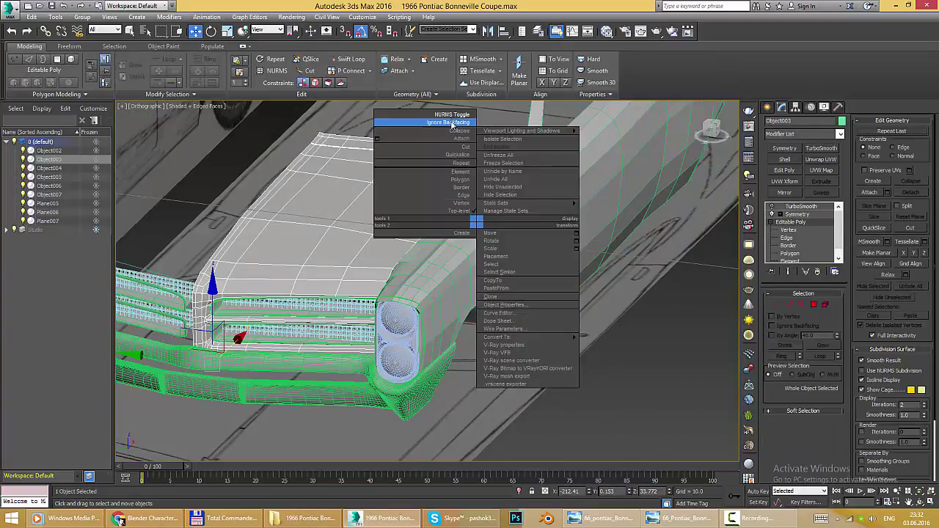
pyautogui.click(461, 144)
pyautogui.scroll(-5, 520, 283)
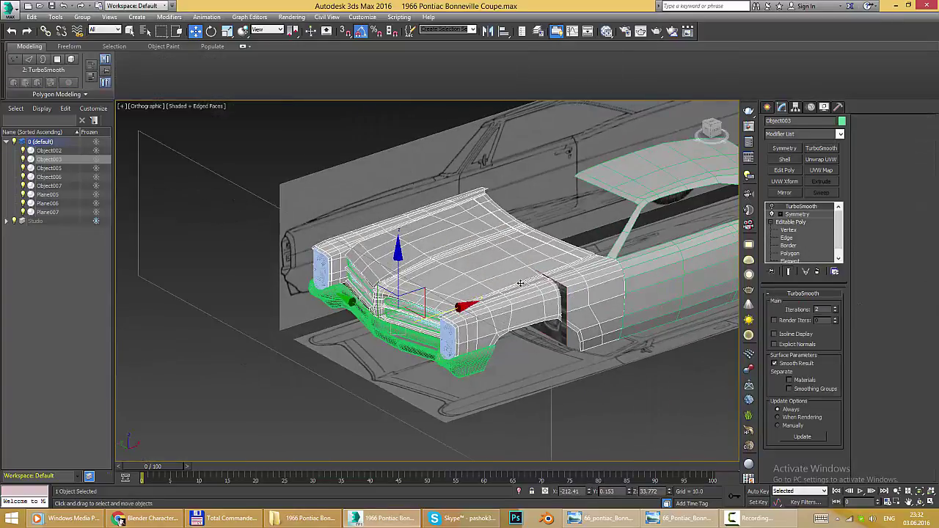
pyautogui.press('F4')
pyautogui.keyDown('alt'); pyautogui.moveTo(520, 282); pyautogui.dragTo(528, 220, button='middle'); pyautogui.keyUp('alt')
pyautogui.scroll(5, 529, 220)
pyautogui.scroll(4, 535, 198)
pyautogui.press('1')
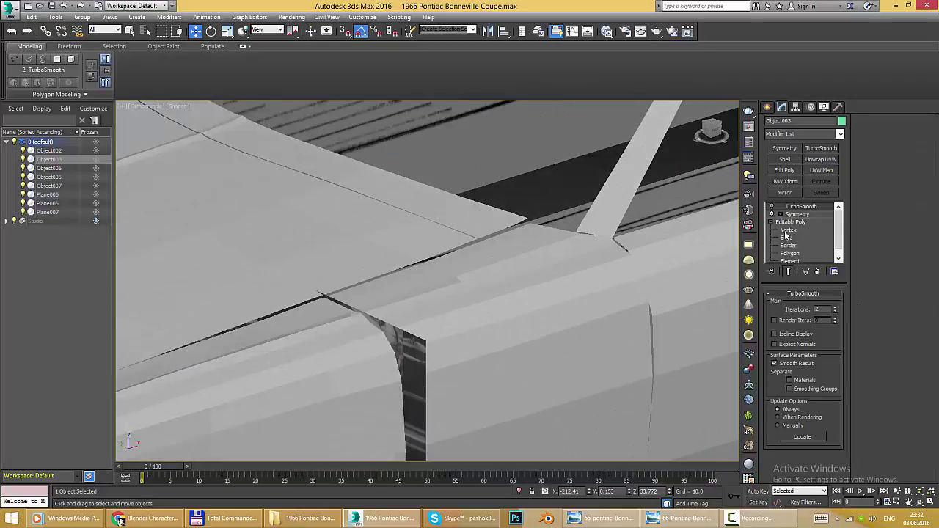
pyautogui.press('F4')
pyautogui.moveTo(589, 215)
pyautogui.keyDown('alt'); pyautogui.mouseDown(button='middle')
pyautogui.moveTo(596, 166)
pyautogui.moveTo(579, 220)
pyautogui.mouseUp(button='middle'); pyautogui.keyUp('alt')
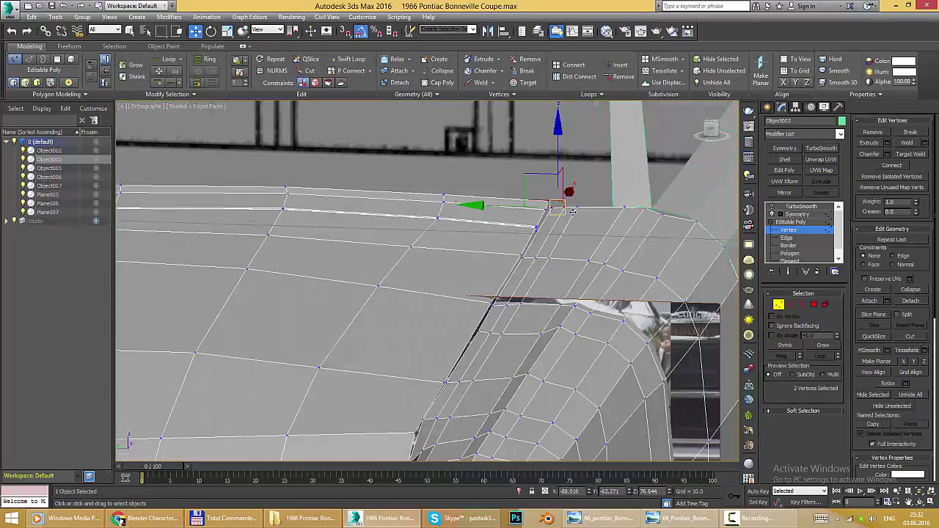
# - Compare the hood edge with the gold Bonneville reference photos, then clear the vertex selection
pyautogui.hotkey('alt', 'Tab')
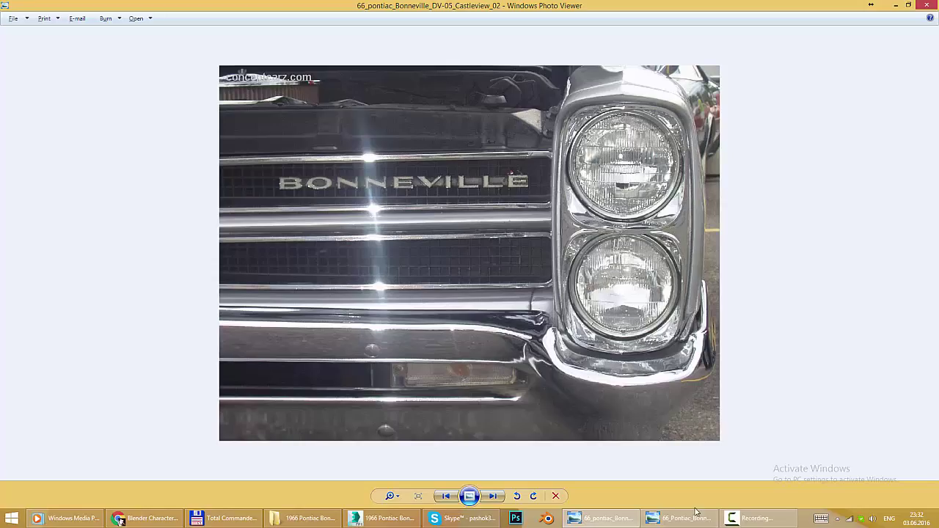
pyautogui.click(695, 514)
pyautogui.moveTo(672, 200); pyautogui.dragTo(673, 226)
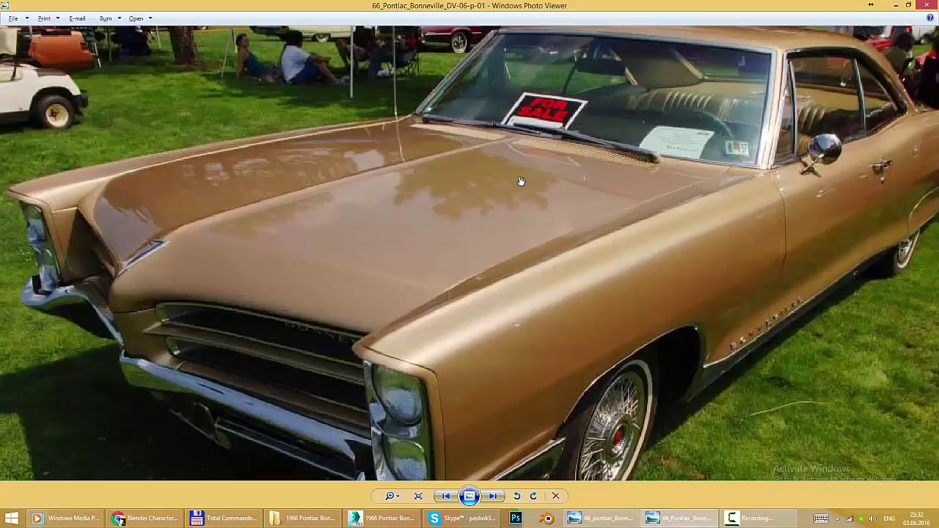
pyautogui.scroll(-2, 442, 292)
pyautogui.scroll(2, 621, 207)
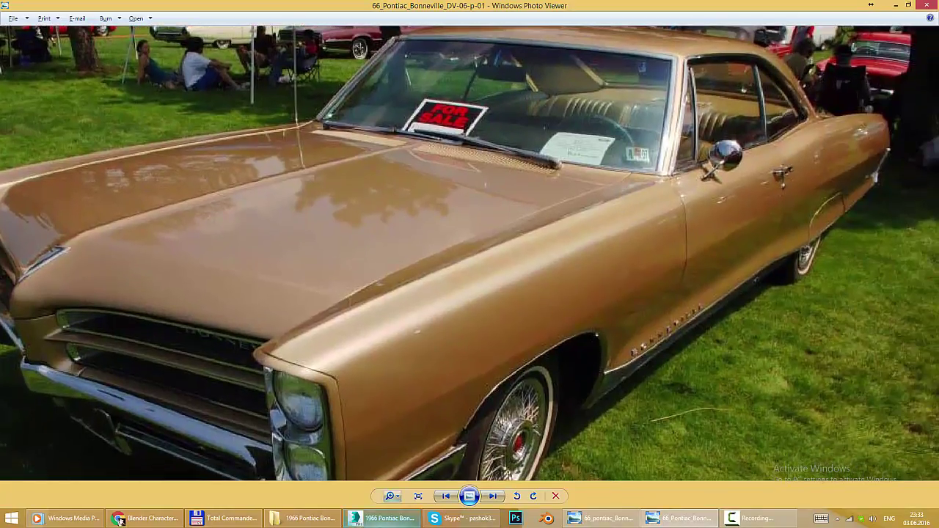
pyautogui.hotkey('alt', 'Tab')
pyautogui.moveTo(558, 206)
pyautogui.keyDown('alt'); pyautogui.mouseDown(button='middle')
pyautogui.moveTo(613, 207)
pyautogui.moveTo(548, 191)
pyautogui.mouseUp(button='middle'); pyautogui.keyUp('alt')
pyautogui.click(547, 191)
pyautogui.scroll(-2, 498, 229)
# - Orbit the hood to a lower, flatter angle while comparing it with the car reference photo
pyautogui.scroll(-2, 498, 239)
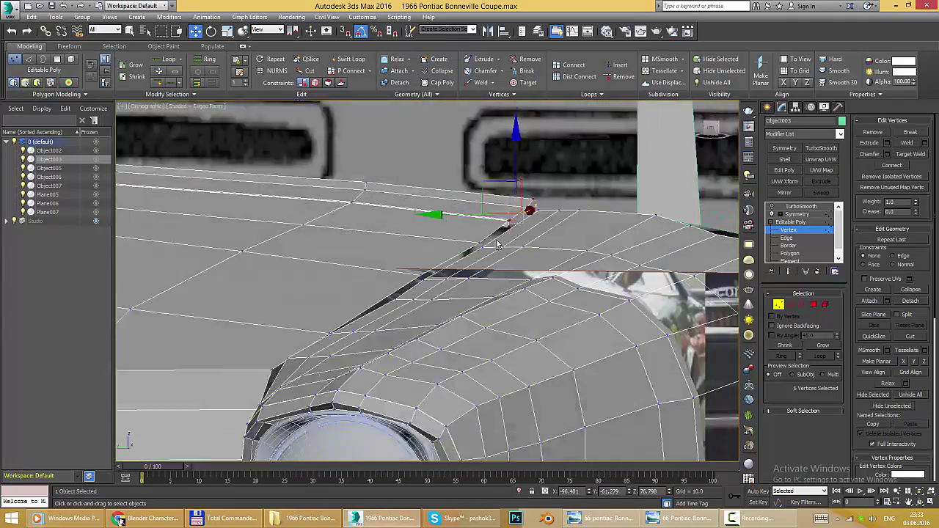
pyautogui.hotkey('alt', 'Tab')
pyautogui.hotkey('alt', 'Tab')
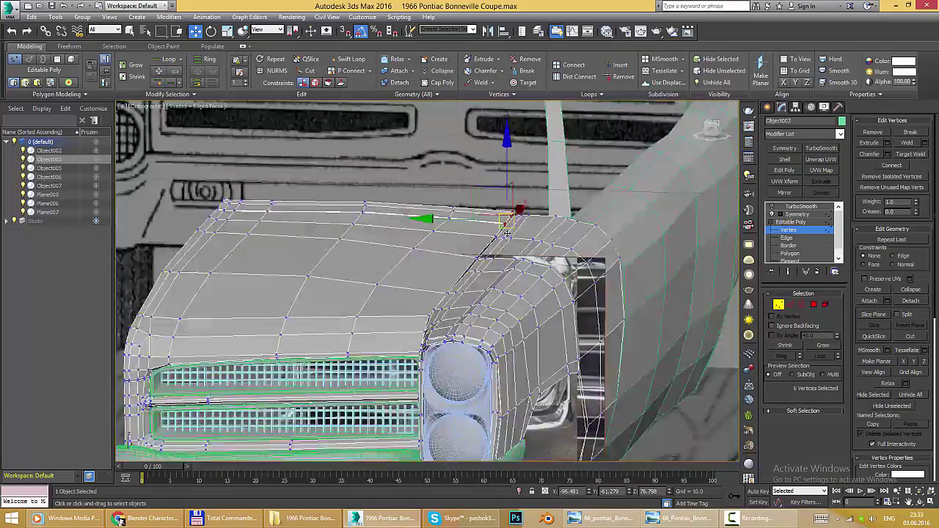
pyautogui.scroll(2, 494, 234)
pyautogui.scroll(3, 494, 233)
pyautogui.scroll(-5, 507, 232)
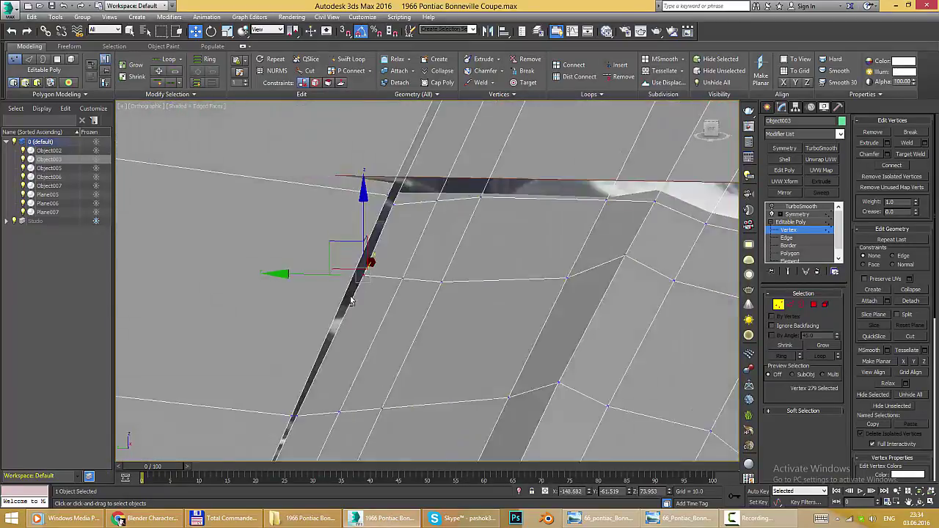
pyautogui.keyDown('alt'); pyautogui.moveTo(351, 301); pyautogui.dragTo(370, 262, button='middle'); pyautogui.keyUp('alt')
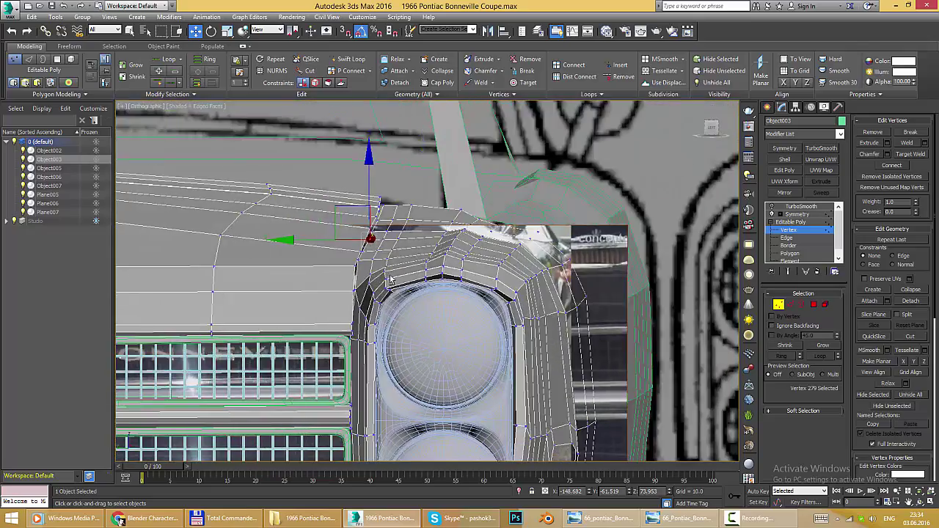
pyautogui.hotkey('alt', 'Tab')
pyautogui.hotkey('alt', 'Tab')
pyautogui.keyDown('alt'); pyautogui.moveTo(390, 279); pyautogui.dragTo(434, 275, button='middle'); pyautogui.keyUp('alt')
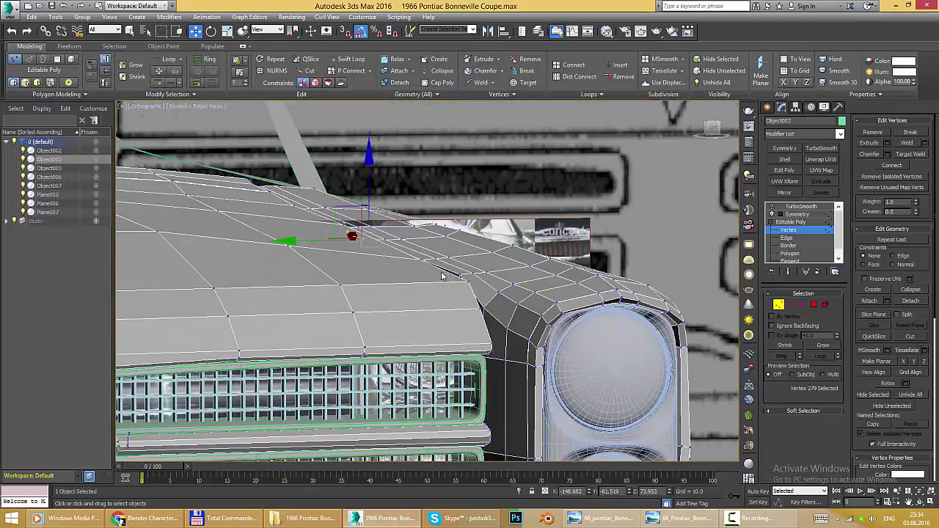
pyautogui.scroll(3, 456, 279)
pyautogui.scroll(3, 453, 272)
# - Select the two vertices at the hood edge and frame the hood edge and headlight
pyautogui.click(453, 272)
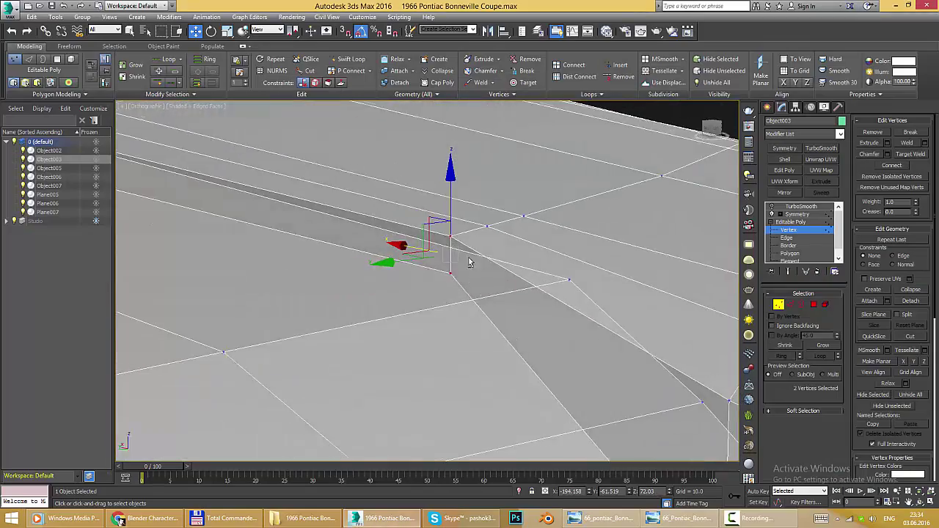
pyautogui.scroll(3, 470, 259)
pyautogui.scroll(-5, 451, 221)
pyautogui.keyDown('alt'); pyautogui.moveTo(452, 221); pyautogui.dragTo(444, 250, button='middle'); pyautogui.keyUp('alt')
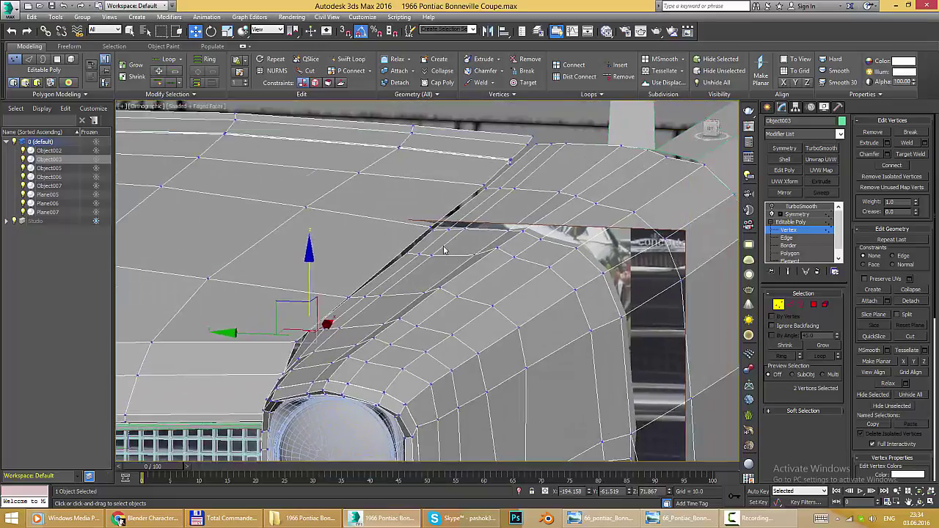
# - With See-Through on, select the seam vertices near the hood edge and move them onto the reference seam
pyautogui.hotkey('alt', 'x')
pyautogui.click(334, 260)
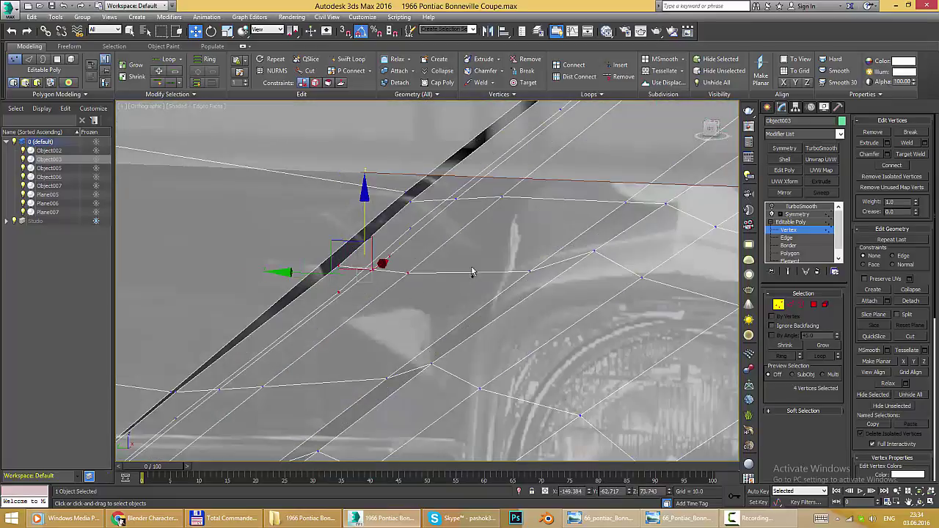
pyautogui.hotkey('alt', 'x')
pyautogui.hotkey('alt', 'x')
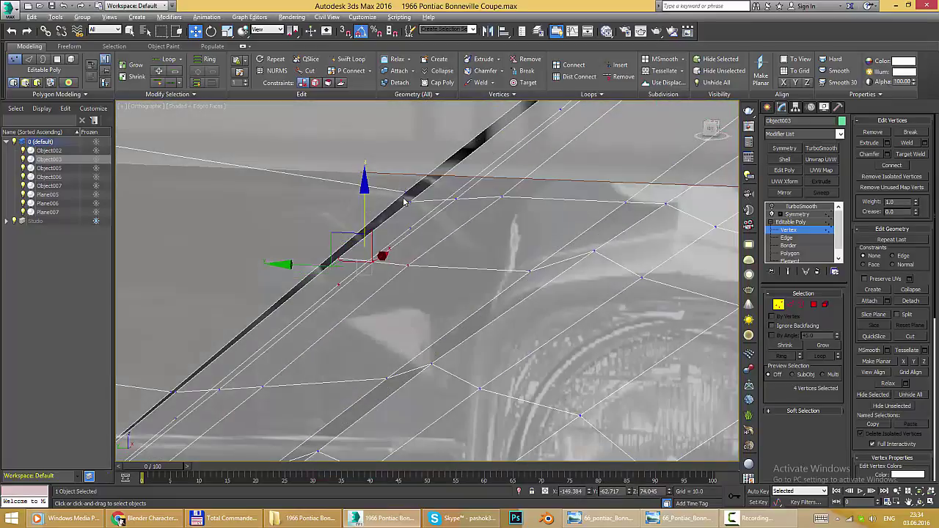
pyautogui.moveTo(517, 247); pyautogui.dragTo(517, 247)
pyautogui.hotkey('alt', 'x')
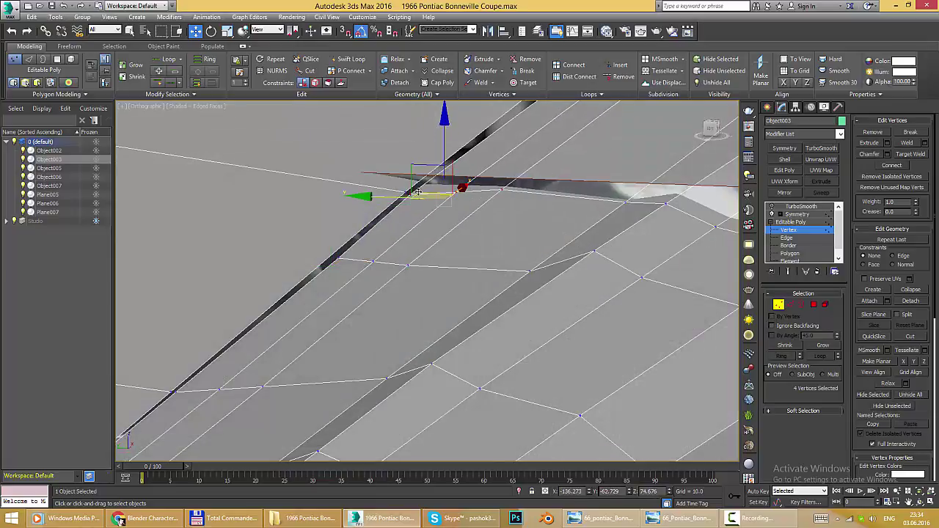
pyautogui.moveTo(401, 209); pyautogui.dragTo(337, 188, button='middle')
pyautogui.moveTo(312, 232); pyautogui.dragTo(451, 285)
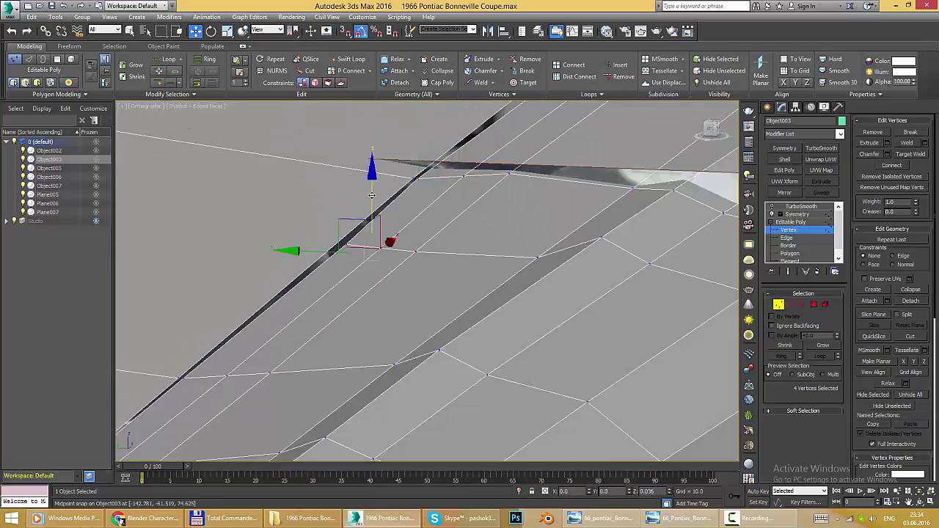
pyautogui.scroll(-6, 372, 195)
# - Pick an edge on the fender top, then a single vertex at the fender corner
pyautogui.press('2')
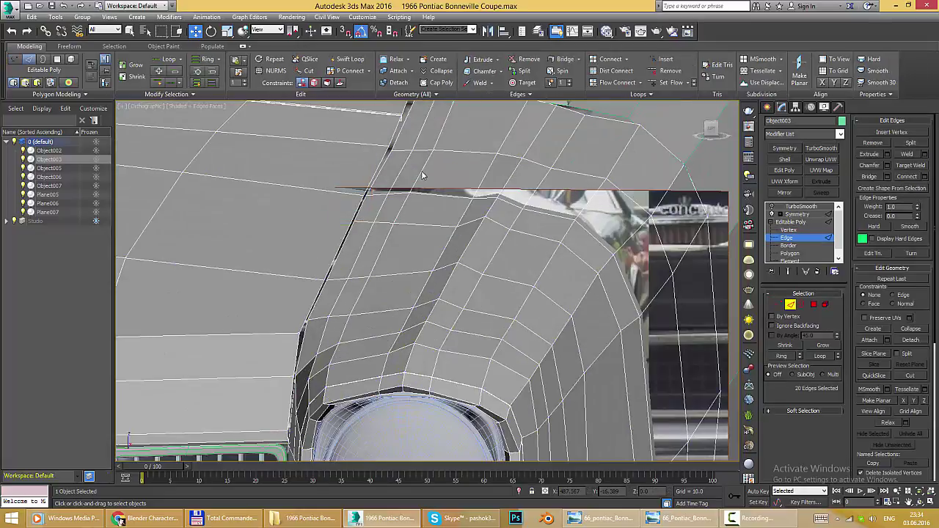
pyautogui.click(422, 175)
pyautogui.keyDown('alt'); pyautogui.moveTo(422, 175); pyautogui.dragTo(395, 184, button='middle'); pyautogui.keyUp('alt')
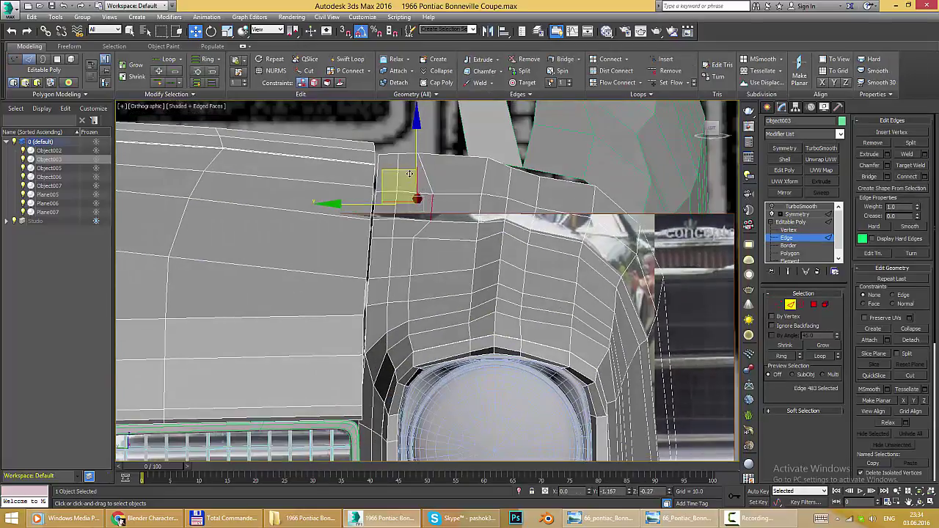
pyautogui.press('1')
pyautogui.click(418, 149)
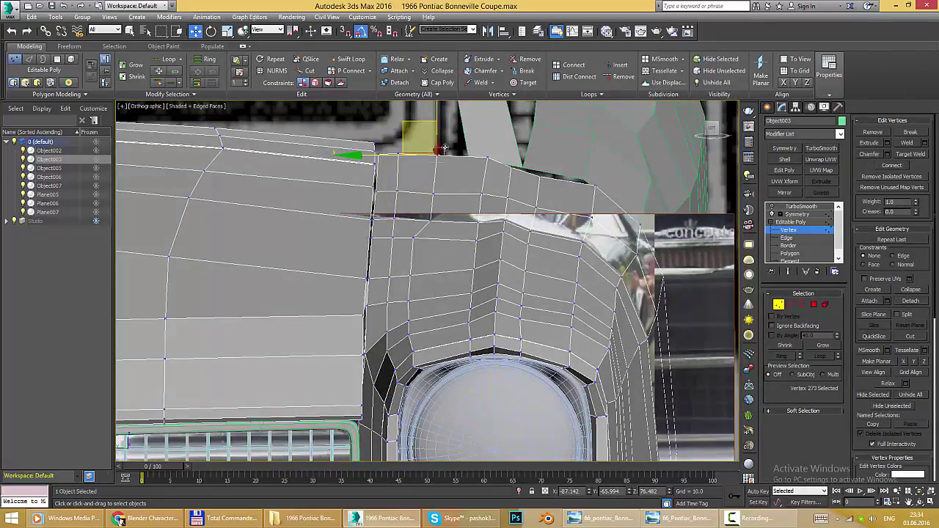
pyautogui.scroll(8, 445, 149)
pyautogui.keyDown('alt'); pyautogui.moveTo(445, 149); pyautogui.dragTo(425, 232, button='middle'); pyautogui.keyUp('alt')
# - Select the horizontal fender edge ring and vertical loop, keeping only the upper five edges
pyautogui.press('2')
pyautogui.keyDown('shift'); pyautogui.click(426, 228); pyautogui.keyUp('shift')
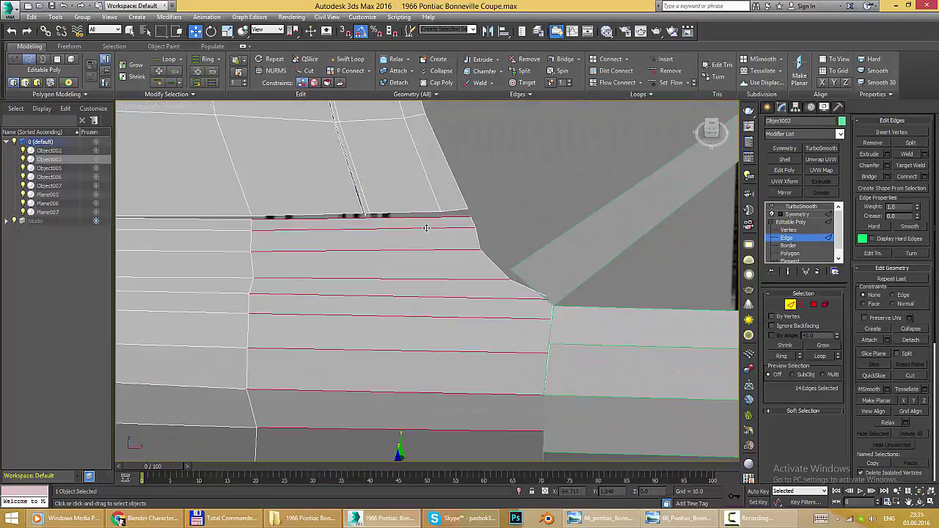
pyautogui.scroll(-5, 427, 228)
pyautogui.doubleClick(455, 279)
pyautogui.keyDown('alt'); pyautogui.moveTo(474, 272); pyautogui.dragTo(478, 267, button='middle'); pyautogui.keyUp('alt')
pyautogui.scroll(3, 483, 168)
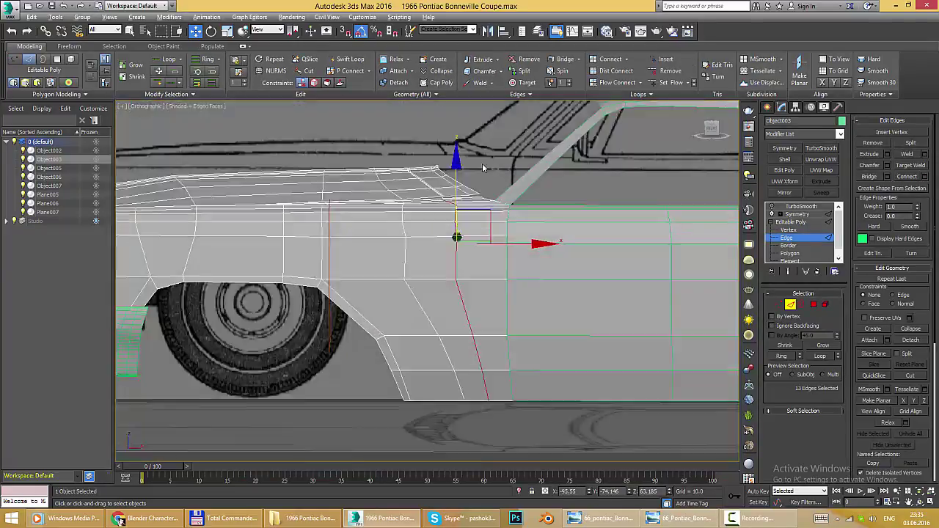
pyautogui.keyDown('alt'); pyautogui.moveTo(483, 168); pyautogui.dragTo(470, 242, button='middle'); pyautogui.keyUp('alt')
pyautogui.scroll(3, 470, 221)
pyautogui.keyDown('shift'); pyautogui.click(468, 228); pyautogui.keyUp('shift')
pyautogui.keyDown('alt'); pyautogui.moveTo(470, 249); pyautogui.dragTo(514, 411); pyautogui.keyUp('alt')
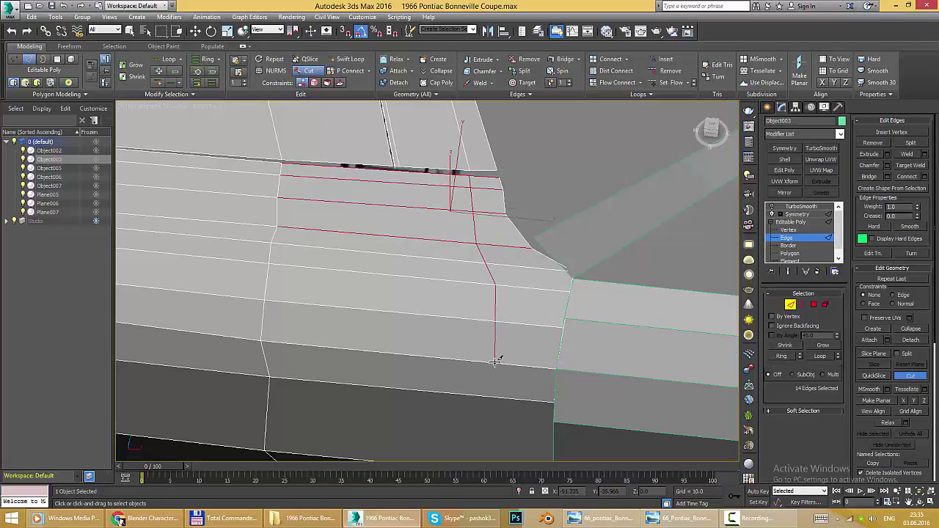
# - Cut a new vertical edge down the fender faces and select the hood-corner vertex
pyautogui.keyDown('alt'); pyautogui.moveTo(492, 207); pyautogui.dragTo(518, 191, button='middle'); pyautogui.keyUp('alt')
pyautogui.moveTo(537, 255)
pyautogui.keyDown('alt'); pyautogui.mouseDown(button='middle')
pyautogui.moveTo(509, 152)
pyautogui.moveTo(541, 157)
pyautogui.moveTo(528, 137)
pyautogui.moveTo(514, 154)
pyautogui.moveTo(507, 250)
pyautogui.mouseUp(button='middle'); pyautogui.keyUp('alt')
pyautogui.press('1')
pyautogui.click(541, 157)
pyautogui.keyDown('alt'); pyautogui.moveTo(550, 177); pyautogui.dragTo(507, 244, button='middle'); pyautogui.keyUp('alt')
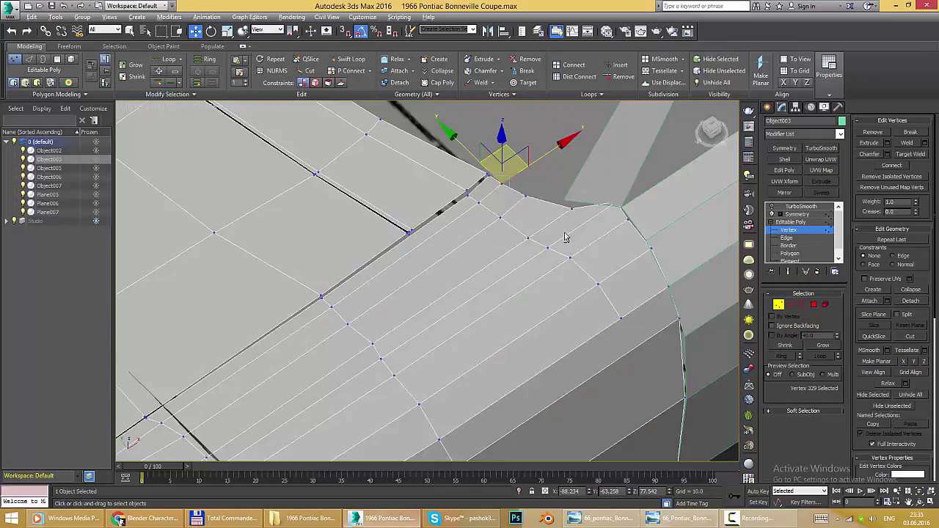
pyautogui.scroll(4, 414, 198)
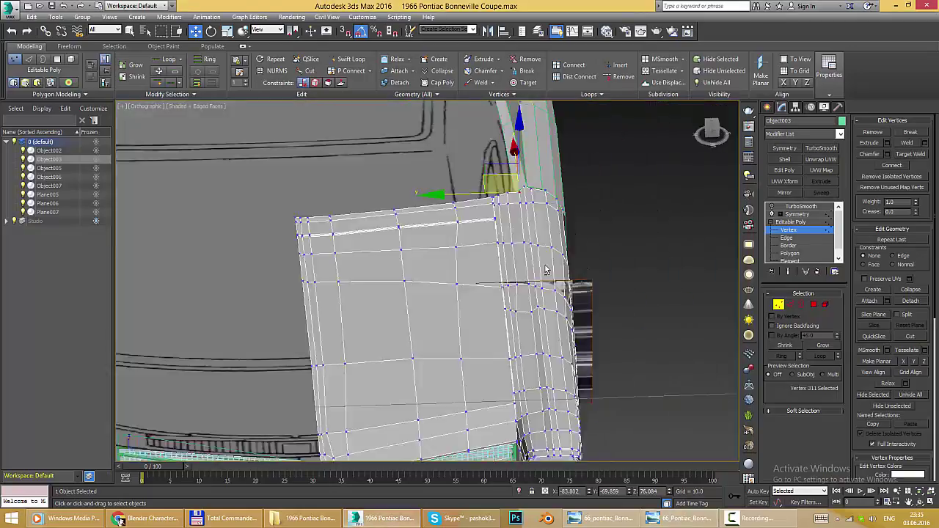
# - Select a neighbouring hood-edge vertex and view the headlight and grille against the reference photo
pyautogui.scroll(5, 545, 271)
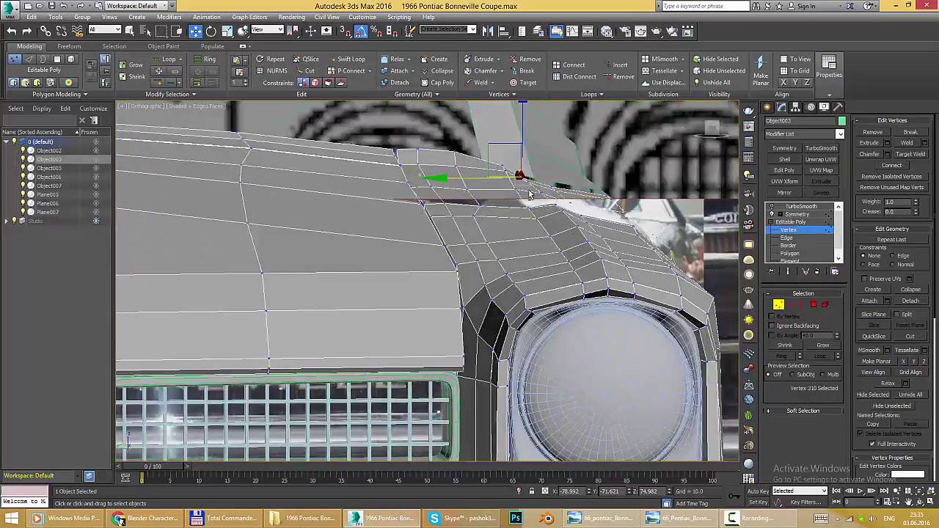
pyautogui.click(517, 171)
pyautogui.scroll(-2, 481, 159)
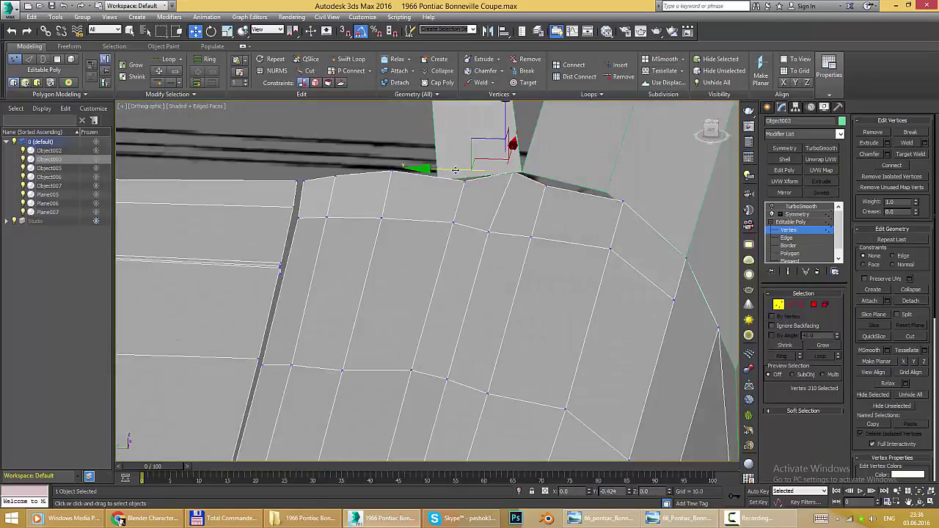
pyautogui.scroll(-3, 497, 234)
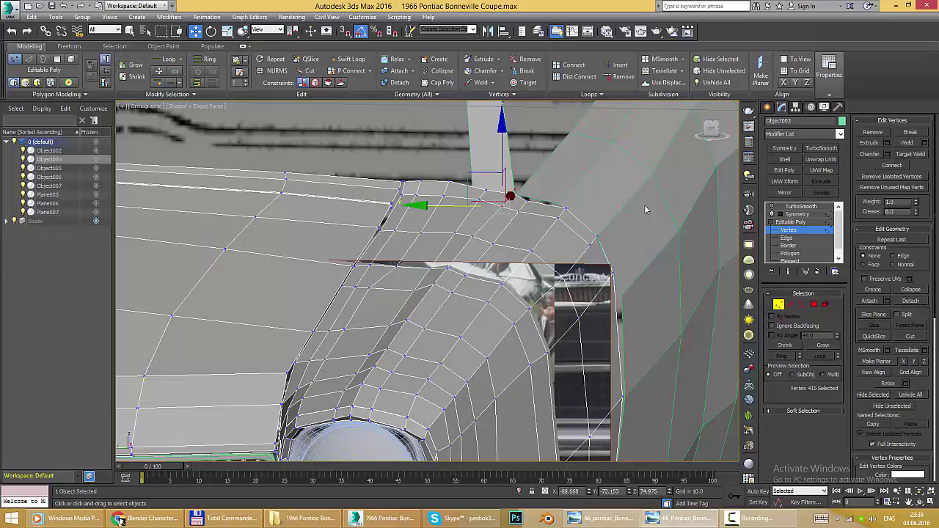
pyautogui.press('2')
pyautogui.keyDown('alt'); pyautogui.moveTo(552, 219); pyautogui.dragTo(523, 208, button='middle'); pyautogui.keyUp('alt')
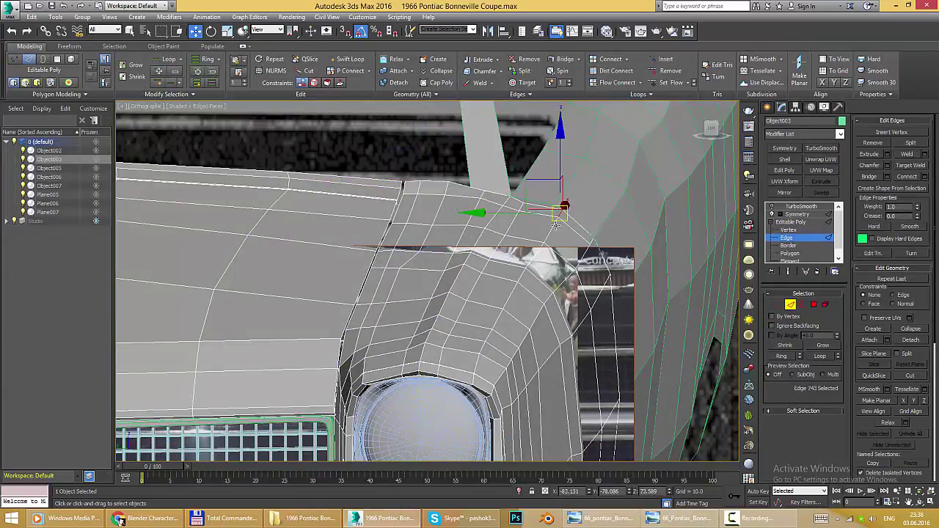
pyautogui.scroll(-3, 557, 224)
pyautogui.hotkey('alt', 'Tab')
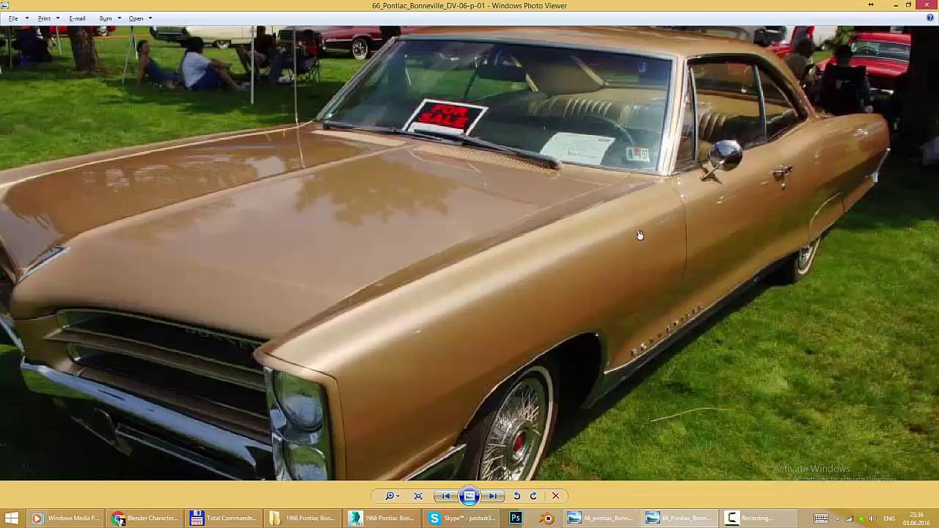
pyautogui.hotkey('alt', 'Tab')
pyautogui.scroll(3, 542, 202)
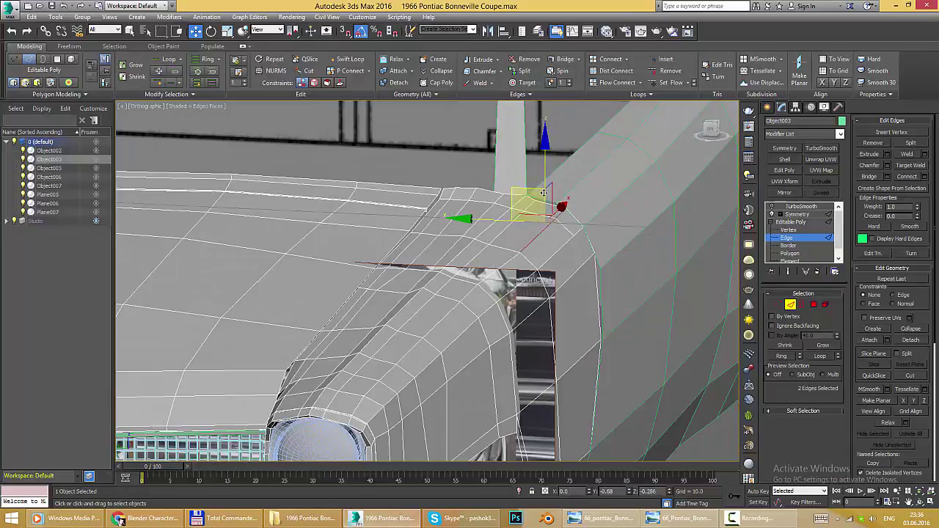
# - Hide the reference plane in front of the car and return to the body's edges
pyautogui.keyDown('alt'); pyautogui.moveTo(481, 292); pyautogui.dragTo(492, 274, button='middle'); pyautogui.keyUp('alt')
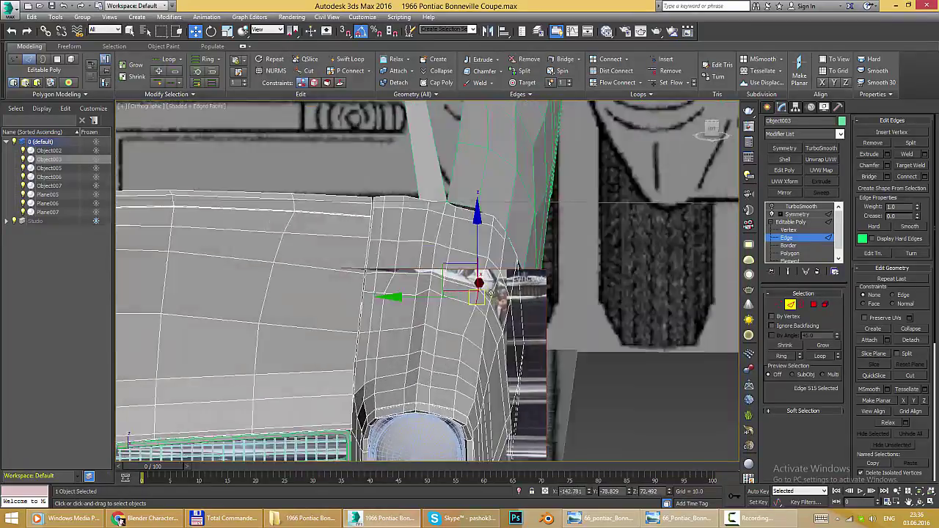
pyautogui.click(533, 302)
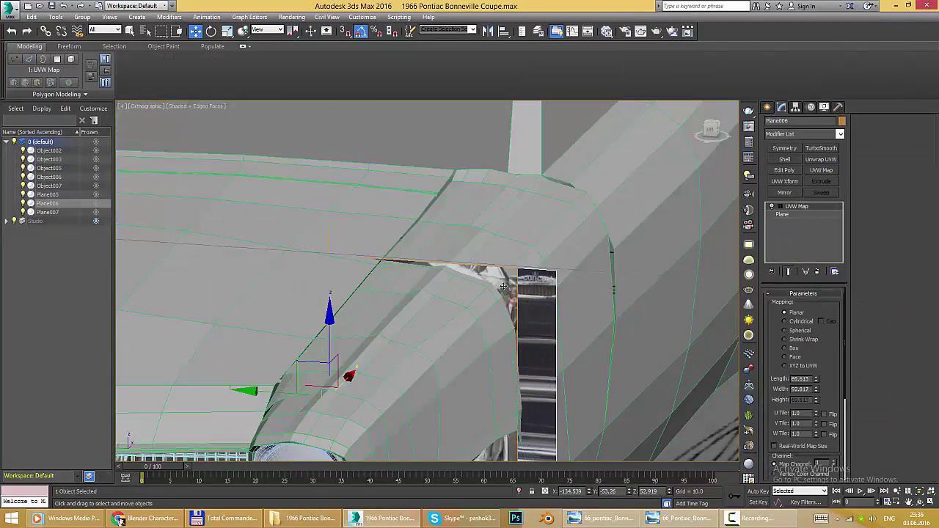
pyautogui.rightClick(504, 286)
pyautogui.click(556, 256)
pyautogui.press('2')
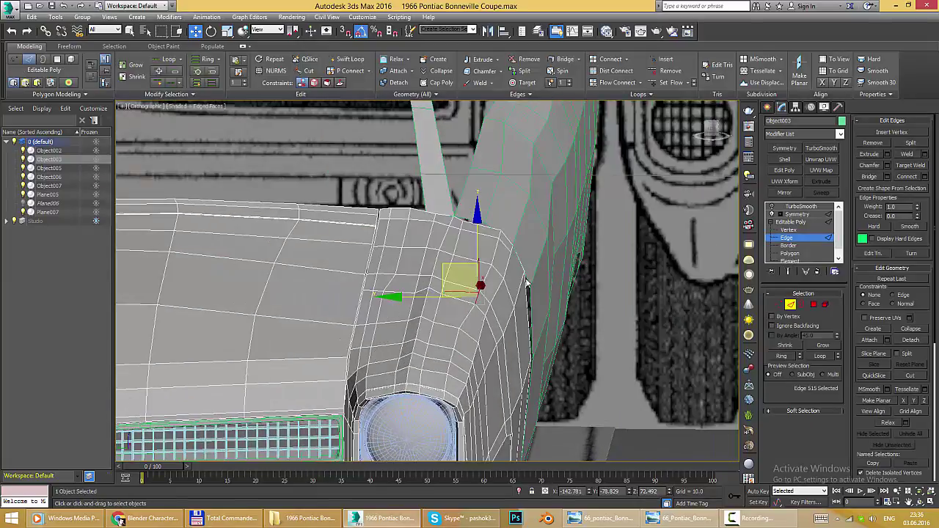
pyautogui.keyDown('alt'); pyautogui.moveTo(527, 281); pyautogui.dragTo(495, 268, button='middle'); pyautogui.keyUp('alt')
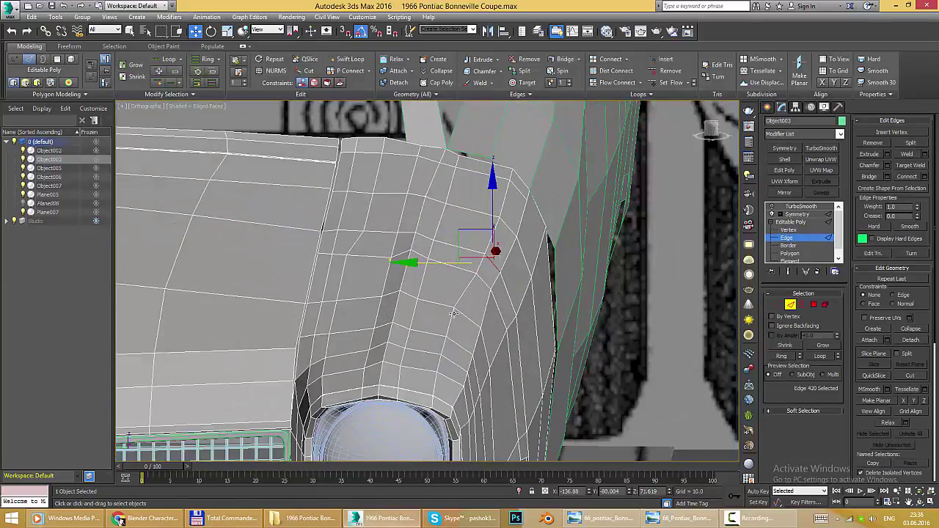
# - In Vertex mode, select vertices along the headlight surround edge up to its top
pyautogui.press('1')
pyautogui.hotkey('alt', 'Tab')
pyautogui.keyDown('alt'); pyautogui.moveTo(453, 315); pyautogui.dragTo(434, 273, button='middle'); pyautogui.keyUp('alt')
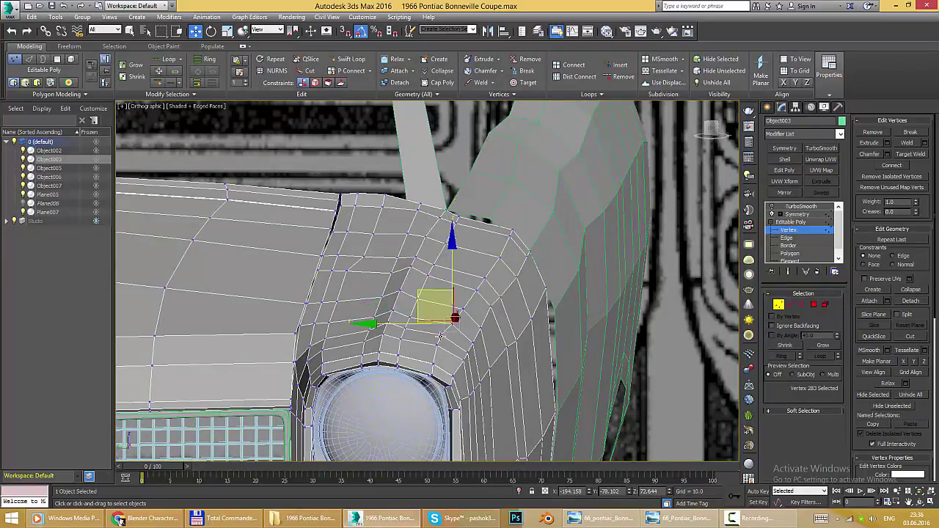
pyautogui.moveTo(444, 334)
pyautogui.keyDown('alt'); pyautogui.mouseDown(button='middle')
pyautogui.moveTo(408, 340)
pyautogui.moveTo(404, 289)
pyautogui.moveTo(340, 332)
pyautogui.mouseUp(button='middle'); pyautogui.keyUp('alt')
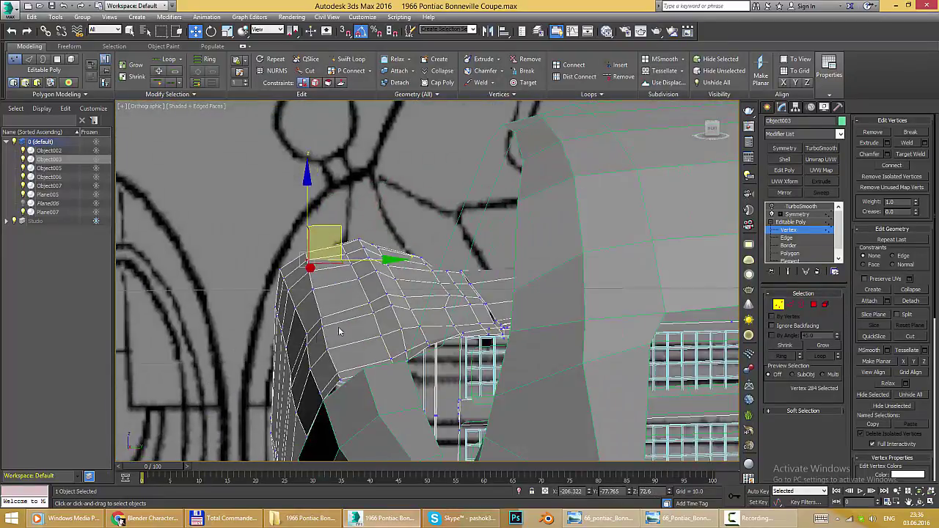
pyautogui.moveTo(491, 343)
pyautogui.keyDown('alt'); pyautogui.mouseDown(button='middle')
pyautogui.moveTo(306, 369)
pyautogui.moveTo(388, 295)
pyautogui.moveTo(342, 252)
pyautogui.moveTo(253, 272)
pyautogui.mouseUp(button='middle'); pyautogui.keyUp('alt')
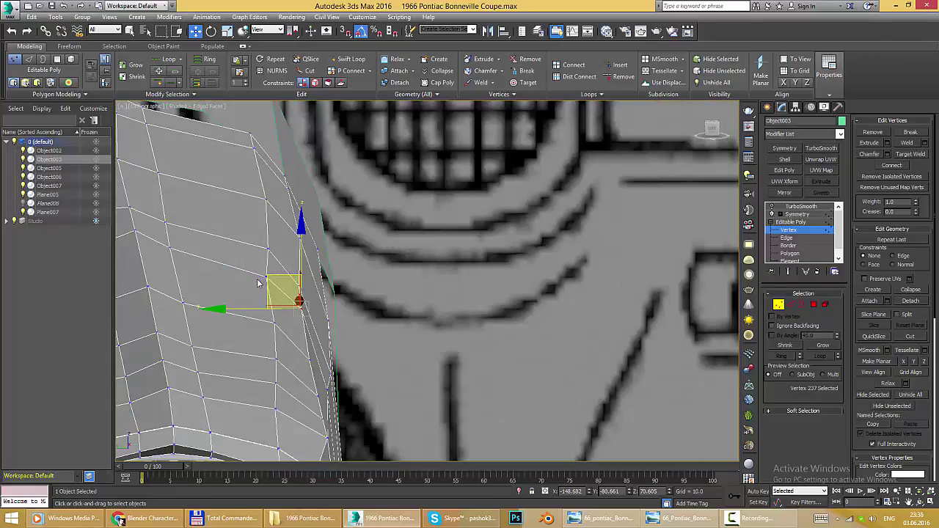
pyautogui.click(265, 281)
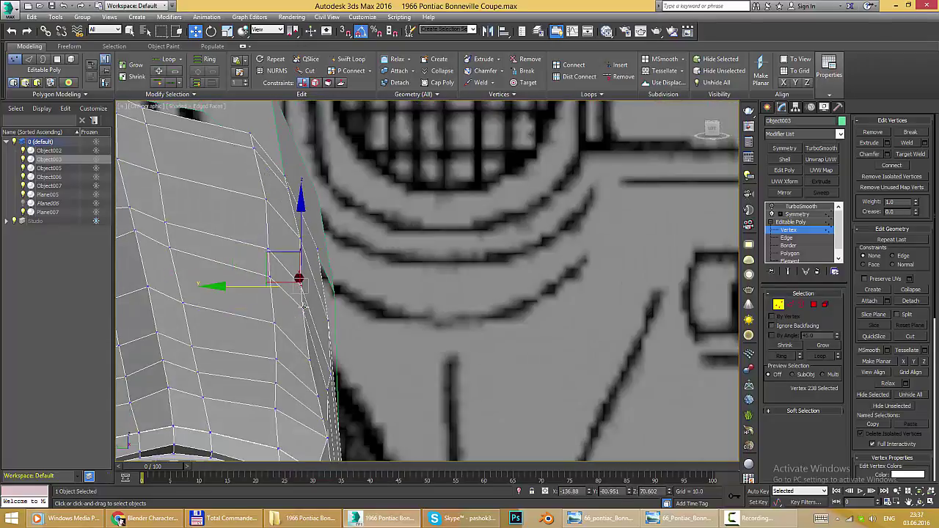
pyautogui.click(303, 306)
pyautogui.moveTo(320, 255)
pyautogui.keyDown('alt'); pyautogui.mouseDown(button='middle')
pyautogui.moveTo(214, 174)
pyautogui.moveTo(193, 145)
pyautogui.mouseUp(button='middle'); pyautogui.keyUp('alt')
pyautogui.click(215, 175)
# - Move the two vertices on the surround top into place to match the reference
pyautogui.scroll(3, 209, 147)
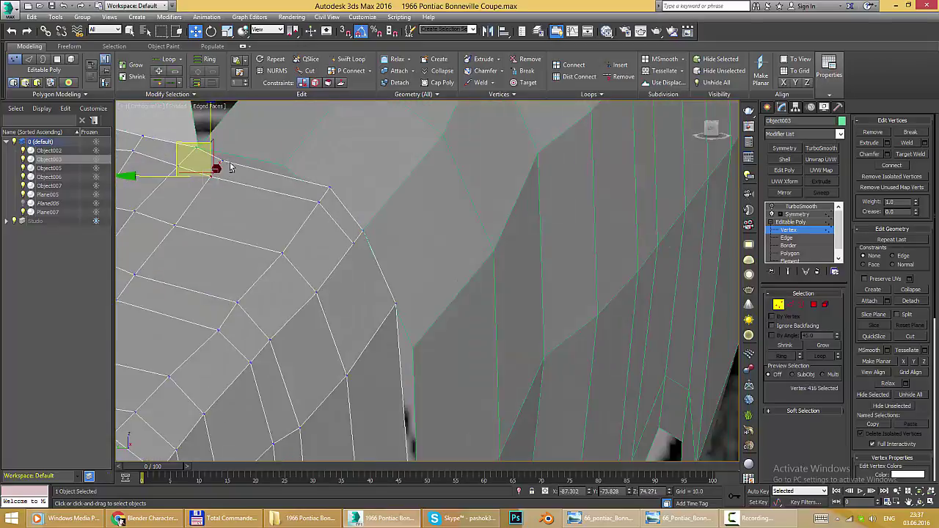
pyautogui.hotkey('alt', 'Tab')
pyautogui.hotkey('alt', 'Tab')
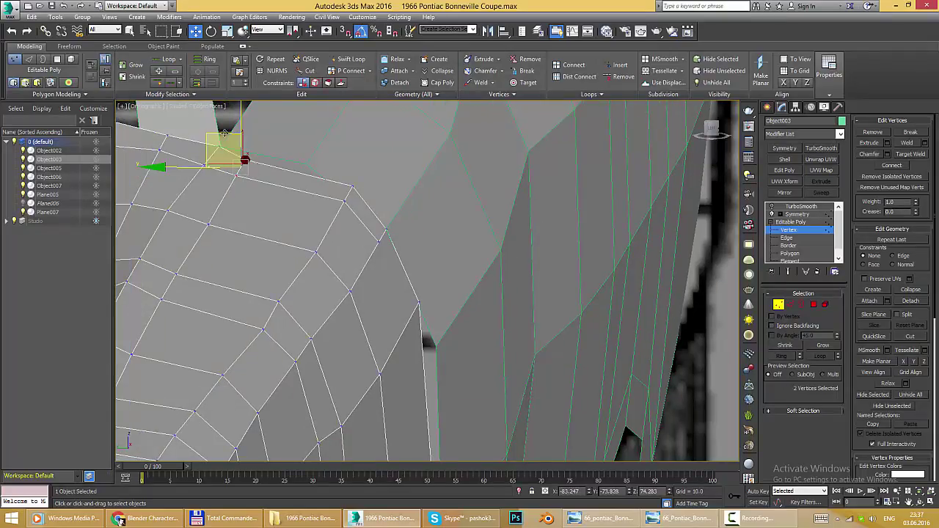
pyautogui.keyDown('alt'); pyautogui.moveTo(232, 145); pyautogui.dragTo(300, 214, button='middle'); pyautogui.keyUp('alt')
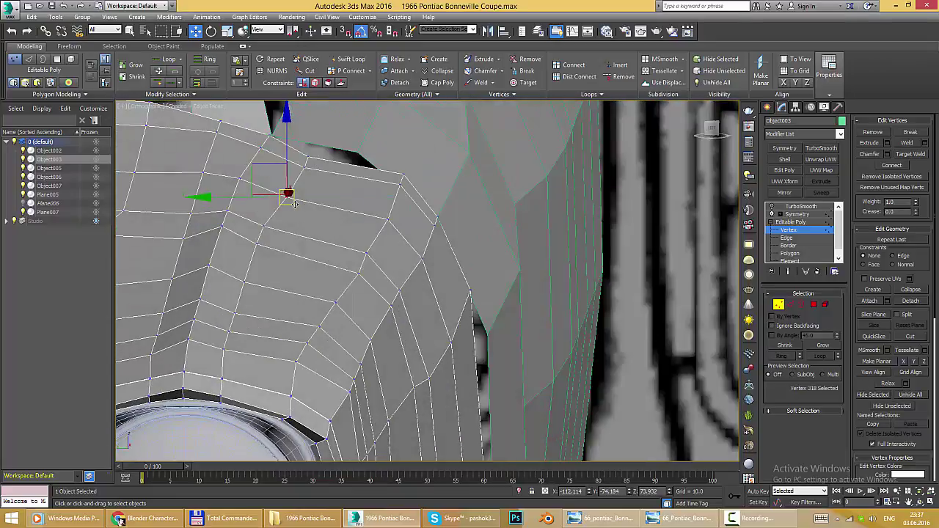
pyautogui.hotkey('alt', 'Tab')
pyautogui.keyDown('ctrl'); pyautogui.click(247, 215); pyautogui.keyUp('ctrl')
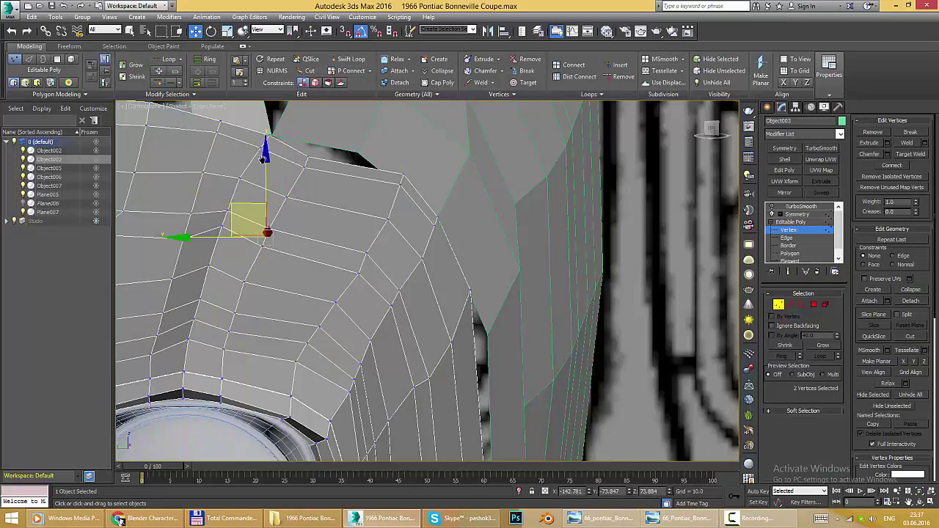
pyautogui.moveTo(265, 136); pyautogui.dragTo(297, 152, button='middle')
pyautogui.hotkey('alt', 'Tab')
pyautogui.hotkey('alt', 'Tab')
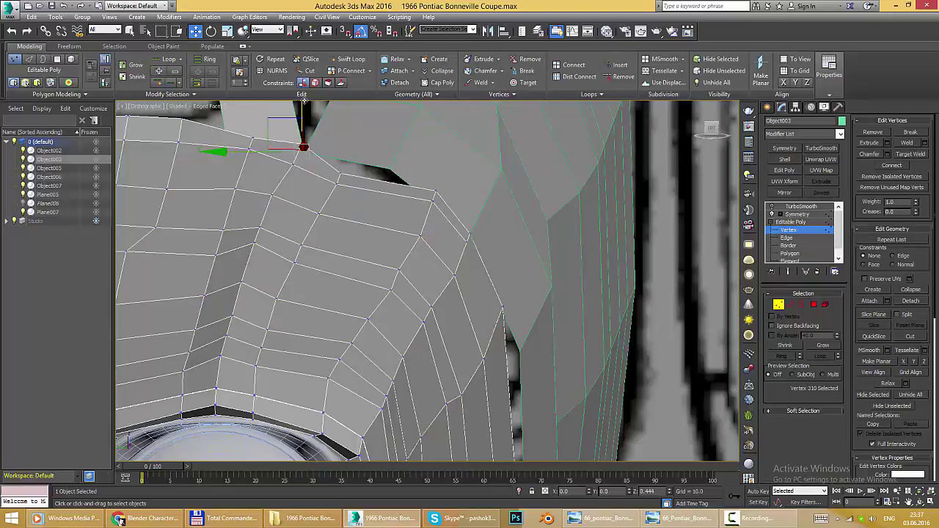
# - Check the flat fender panel against the reference and select the headlight corner vertex
pyautogui.scroll(-2, 306, 105)
pyautogui.scroll(5, 325, 157)
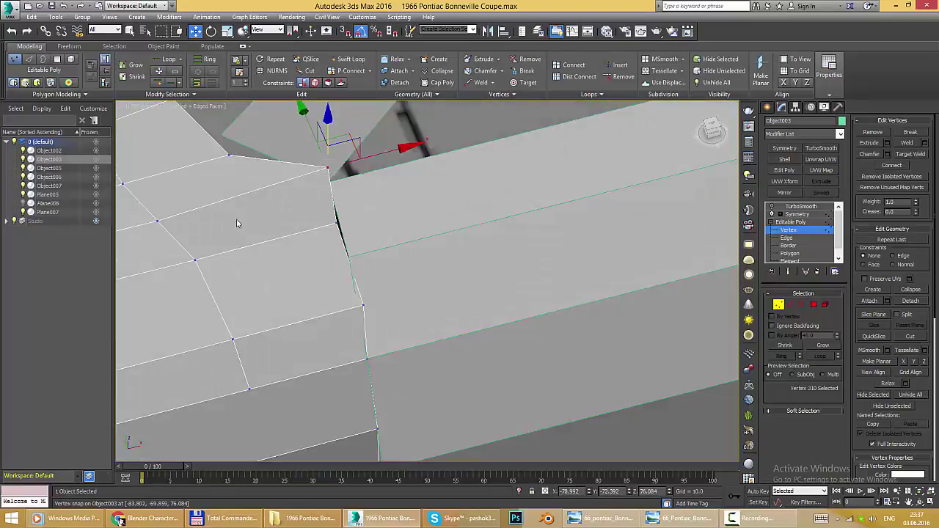
pyautogui.moveTo(239, 237)
pyautogui.keyDown('alt'); pyautogui.mouseDown(button='middle')
pyautogui.moveTo(323, 198)
pyautogui.moveTo(330, 217)
pyautogui.mouseUp(button='middle'); pyautogui.keyUp('alt')
pyautogui.hotkey('alt', 'Tab')
pyautogui.hotkey('alt', 'Tab')
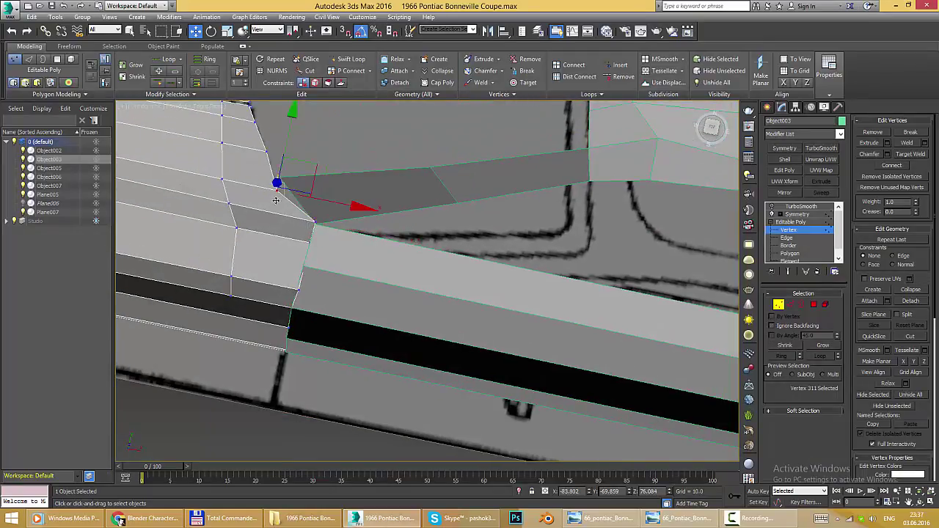
pyautogui.hotkey('alt', 'w')
pyautogui.hotkey('alt', 'w')
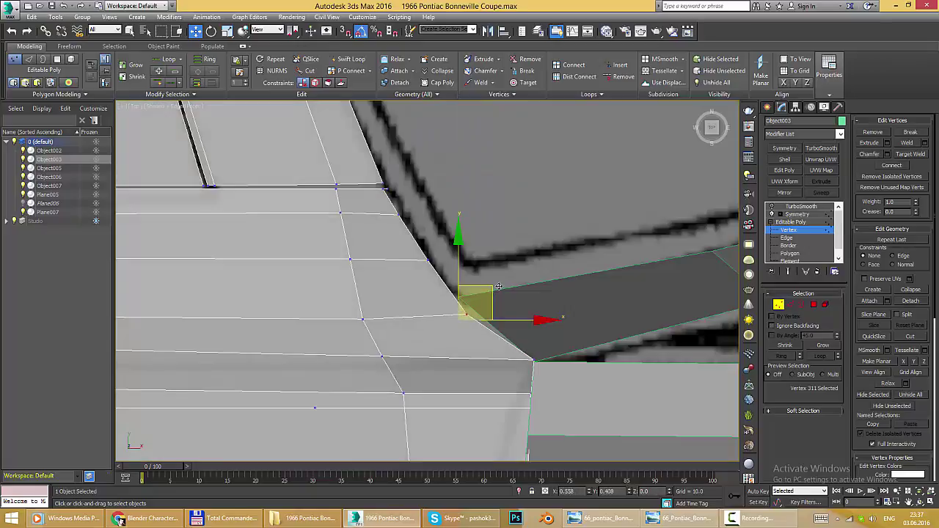
pyautogui.scroll(2, 380, 193)
pyautogui.click(411, 176)
pyautogui.scroll(-2, 425, 267)
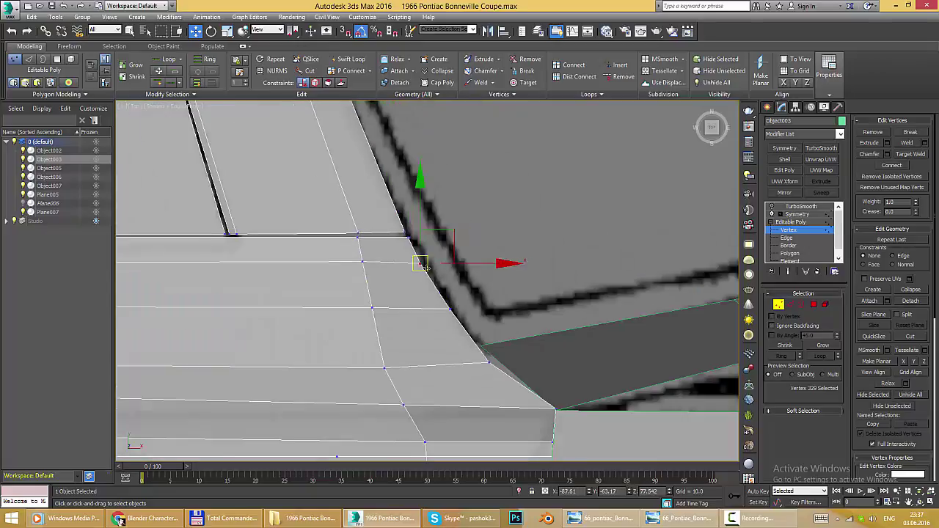
pyautogui.hotkey('alt', 'w')
pyautogui.hotkey('alt', 'w')
# - Adjust the vertex above the headlight surround and its neighbour at the headlight corner
pyautogui.keyDown('alt'); pyautogui.moveTo(608, 293); pyautogui.dragTo(497, 221, button='middle'); pyautogui.keyUp('alt')
pyautogui.scroll(-3, 463, 252)
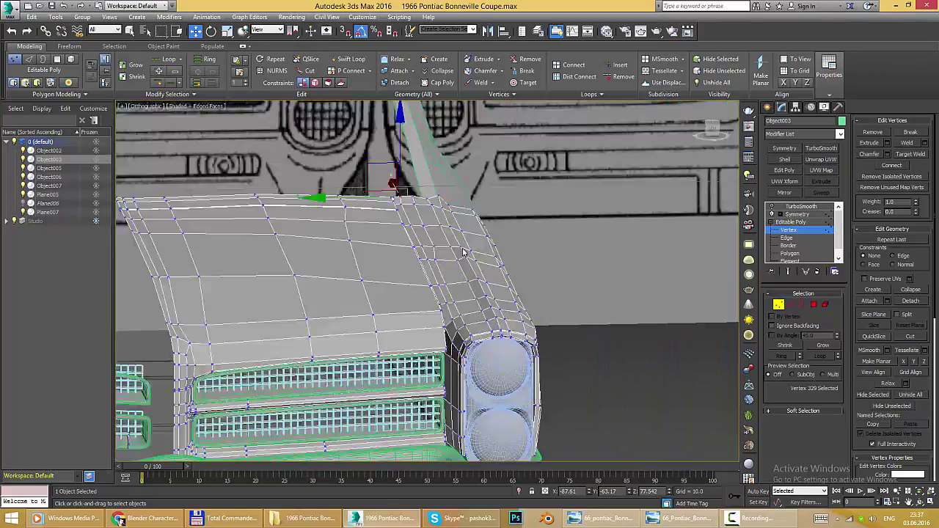
pyautogui.keyDown('alt'); pyautogui.moveTo(463, 251); pyautogui.dragTo(396, 206, button='middle'); pyautogui.keyUp('alt')
pyautogui.scroll(3, 426, 235)
pyautogui.scroll(2, 391, 197)
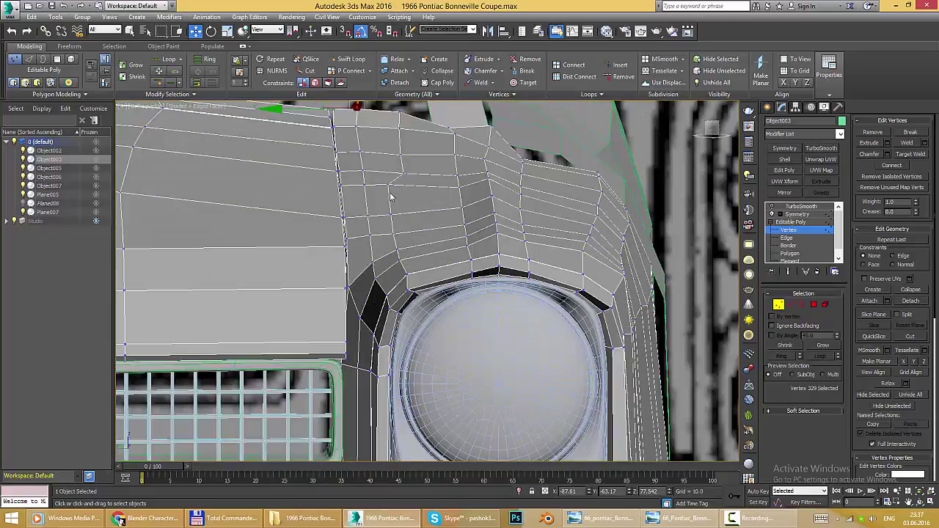
pyautogui.click(411, 172)
pyautogui.keyDown('alt'); pyautogui.moveTo(413, 170); pyautogui.dragTo(409, 132, button='middle'); pyautogui.keyUp('alt')
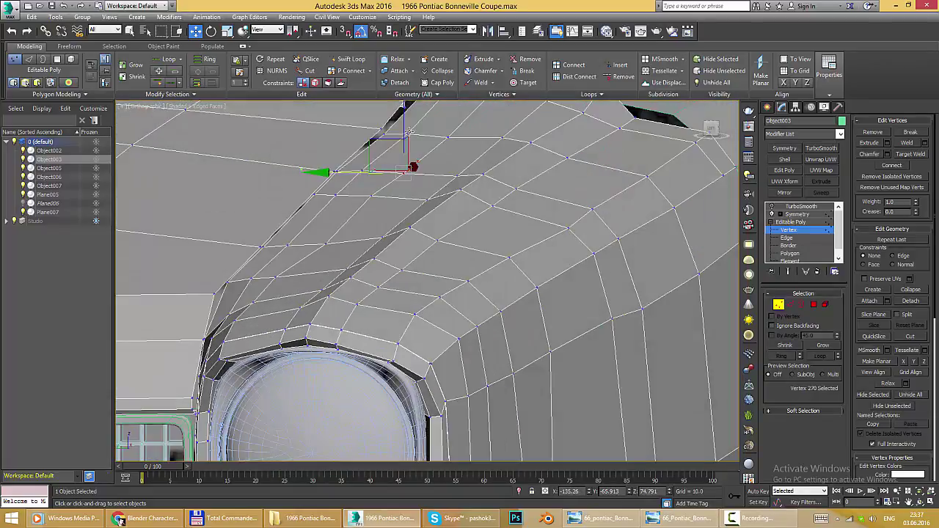
pyautogui.moveTo(411, 165)
pyautogui.keyDown('alt'); pyautogui.mouseDown(button='middle')
pyautogui.moveTo(352, 157)
pyautogui.moveTo(438, 152)
pyautogui.mouseUp(button='middle'); pyautogui.keyUp('alt')
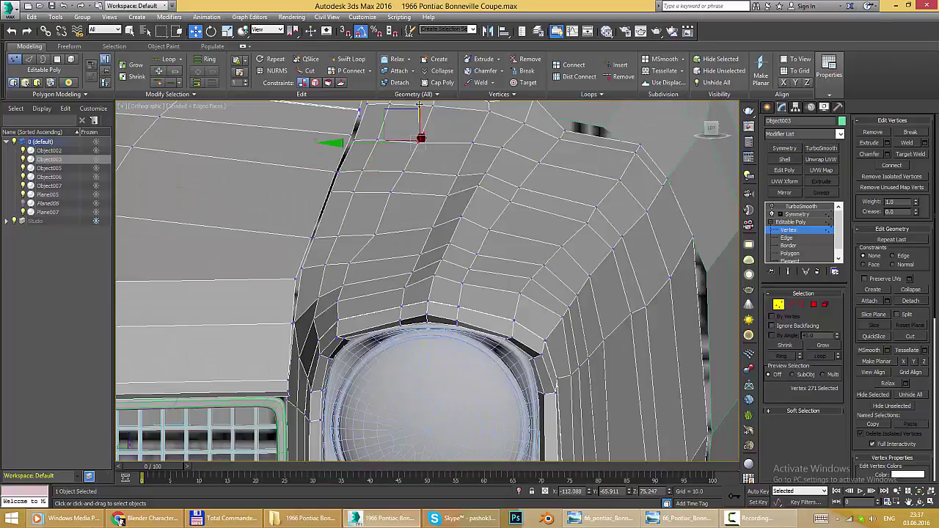
pyautogui.click(346, 265)
pyautogui.moveTo(345, 273)
pyautogui.keyDown('alt'); pyautogui.mouseDown(button='middle')
pyautogui.moveTo(333, 276)
pyautogui.moveTo(382, 279)
pyautogui.mouseUp(button='middle'); pyautogui.keyUp('alt')
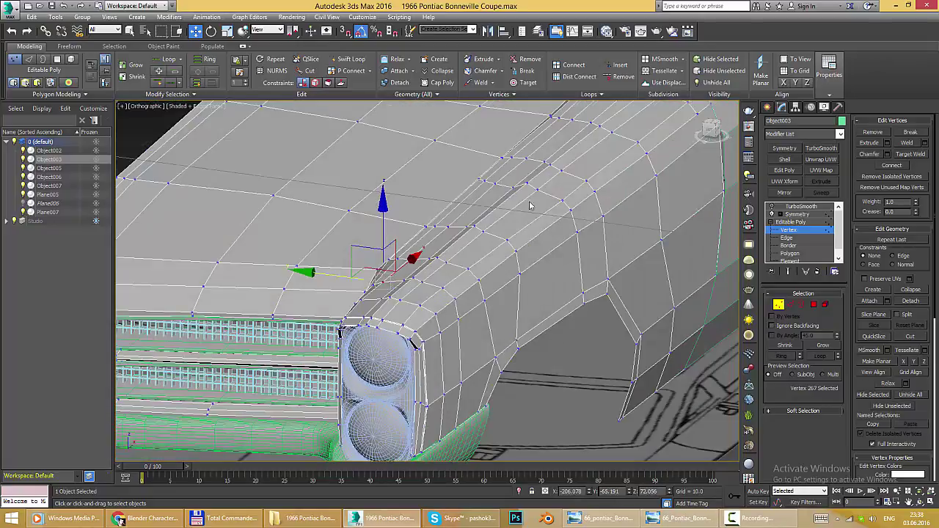
# - Show the TurboSmoothed body without edged faces and orbit to a three-quarter view to inspect it
pyautogui.click(773, 214)
pyautogui.click(791, 222)
pyautogui.click(789, 272)
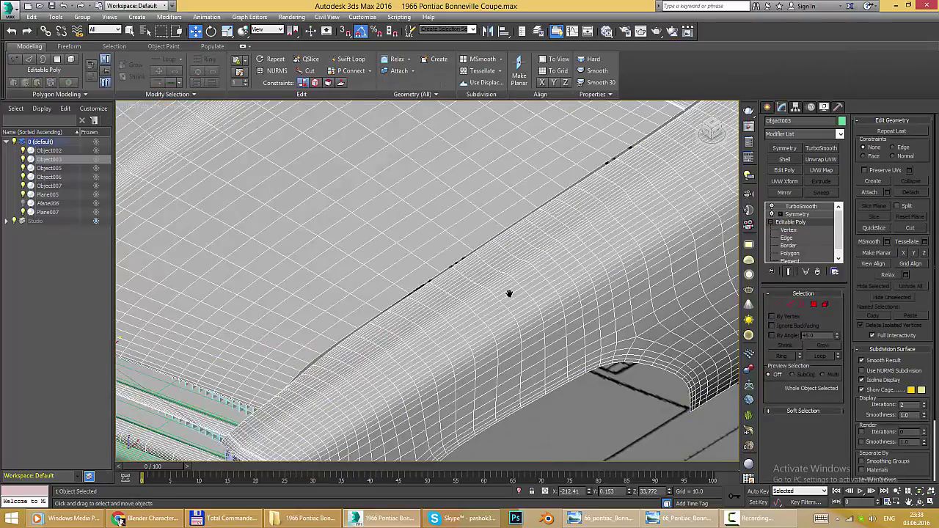
pyautogui.keyDown('alt'); pyautogui.moveTo(508, 293); pyautogui.dragTo(505, 254, button='middle'); pyautogui.keyUp('alt')
pyautogui.press('F4')
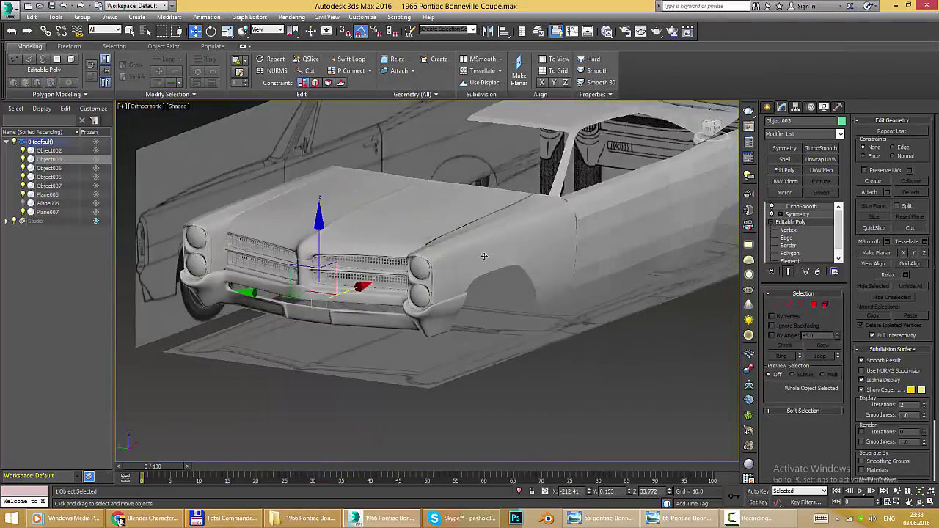
pyautogui.scroll(-5, 505, 254)
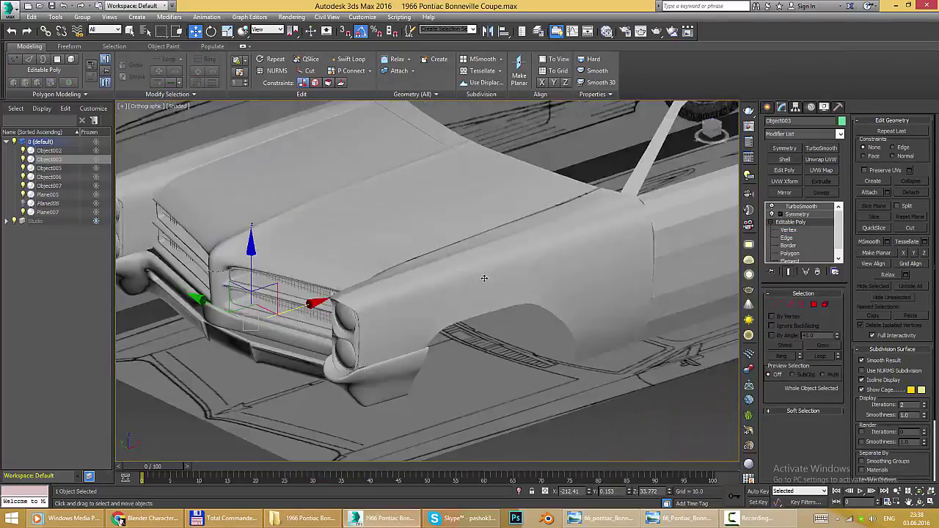
pyautogui.moveTo(505, 255)
pyautogui.keyDown('alt'); pyautogui.mouseDown(button='middle')
pyautogui.moveTo(423, 271)
pyautogui.moveTo(533, 248)
pyautogui.moveTo(529, 225)
pyautogui.moveTo(786, 241)
pyautogui.mouseUp(button='middle'); pyautogui.keyUp('alt')
pyautogui.scroll(5, 533, 248)
pyautogui.scroll(3, 529, 225)
pyautogui.hotkey('alt', 'Tab')
pyautogui.hotkey('alt', 'Tab')
# - Restore edged faces and select a vertex on the fender edge for editing
pyautogui.press('F4')
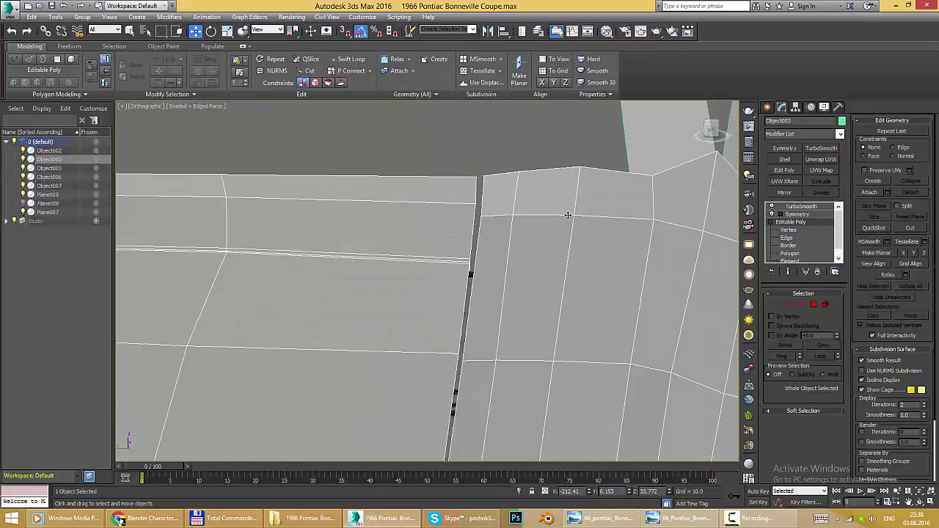
pyautogui.press('1')
pyautogui.click(483, 179)
# - Select the full vertex loop along the hood's rear seam and compare it with the reference photo
pyautogui.moveTo(484, 182)
pyautogui.keyDown('alt'); pyautogui.mouseDown(button='middle')
pyautogui.moveTo(442, 222)
pyautogui.moveTo(390, 203)
pyautogui.moveTo(360, 177)
pyautogui.mouseUp(button='middle'); pyautogui.keyUp('alt')
pyautogui.press('u')
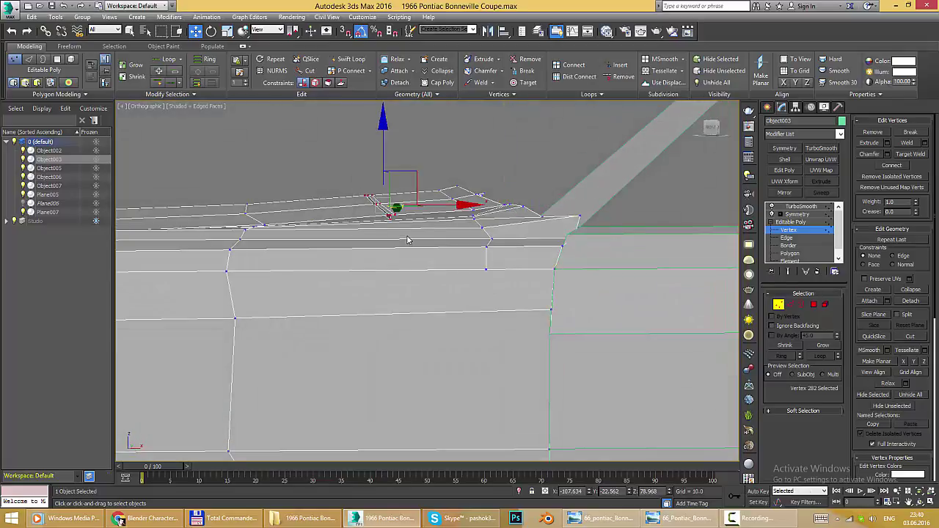
pyautogui.hotkey('alt', 'l')
pyautogui.keyDown('alt'); pyautogui.moveTo(408, 240); pyautogui.dragTo(408, 233, button='middle'); pyautogui.keyUp('alt')
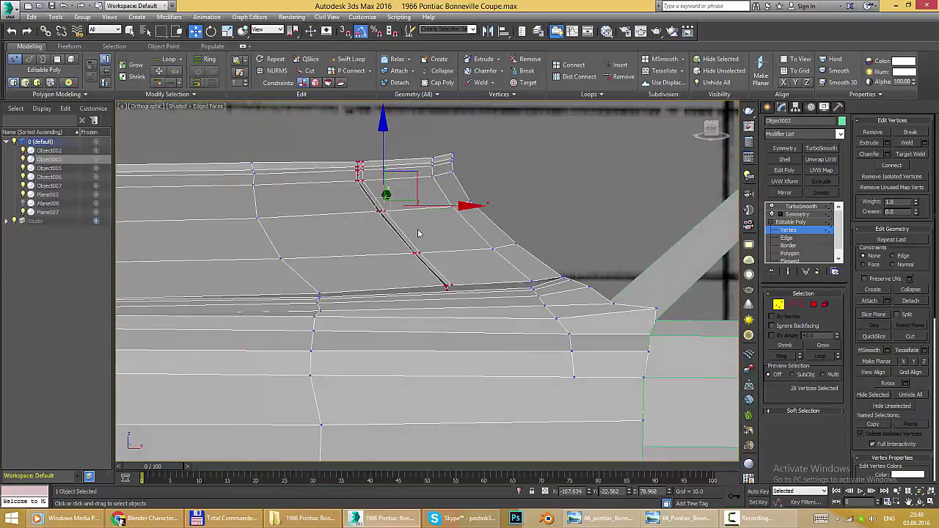
pyautogui.click(643, 521)
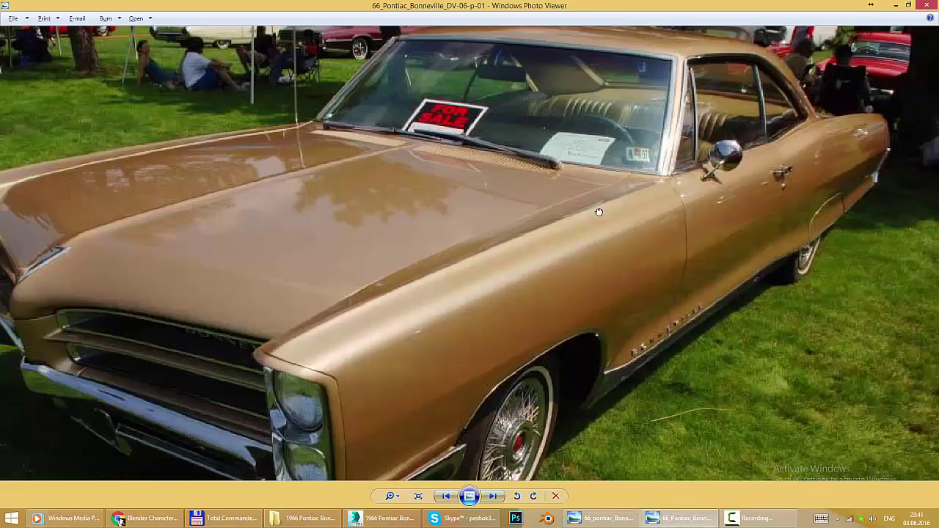
pyautogui.hotkey('alt', 'Tab')
pyautogui.hotkey('alt', 'Tab')
pyautogui.hotkey('alt', 'Tab')
# - Select vertices along the top body line in the enlarged, edged-shaded front view
pyautogui.keyDown('alt'); pyautogui.moveTo(546, 211); pyautogui.dragTo(451, 129, button='middle'); pyautogui.keyUp('alt')
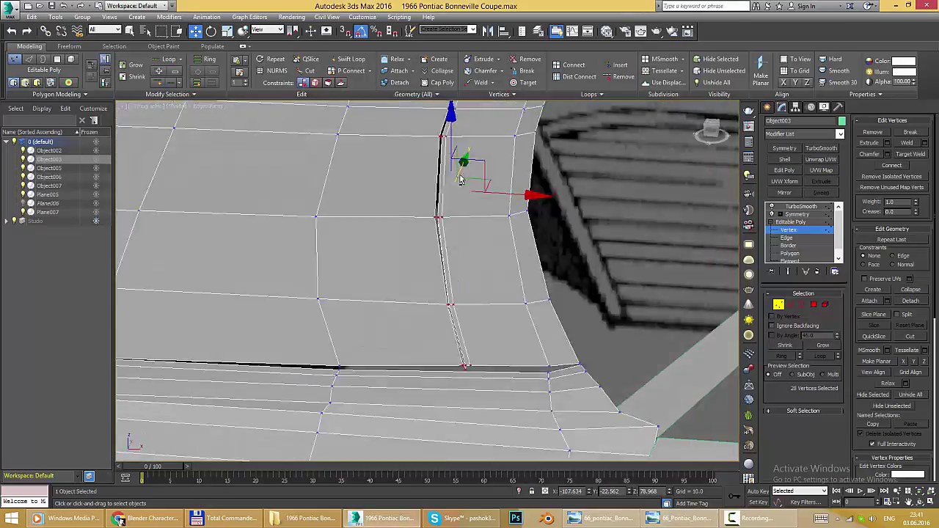
pyautogui.hotkey('alt', 'Tab')
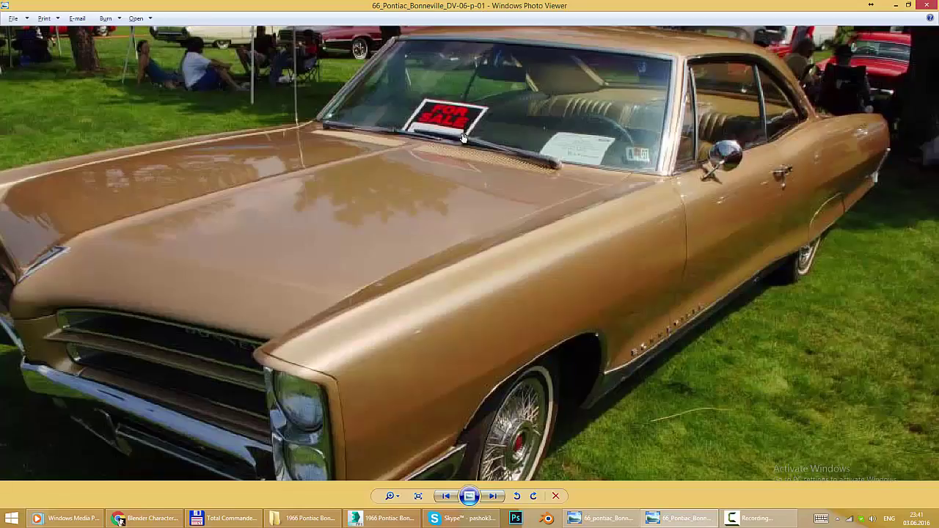
pyautogui.hotkey('alt', 'Tab')
pyautogui.keyDown('alt'); pyautogui.moveTo(463, 149); pyautogui.dragTo(489, 173, button='middle'); pyautogui.keyUp('alt')
pyautogui.hotkey('alt', 'w')
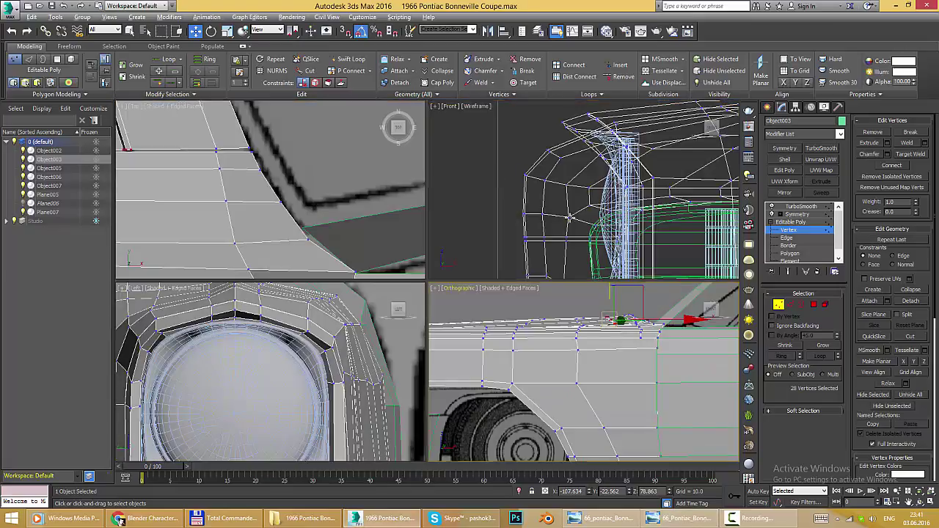
pyautogui.hotkey('alt', 'w')
pyautogui.scroll(5, 553, 225)
pyautogui.moveTo(243, 198); pyautogui.dragTo(298, 219)
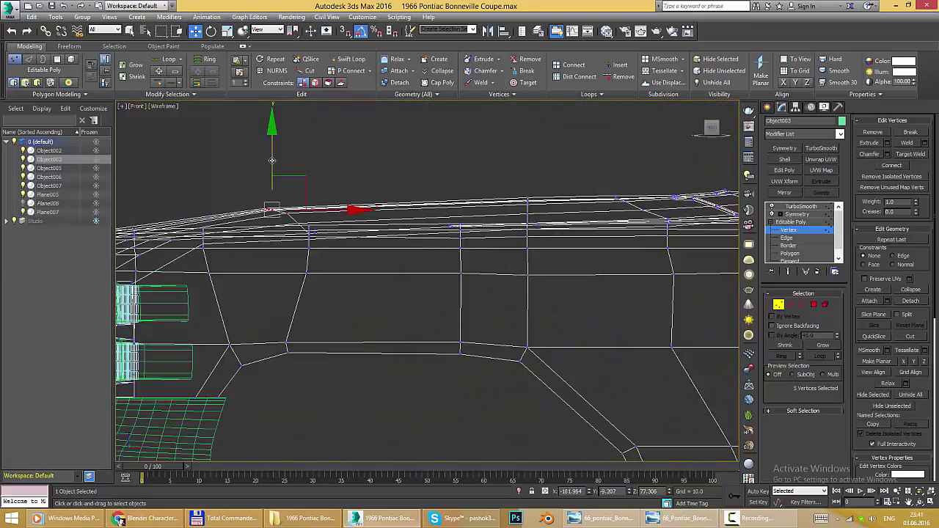
pyautogui.press('F3')
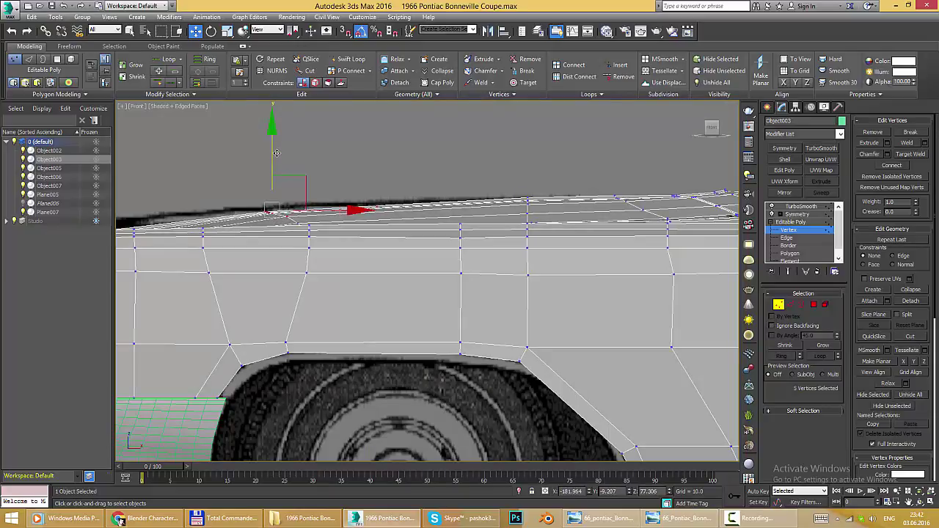
# - Add more roof-line vertices to the selection, checking the body line against the reference photo
pyautogui.scroll(-3, 277, 153)
pyautogui.scroll(3, 330, 184)
pyautogui.scroll(-1, 390, 221)
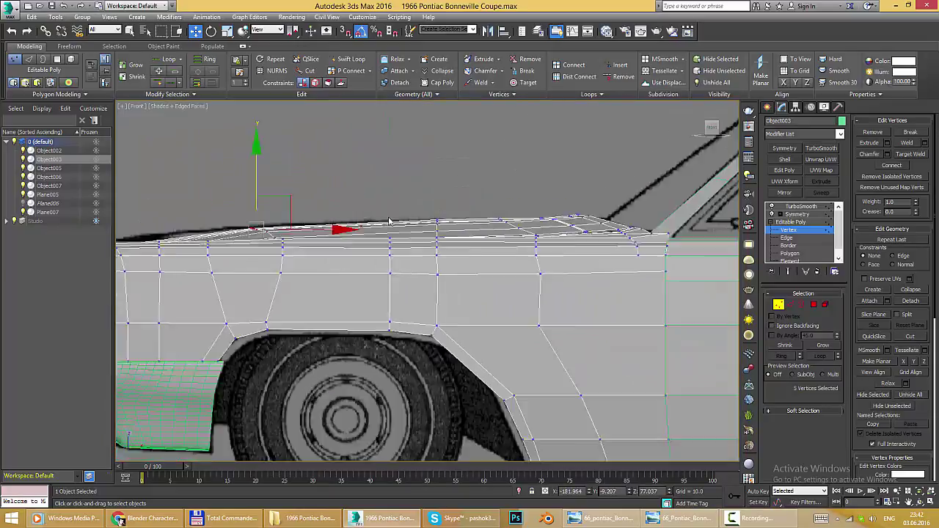
pyautogui.scroll(2, 390, 222)
pyautogui.moveTo(381, 208); pyautogui.dragTo(517, 241)
pyautogui.scroll(3, 517, 241)
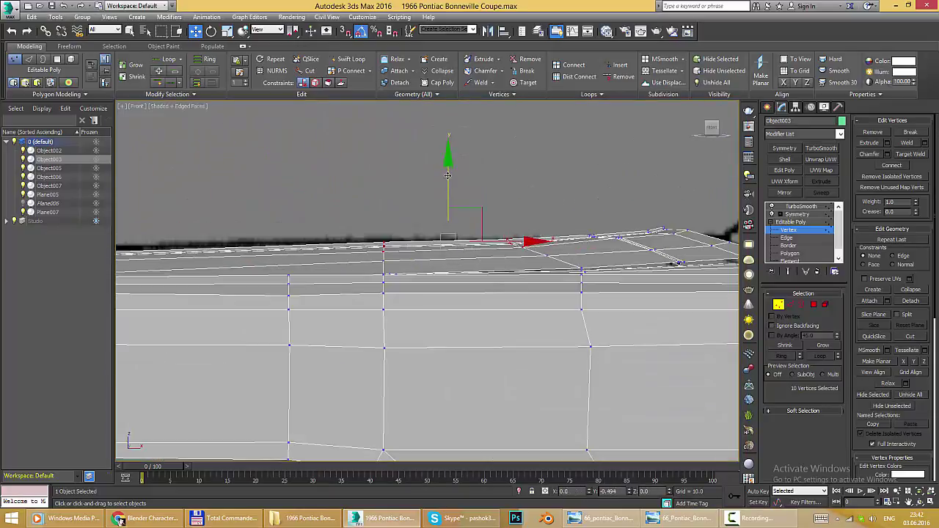
pyautogui.hotkey('alt', 'Tab')
pyautogui.hotkey('alt', 'Tab')
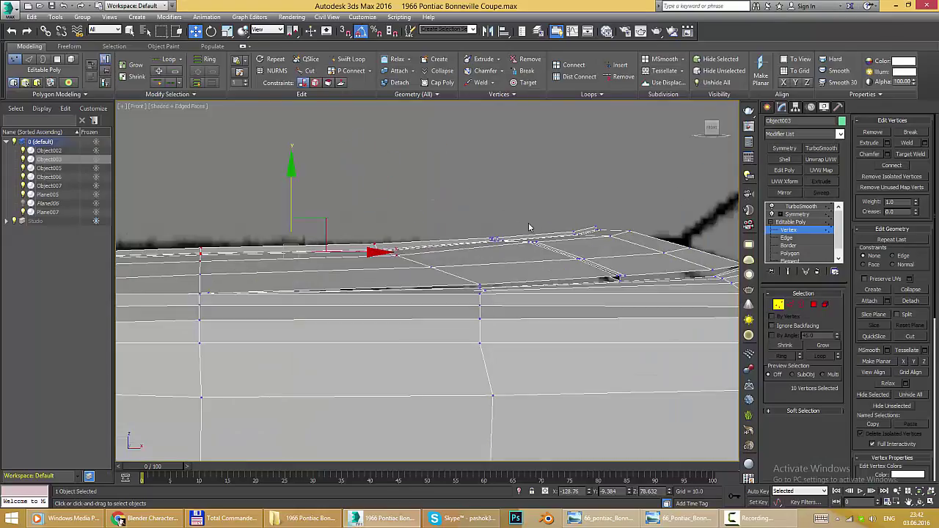
pyautogui.moveTo(528, 222); pyautogui.dragTo(425, 202, button='middle')
pyautogui.hotkey('alt', 'Tab')
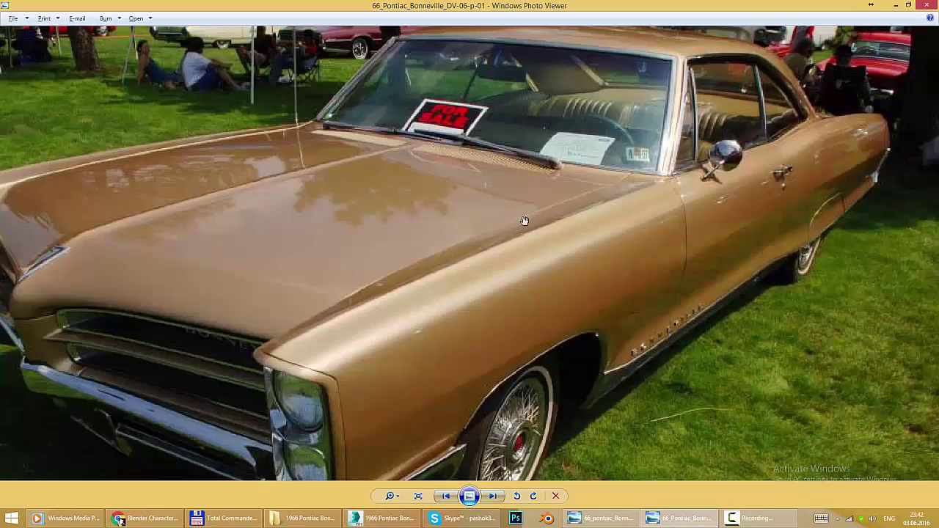
pyautogui.hotkey('alt', 'Tab')
# - Reframe the roof edge in an enlarged top orthographic view
pyautogui.keyDown('alt'); pyautogui.moveTo(560, 241); pyautogui.dragTo(566, 340, button='middle'); pyautogui.keyUp('alt')
pyautogui.scroll(3, 515, 246)
pyautogui.keyDown('alt'); pyautogui.moveTo(515, 247); pyautogui.dragTo(524, 237, button='middle'); pyautogui.keyUp('alt')
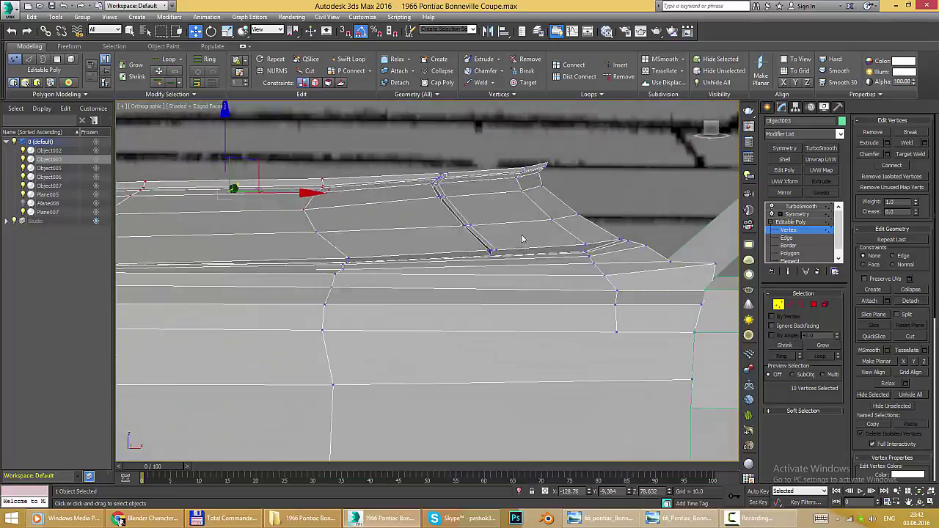
pyautogui.scroll(3, 524, 237)
pyautogui.hotkey('alt', 'w')
pyautogui.hotkey('alt', 'w')
pyautogui.press('u')
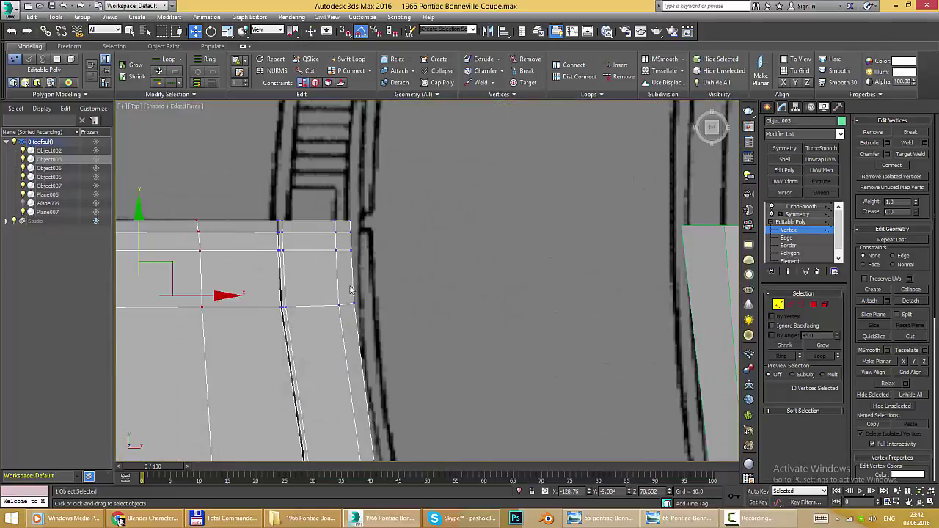
pyautogui.press('t')
pyautogui.hotkey('alt', 'w')
pyautogui.moveTo(543, 390)
pyautogui.keyDown('alt'); pyautogui.mouseDown(button='middle')
pyautogui.moveTo(529, 329)
pyautogui.moveTo(410, 330)
pyautogui.moveTo(381, 242)
pyautogui.mouseUp(button='middle'); pyautogui.keyUp('alt')
pyautogui.hotkey('alt', 'w')
pyautogui.scroll(3, 529, 329)
# - Box-select more vertices along the roof seam from the front view, then switch to Edge level
pyautogui.keyDown('ctrl'); pyautogui.moveTo(353, 248); pyautogui.dragTo(427, 358); pyautogui.keyUp('ctrl')
pyautogui.moveTo(436, 304)
pyautogui.keyDown('alt'); pyautogui.mouseDown(button='middle')
pyautogui.moveTo(389, 310)
pyautogui.moveTo(367, 336)
pyautogui.moveTo(562, 220)
pyautogui.moveTo(499, 226)
pyautogui.mouseUp(button='middle'); pyautogui.keyUp('alt')
pyautogui.press('f')
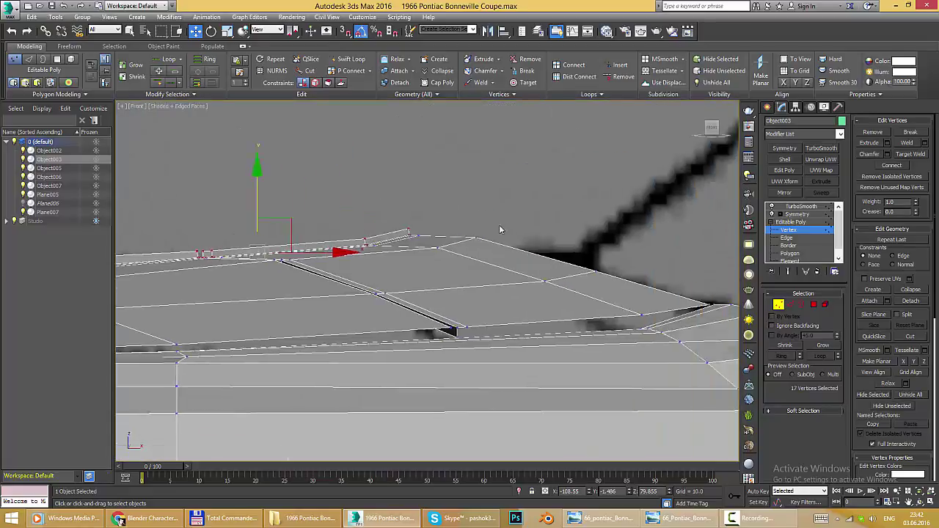
pyautogui.scroll(-2, 499, 228)
pyautogui.keyDown('alt'); pyautogui.moveTo(411, 248); pyautogui.dragTo(359, 212, button='middle'); pyautogui.keyUp('alt')
pyautogui.moveTo(359, 213); pyautogui.dragTo(469, 258)
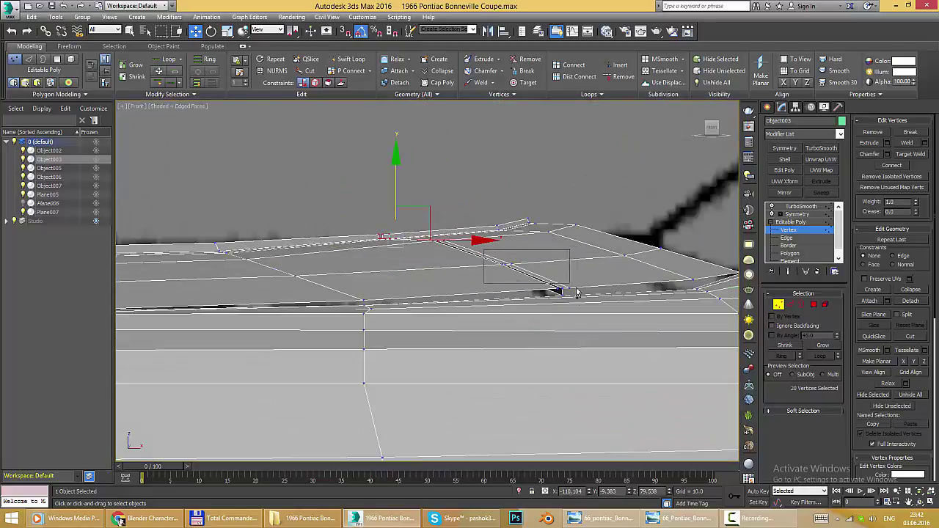
pyautogui.moveTo(539, 240); pyautogui.dragTo(456, 248, button='middle')
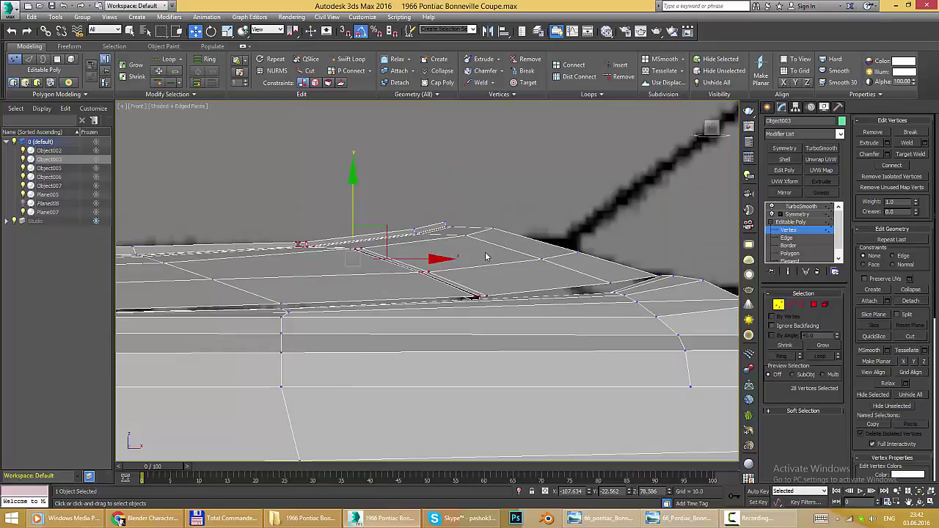
pyautogui.press('2')
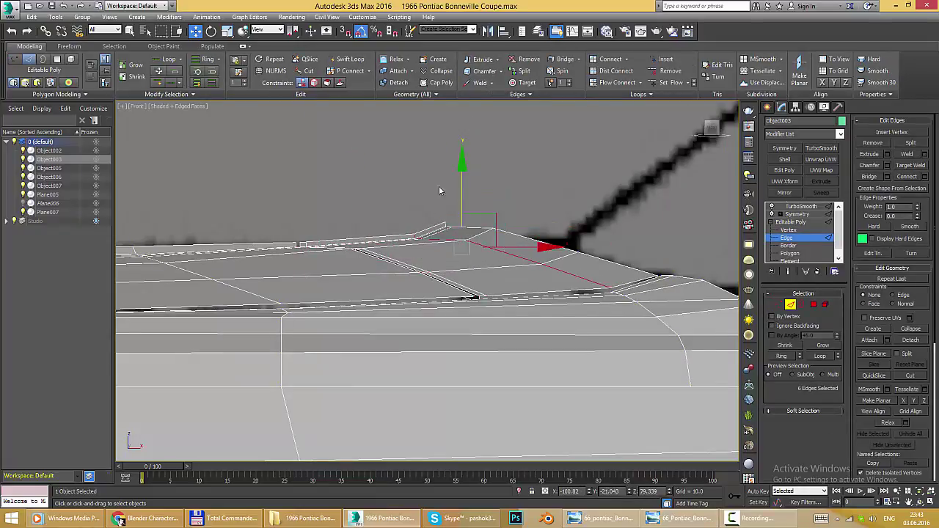
# - Select an edge along the hood's front edge and view it from another angle
pyautogui.scroll(2, 629, 275)
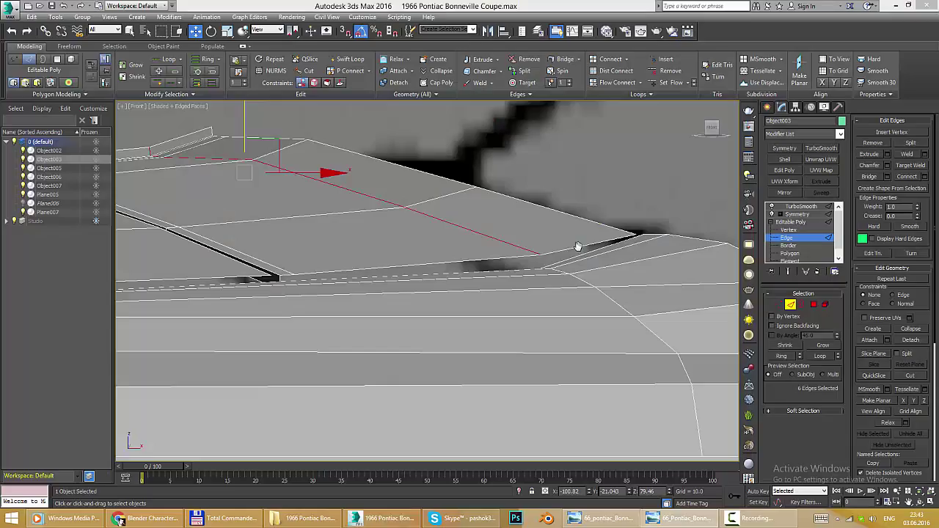
pyautogui.scroll(2, 587, 249)
pyautogui.click(585, 244)
pyautogui.scroll(-4, 585, 244)
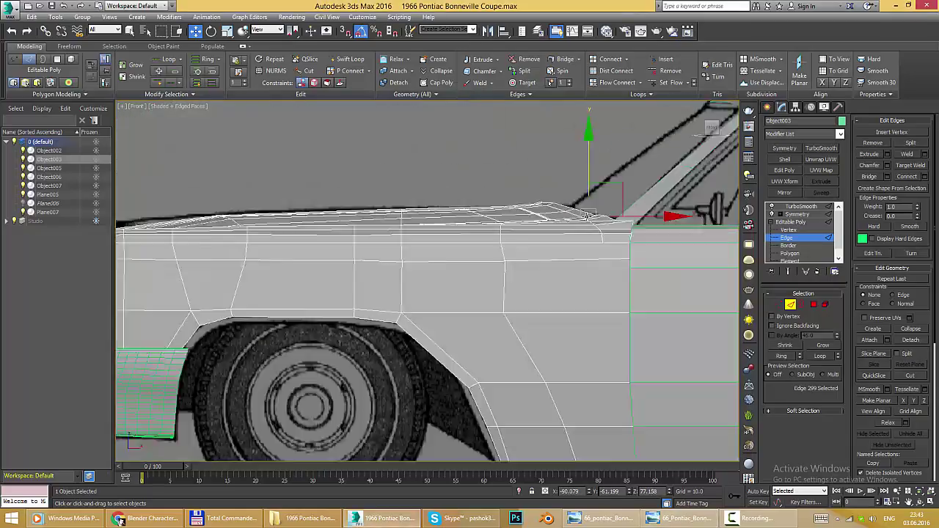
pyautogui.scroll(4, 479, 207)
pyautogui.moveTo(479, 206)
pyautogui.keyDown('alt'); pyautogui.mouseDown(button='middle')
pyautogui.moveTo(556, 336)
pyautogui.moveTo(449, 245)
pyautogui.moveTo(483, 289)
pyautogui.mouseUp(button='middle'); pyautogui.keyUp('alt')
# - Return to Vertex level and inspect the hood from the side and front views
pyautogui.press('1')
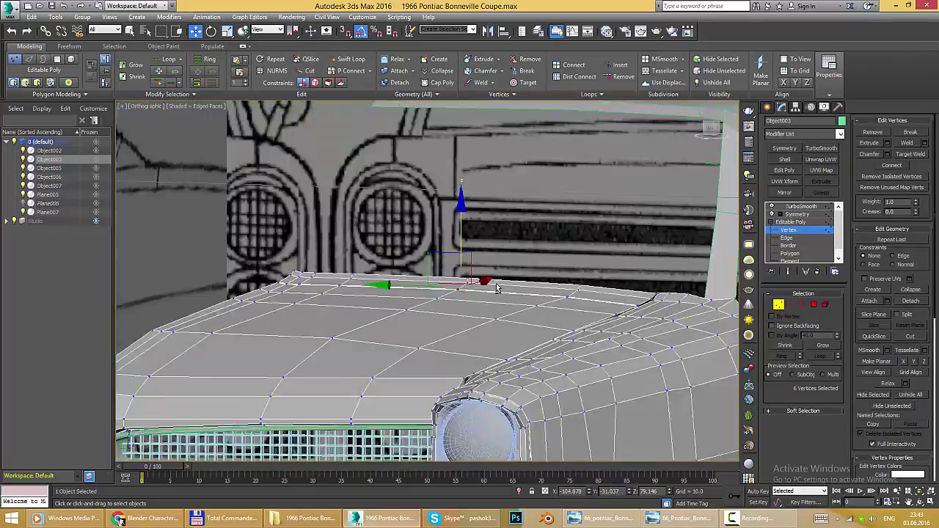
pyautogui.press('l')
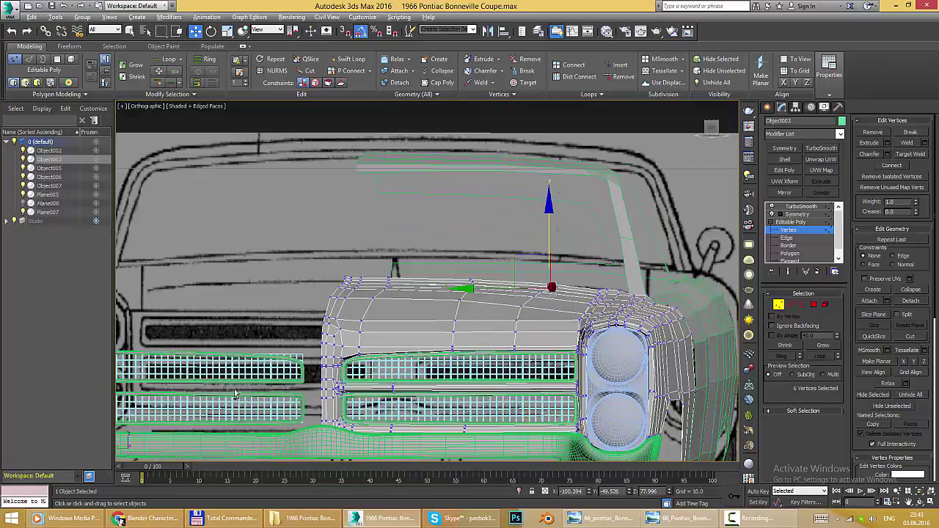
pyautogui.scroll(5, 409, 317)
pyautogui.moveTo(464, 298)
pyautogui.mouseDown(button='middle')
pyautogui.moveTo(390, 268)
pyautogui.moveTo(452, 281)
pyautogui.mouseUp(button='middle')
pyautogui.hotkey('alt', 'w')
pyautogui.hotkey('alt', 'w')
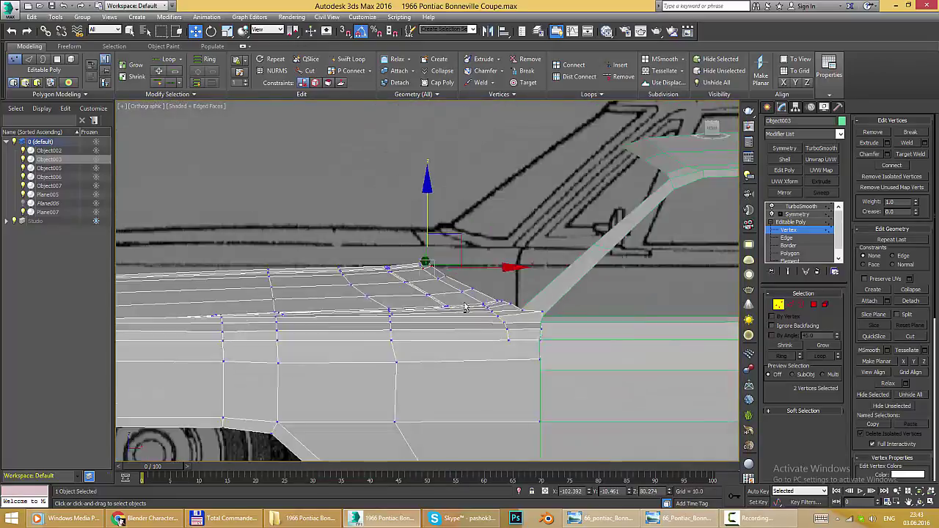
pyautogui.press('f')
pyautogui.hotkey('alt', 'w')
pyautogui.hotkey('alt', 'w')
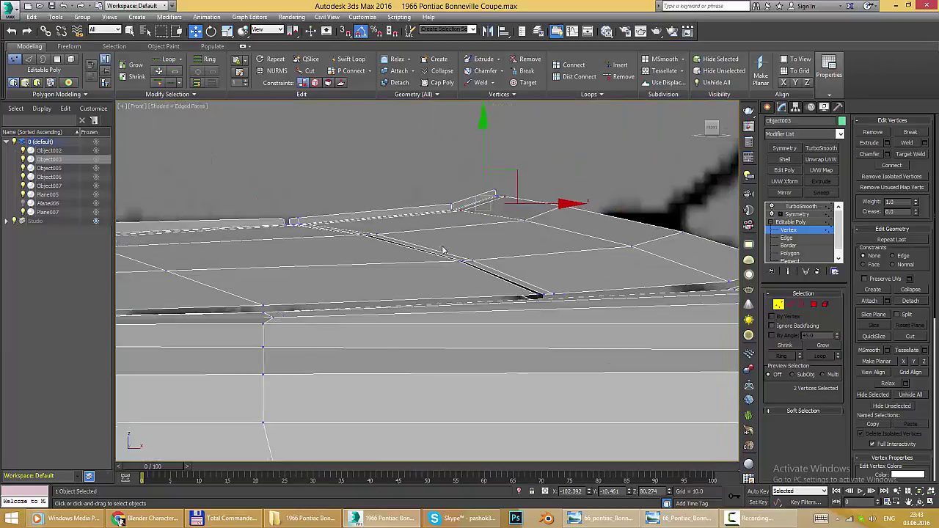
pyautogui.scroll(-2, 489, 255)
pyautogui.moveTo(522, 273)
pyautogui.keyDown('alt'); pyautogui.mouseDown(button='middle')
pyautogui.moveTo(485, 291)
pyautogui.moveTo(493, 292)
pyautogui.mouseUp(button='middle'); pyautogui.keyUp('alt')
pyautogui.press('F3')
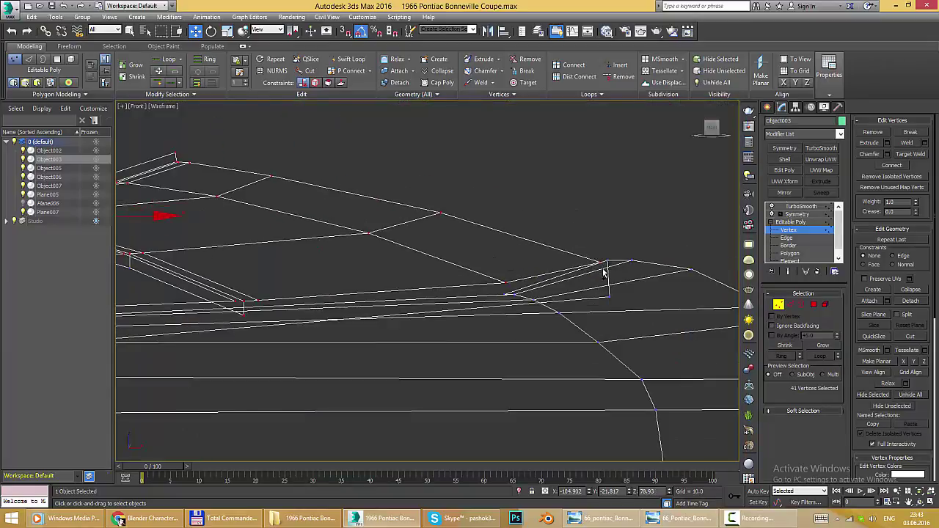
pyautogui.press('F3')
# - Orbit in close to the hood's front corner along the fender vertex column
pyautogui.keyDown('alt'); pyautogui.moveTo(603, 274); pyautogui.dragTo(350, 218, button='middle'); pyautogui.keyUp('alt')
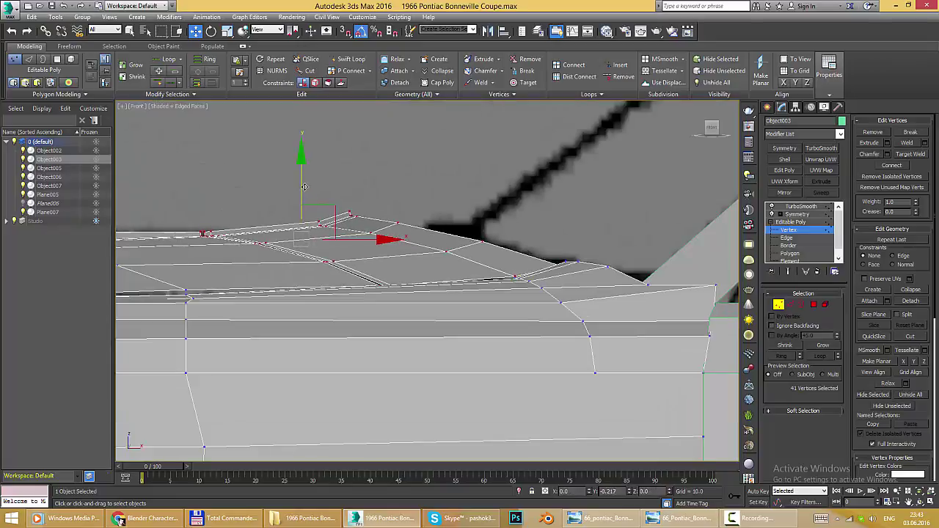
pyautogui.keyDown('alt'); pyautogui.moveTo(300, 185); pyautogui.dragTo(444, 254, button='middle'); pyautogui.keyUp('alt')
pyautogui.press('1')
pyautogui.press('2')
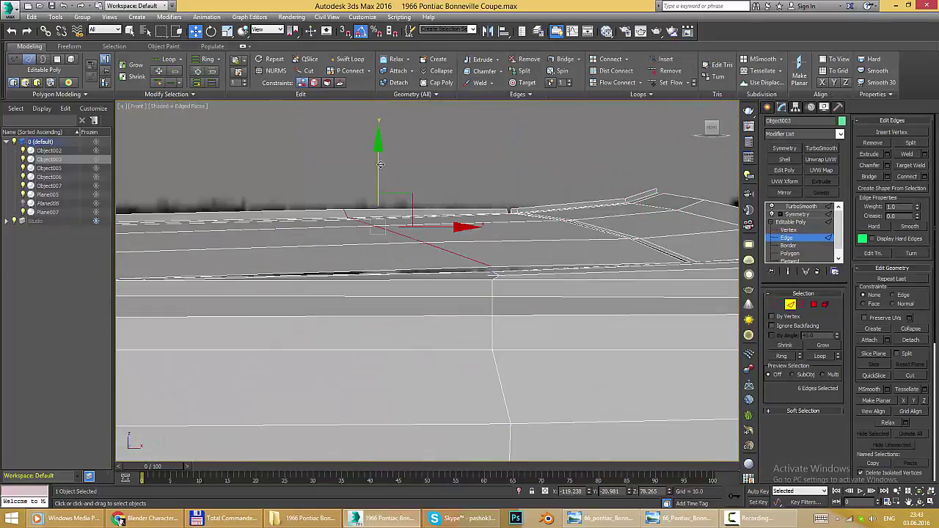
pyautogui.moveTo(381, 166)
pyautogui.keyDown('alt'); pyautogui.mouseDown(button='middle')
pyautogui.moveTo(390, 159)
pyautogui.moveTo(457, 309)
pyautogui.mouseUp(button='middle'); pyautogui.keyUp('alt')
pyautogui.press('1')
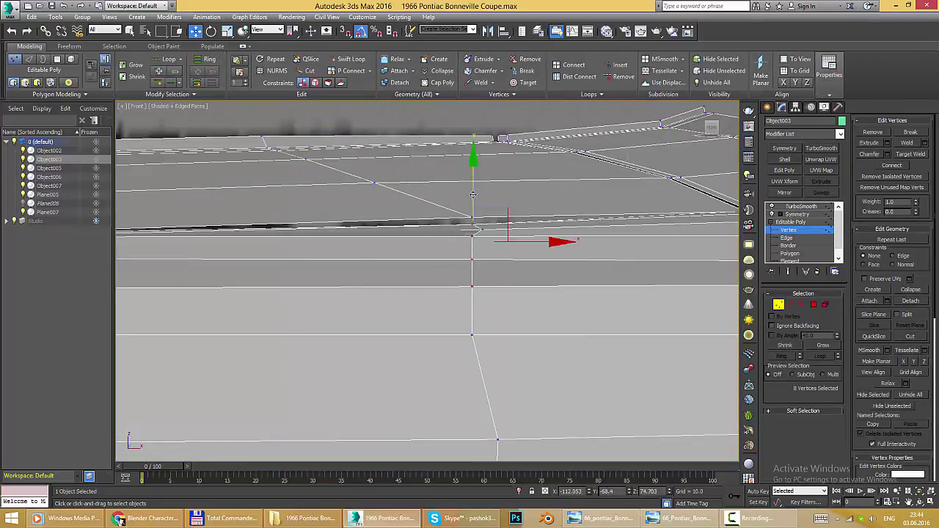
pyautogui.keyDown('alt'); pyautogui.moveTo(473, 194); pyautogui.dragTo(492, 243, button='middle'); pyautogui.keyUp('alt')
pyautogui.keyDown('alt'); pyautogui.moveTo(619, 371); pyautogui.dragTo(539, 301, button='middle'); pyautogui.keyUp('alt')
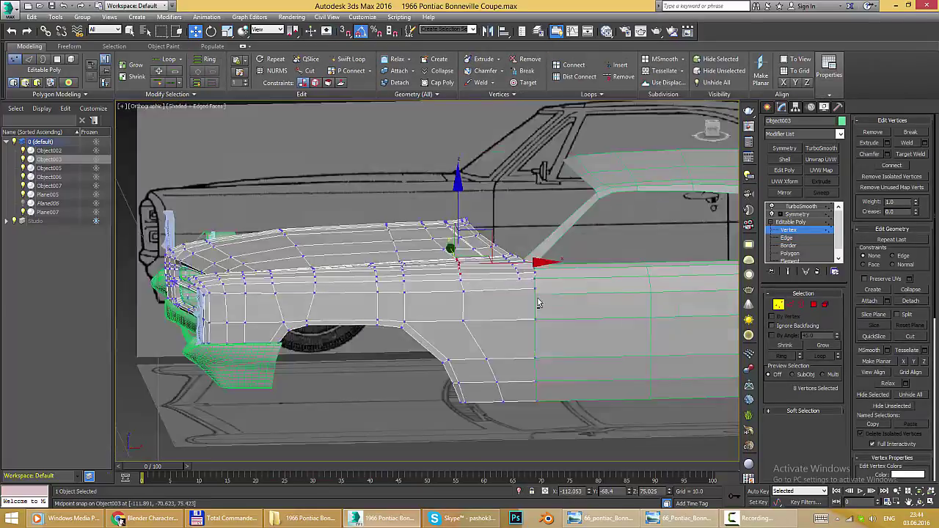
pyautogui.scroll(3, 440, 254)
pyautogui.moveTo(365, 257)
pyautogui.keyDown('alt'); pyautogui.mouseDown(button='middle')
pyautogui.moveTo(441, 242)
pyautogui.moveTo(440, 293)
pyautogui.moveTo(425, 323)
pyautogui.mouseUp(button='middle'); pyautogui.keyUp('alt')
pyautogui.scroll(3, 440, 242)
# - Select vertices on the hood side, near the headlight corner and above the headlight surround
pyautogui.press('2')
pyautogui.click(466, 237)
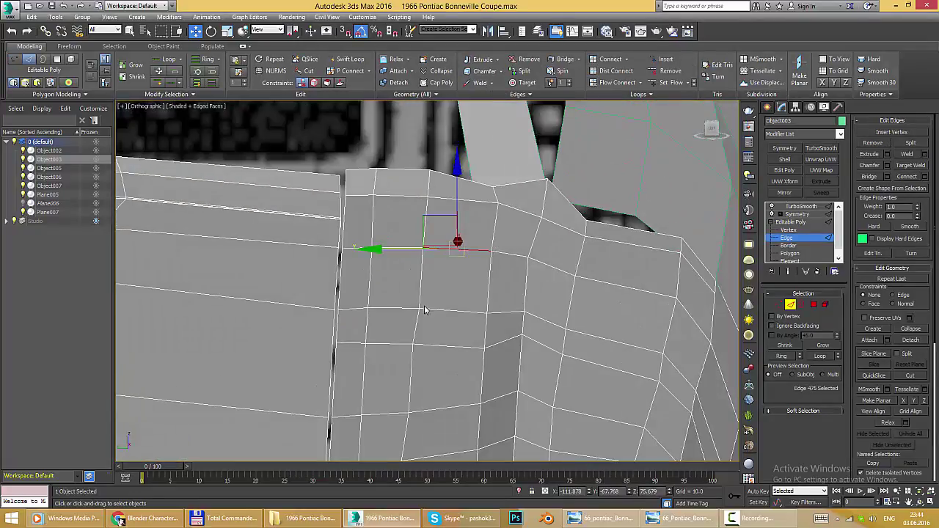
pyautogui.press('1')
pyautogui.click(413, 339)
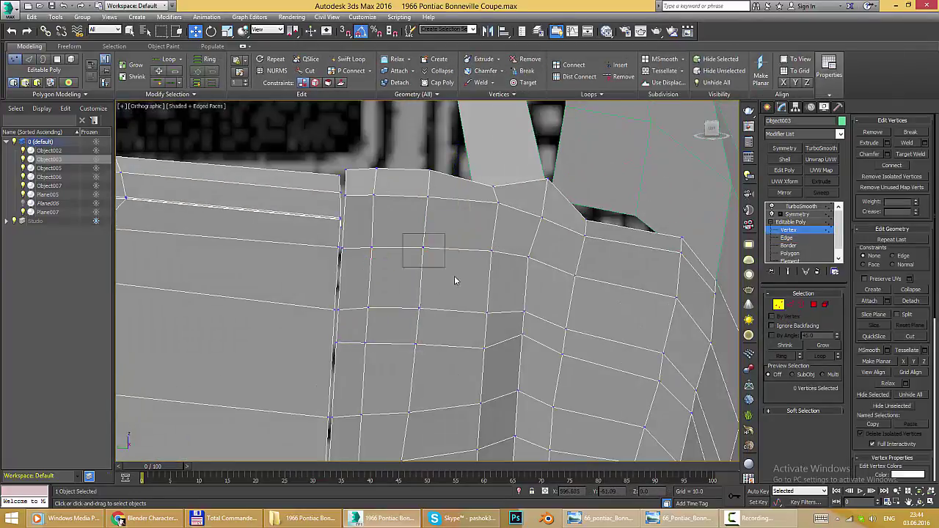
pyautogui.click(424, 251)
pyautogui.keyDown('alt'); pyautogui.moveTo(456, 313); pyautogui.dragTo(451, 321, button='middle'); pyautogui.keyUp('alt')
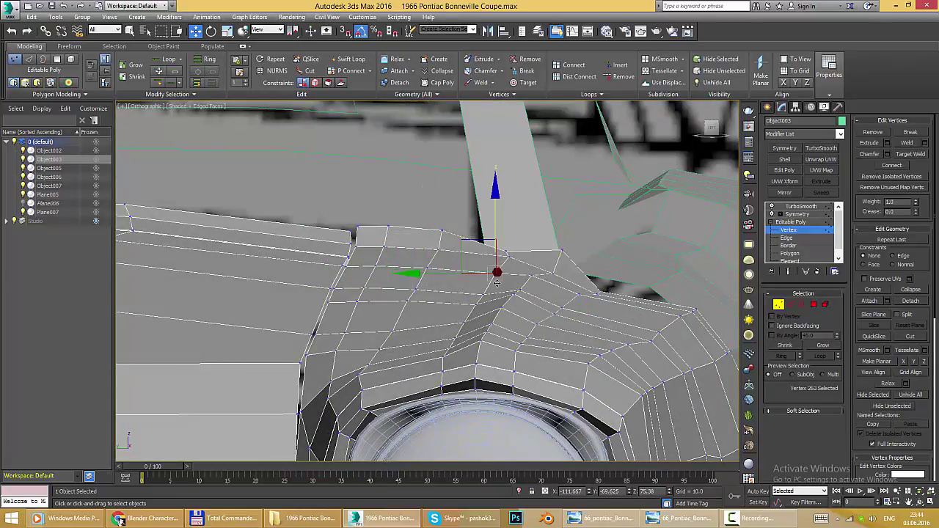
pyautogui.click(553, 273)
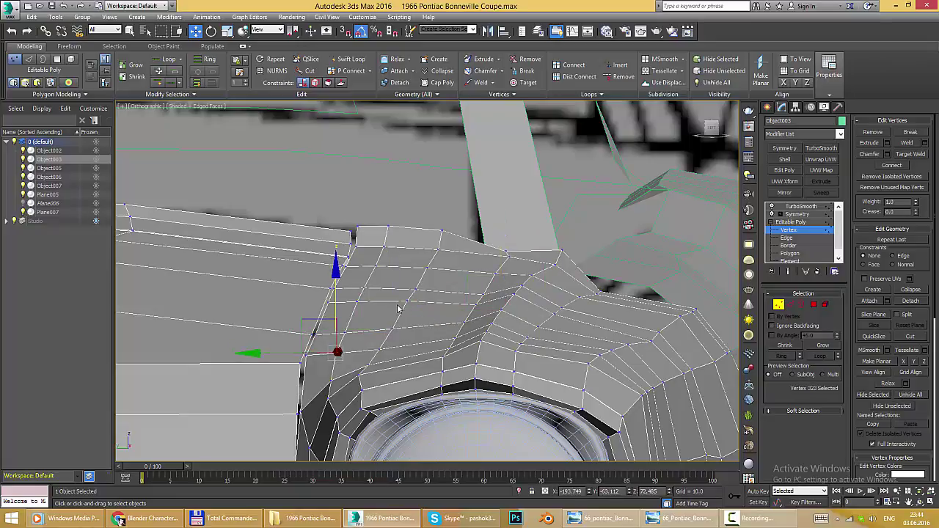
# - Select a vertex on the hood-fender seam and compare it with the reference photo
pyautogui.click(424, 269)
pyautogui.scroll(2, 433, 272)
pyautogui.scroll(2, 469, 265)
pyautogui.scroll(2, 472, 220)
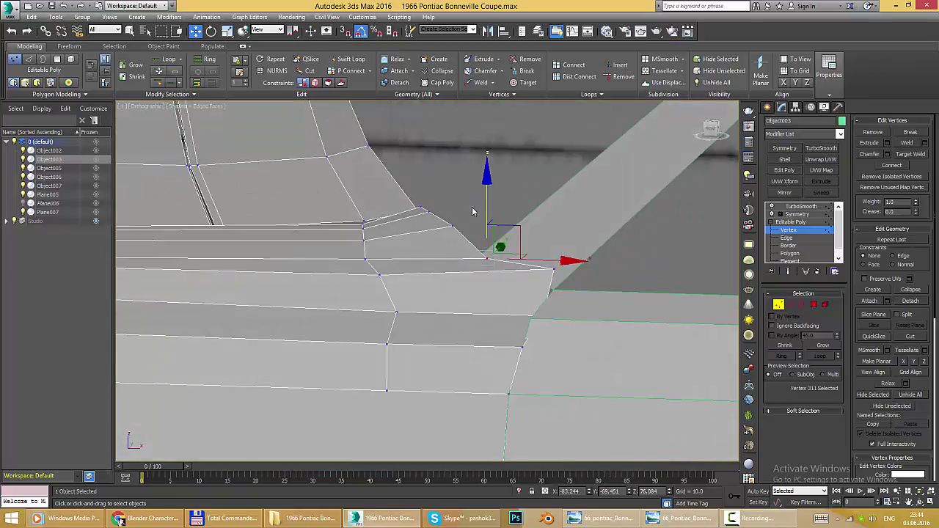
pyautogui.keyDown('alt'); pyautogui.moveTo(374, 262); pyautogui.dragTo(466, 279, button='middle'); pyautogui.keyUp('alt')
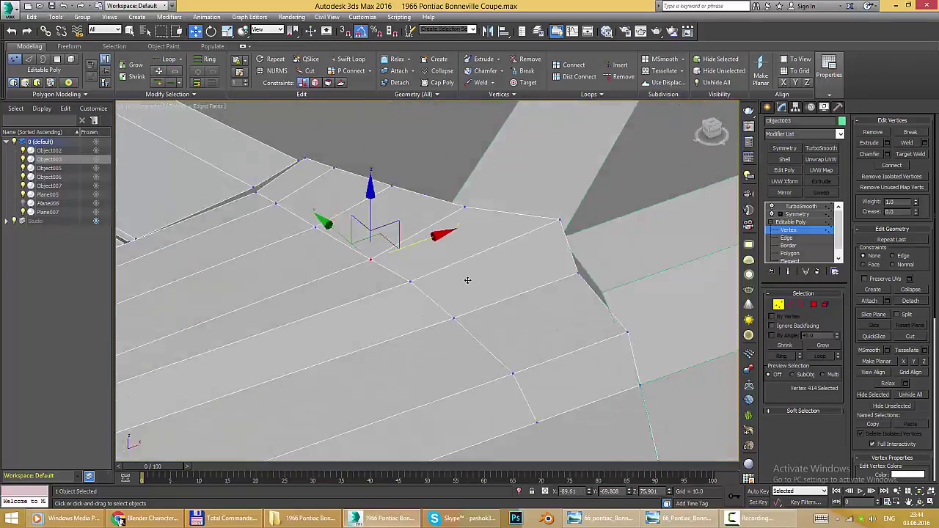
pyautogui.hotkey('alt', 'Tab')
pyautogui.hotkey('alt', 'Tab')
pyautogui.scroll(2, 379, 291)
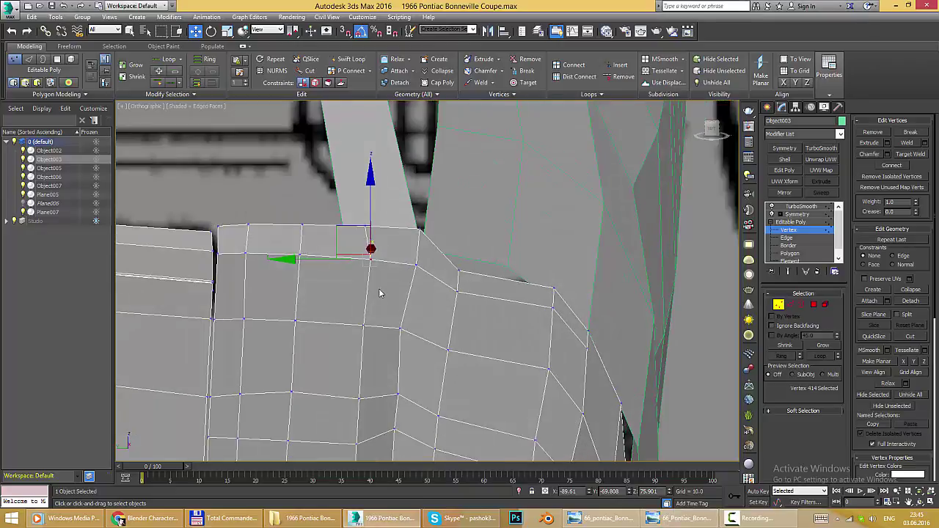
pyautogui.scroll(2, 379, 329)
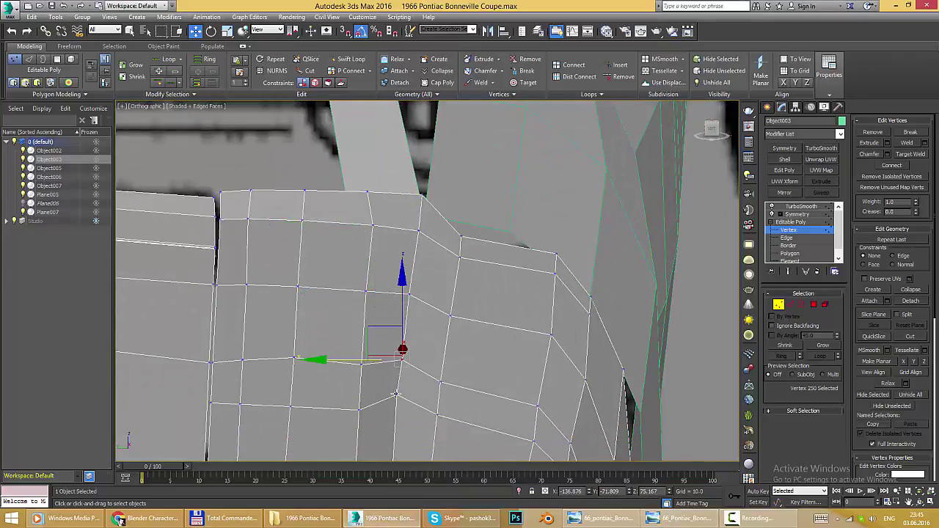
# - Move fender seam vertices to straighten the hood-fender seam line
pyautogui.click(397, 390)
pyautogui.moveTo(397, 394)
pyautogui.keyDown('alt'); pyautogui.mouseDown(button='middle')
pyautogui.moveTo(342, 389)
pyautogui.moveTo(465, 369)
pyautogui.mouseUp(button='middle'); pyautogui.keyUp('alt')
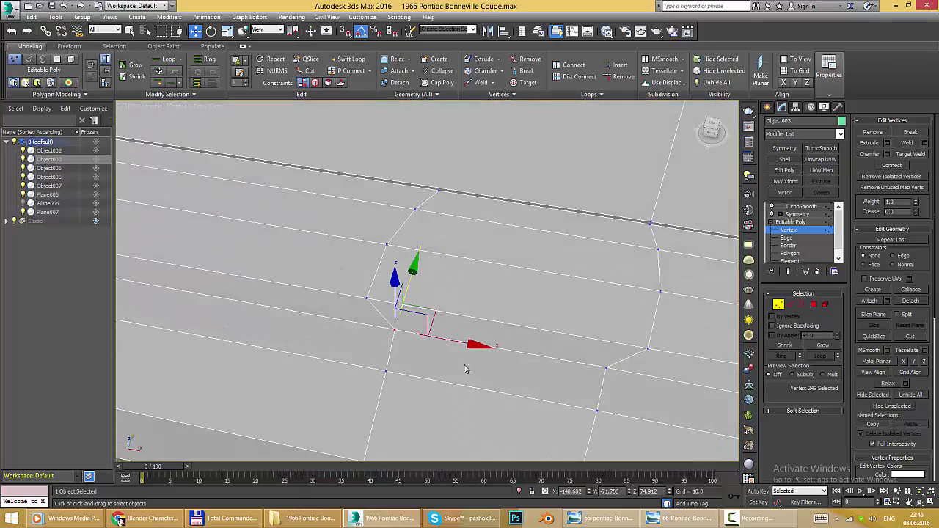
pyautogui.click(388, 245)
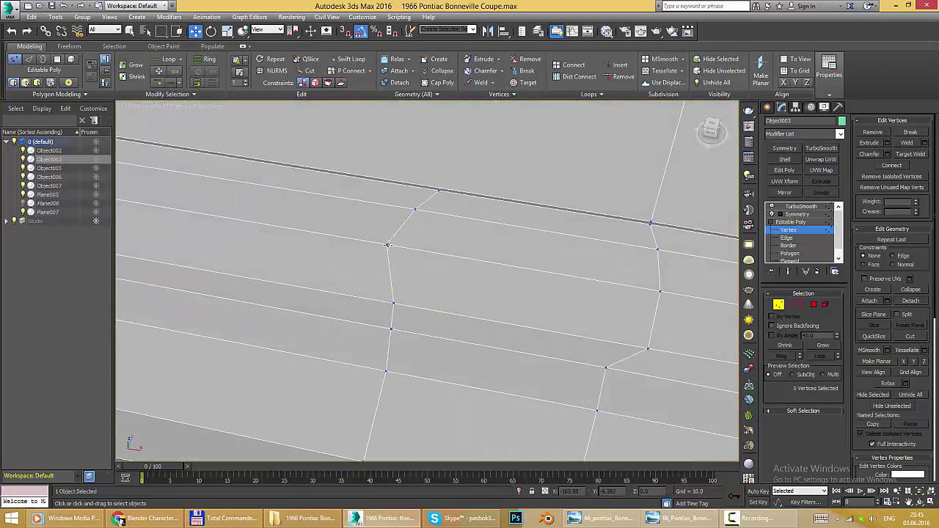
pyautogui.moveTo(423, 223); pyautogui.dragTo(569, 332)
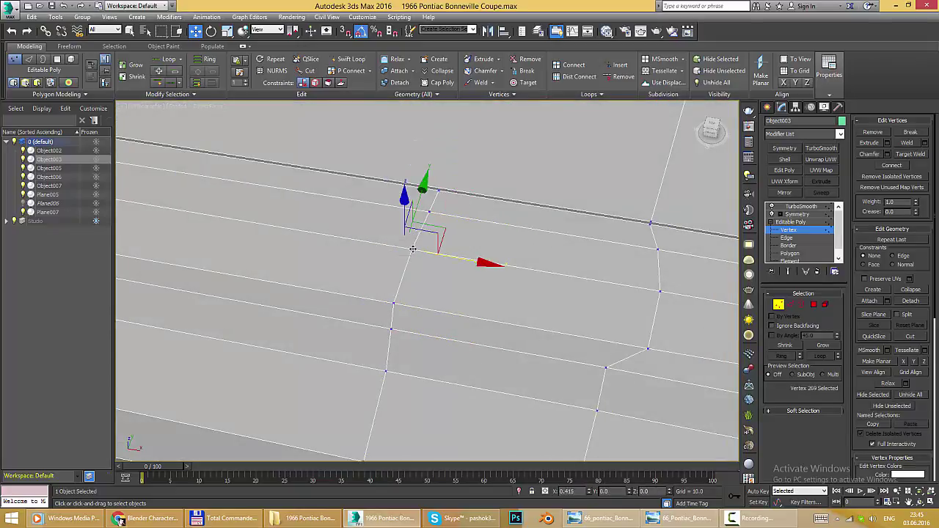
pyautogui.moveTo(643, 289)
pyautogui.mouseDown()
pyautogui.moveTo(709, 338)
pyautogui.moveTo(663, 349)
pyautogui.mouseUp()
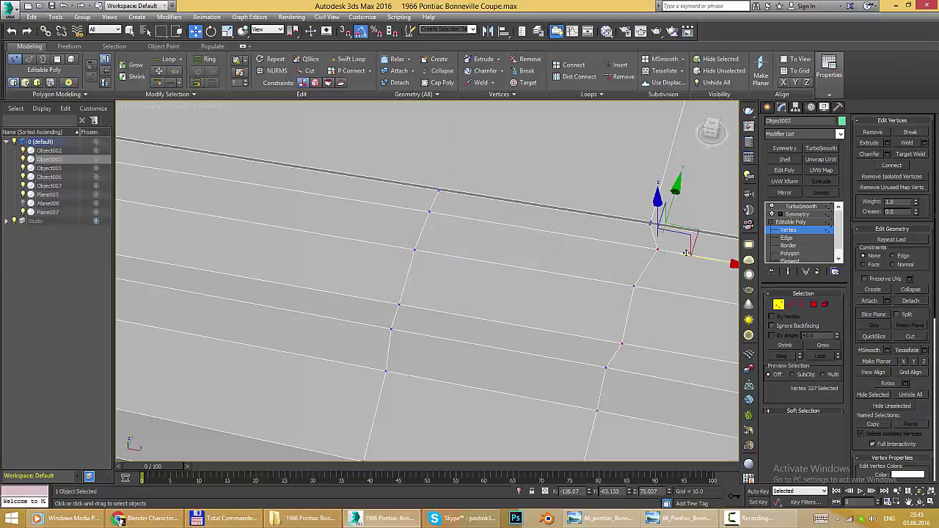
pyautogui.moveTo(688, 255)
pyautogui.keyDown('alt'); pyautogui.mouseDown(button='middle')
pyautogui.moveTo(675, 304)
pyautogui.moveTo(563, 271)
pyautogui.mouseUp(button='middle'); pyautogui.keyUp('alt')
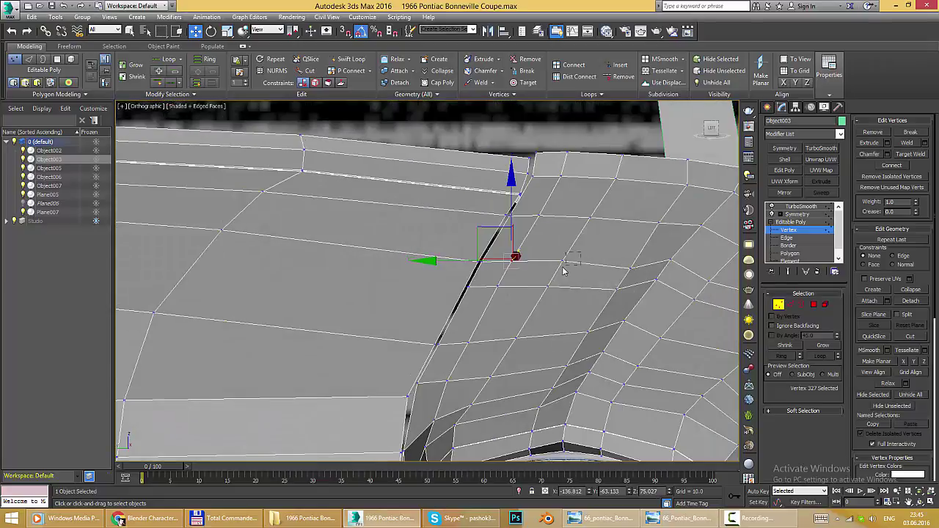
pyautogui.hotkey('alt', 'Tab')
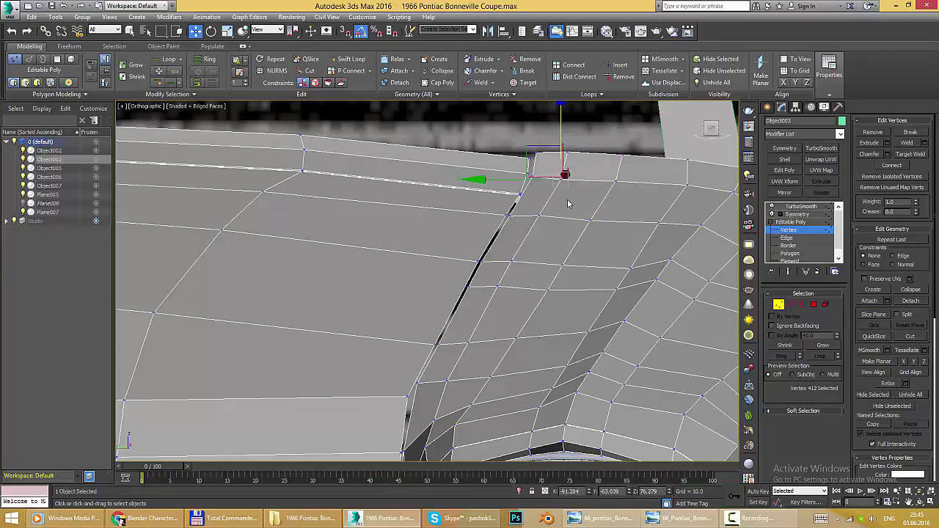
# - Select vertices at the hood's rear corner and seam corner, then view the reference photo
pyautogui.press('2')
pyautogui.click(506, 268)
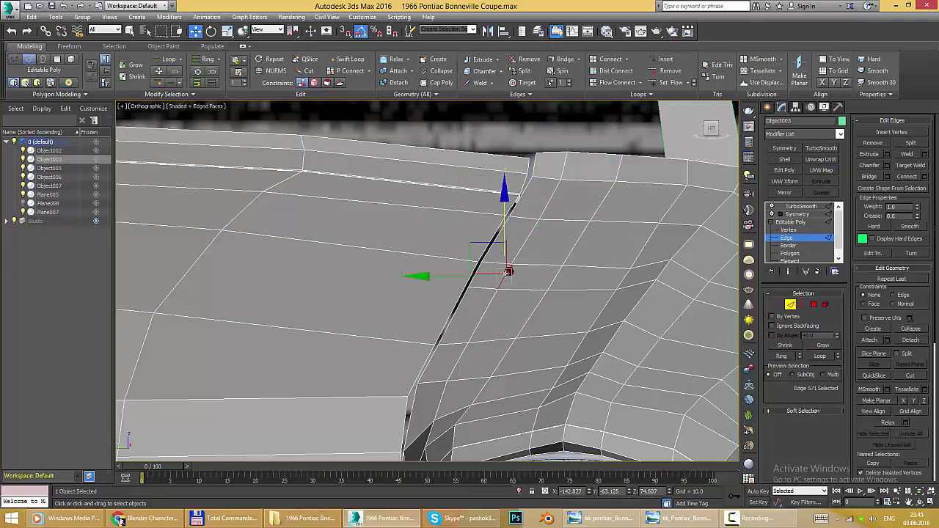
pyautogui.keyDown('alt'); pyautogui.moveTo(533, 285); pyautogui.dragTo(593, 248, button='middle'); pyautogui.keyUp('alt')
pyautogui.click(593, 248)
pyautogui.press('1')
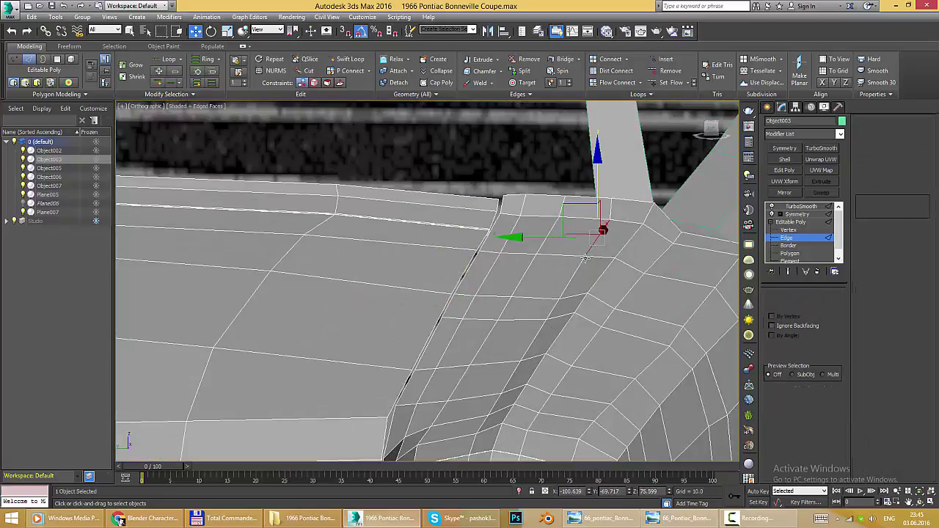
pyautogui.click(586, 255)
pyautogui.moveTo(556, 235)
pyautogui.keyDown('alt'); pyautogui.mouseDown(button='middle')
pyautogui.moveTo(461, 257)
pyautogui.moveTo(480, 279)
pyautogui.moveTo(573, 236)
pyautogui.moveTo(535, 188)
pyautogui.moveTo(489, 230)
pyautogui.mouseUp(button='middle'); pyautogui.keyUp('alt')
pyautogui.click(489, 231)
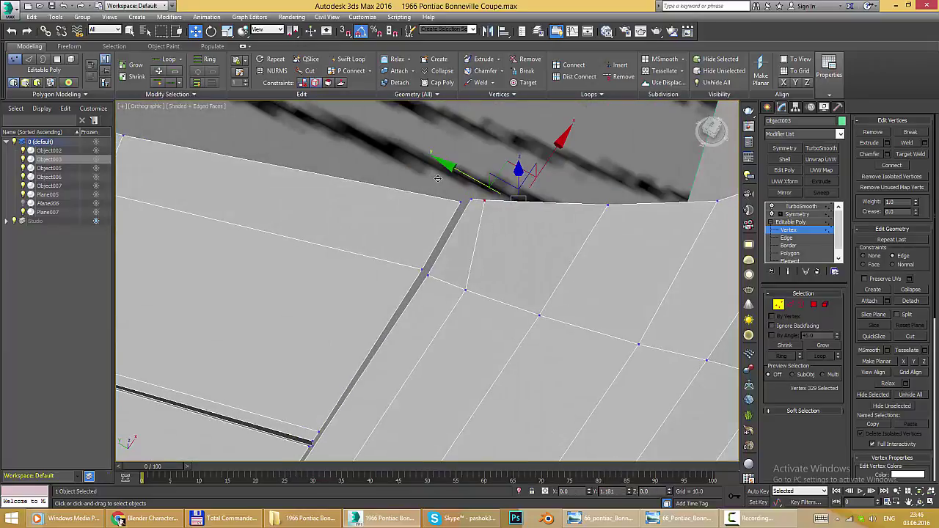
pyautogui.click(467, 290)
pyautogui.moveTo(466, 290)
pyautogui.keyDown('alt'); pyautogui.mouseDown(button='middle')
pyautogui.moveTo(426, 276)
pyautogui.moveTo(512, 253)
pyautogui.mouseUp(button='middle'); pyautogui.keyUp('alt')
pyautogui.hotkey('alt', 'Tab')
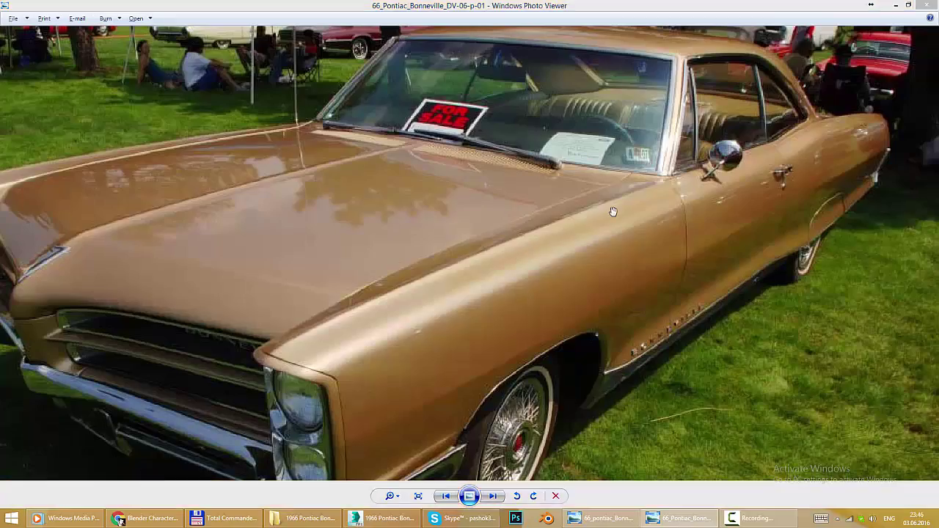
# - Switch back from the gold Bonneville reference photo to the 3ds Max car model
pyautogui.hotkey('alt', 'Tab')
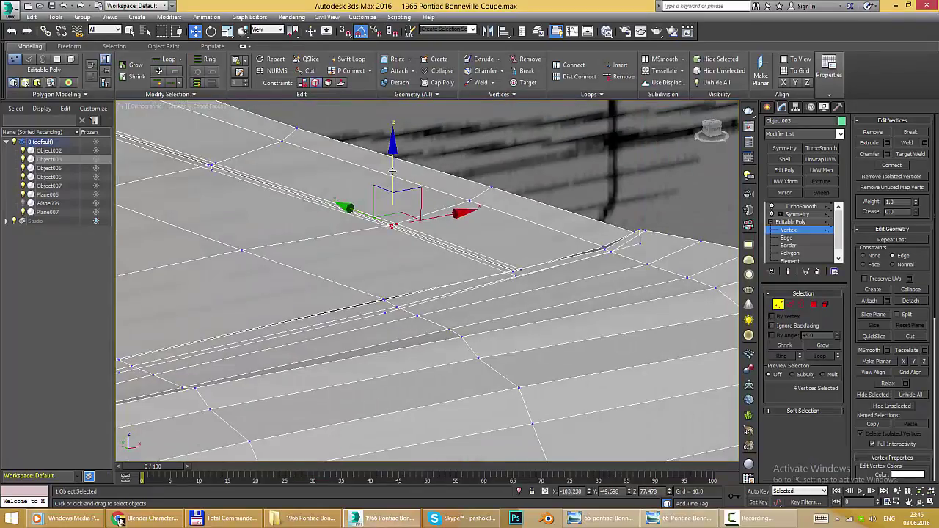
# - Toggle the NURMS preview on and off, exit Vertex level, and orbit around the smoothed front body
pyautogui.moveTo(392, 168)
pyautogui.keyDown('alt'); pyautogui.mouseDown(button='middle')
pyautogui.moveTo(460, 174)
pyautogui.moveTo(341, 230)
pyautogui.mouseUp(button='middle'); pyautogui.keyUp('alt')
pyautogui.moveTo(279, 199)
pyautogui.keyDown('alt'); pyautogui.mouseDown(button='middle')
pyautogui.moveTo(301, 220)
pyautogui.moveTo(350, 237)
pyautogui.mouseUp(button='middle'); pyautogui.keyUp('alt')
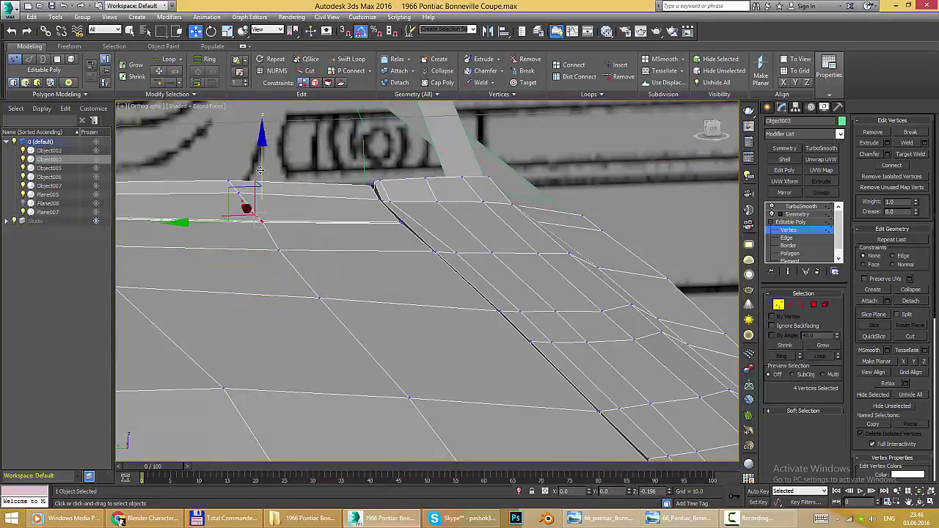
pyautogui.moveTo(260, 170)
pyautogui.keyDown('alt'); pyautogui.mouseDown(button='middle')
pyautogui.moveTo(297, 200)
pyautogui.moveTo(372, 208)
pyautogui.moveTo(440, 233)
pyautogui.mouseUp(button='middle'); pyautogui.keyUp('alt')
pyautogui.rightClick(440, 233)
pyautogui.click(411, 116)
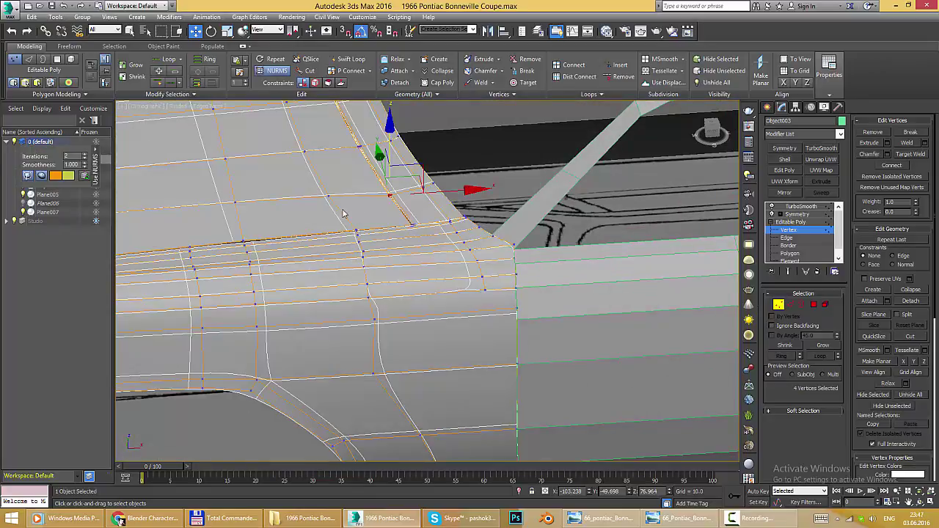
pyautogui.click(310, 71)
pyautogui.click(779, 304)
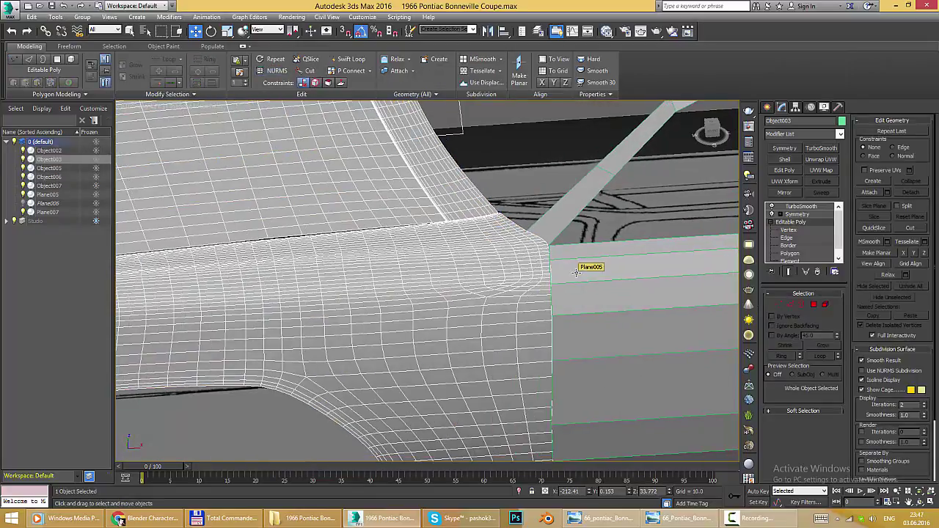
pyautogui.moveTo(588, 266)
pyautogui.keyDown('alt'); pyautogui.mouseDown(button='middle')
pyautogui.moveTo(408, 295)
pyautogui.moveTo(432, 283)
pyautogui.mouseUp(button='middle'); pyautogui.keyUp('alt')
# - Inspect the front fender corner at vertex level and check it against the reference photo
pyautogui.rightClick(432, 283)
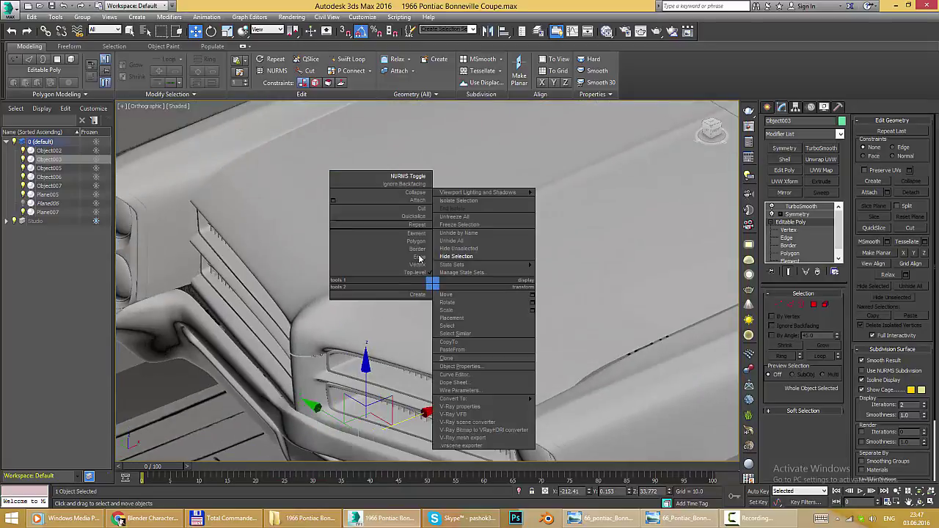
pyautogui.keyDown('alt'); pyautogui.moveTo(793, 274); pyautogui.dragTo(578, 299, button='middle'); pyautogui.keyUp('alt')
pyautogui.keyDown('alt'); pyautogui.moveTo(522, 320); pyautogui.dragTo(390, 277, button='middle'); pyautogui.keyUp('alt')
pyautogui.press('1')
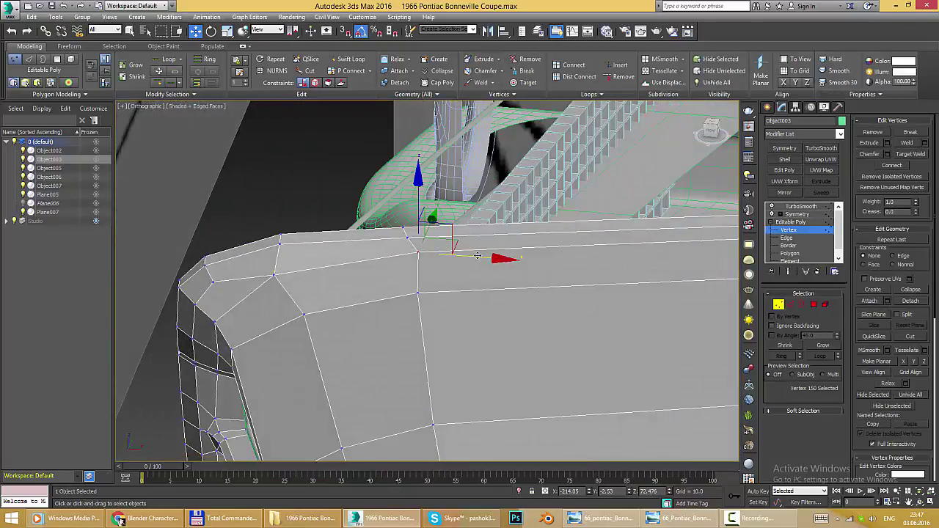
pyautogui.moveTo(469, 260)
pyautogui.keyDown('alt'); pyautogui.mouseDown(button='middle')
pyautogui.moveTo(504, 248)
pyautogui.moveTo(562, 249)
pyautogui.moveTo(478, 262)
pyautogui.moveTo(447, 320)
pyautogui.mouseUp(button='middle'); pyautogui.keyUp('alt')
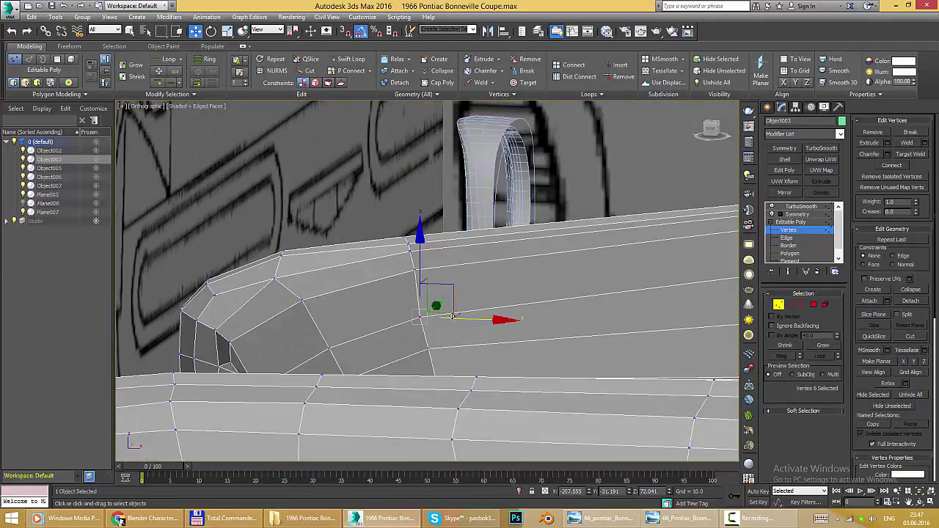
pyautogui.moveTo(477, 354)
pyautogui.keyDown('alt'); pyautogui.mouseDown(button='middle')
pyautogui.moveTo(560, 377)
pyautogui.moveTo(471, 315)
pyautogui.moveTo(455, 323)
pyautogui.moveTo(433, 260)
pyautogui.moveTo(440, 225)
pyautogui.mouseUp(button='middle'); pyautogui.keyUp('alt')
pyautogui.hotkey('alt', 'Tab')
pyautogui.hotkey('alt', 'Tab')
# - View the body panel from the top, then follow its side edge out to the grilles and headlight
pyautogui.press('2')
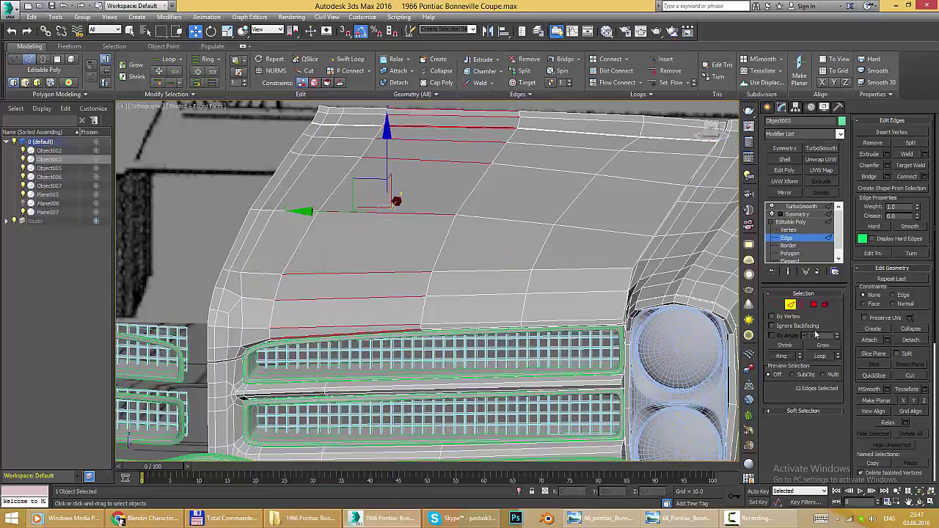
pyautogui.press('t')
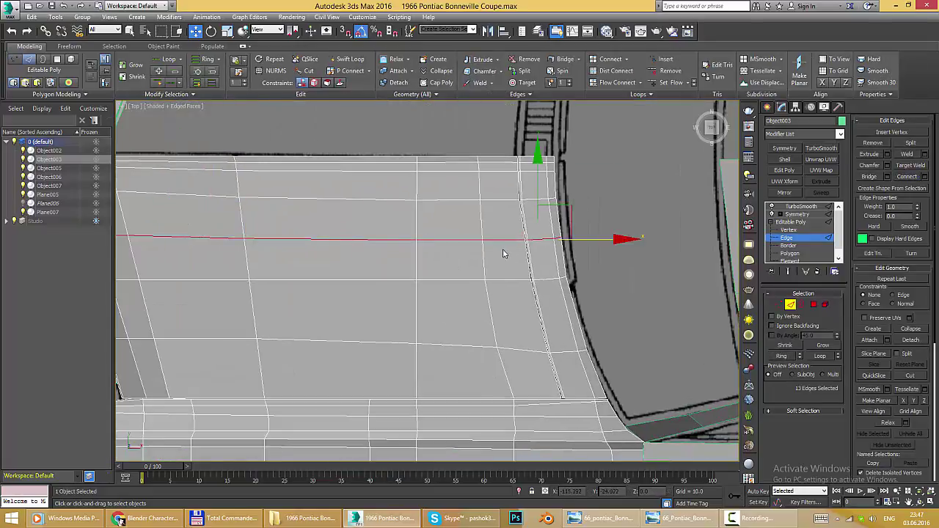
pyautogui.scroll(2, 504, 254)
pyautogui.press('1')
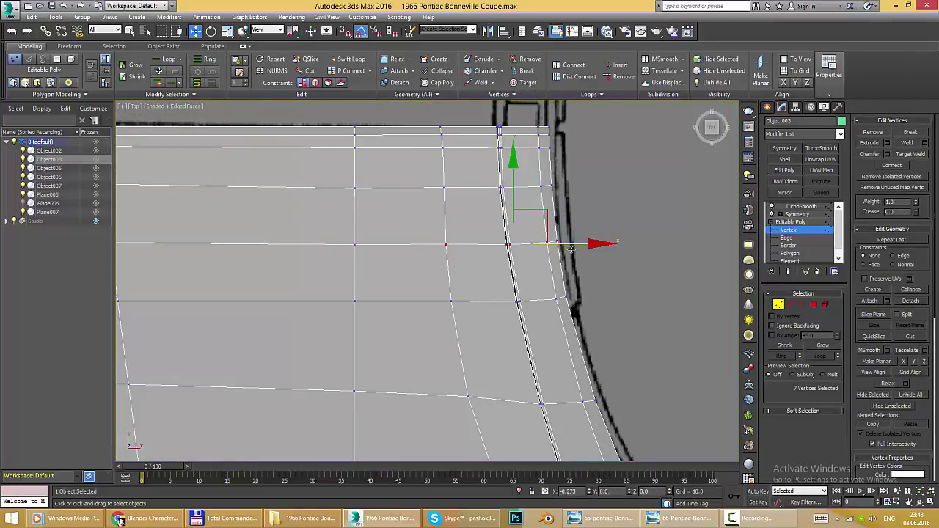
pyautogui.keyDown('alt'); pyautogui.moveTo(571, 249); pyautogui.dragTo(331, 211, button='middle'); pyautogui.keyUp('alt')
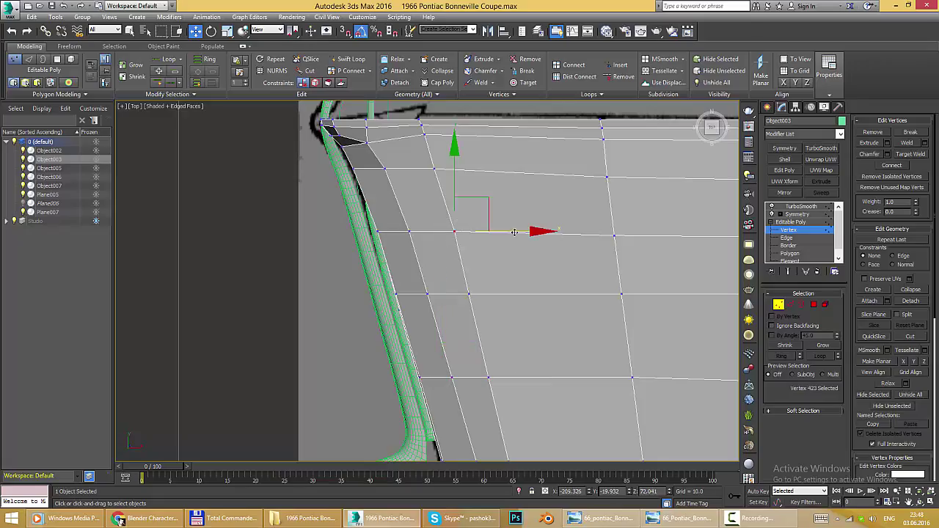
pyautogui.moveTo(512, 236)
pyautogui.keyDown('alt'); pyautogui.mouseDown(button='middle')
pyautogui.moveTo(569, 340)
pyautogui.moveTo(618, 306)
pyautogui.mouseUp(button='middle'); pyautogui.keyUp('alt')
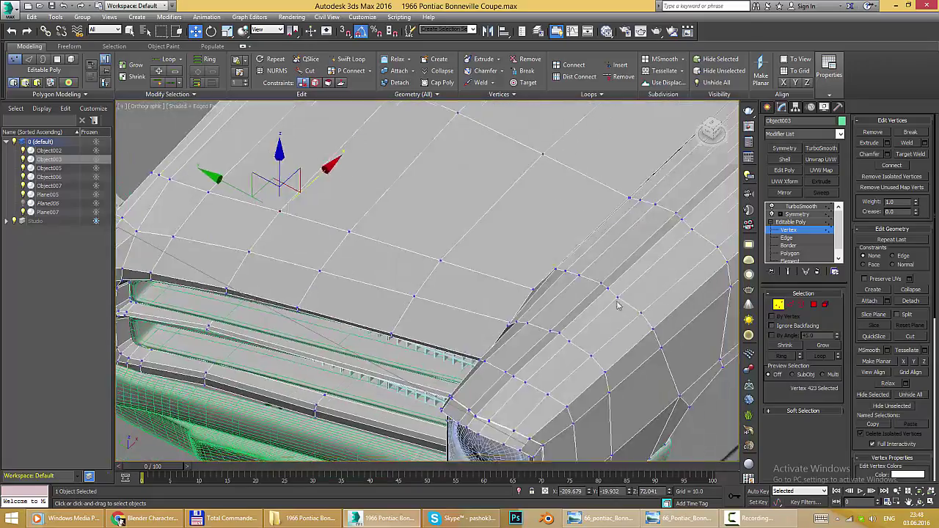
# - Examine the car body edge from a low side angle, toggling between edge and vertex levels
pyautogui.press('2')
pyautogui.moveTo(617, 303)
pyautogui.keyDown('alt'); pyautogui.mouseDown(button='middle')
pyautogui.moveTo(607, 278)
pyautogui.moveTo(571, 269)
pyautogui.moveTo(566, 314)
pyautogui.mouseUp(button='middle'); pyautogui.keyUp('alt')
pyautogui.press('1')
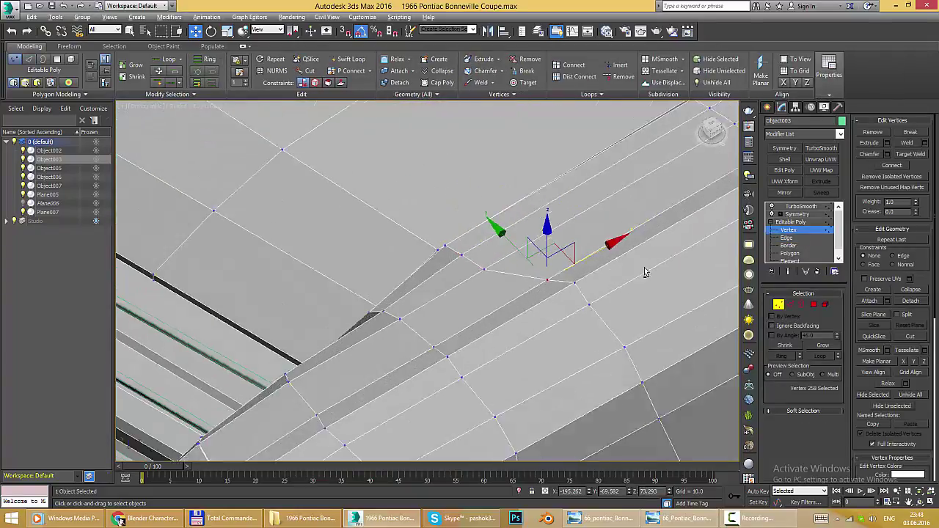
pyautogui.press('2')
pyautogui.moveTo(506, 312)
pyautogui.keyDown('alt'); pyautogui.mouseDown(button='middle')
pyautogui.moveTo(520, 331)
pyautogui.moveTo(463, 361)
pyautogui.moveTo(590, 285)
pyautogui.moveTo(525, 238)
pyautogui.moveTo(473, 282)
pyautogui.moveTo(506, 185)
pyautogui.mouseUp(button='middle'); pyautogui.keyUp('alt')
pyautogui.press('1')
pyautogui.press('2')
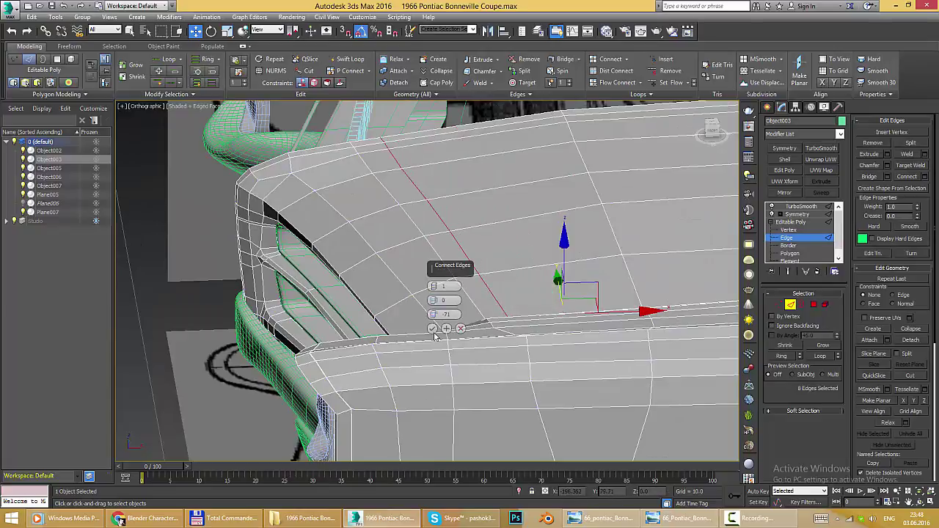
# - Return to object level and review the front in three-quarter view, with and without wireframe overlay
pyautogui.press('2')
pyautogui.moveTo(513, 294)
pyautogui.keyDown('alt'); pyautogui.mouseDown(button='middle')
pyautogui.moveTo(484, 341)
pyautogui.moveTo(442, 320)
pyautogui.moveTo(504, 298)
pyautogui.mouseUp(button='middle'); pyautogui.keyUp('alt')
pyautogui.press('F4')
pyautogui.moveTo(436, 296)
pyautogui.keyDown('alt'); pyautogui.mouseDown(button='middle')
pyautogui.moveTo(556, 313)
pyautogui.moveTo(443, 271)
pyautogui.mouseUp(button='middle'); pyautogui.keyUp('alt')
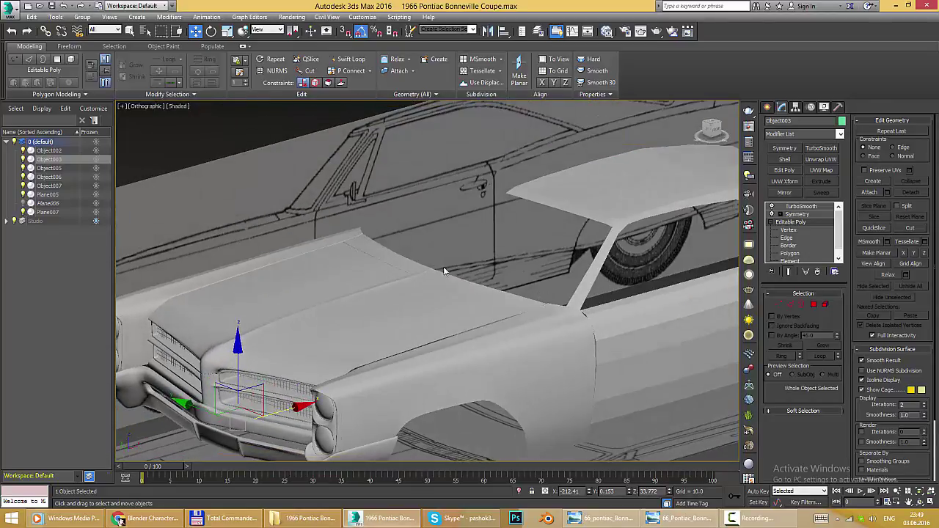
pyautogui.press('F4')
pyautogui.moveTo(524, 294)
pyautogui.keyDown('alt'); pyautogui.mouseDown(button='middle')
pyautogui.moveTo(548, 331)
pyautogui.moveTo(477, 308)
pyautogui.mouseUp(button='middle'); pyautogui.keyUp('alt')
pyautogui.scroll(5, 440, 272)
pyautogui.scroll(3, 411, 265)
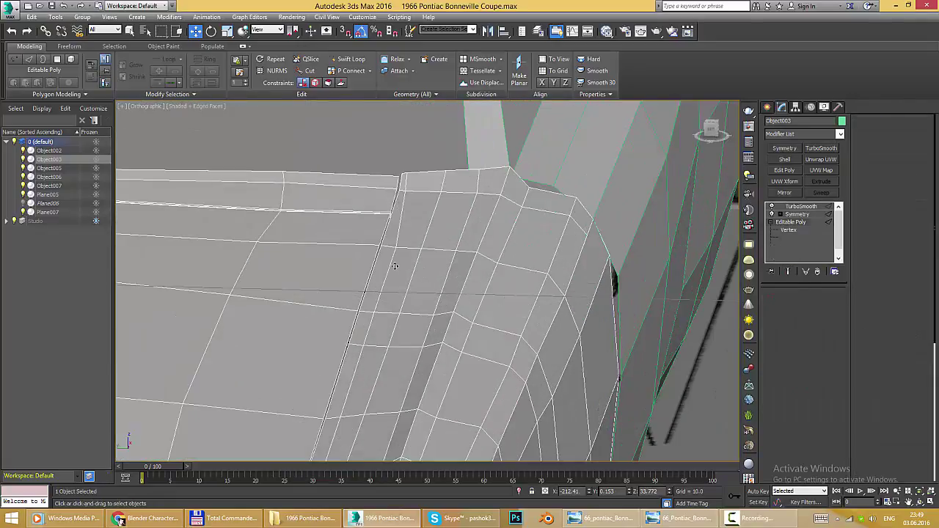
# - Select a vertex at the fender corner from a frontal view near the wheel arch
pyautogui.press('2')
pyautogui.keyDown('alt'); pyautogui.moveTo(392, 261); pyautogui.dragTo(455, 279, button='middle'); pyautogui.keyUp('alt')
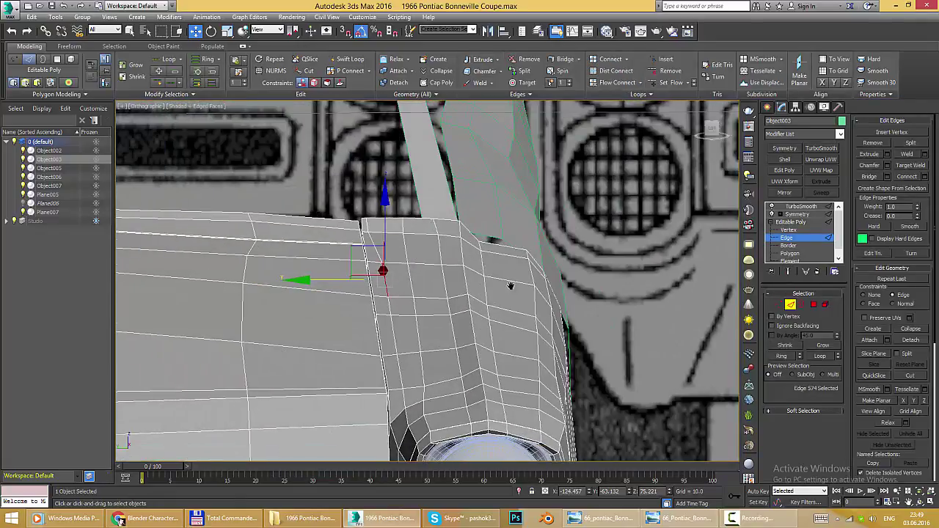
pyautogui.scroll(3, 341, 268)
pyautogui.press('1')
pyautogui.click(381, 340)
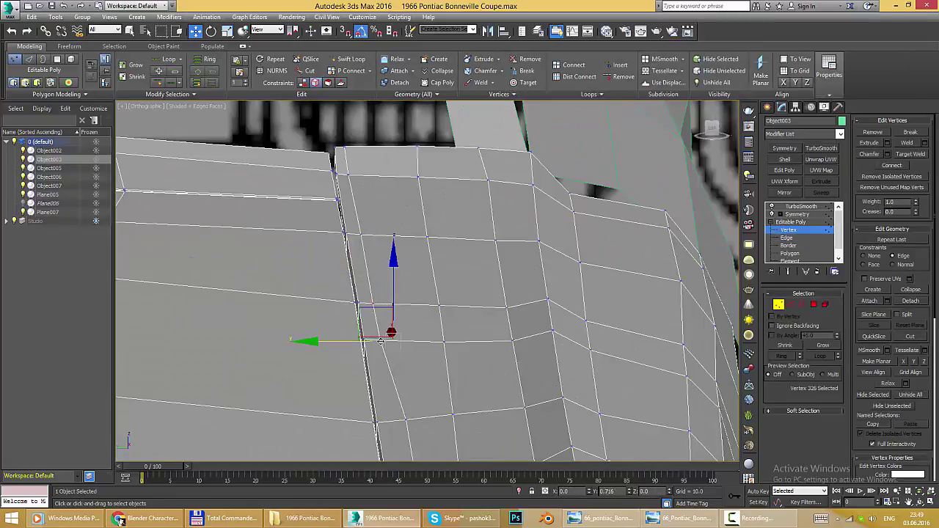
pyautogui.moveTo(407, 345)
pyautogui.keyDown('alt'); pyautogui.mouseDown(button='middle')
pyautogui.moveTo(449, 343)
pyautogui.moveTo(480, 326)
pyautogui.moveTo(528, 331)
pyautogui.moveTo(458, 286)
pyautogui.mouseUp(button='middle'); pyautogui.keyUp('alt')
pyautogui.press('1')
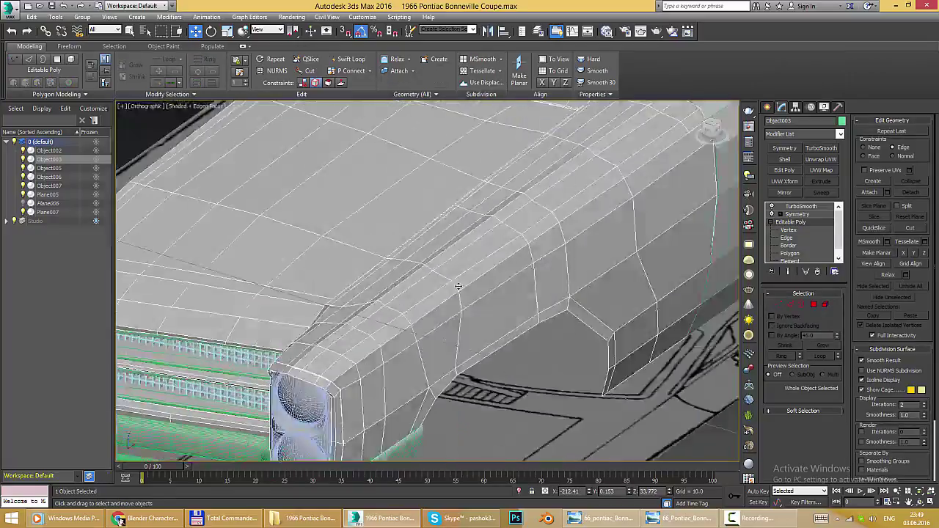
pyautogui.scroll(-5, 458, 286)
# - Compare the front of the car with the reference photo
pyautogui.hotkey('alt', 'Tab')
pyautogui.scroll(2, 509, 304)
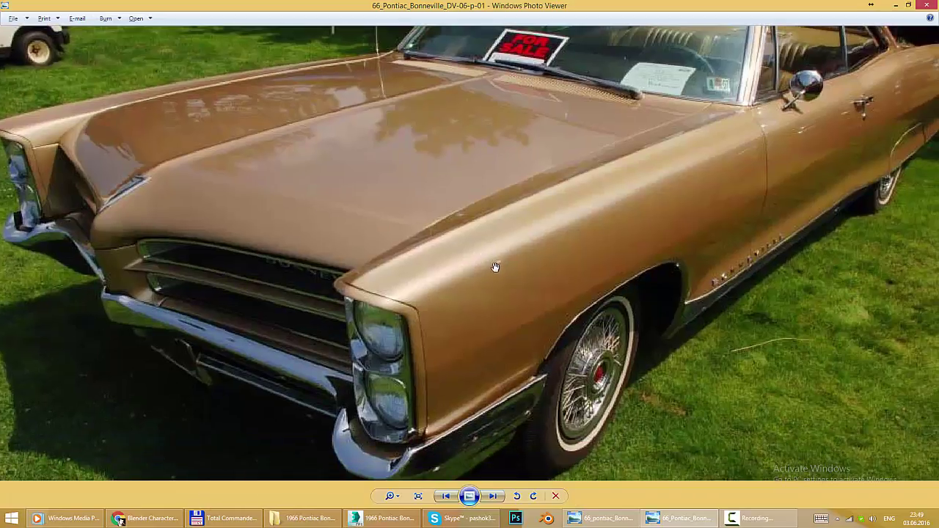
pyautogui.scroll(-2, 535, 253)
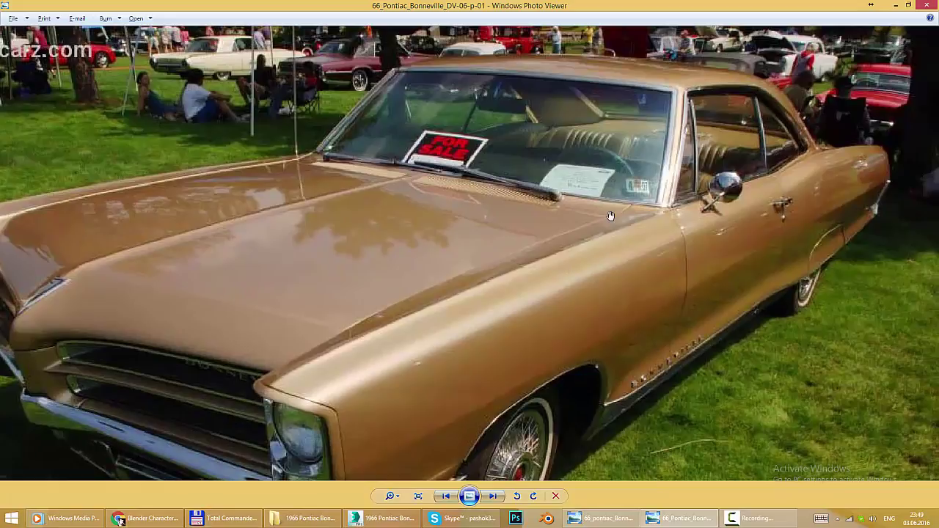
pyautogui.hotkey('alt', 'Tab')
pyautogui.keyDown('alt'); pyautogui.moveTo(570, 227); pyautogui.dragTo(372, 278, button='middle'); pyautogui.keyUp('alt')
pyautogui.scroll(3, 373, 277)
pyautogui.hotkey('alt', 'Tab')
pyautogui.hotkey('alt', 'Tab')
# - Select the hood's front-lip edges and adjust its seven vertices to straighten the edge
pyautogui.scroll(4, 448, 292)
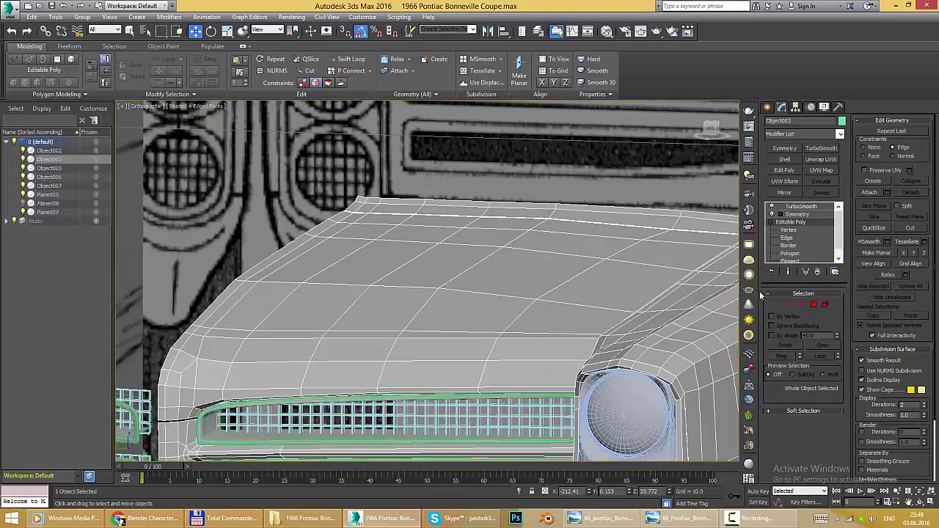
pyautogui.press('2')
pyautogui.click(448, 291)
pyautogui.moveTo(448, 292)
pyautogui.keyDown('alt'); pyautogui.mouseDown(button='middle')
pyautogui.moveTo(469, 279)
pyautogui.moveTo(309, 258)
pyautogui.moveTo(434, 289)
pyautogui.moveTo(469, 213)
pyautogui.mouseUp(button='middle'); pyautogui.keyUp('alt')
pyautogui.click(440, 285)
pyautogui.press('1')
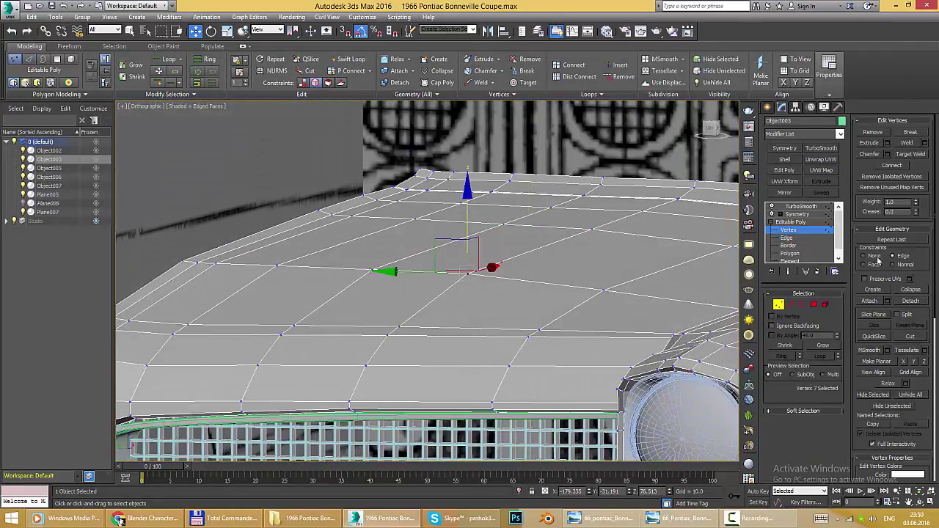
pyautogui.moveTo(469, 211)
pyautogui.keyDown('alt'); pyautogui.mouseDown(button='middle')
pyautogui.moveTo(568, 254)
pyautogui.moveTo(551, 249)
pyautogui.mouseUp(button='middle'); pyautogui.keyUp('alt')
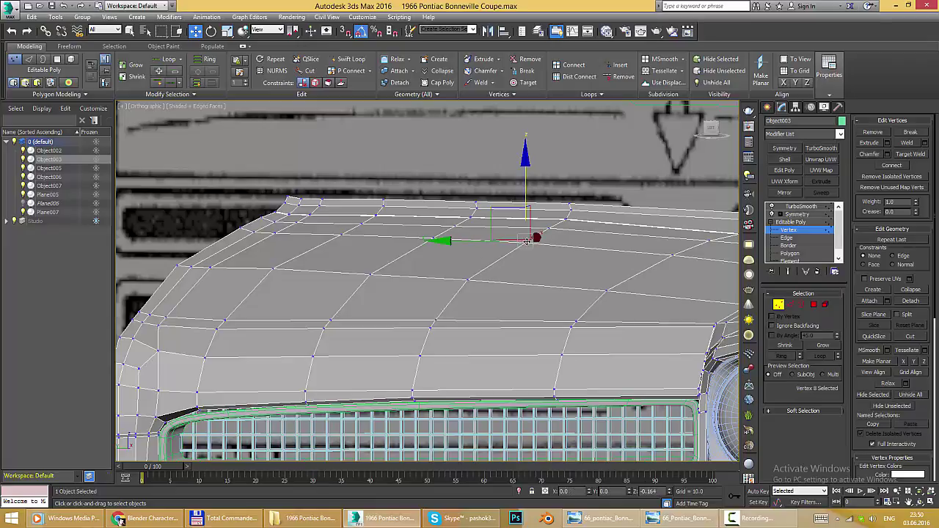
pyautogui.moveTo(527, 242)
pyautogui.keyDown('alt'); pyautogui.mouseDown(button='middle')
pyautogui.moveTo(562, 243)
pyautogui.moveTo(527, 241)
pyautogui.mouseUp(button='middle'); pyautogui.keyUp('alt')
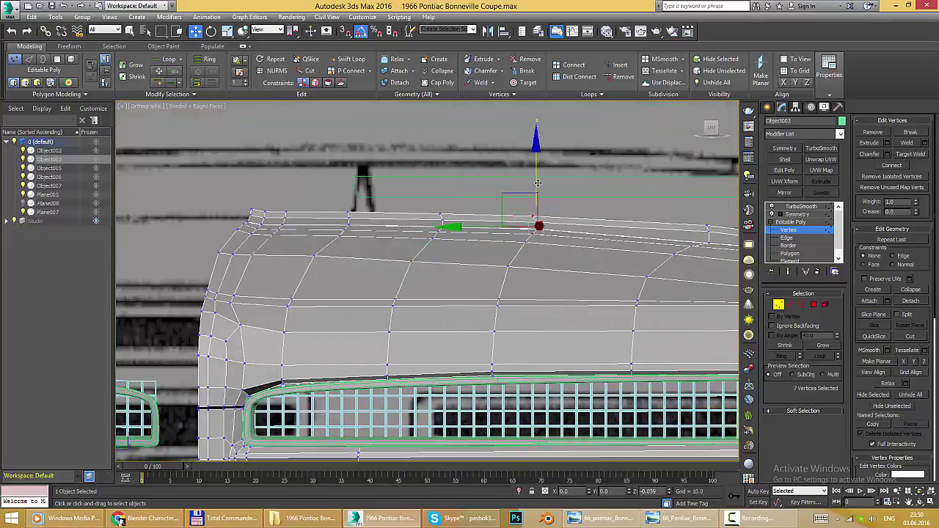
pyautogui.scroll(-5, 545, 203)
pyautogui.moveTo(545, 203)
pyautogui.keyDown('alt'); pyautogui.mouseDown(button='middle')
pyautogui.moveTo(509, 270)
pyautogui.moveTo(524, 264)
pyautogui.mouseUp(button='middle'); pyautogui.keyUp('alt')
# - Preview the body with TurboSmooth at 2 iterations and inspect the smoothed front end
pyautogui.click(801, 207)
pyautogui.scroll(-3, 509, 271)
pyautogui.moveTo(496, 304)
pyautogui.keyDown('alt'); pyautogui.mouseDown(button='middle')
pyautogui.moveTo(512, 294)
pyautogui.moveTo(525, 329)
pyautogui.moveTo(430, 306)
pyautogui.moveTo(530, 334)
pyautogui.moveTo(622, 321)
pyautogui.moveTo(479, 341)
pyautogui.moveTo(593, 286)
pyautogui.moveTo(565, 294)
pyautogui.mouseUp(button='middle'); pyautogui.keyUp('alt')
pyautogui.scroll(3, 476, 300)
pyautogui.scroll(-2, 593, 286)
pyautogui.scroll(2, 584, 287)
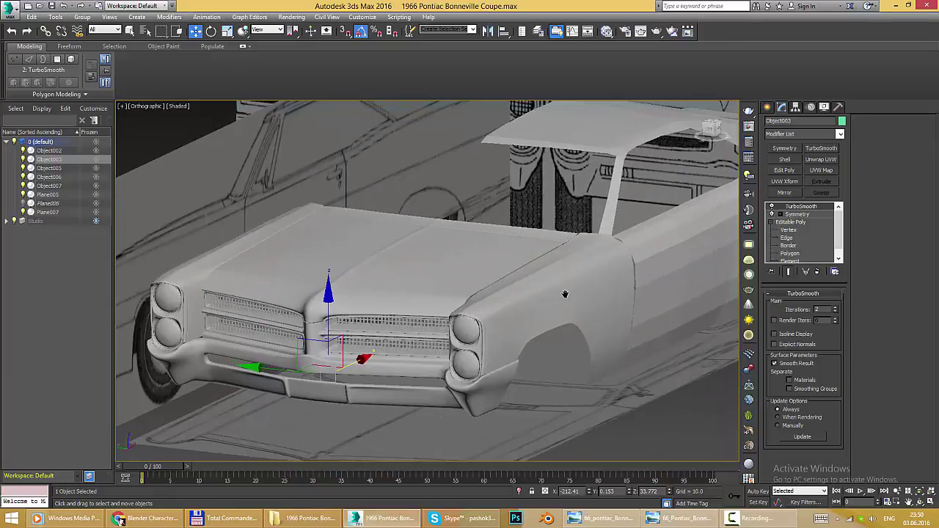